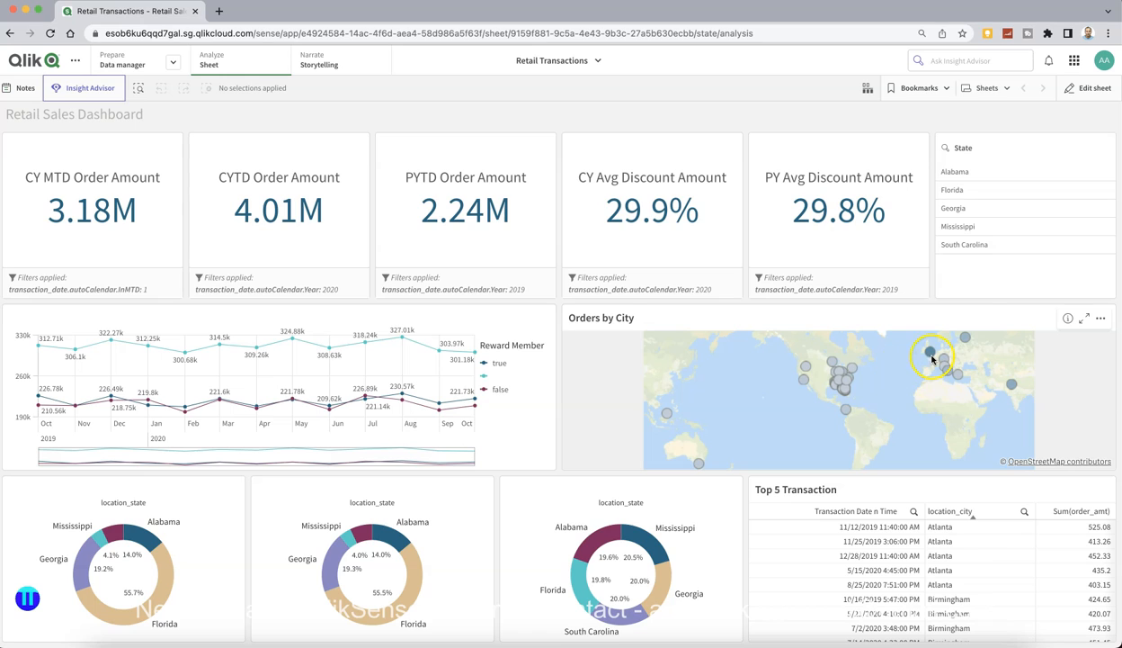
Inspect the order amounts of individual cities on the Orders by City map and deny ScreenPal's accessibility access request
mouse_move(931, 359)
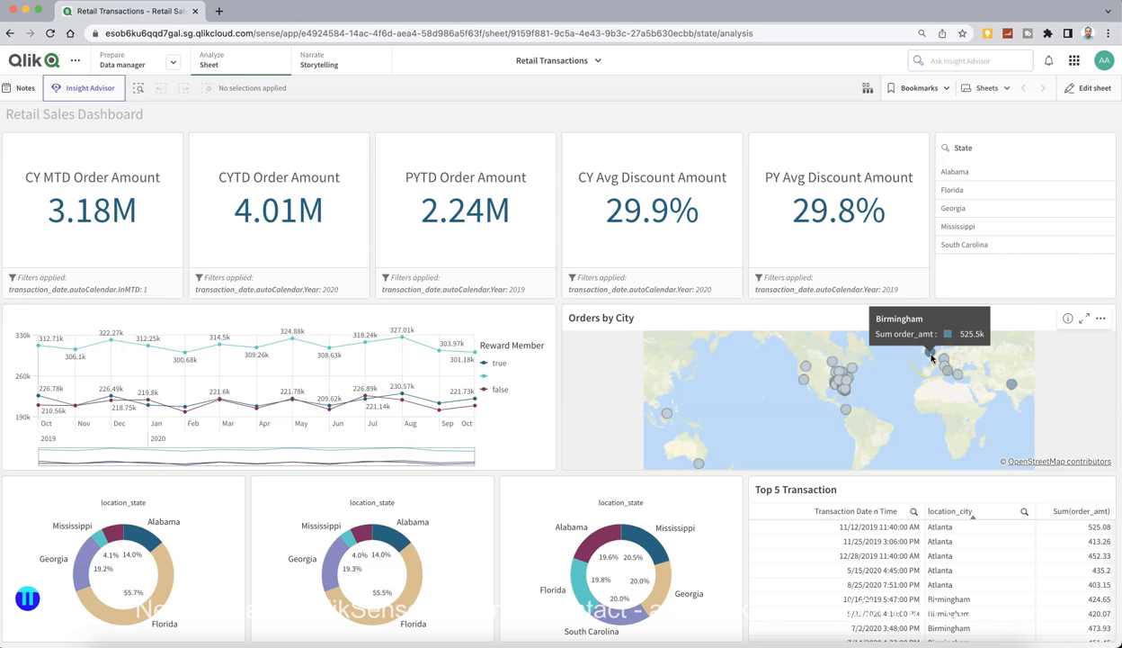
left_click(926, 391)
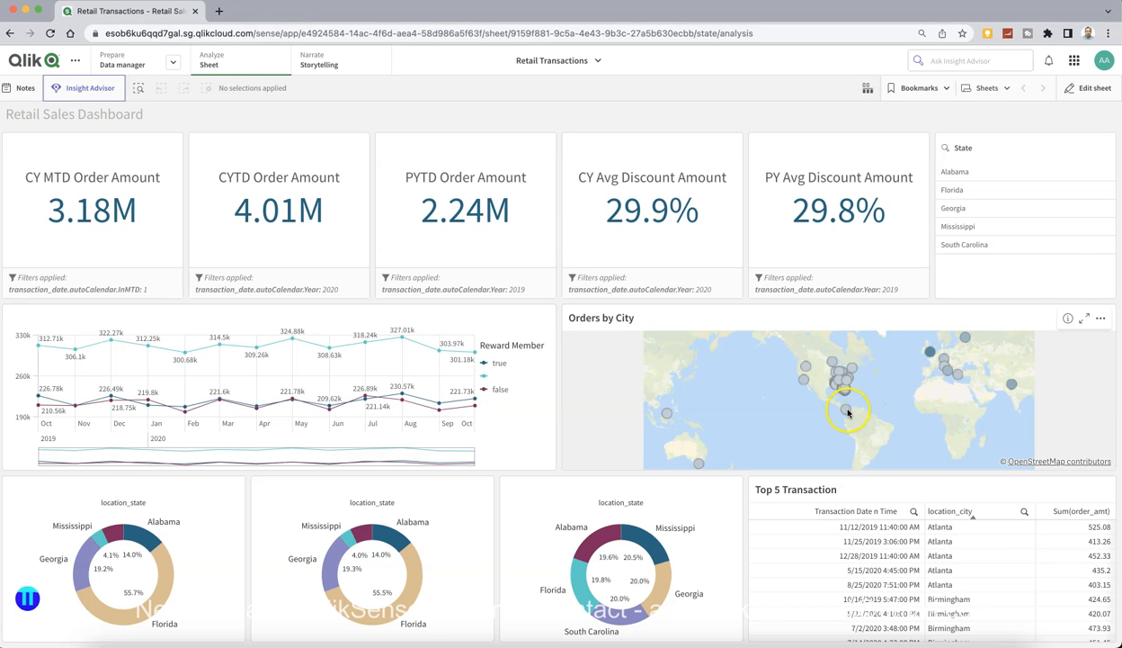
mouse_move(844, 411)
mouse_move(698, 464)
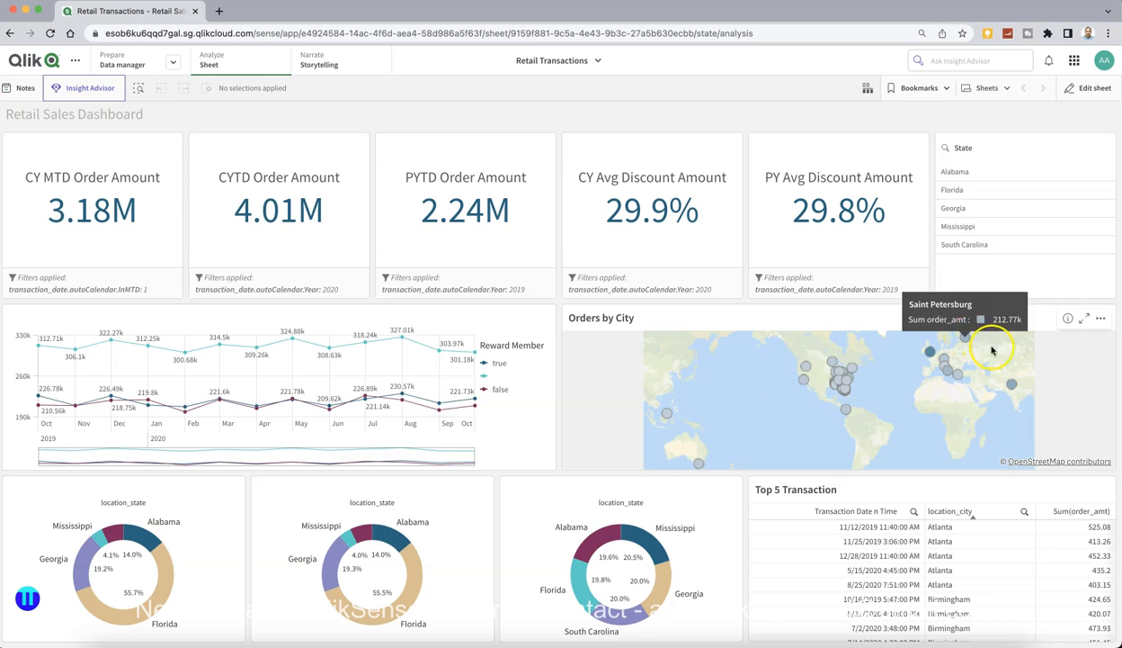
mouse_move(1011, 385)
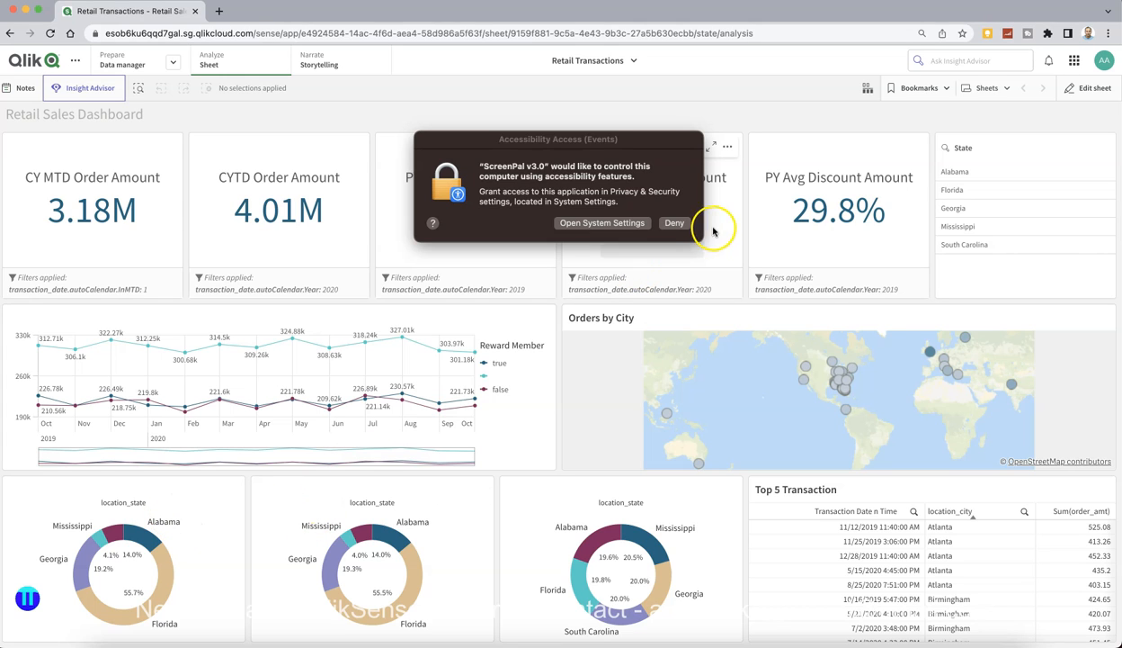
left_click(676, 224)
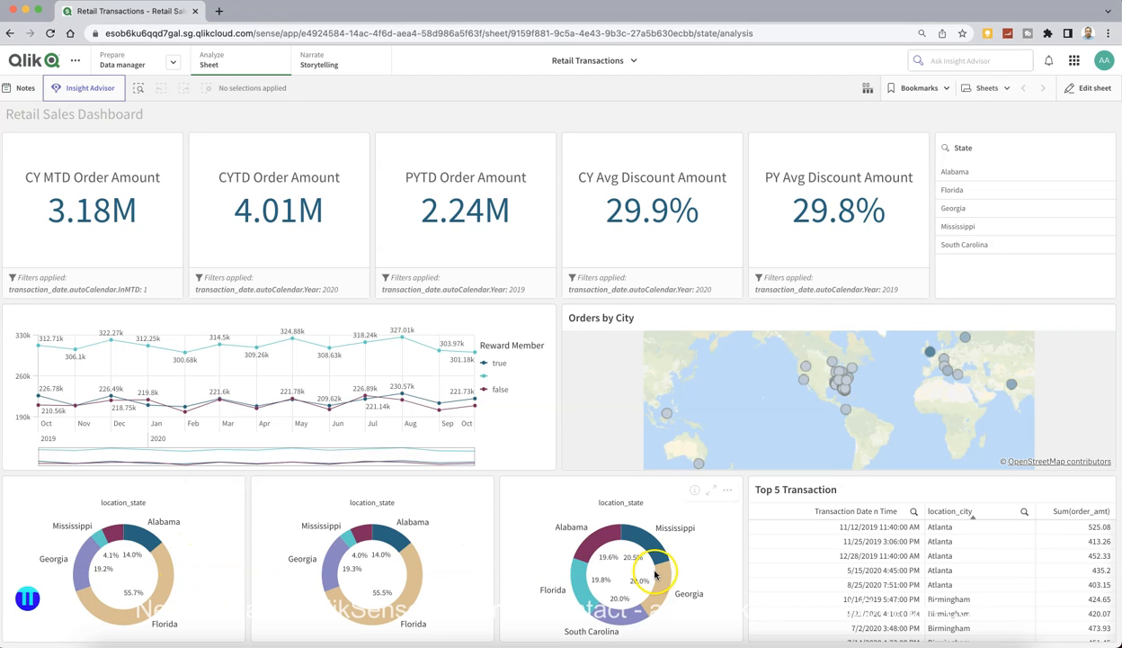
left_click(911, 580)
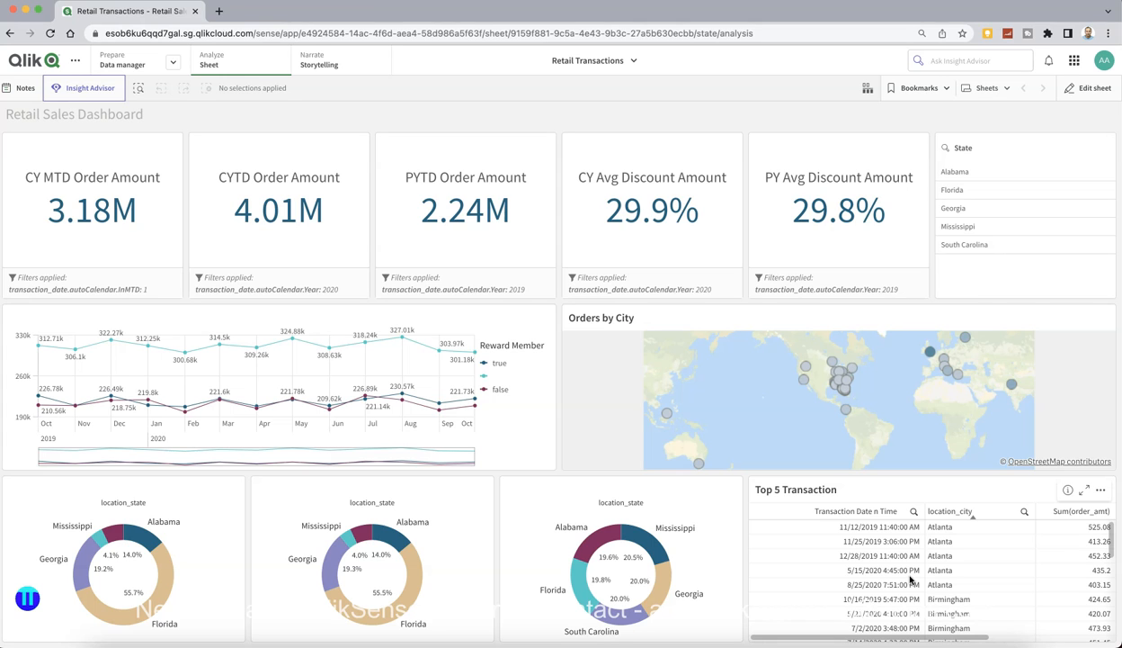
Filter the dashboard by Alabama, Florida and Georgia, narrow it to Georgia alone, and clear the state selection
left_click(957, 173)
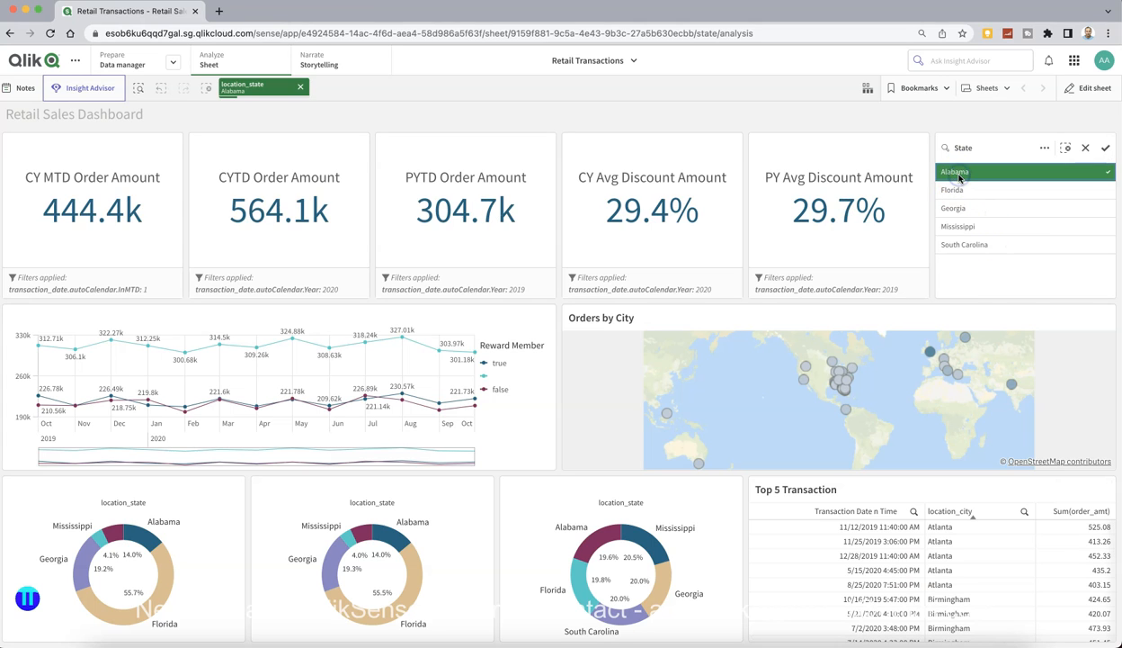
left_click(955, 191)
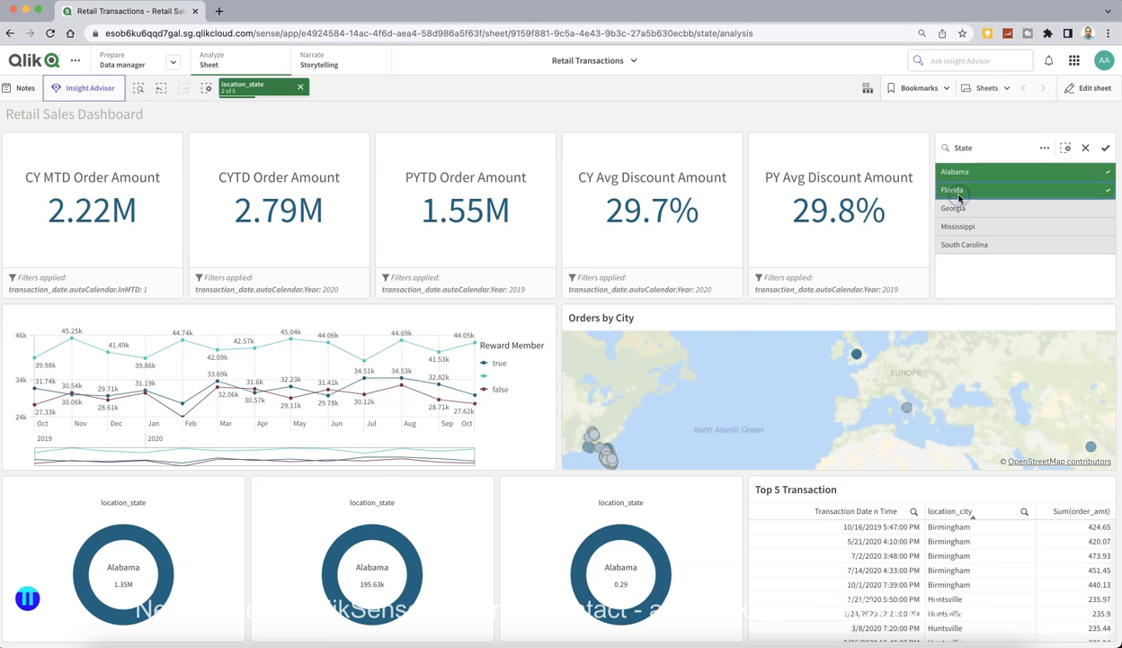
left_click(953, 208)
left_click(956, 190)
left_click(964, 174)
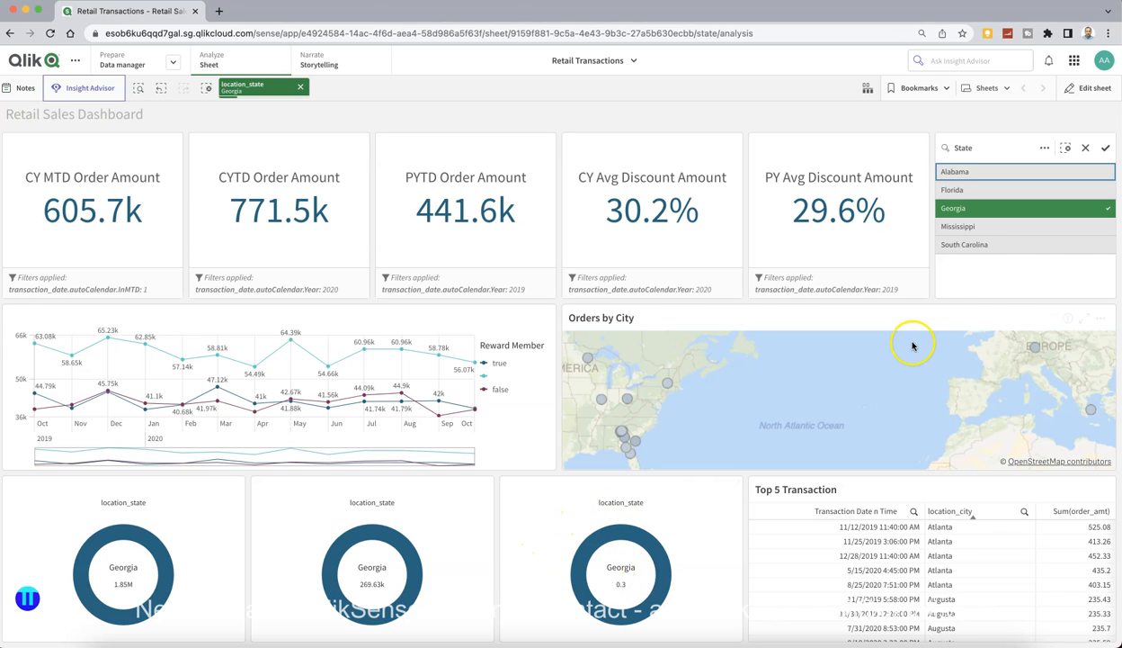
left_click(983, 210)
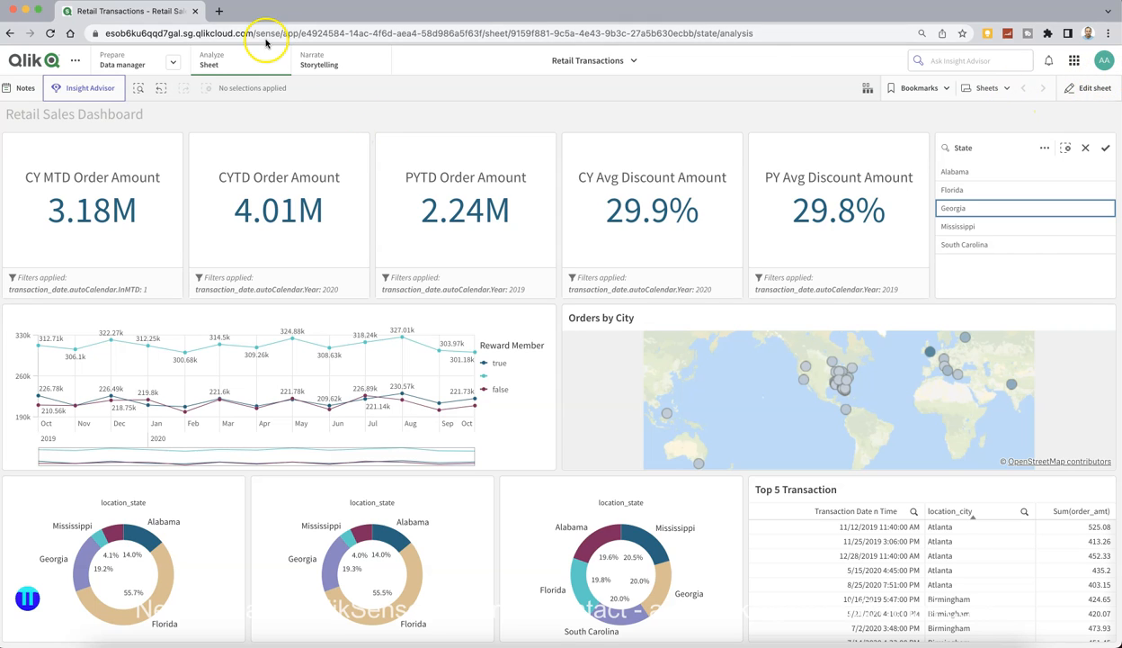
Search Google for "qliksense login" in a new browser tab
left_click(219, 12)
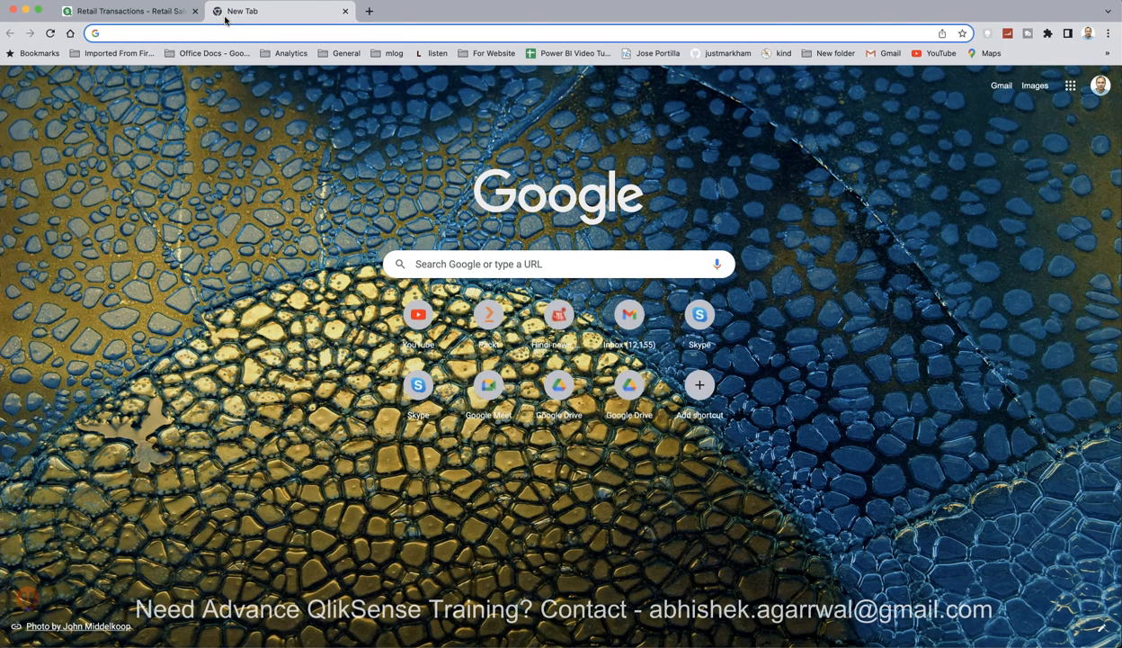
type("qlik")
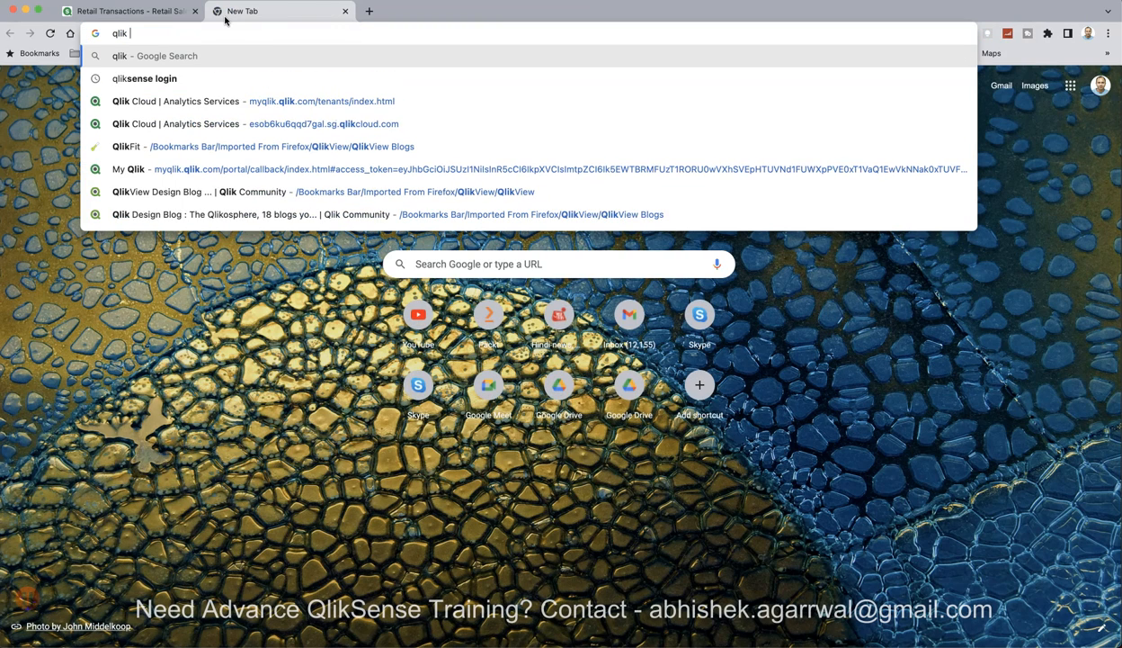
key("Down")
key("Down")
key("Down")
key("Up")
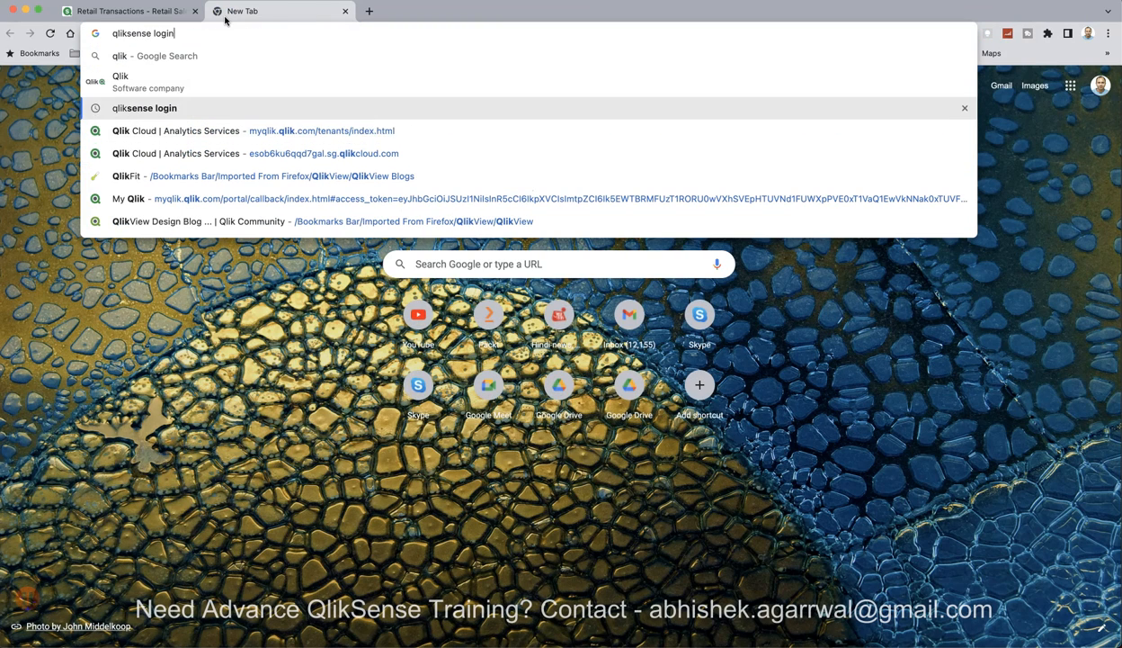
key("Return")
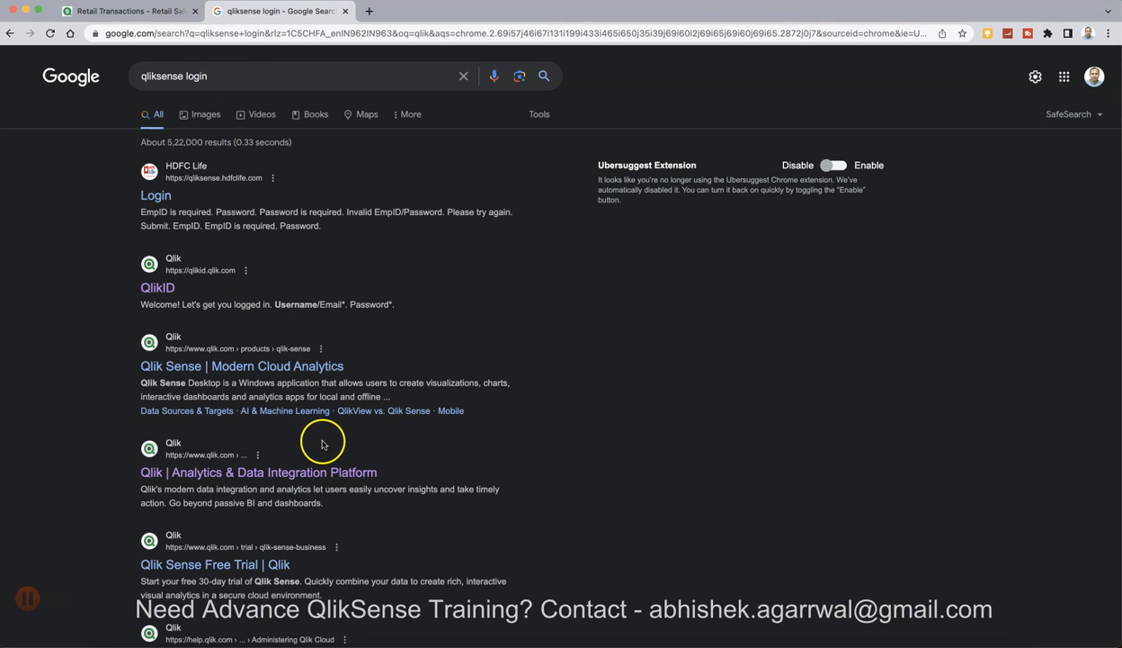
Open the Qlik website from the search results and go to Qlik Cloud from its login options
scroll(301, 376, "down", 2)
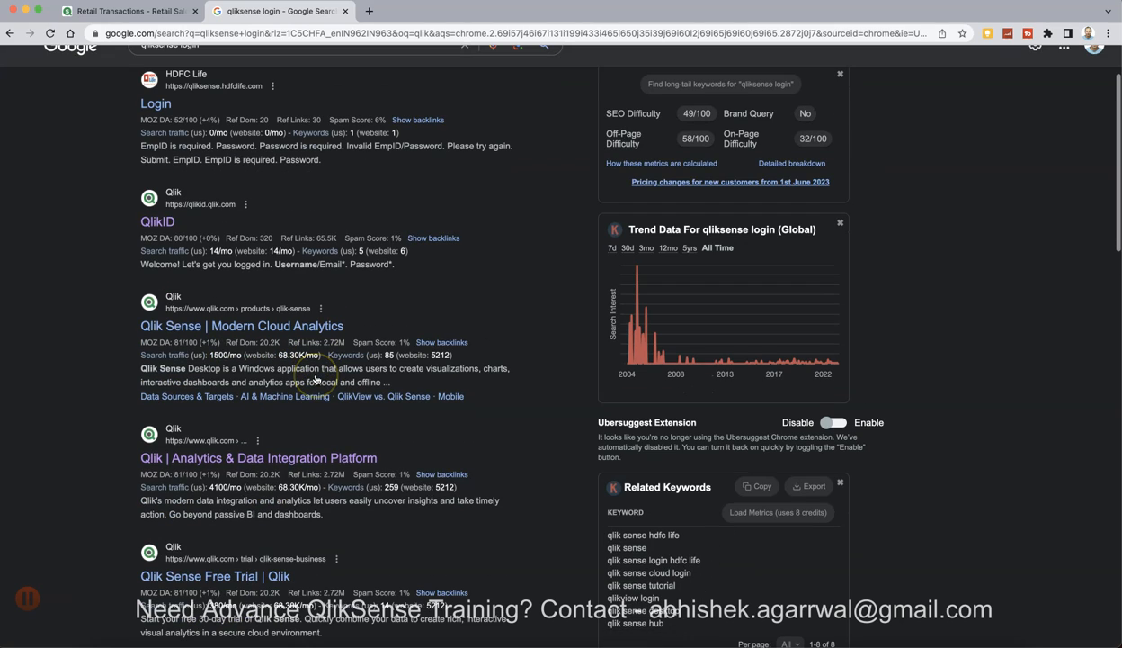
scroll(159, 238, "up", 2)
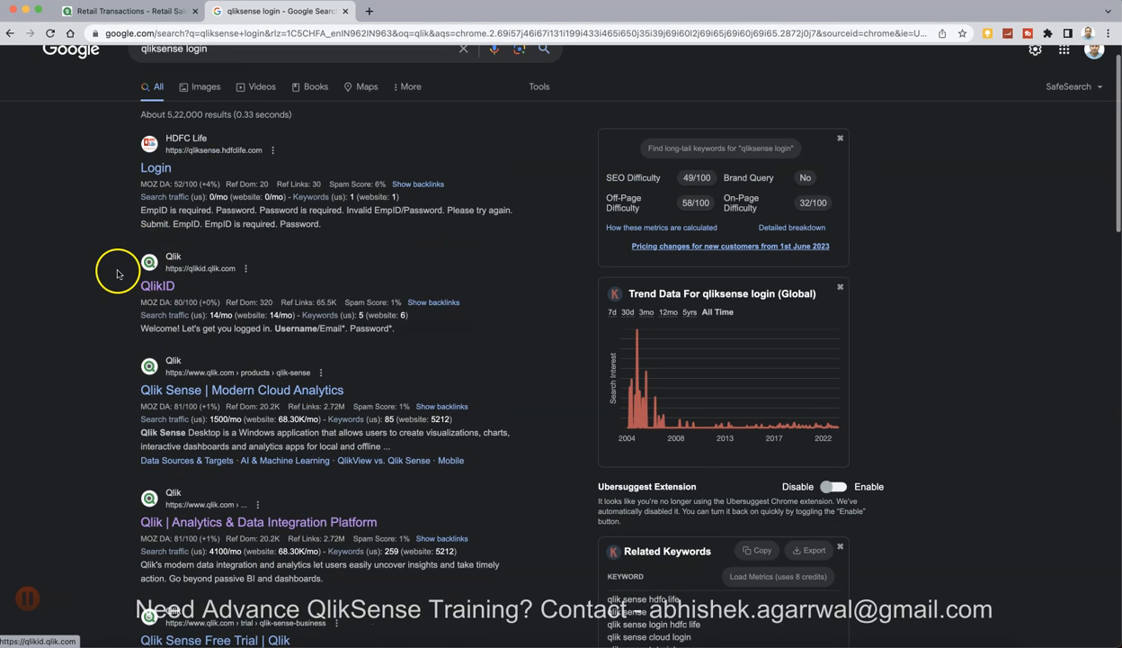
scroll(115, 270, "down", 3)
scroll(108, 251, "down", 3)
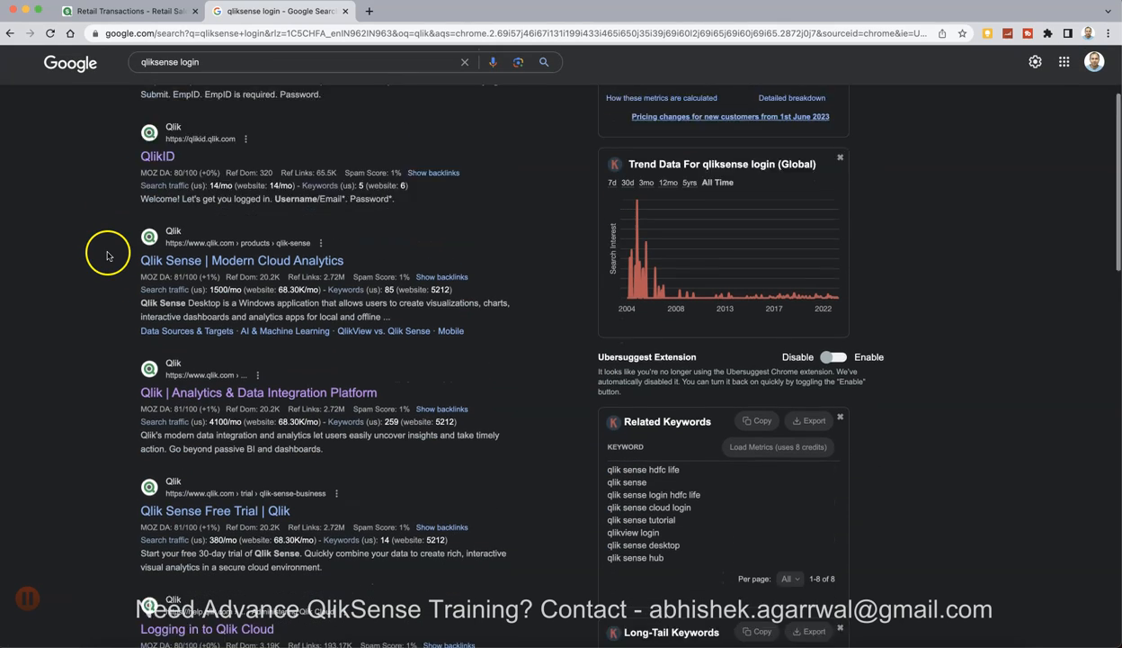
scroll(133, 404, "down", 3)
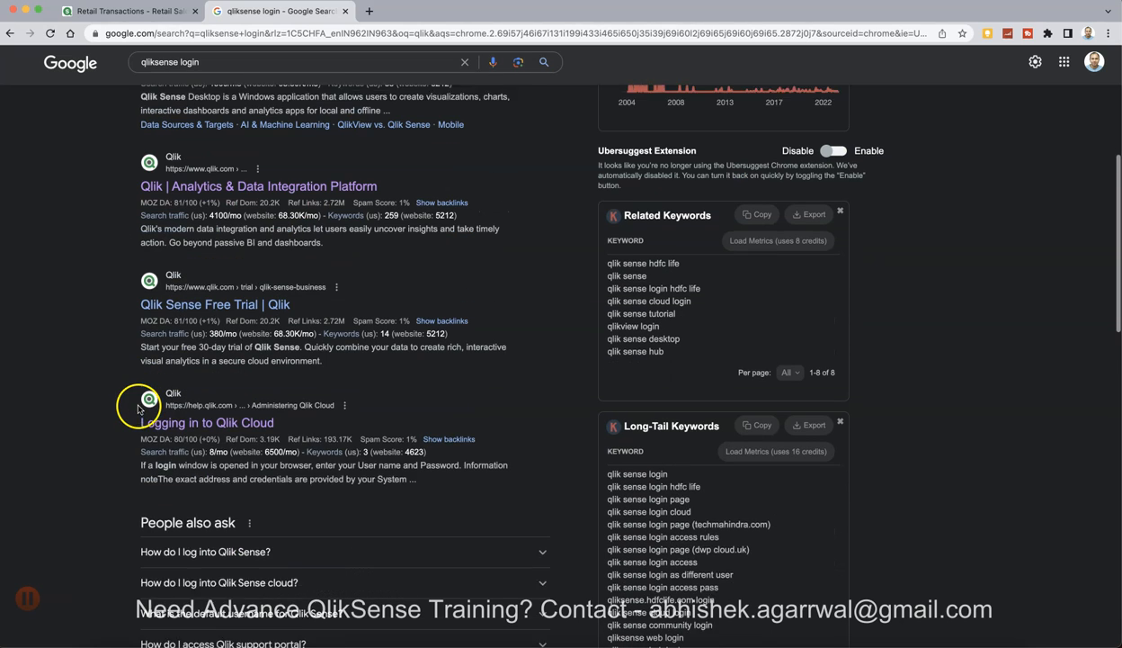
mouse_move(199, 420)
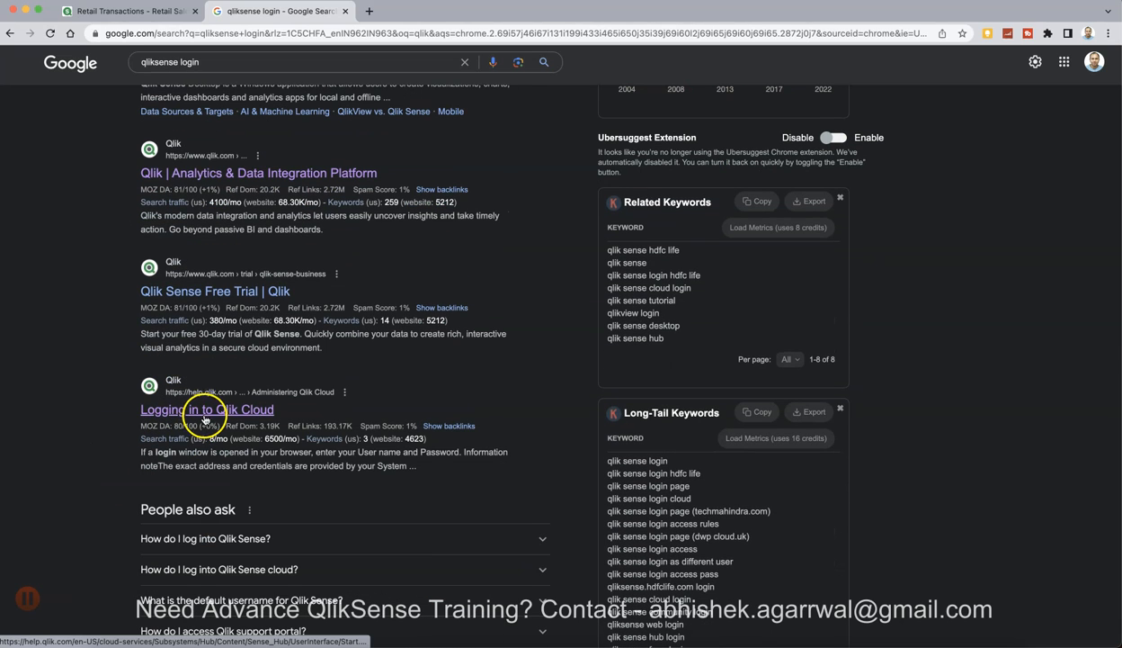
scroll(98, 423, "down", 6)
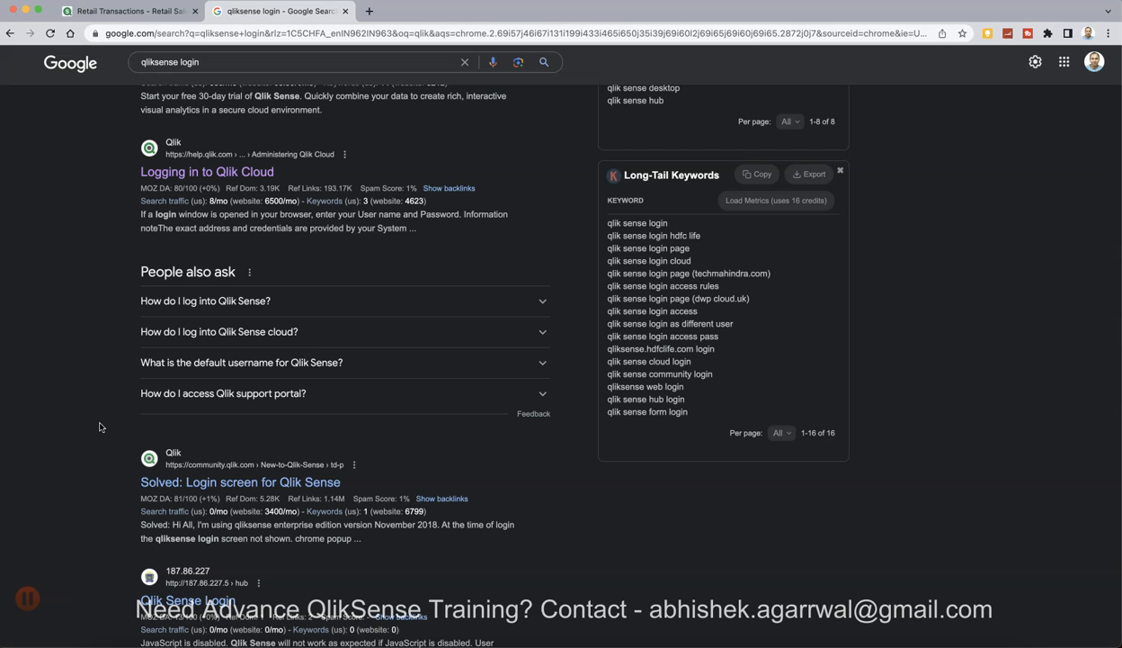
scroll(100, 427, "up", 10)
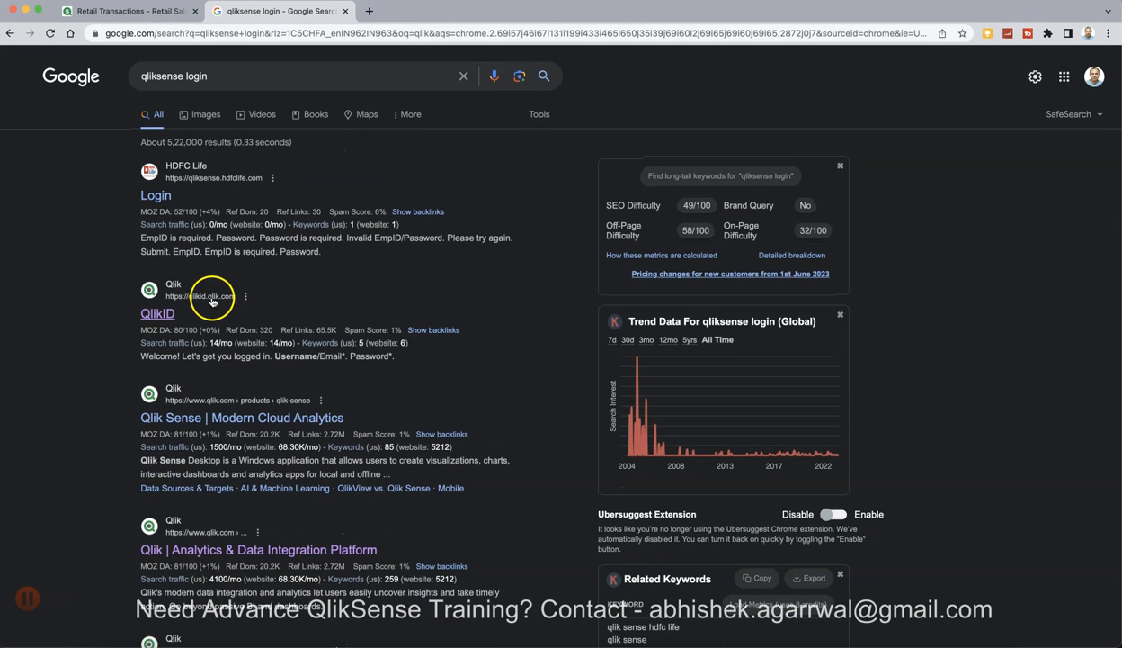
left_click(161, 316)
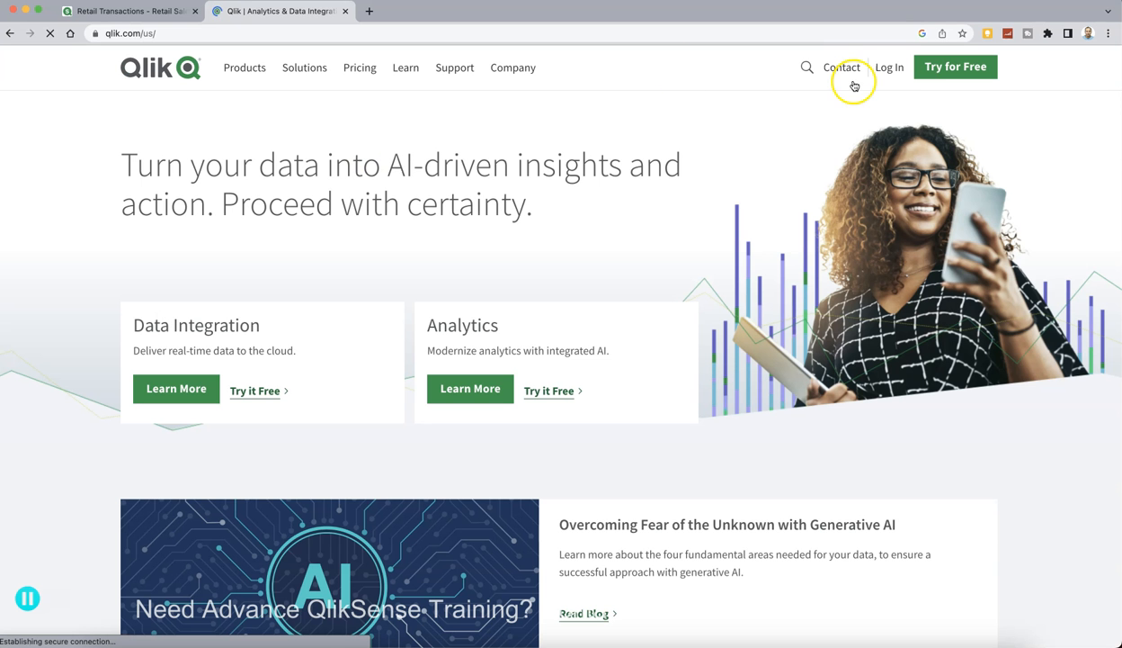
left_click(890, 67)
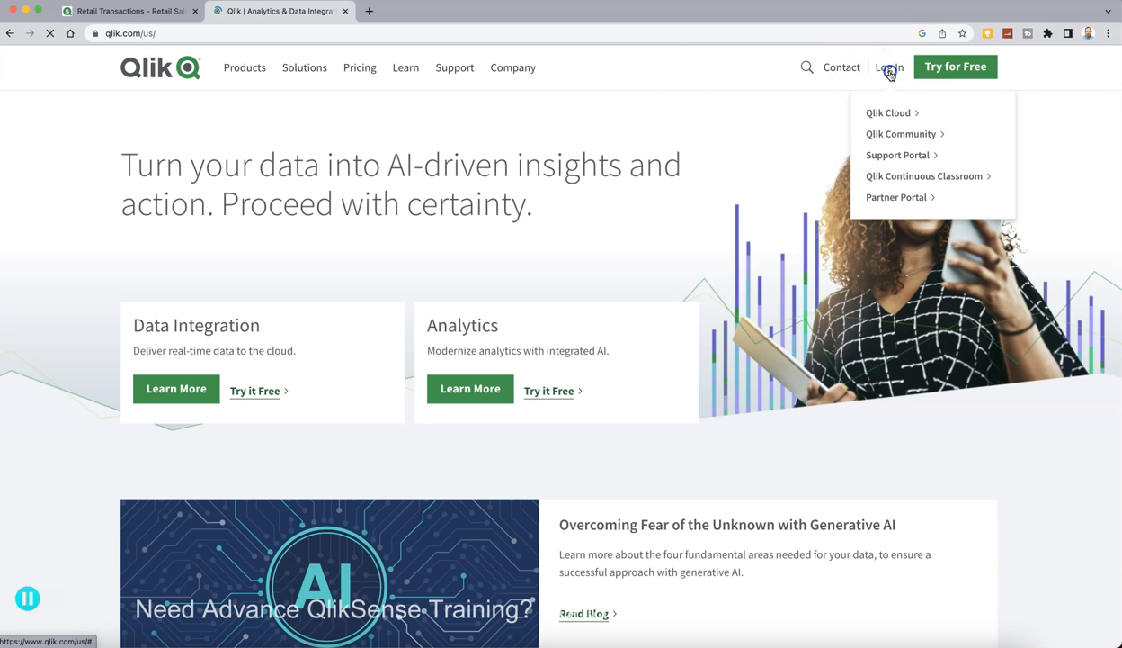
left_click(896, 116)
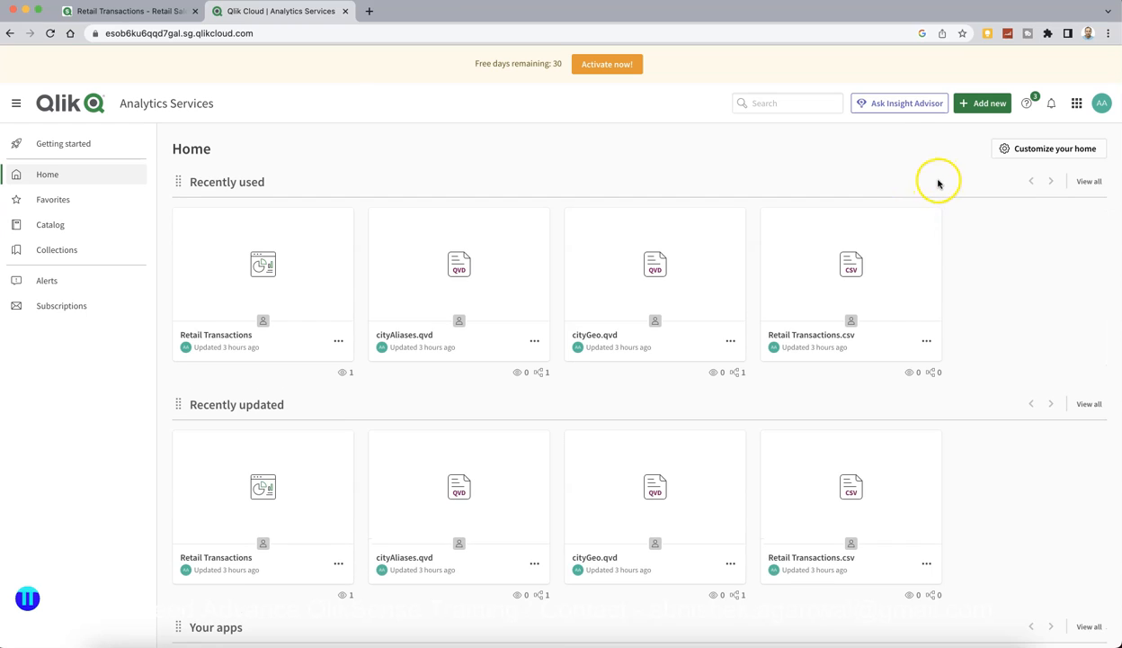
Close the Qlik Cloud tab and log out of the Qlik account from the Retail Transactions app
left_click(347, 11)
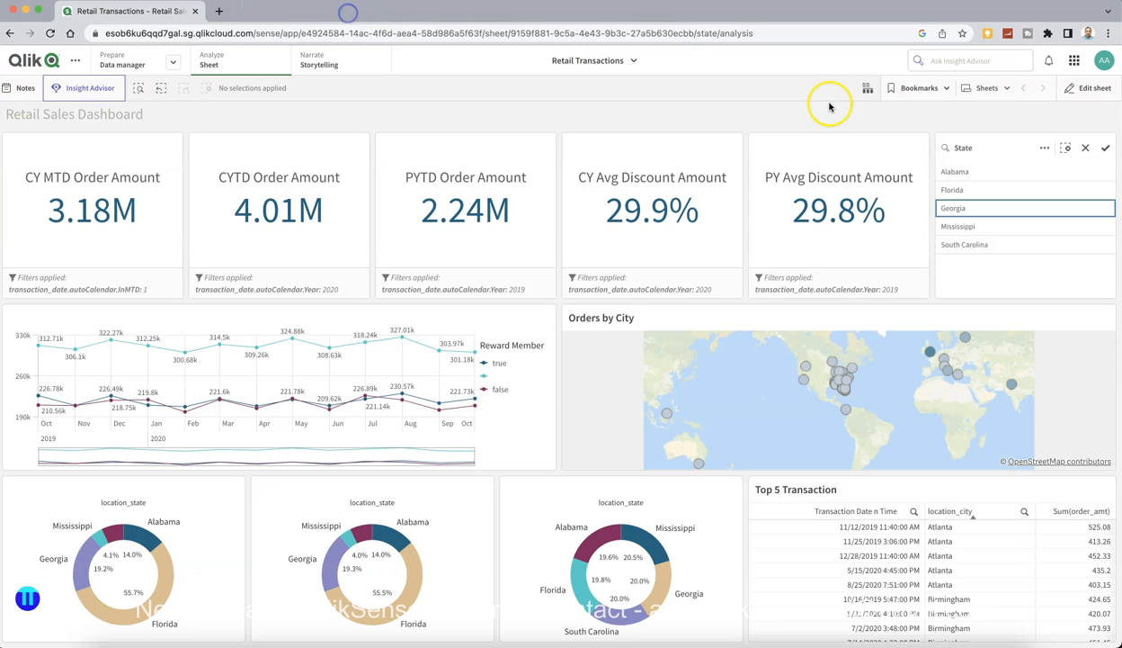
left_click(1104, 67)
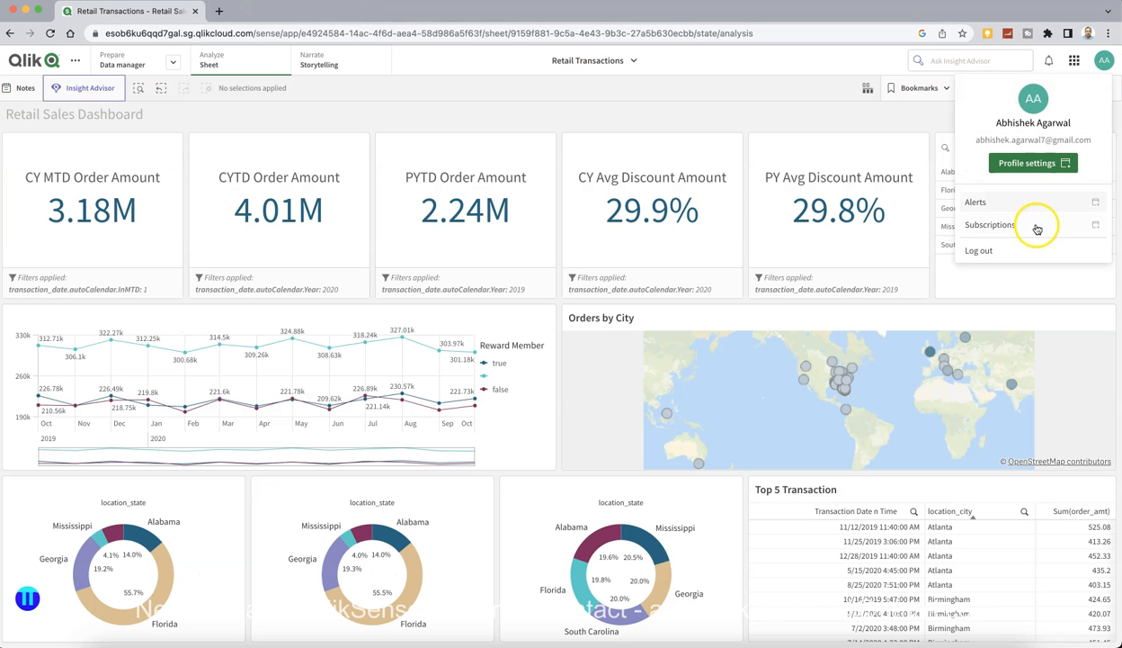
left_click(1005, 250)
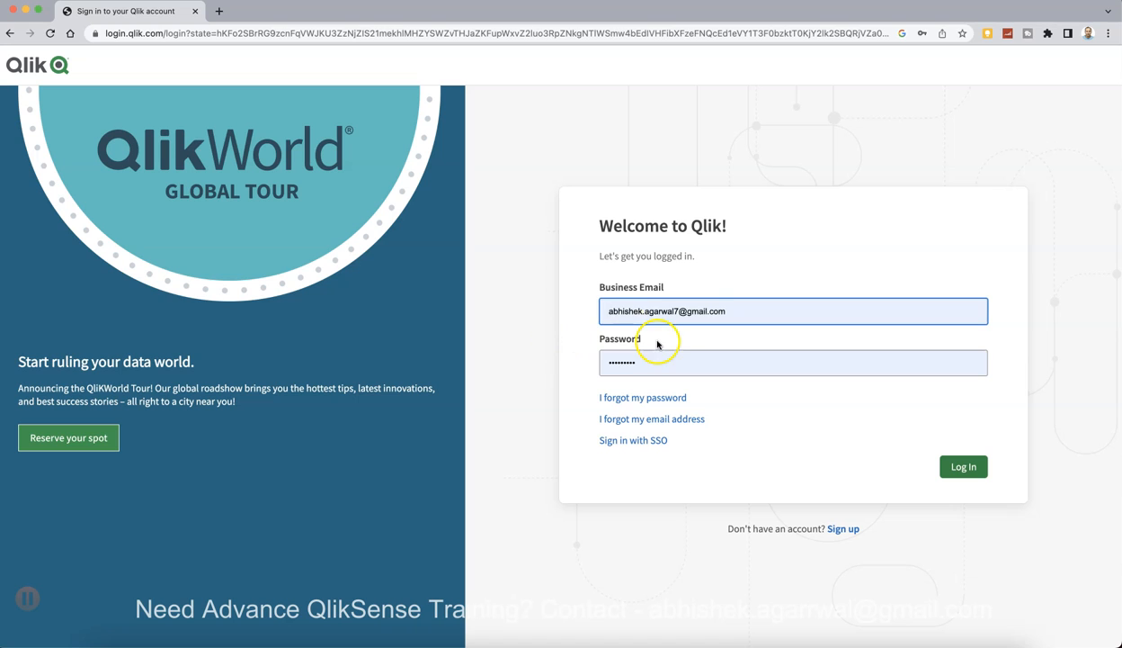
Look over the email and password fields of the login form and open the sign-up form for a new Qlik account
left_click(758, 310)
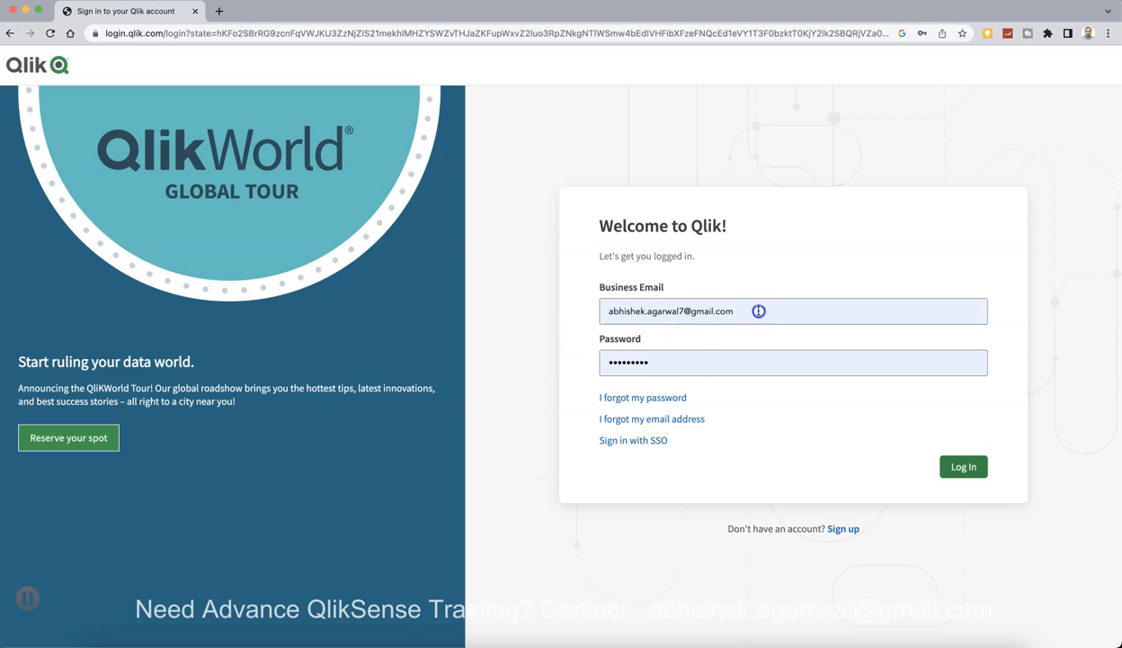
left_click(683, 365)
left_click(844, 530)
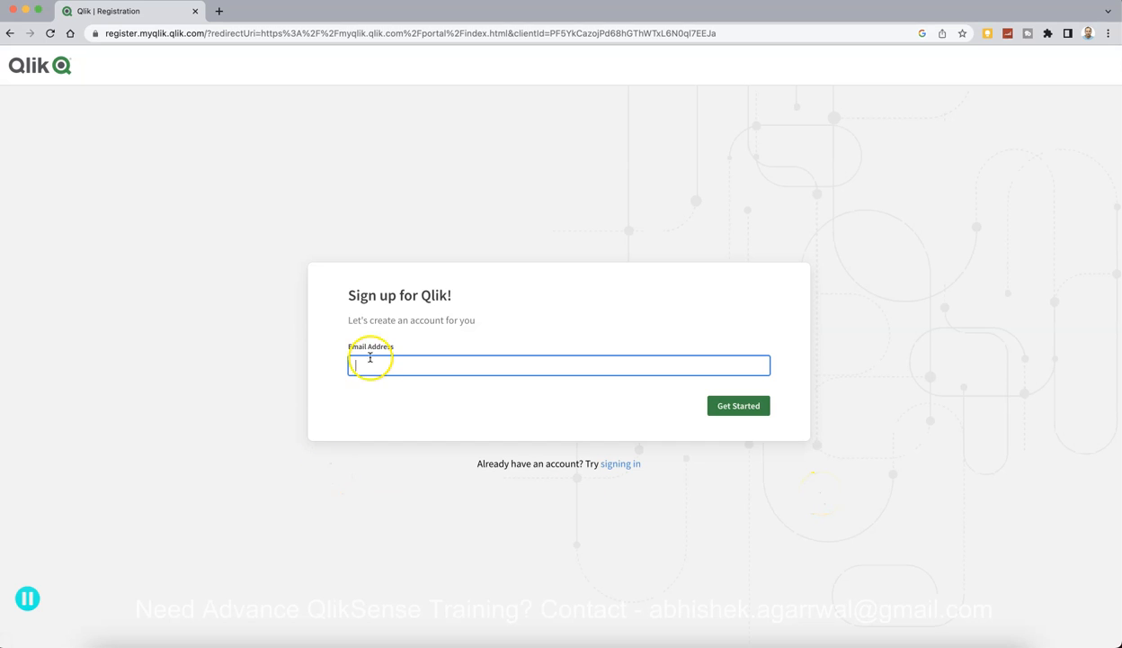
left_click(401, 359)
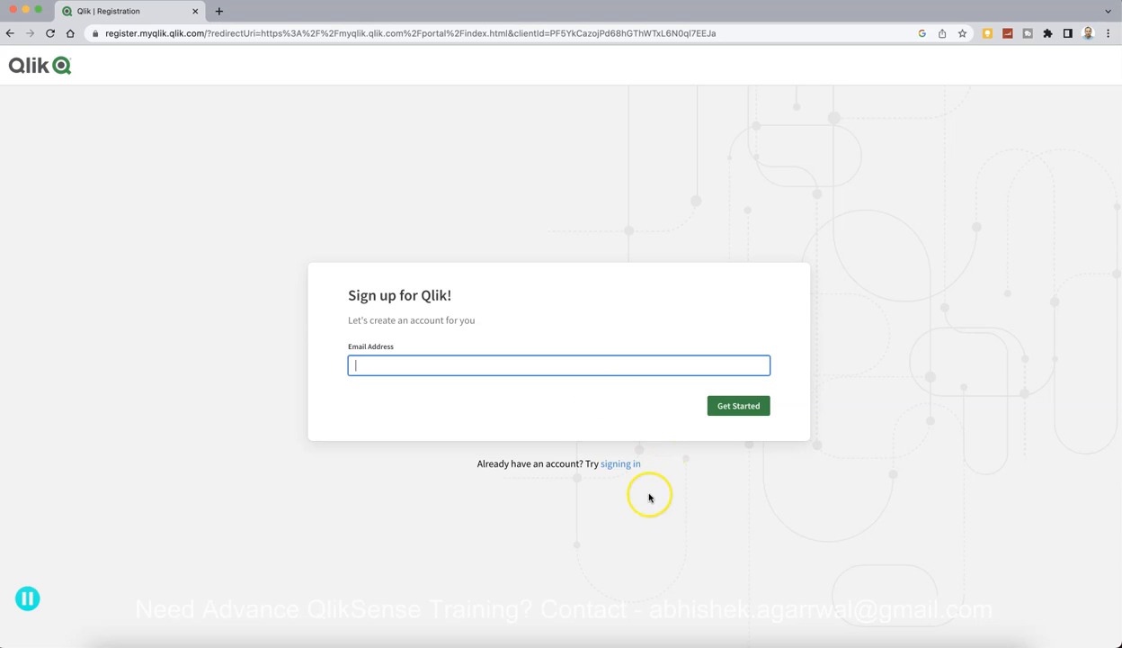
Return to the sign-in page and log in with the saved business email and password
left_click(628, 466)
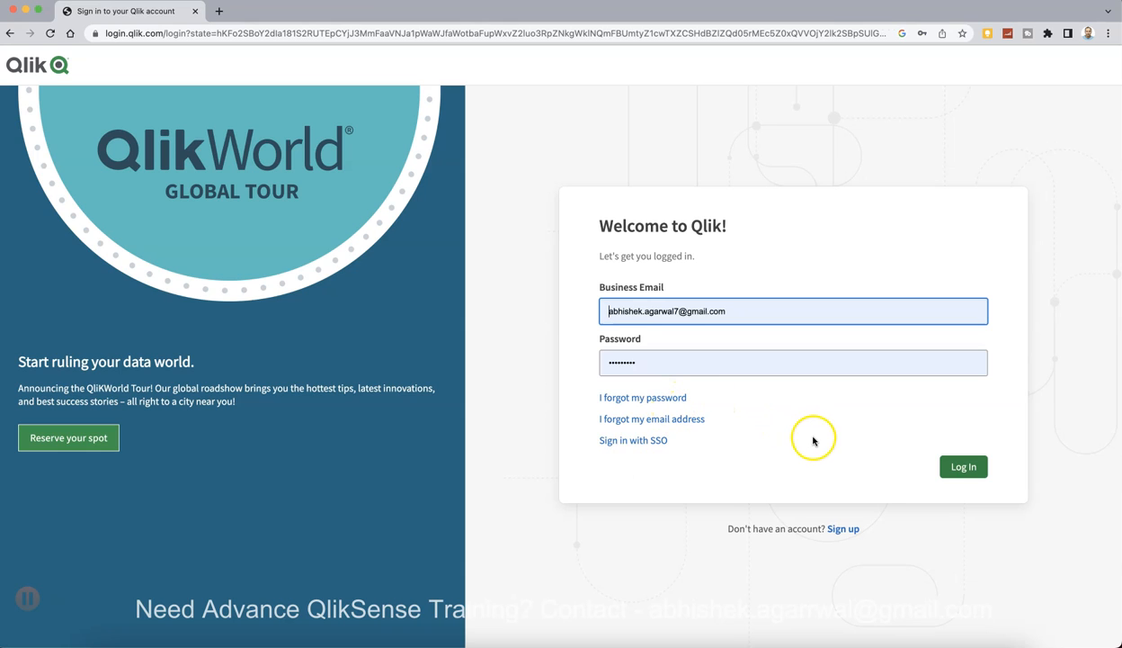
left_click(967, 476)
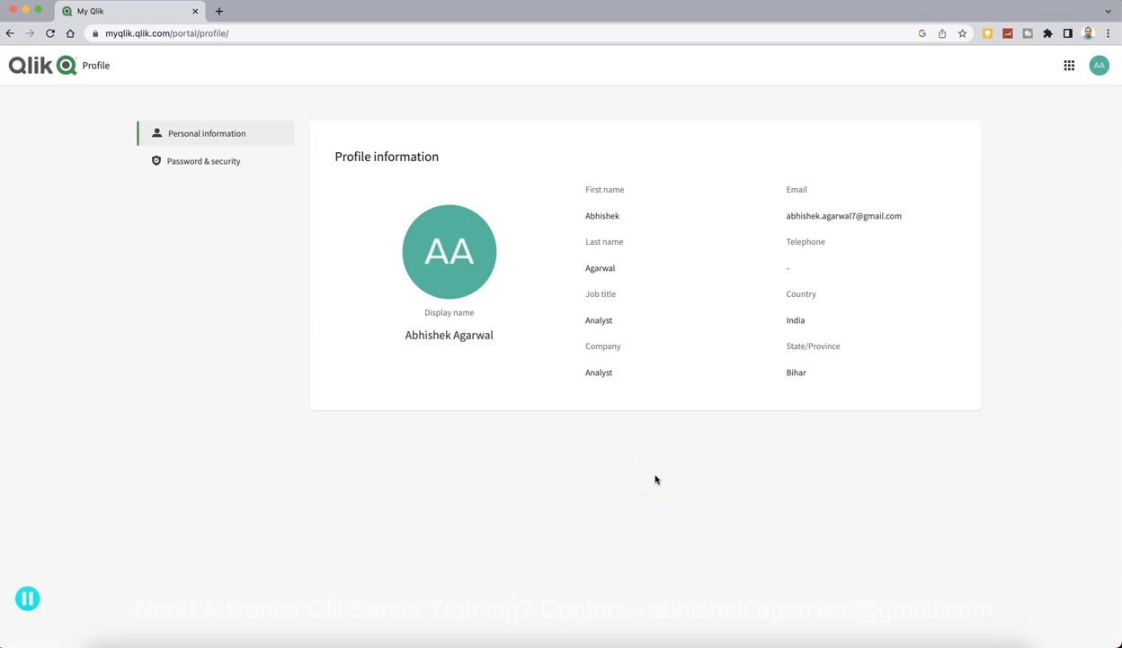
Check the account menu on the profile page and open the My Qlik page with the trial's product details
left_click(1098, 69)
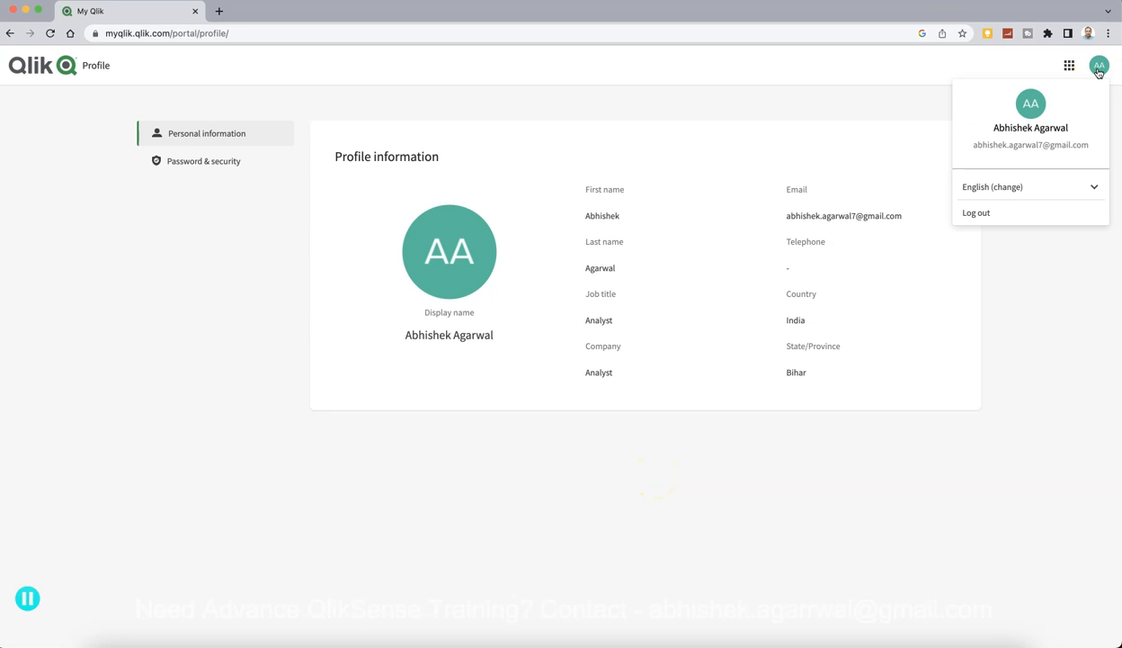
left_click(1098, 70)
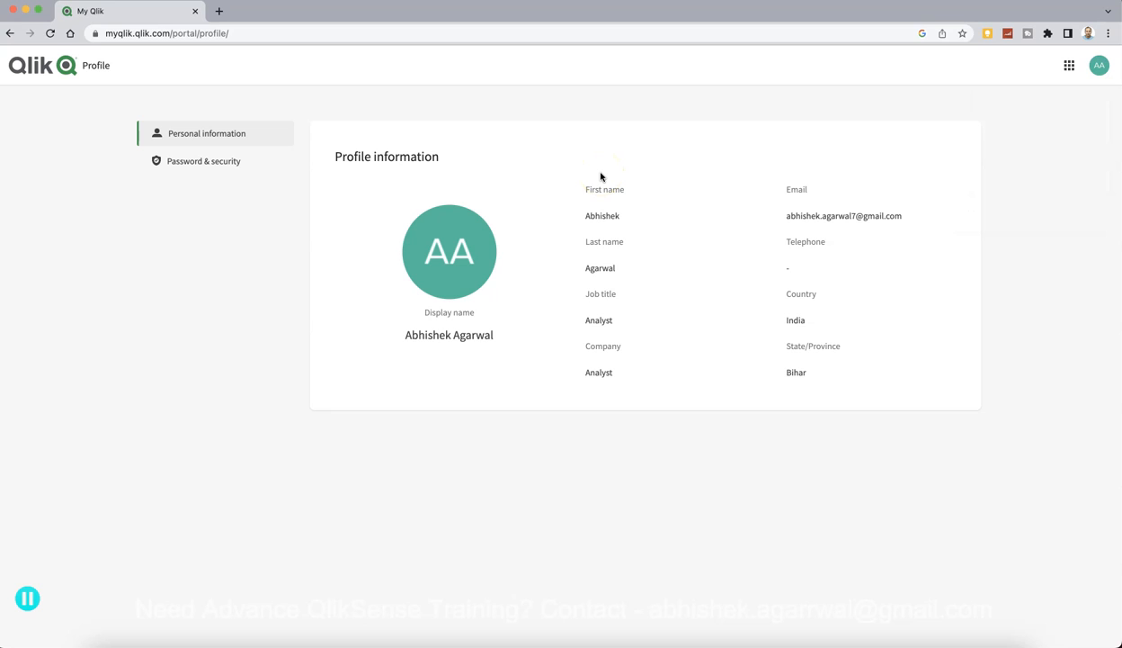
left_click(692, 141)
left_click(760, 128)
left_click(1069, 65)
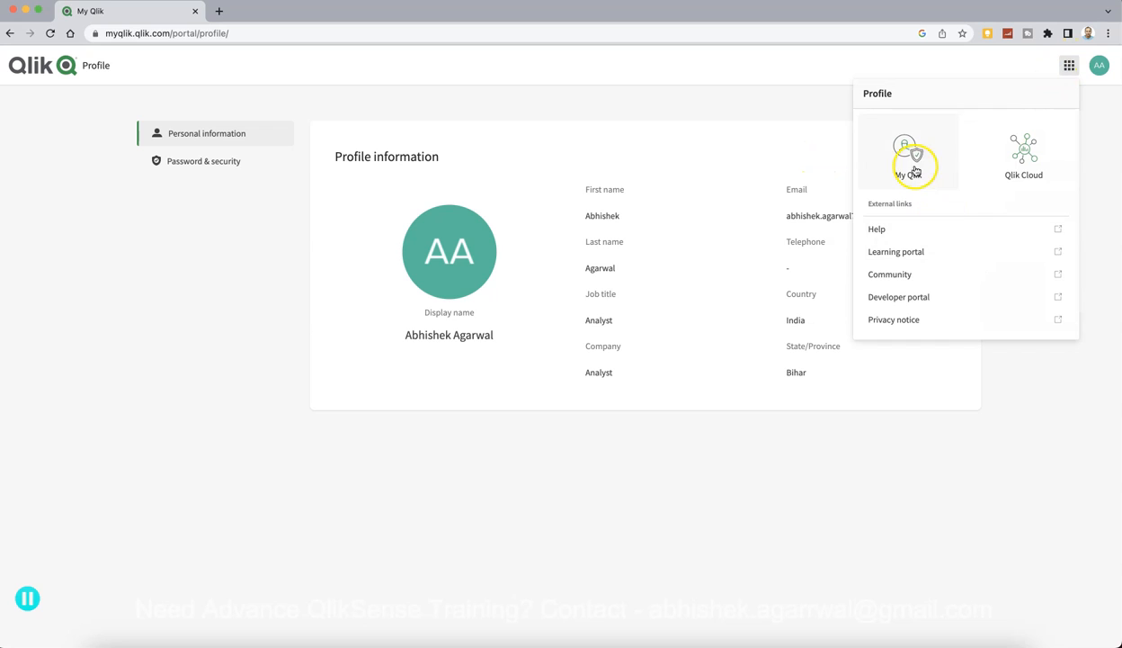
left_click(904, 146)
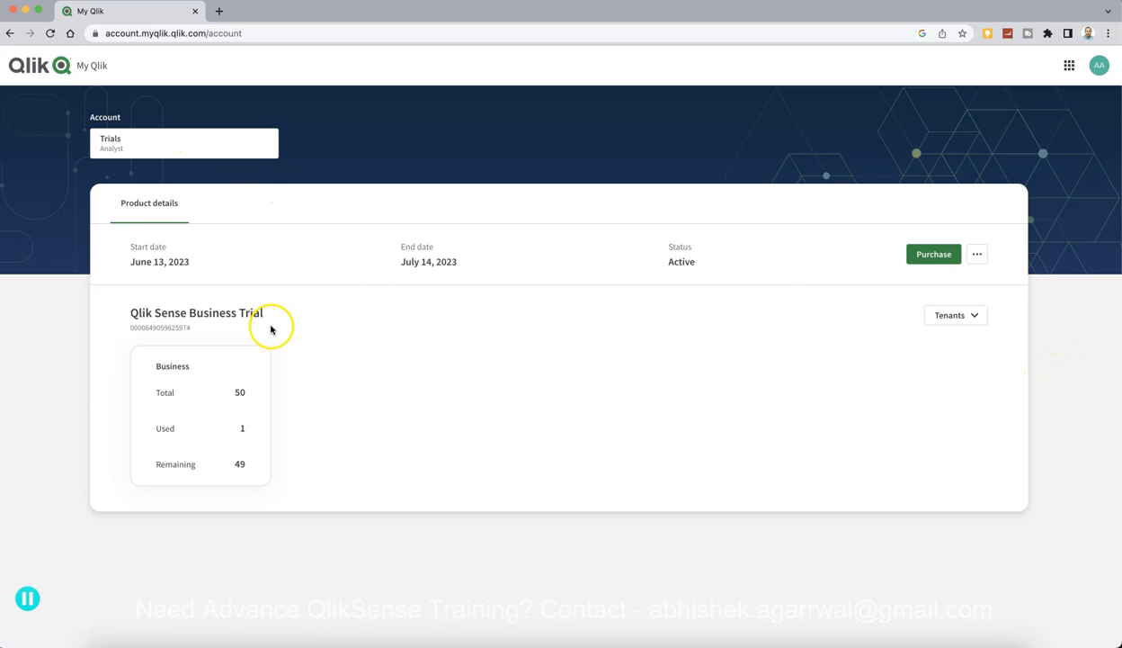
Go to Qlik Cloud and view the Retail Sales Dashboard sheet in the Retail Transactions app
left_click(1071, 70)
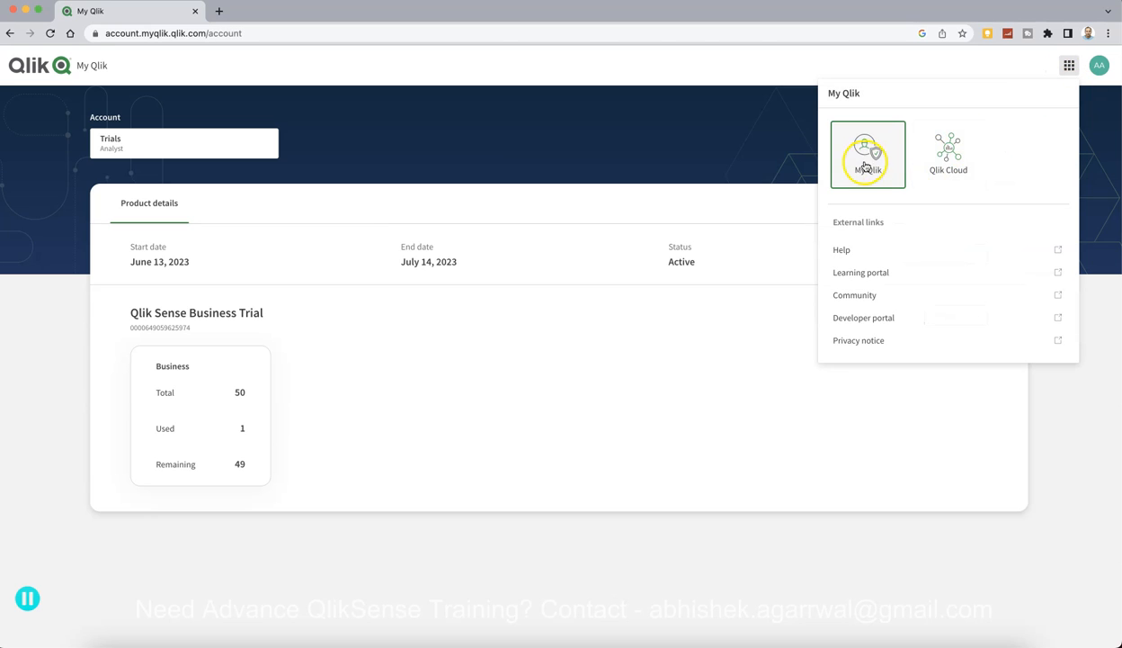
left_click(948, 151)
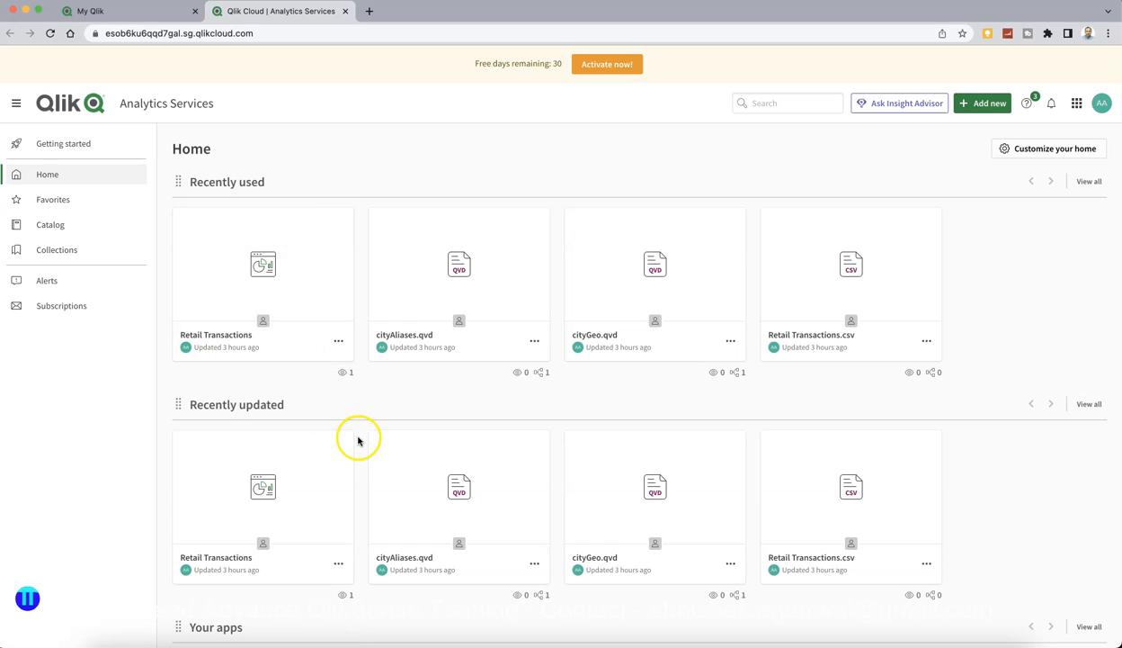
mouse_move(281, 275)
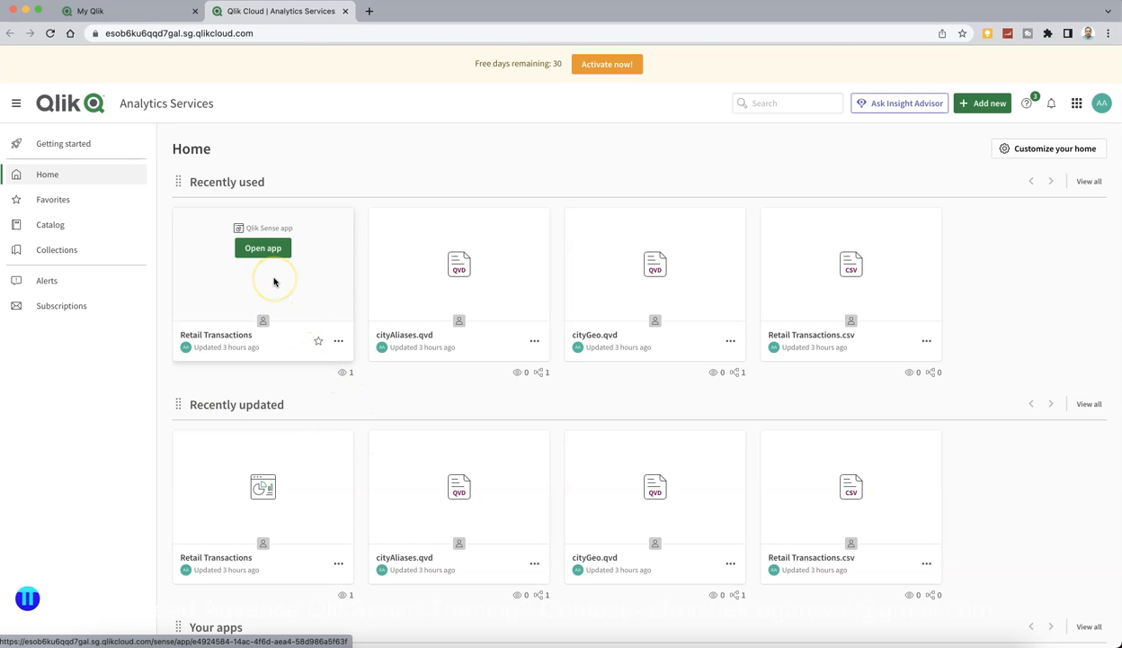
left_click(271, 249)
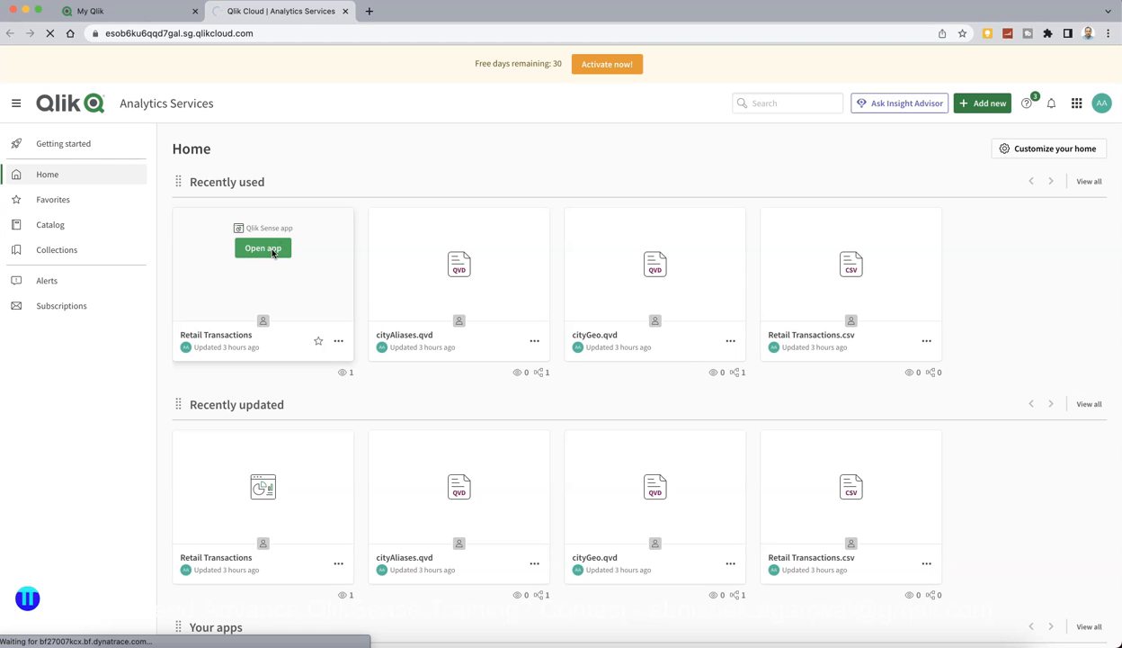
left_click(57, 177)
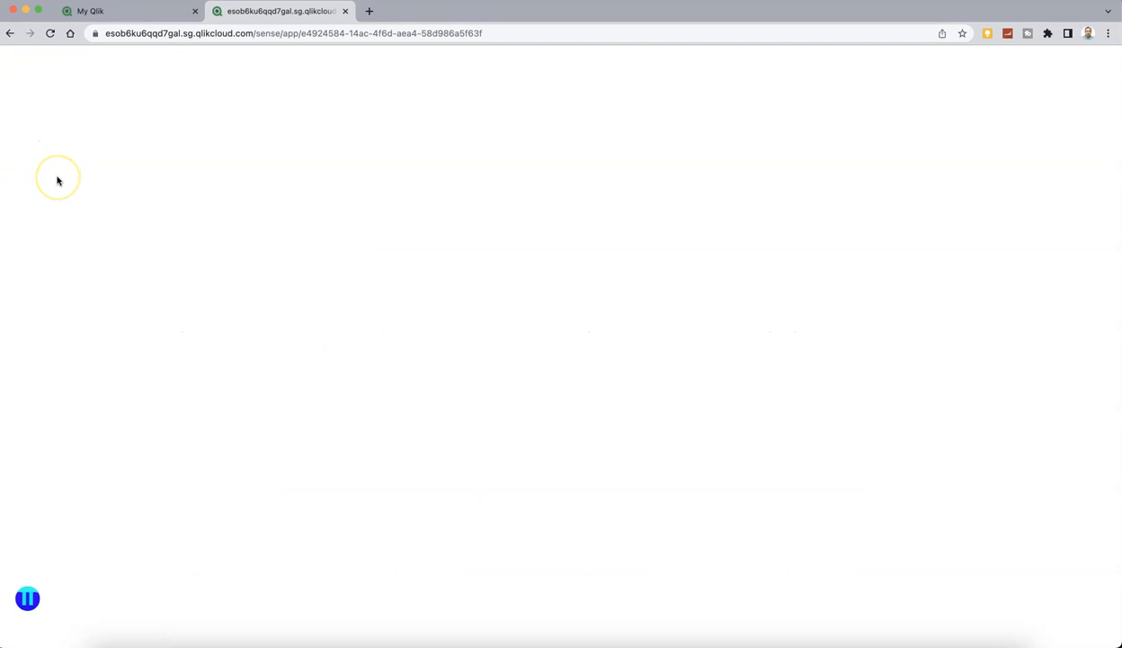
left_click(331, 301)
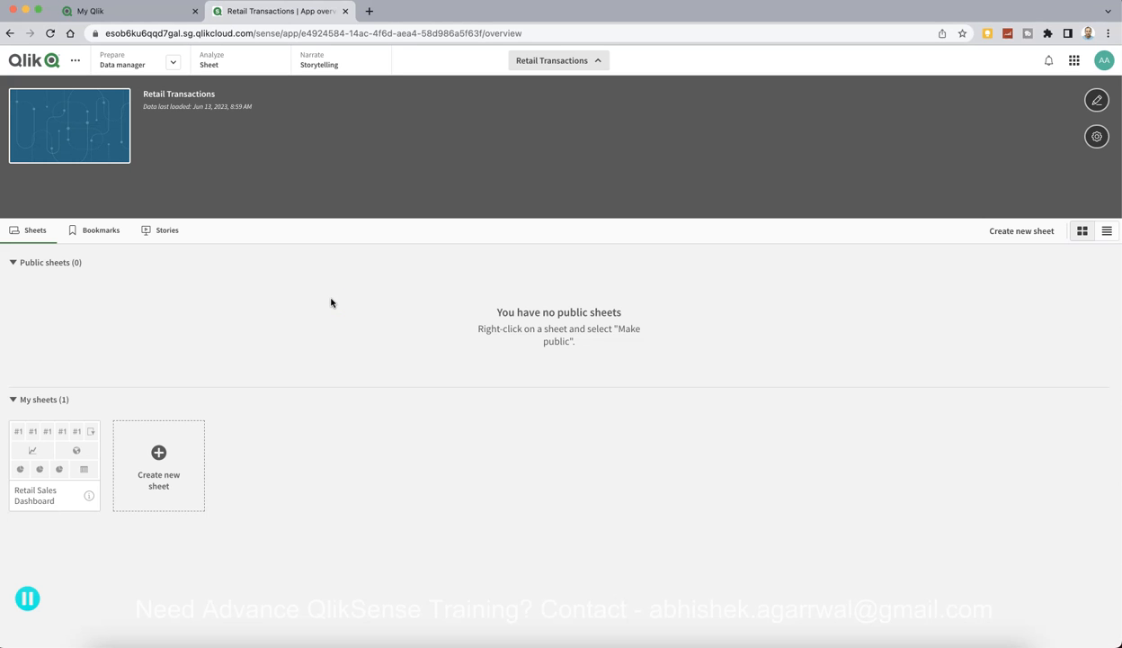
left_click(78, 456)
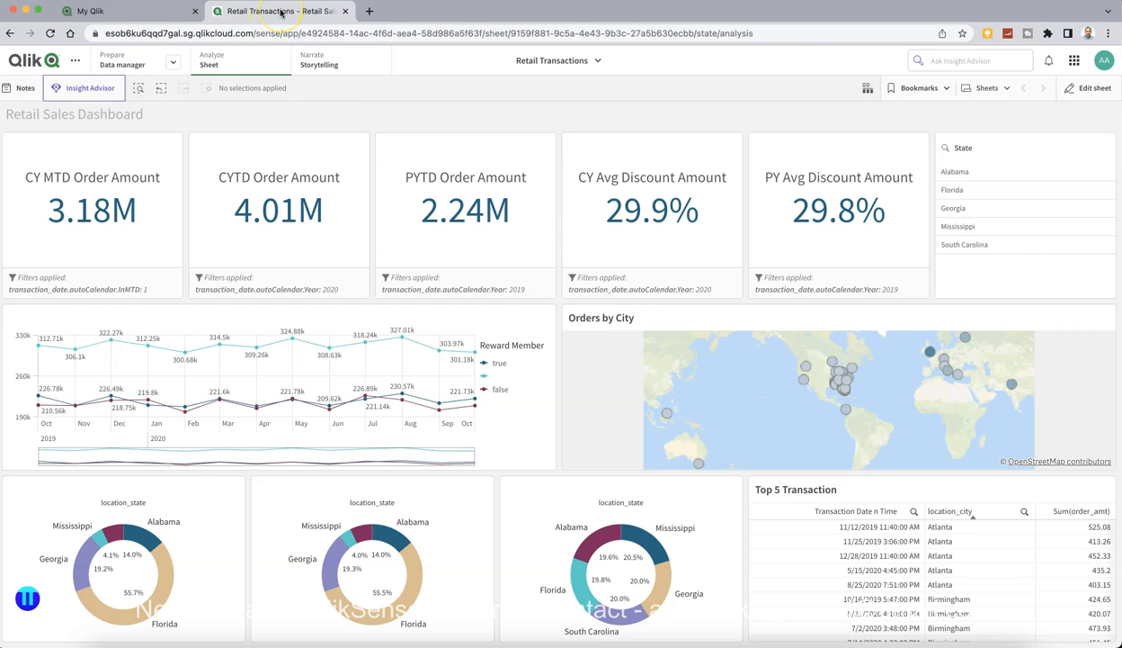
Return to My Qlik, launch Qlik Cloud again in a new browser tab and close the Retail Transactions dashboard tab
left_click(158, 11)
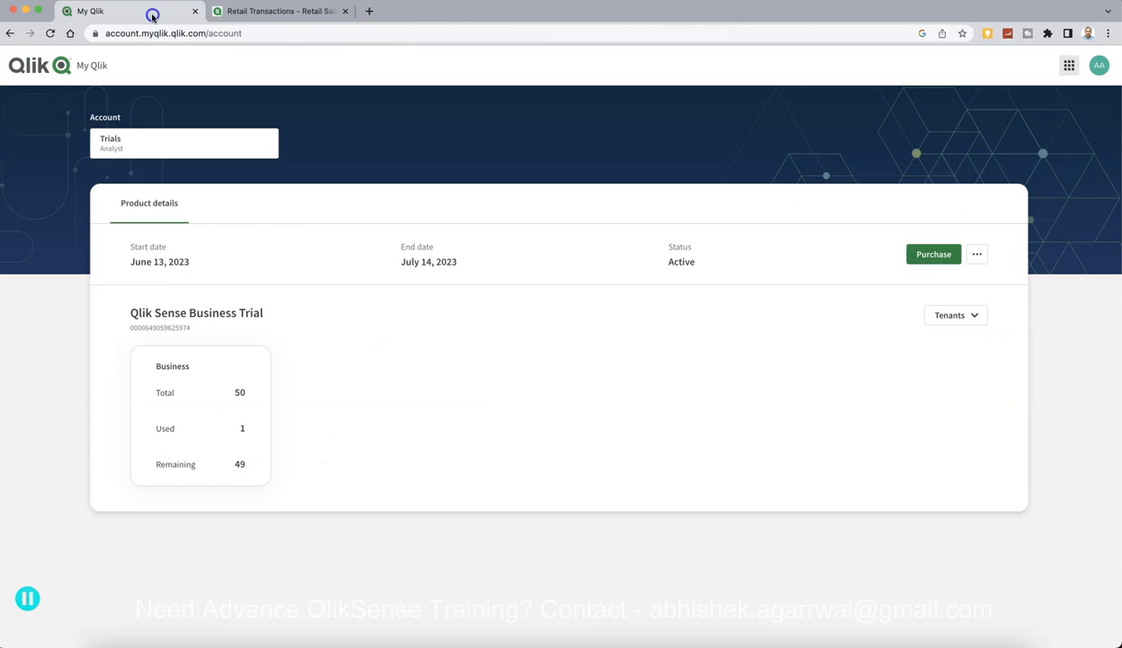
left_click(295, 11)
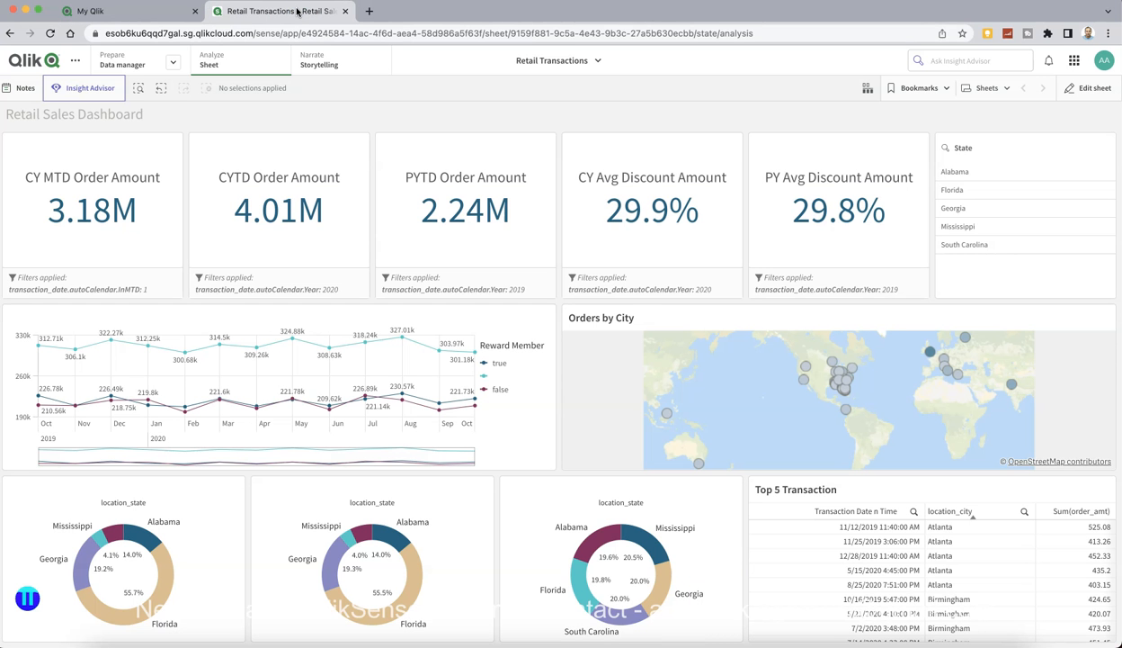
left_click(149, 11)
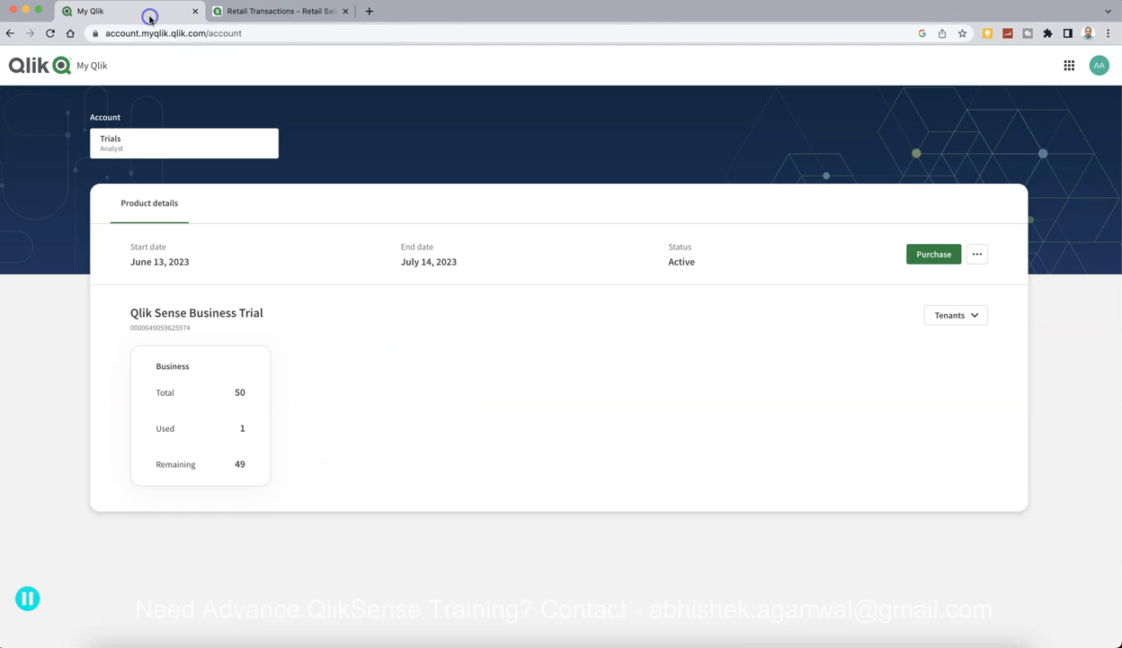
left_click(1069, 65)
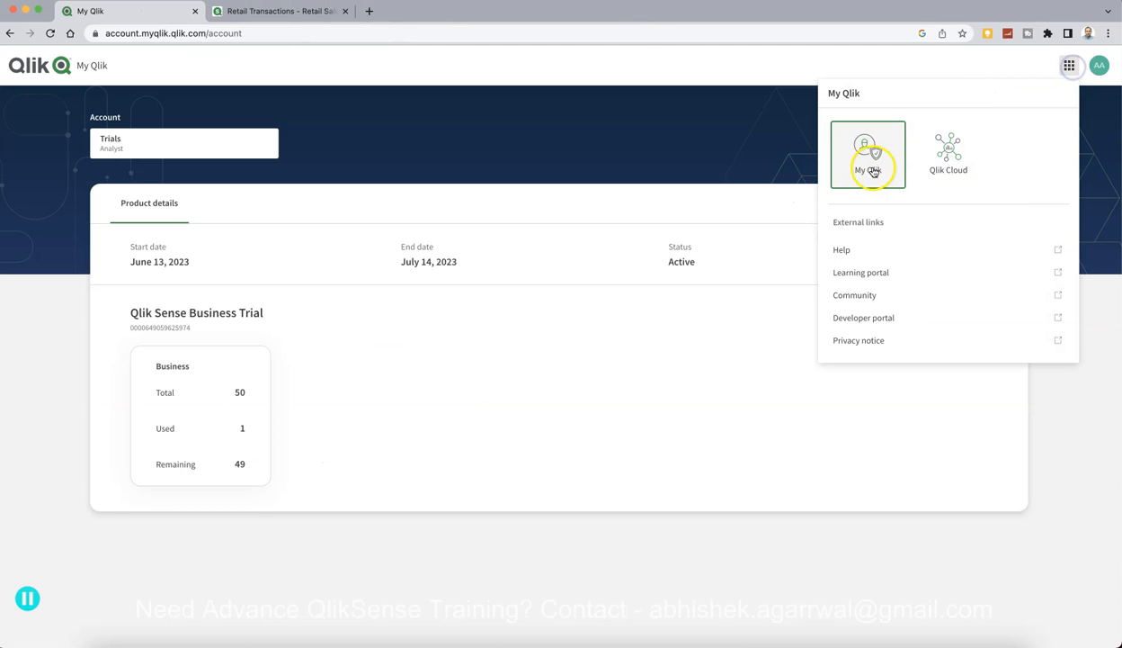
left_click(931, 162)
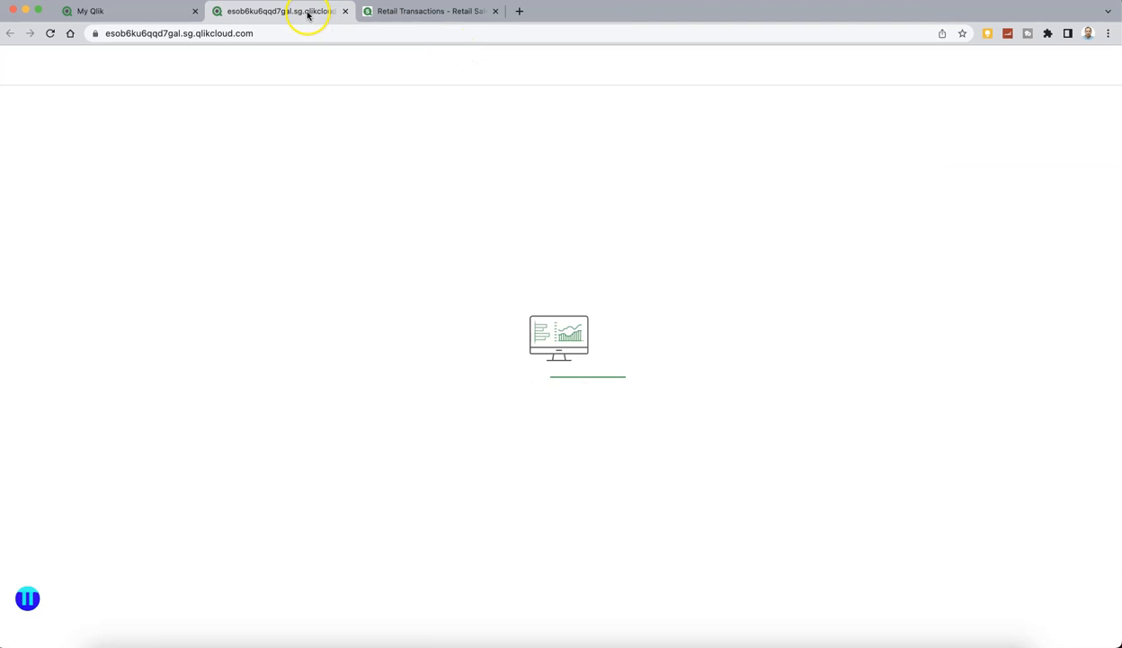
left_click(447, 14)
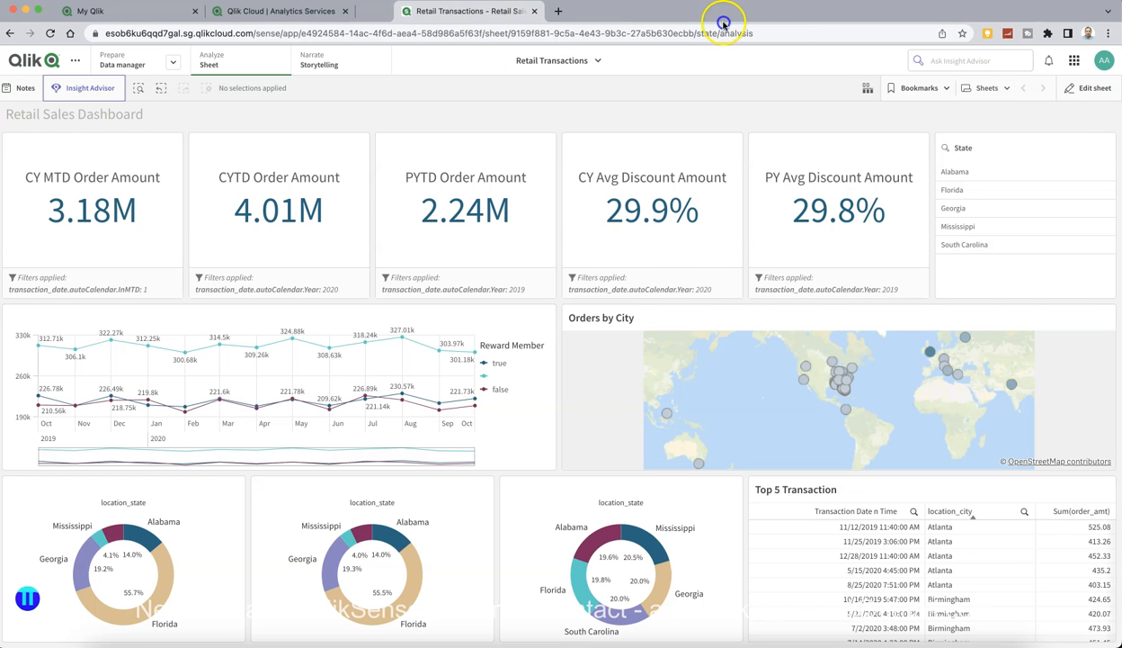
key("ctrl+w")
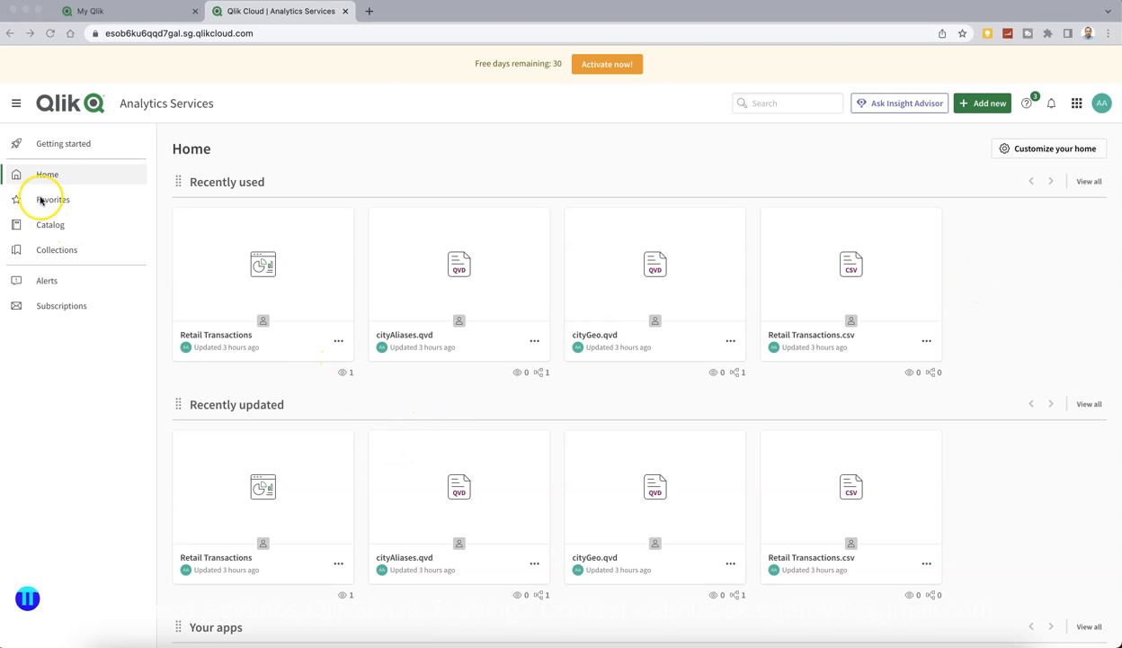
Look over the Getting started page of Qlik Cloud, including its how-to videos and demo apps
left_click(69, 144)
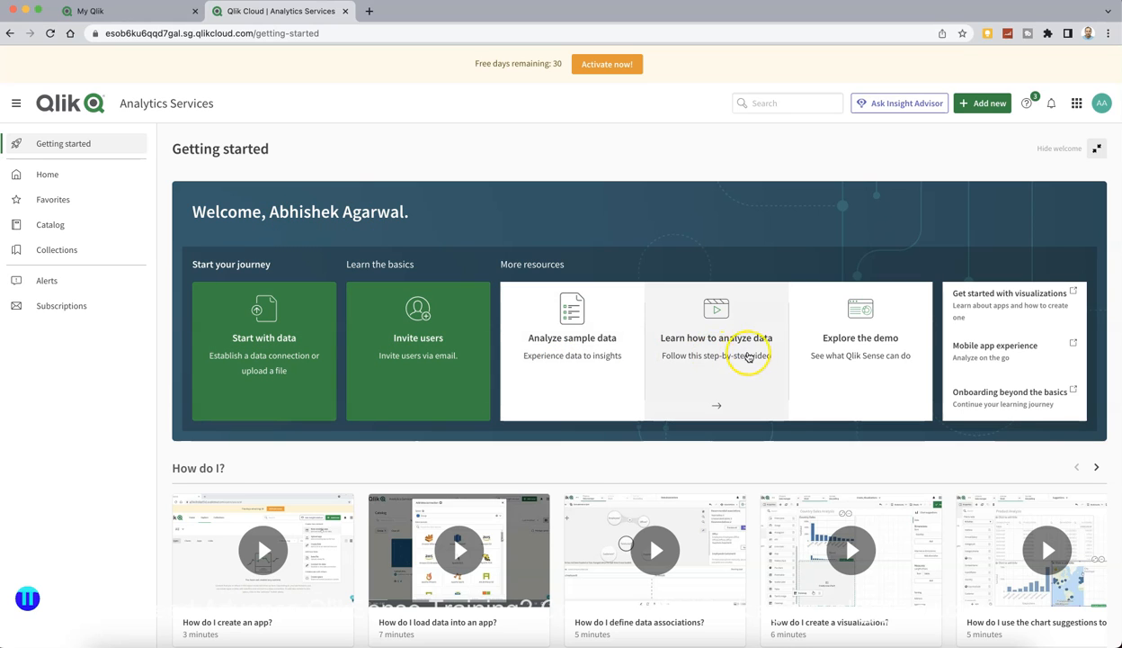
scroll(847, 360, "down", 5)
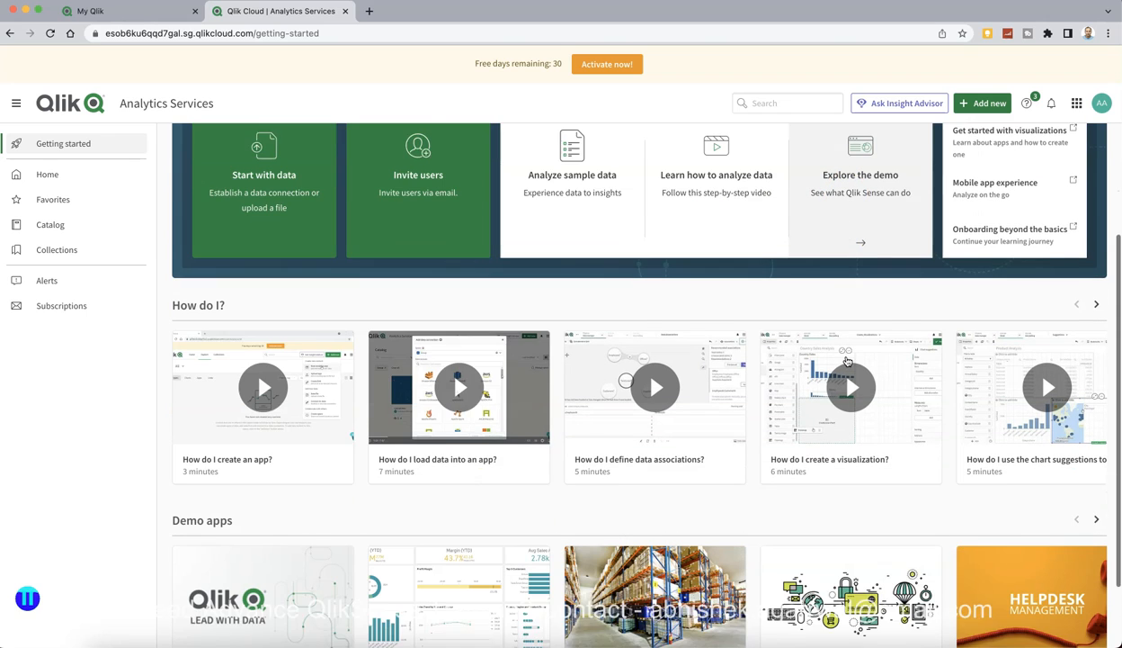
scroll(634, 450, "up", 5)
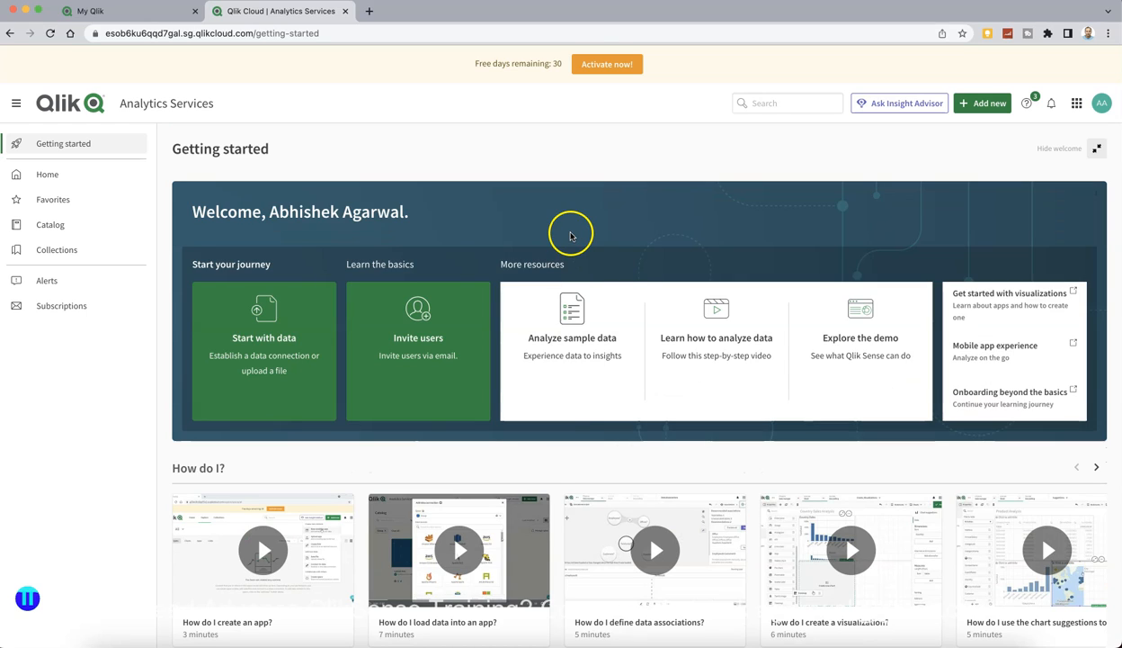
Create a new analytics app named Order Summary Dashboard in the Personal space, described as "Summary of All the orders of the company"
left_click(984, 103)
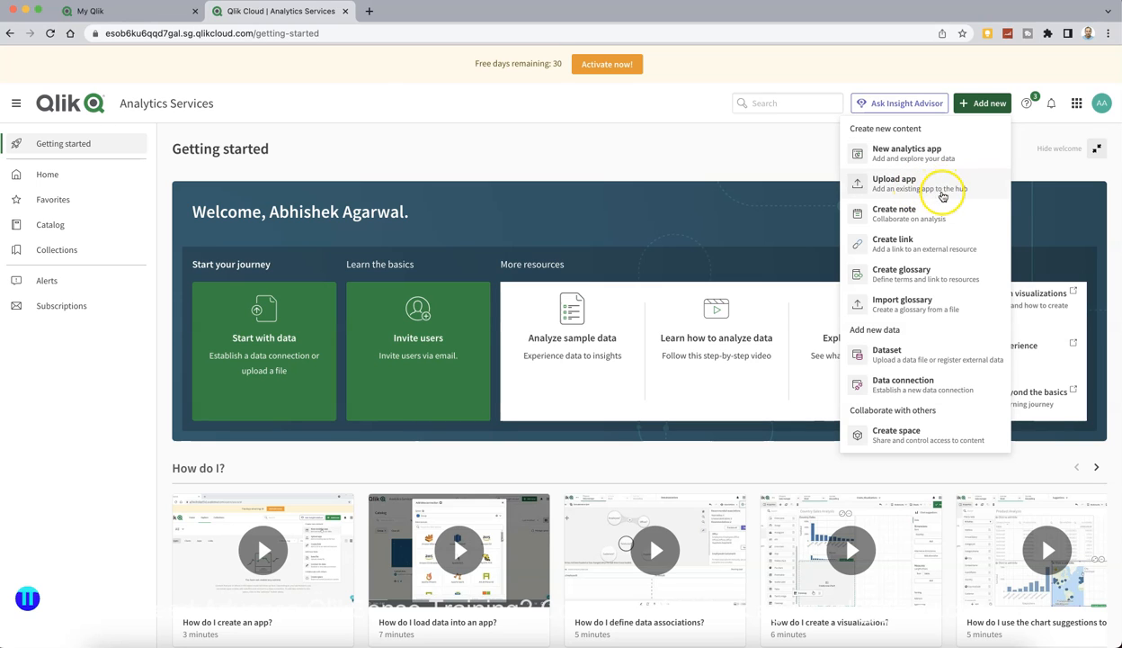
left_click(936, 157)
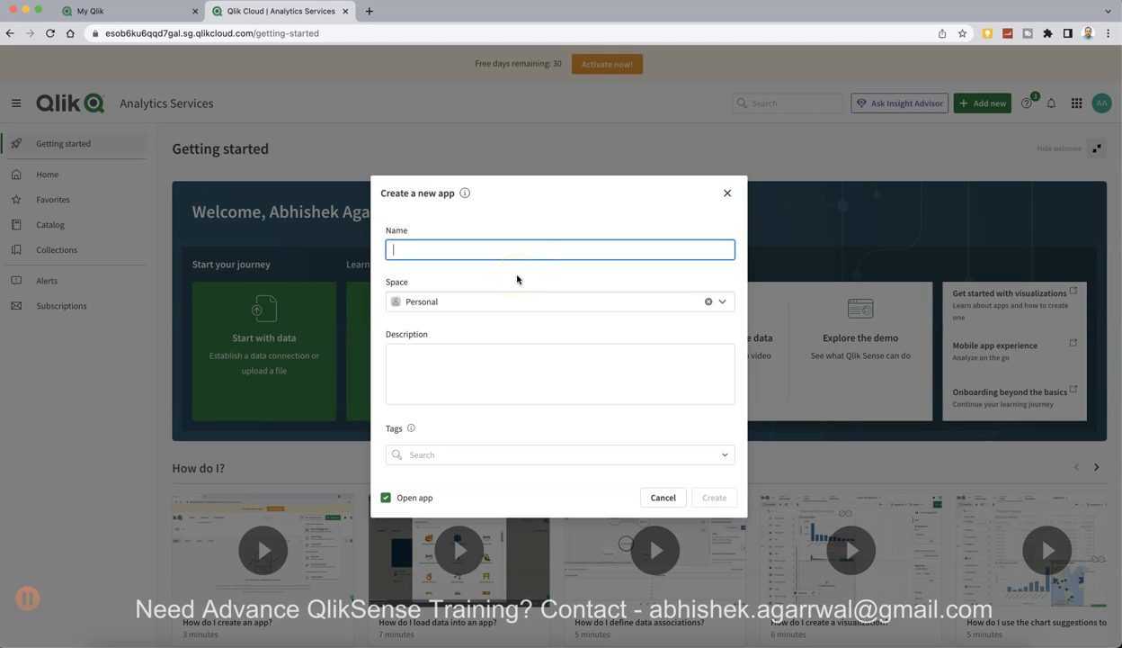
type("Order Summary Dashboard")
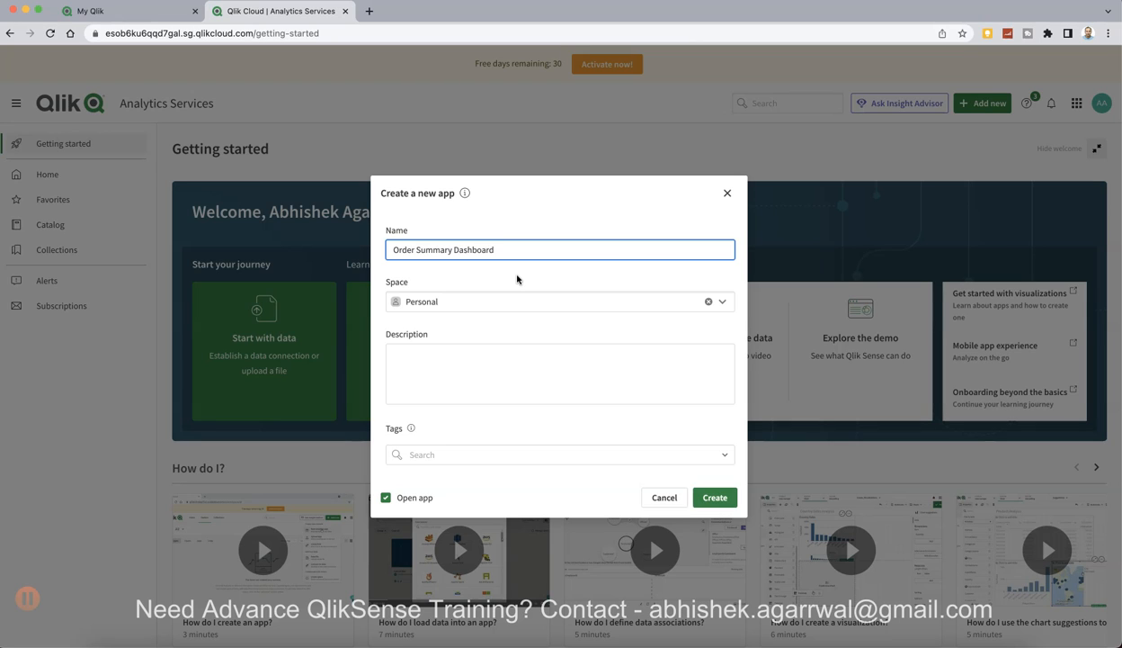
key("Tab")
key("Tab")
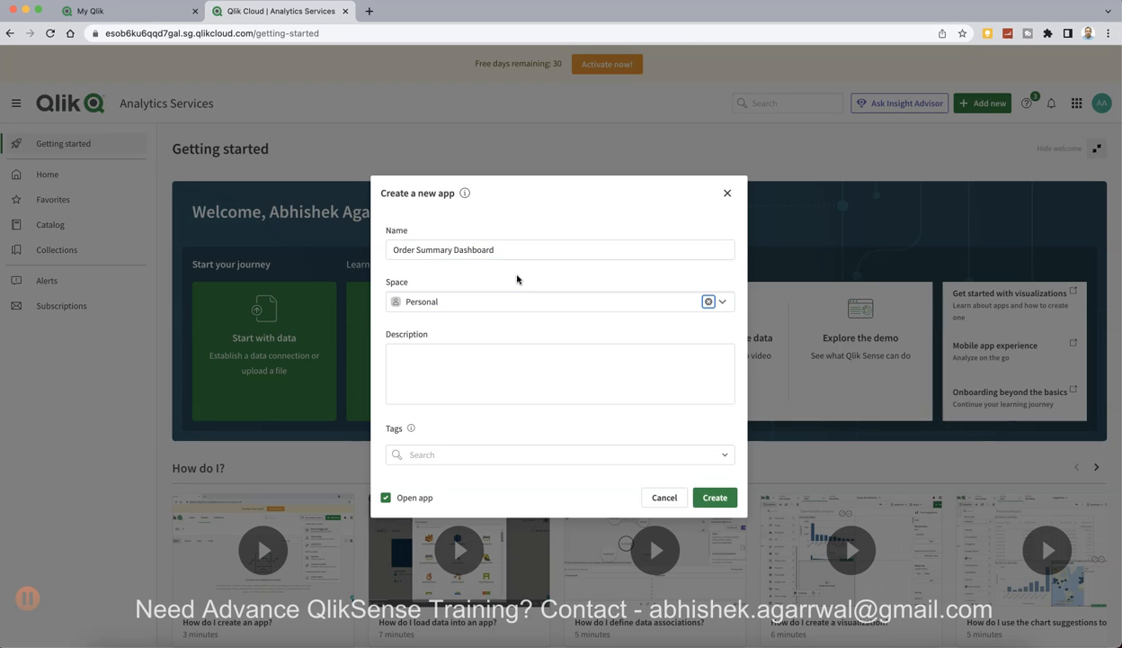
left_click(483, 401)
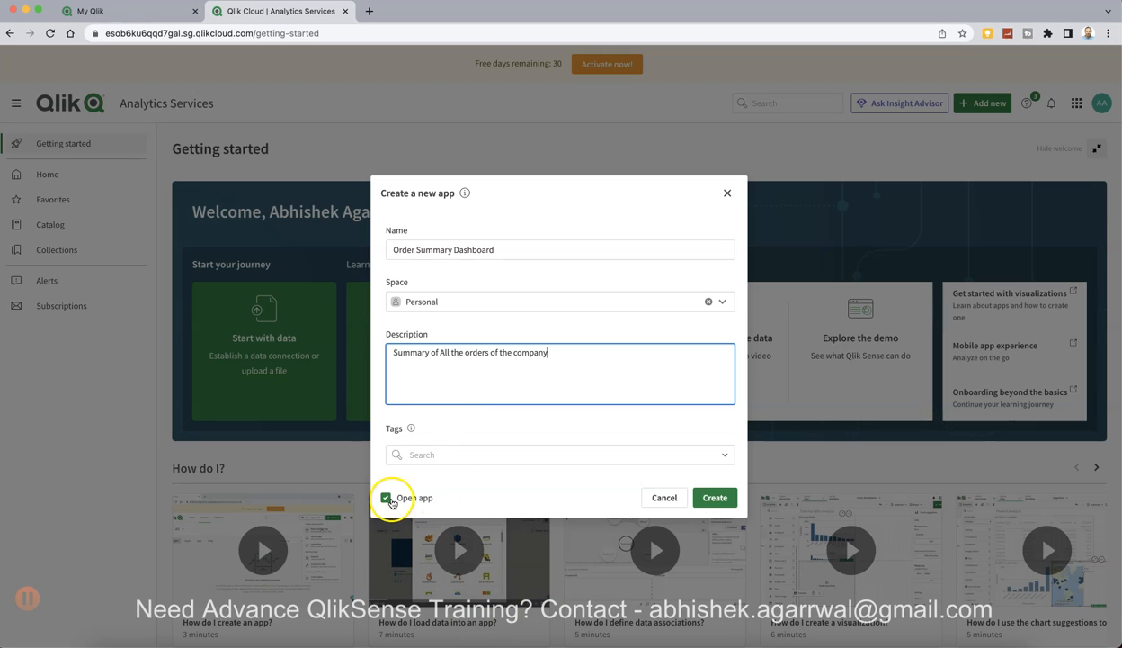
left_click(712, 498)
left_click(497, 181)
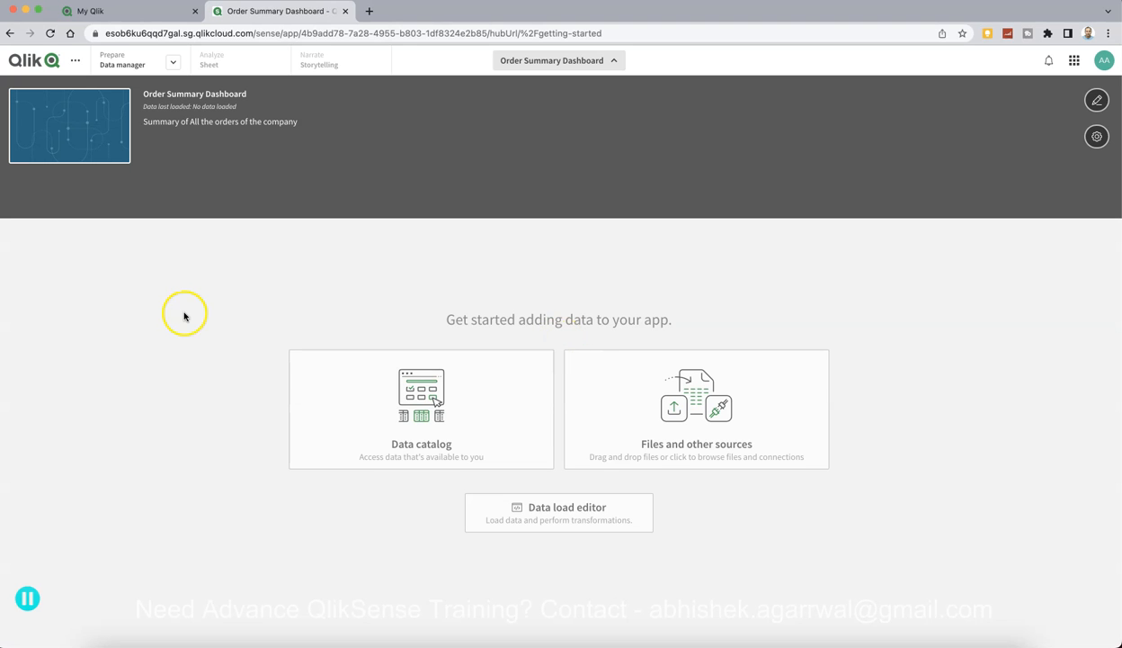
Upload Retail Transactions.csv from the Desktop folder as the app's data source, replacing the existing copy in the data files
left_click(447, 457)
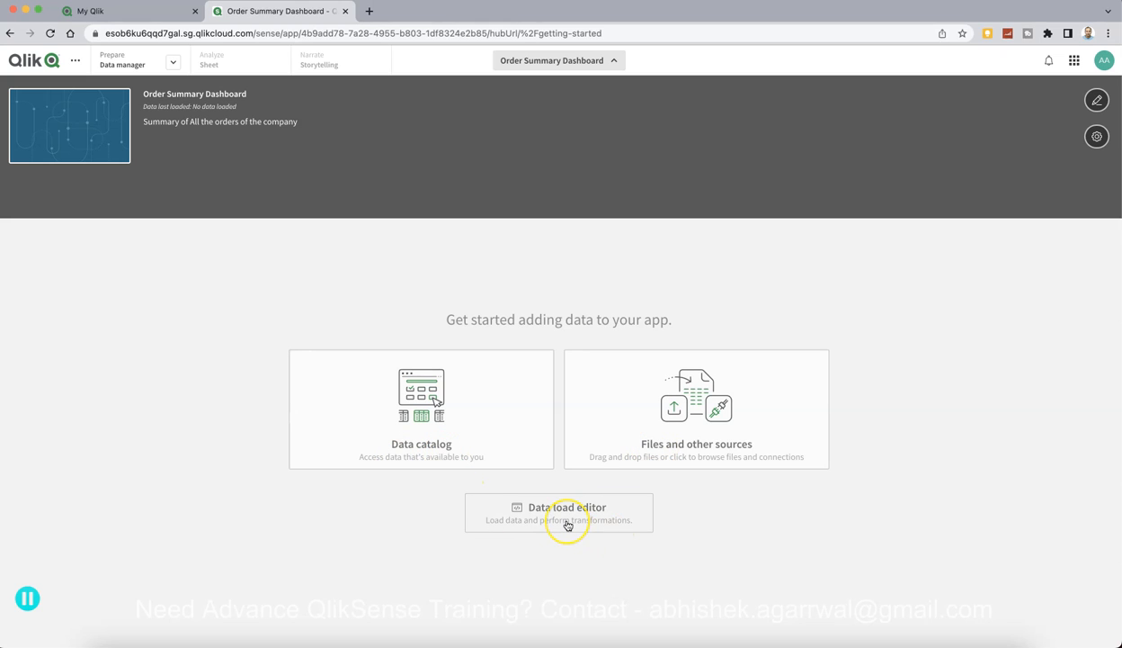
left_click(673, 443)
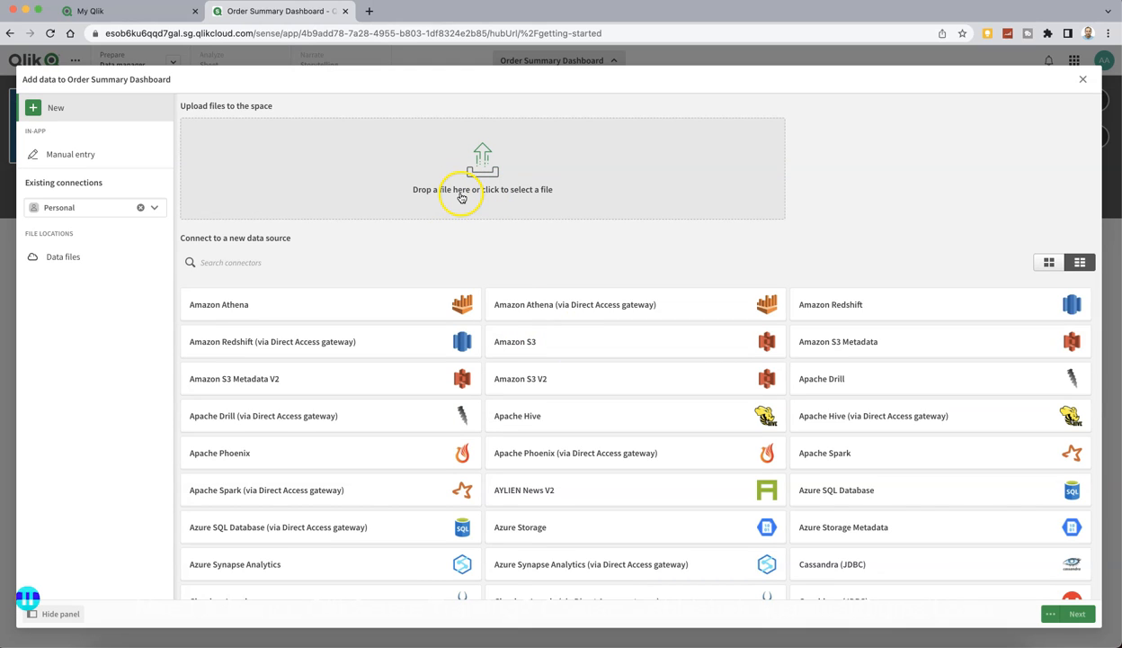
left_click(506, 198)
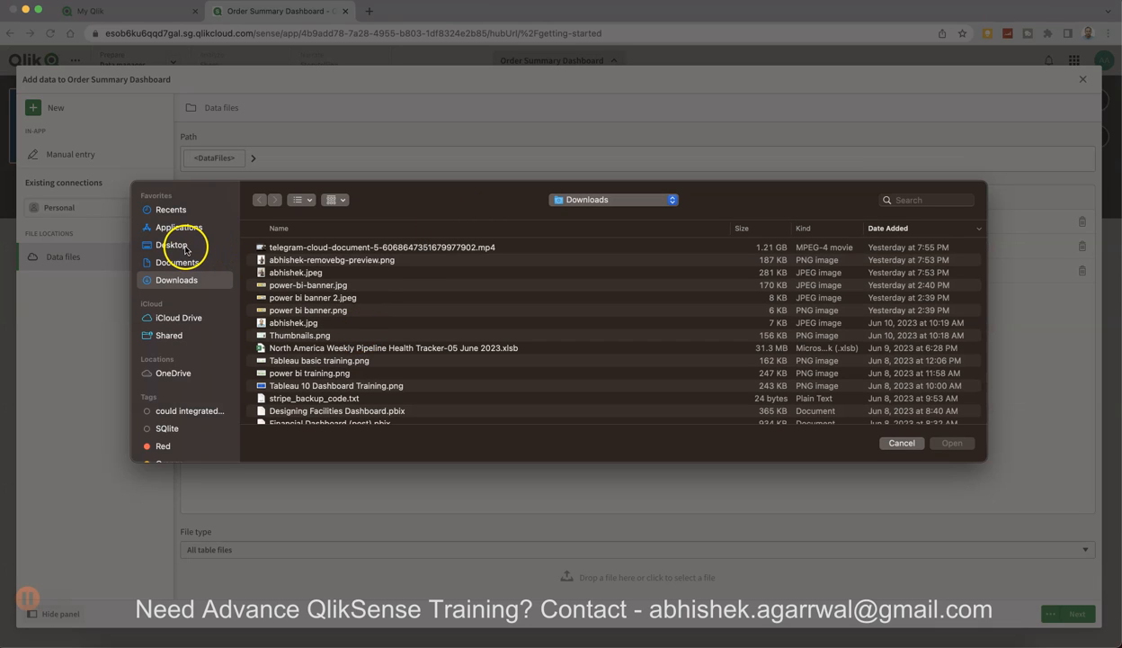
left_click(185, 248)
scroll(334, 324, "down", 15)
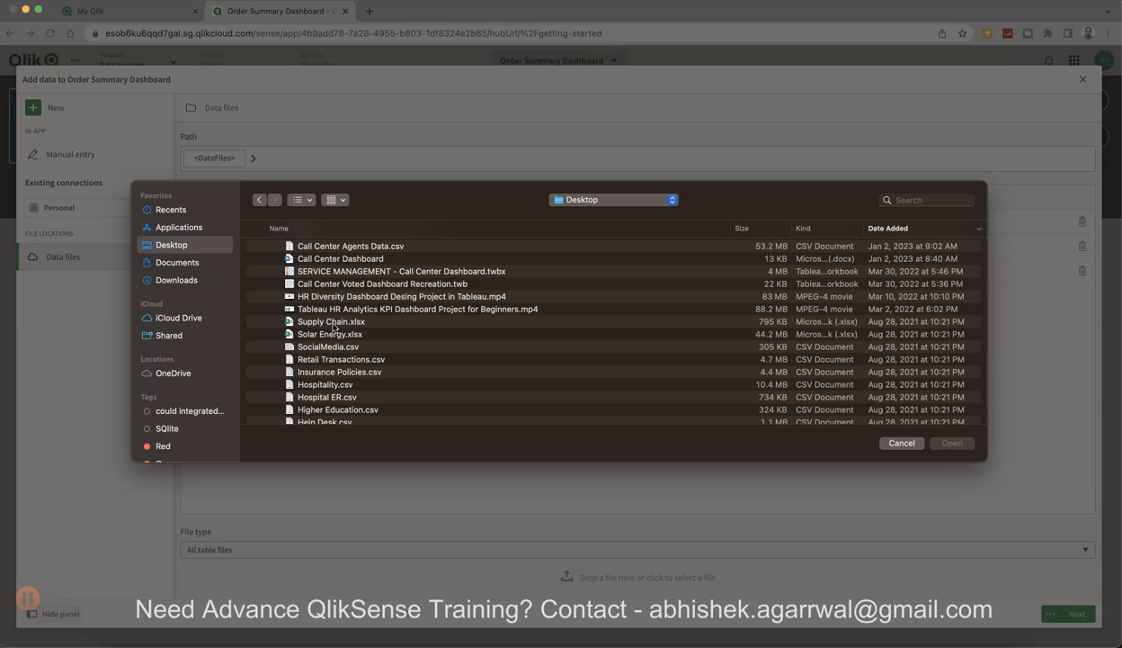
scroll(333, 326, "down", 3)
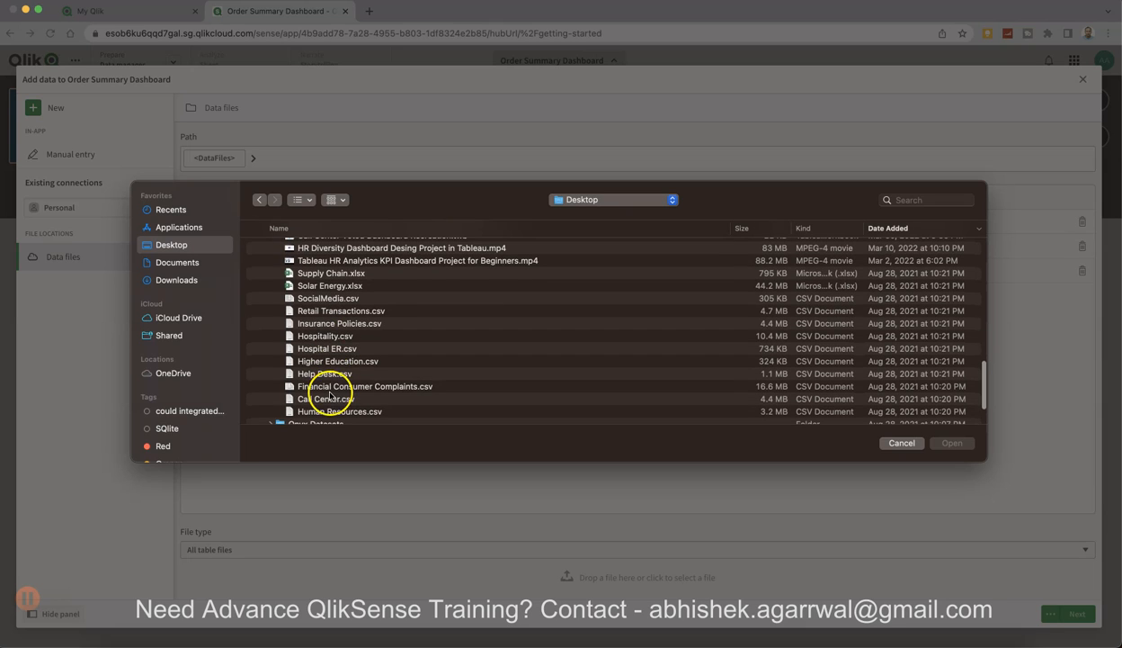
scroll(329, 396, "down", 1)
left_click(341, 278)
double_click(341, 279)
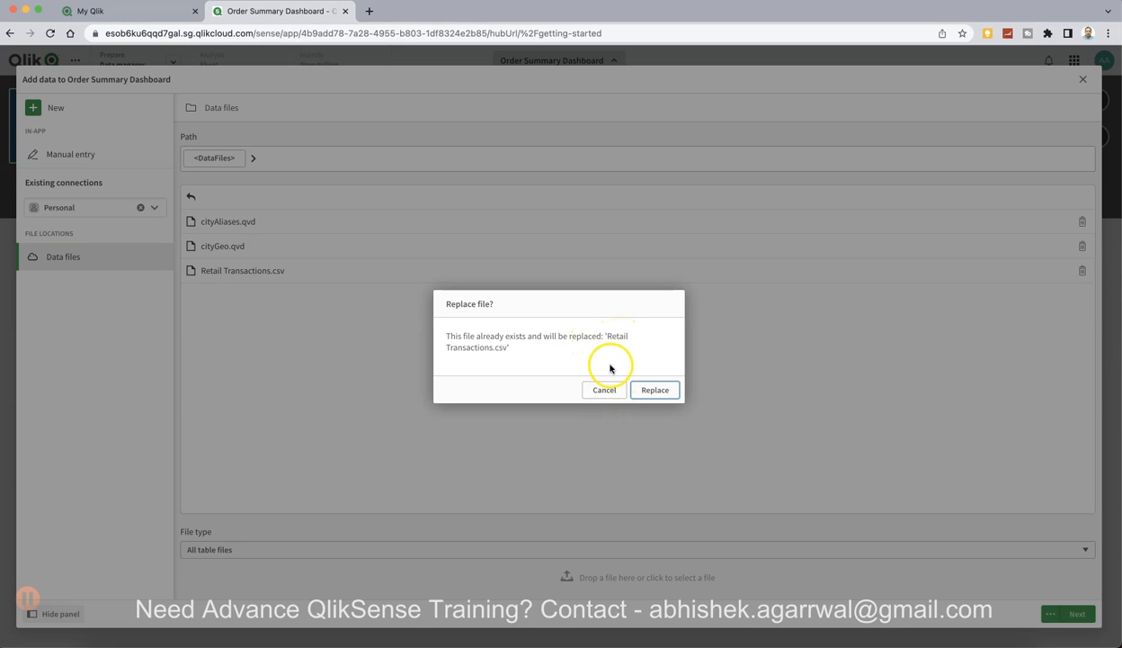
left_click(667, 393)
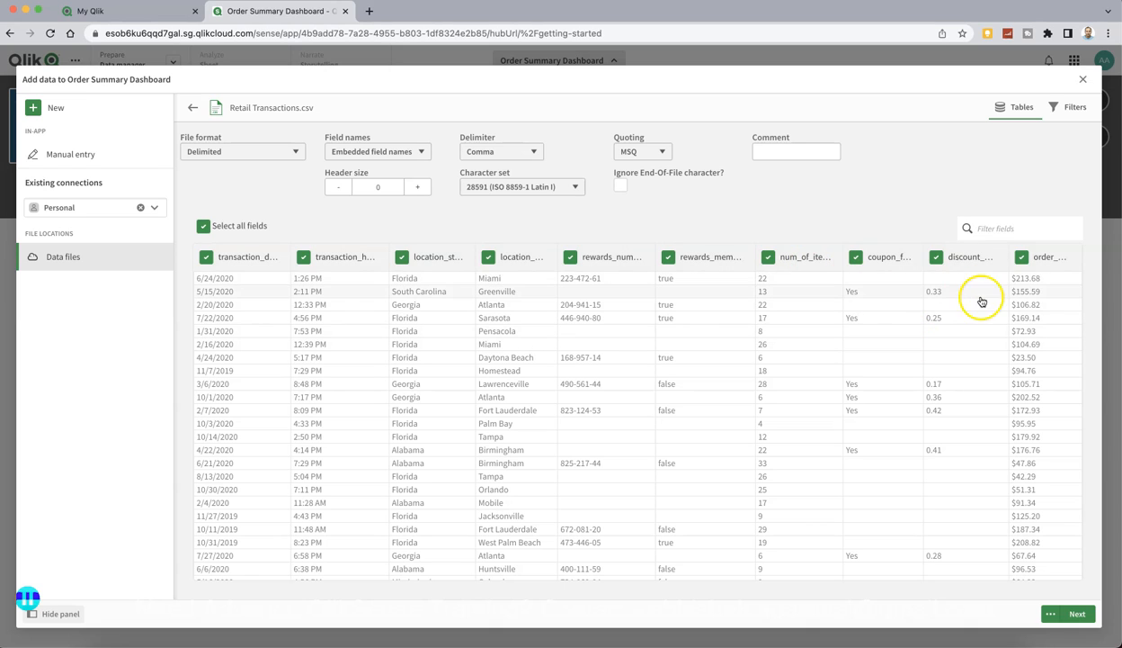
left_click(1054, 258)
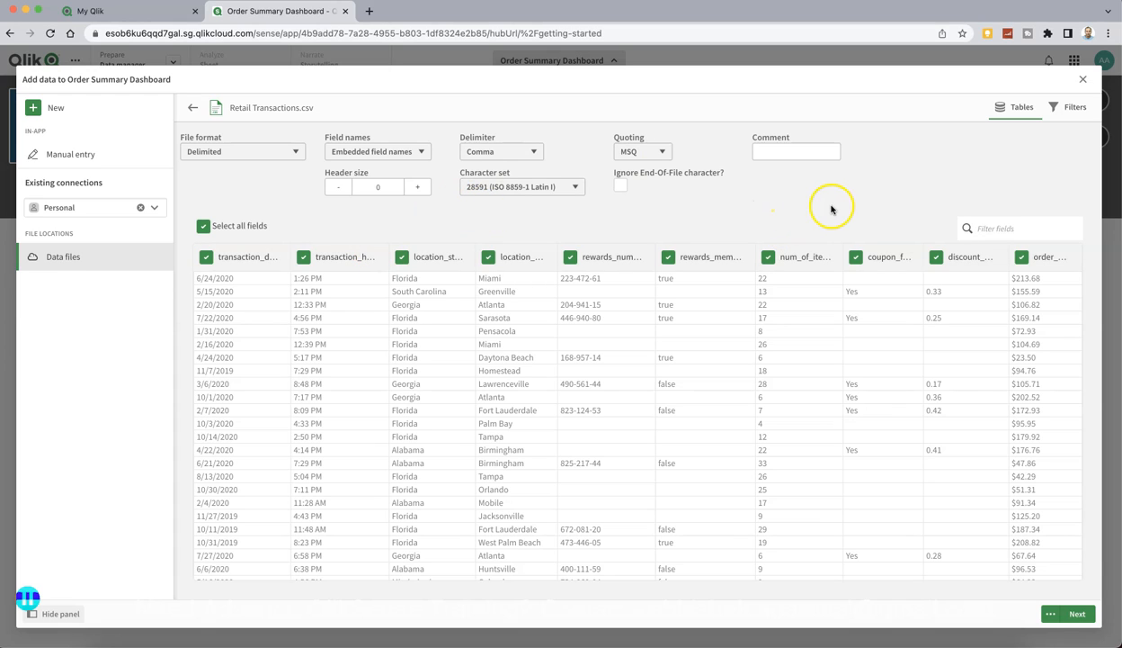
Load the selected Retail Transactions.csv fields into the app and open the Retail Transactions table for editing in the Data manager
left_click(1073, 616)
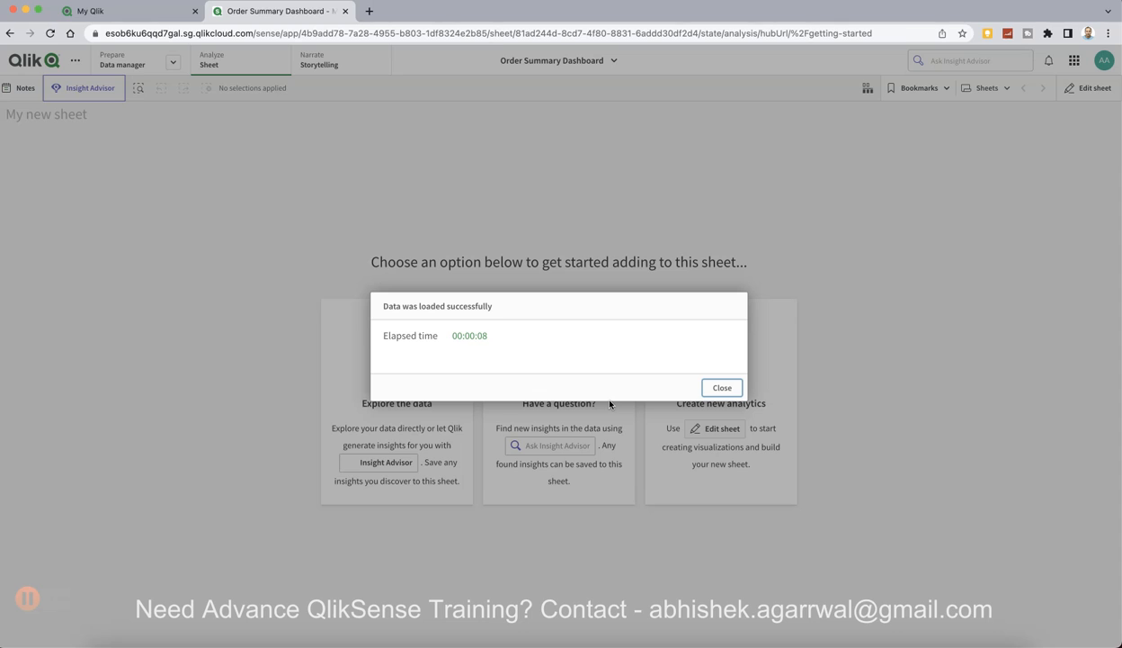
left_click(721, 387)
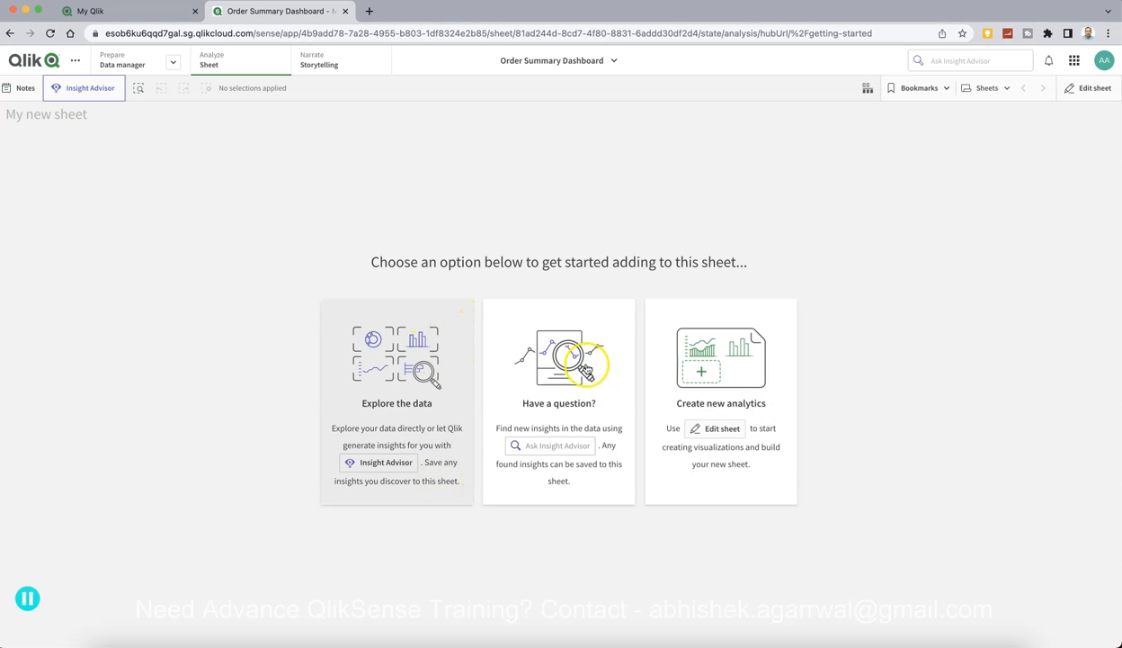
left_click(135, 65)
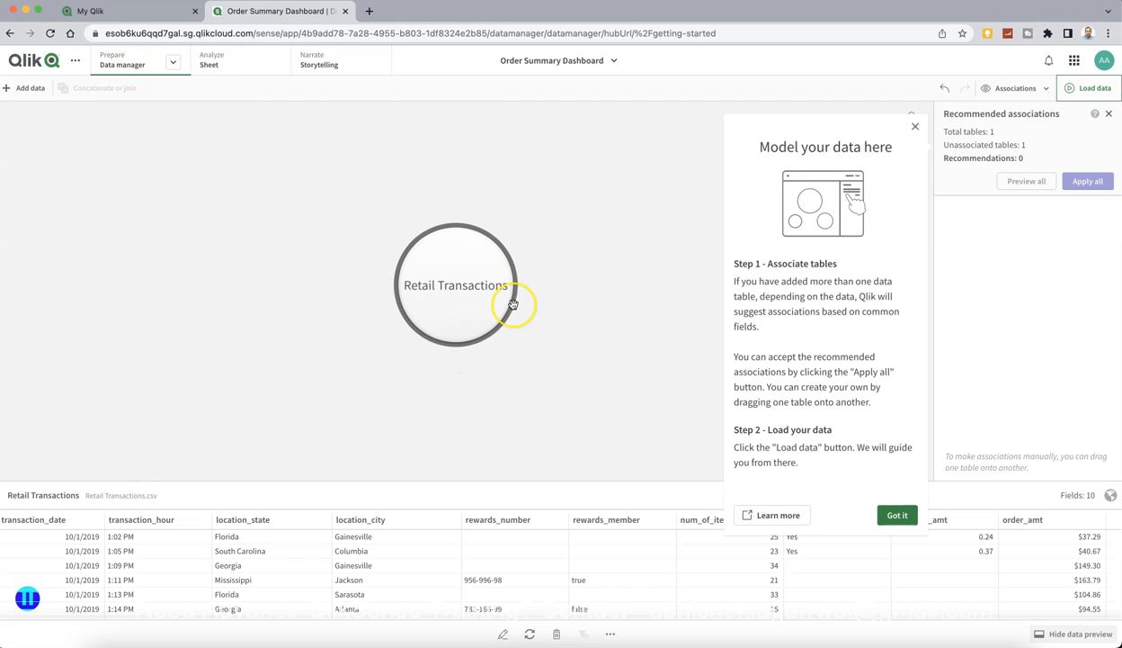
left_click(461, 284)
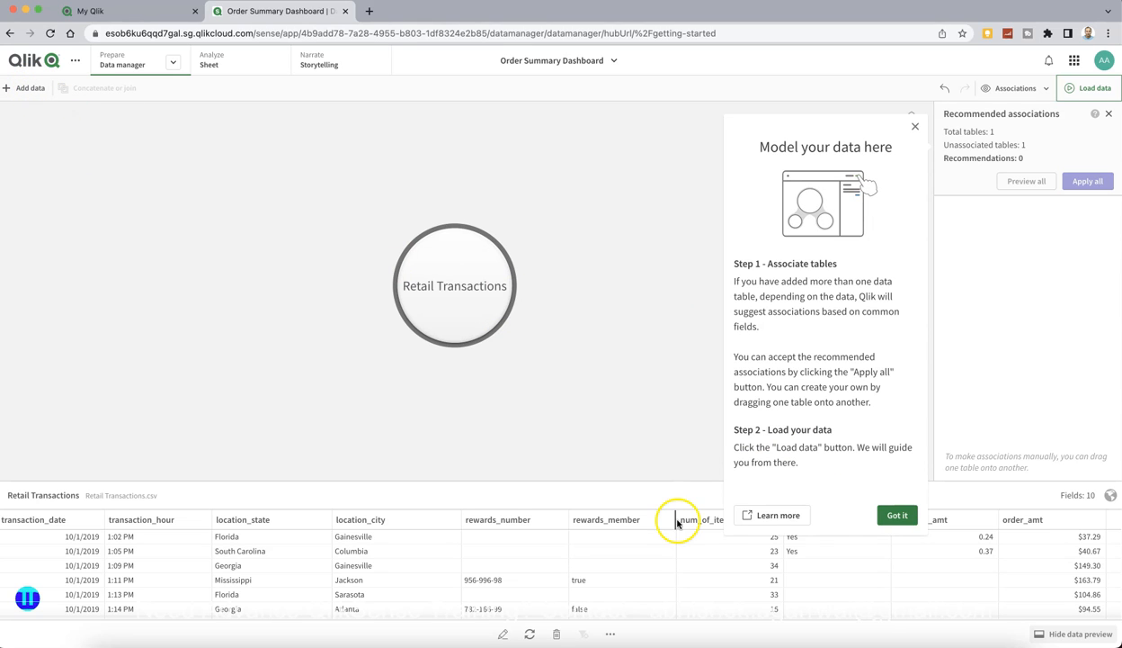
left_click(897, 514)
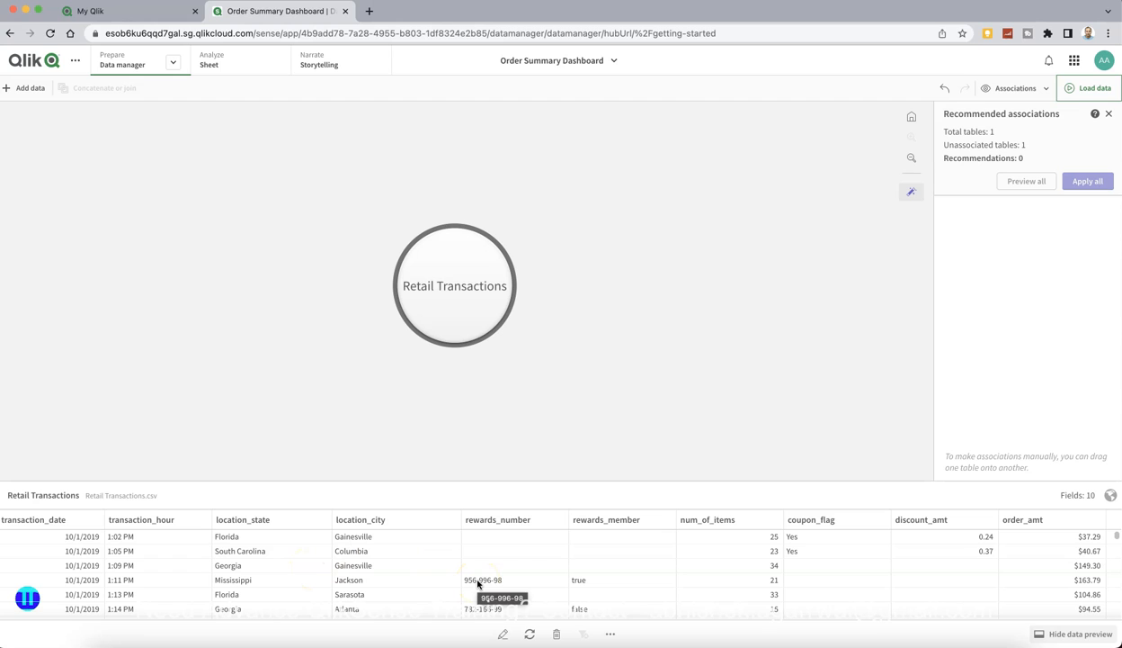
left_click(503, 633)
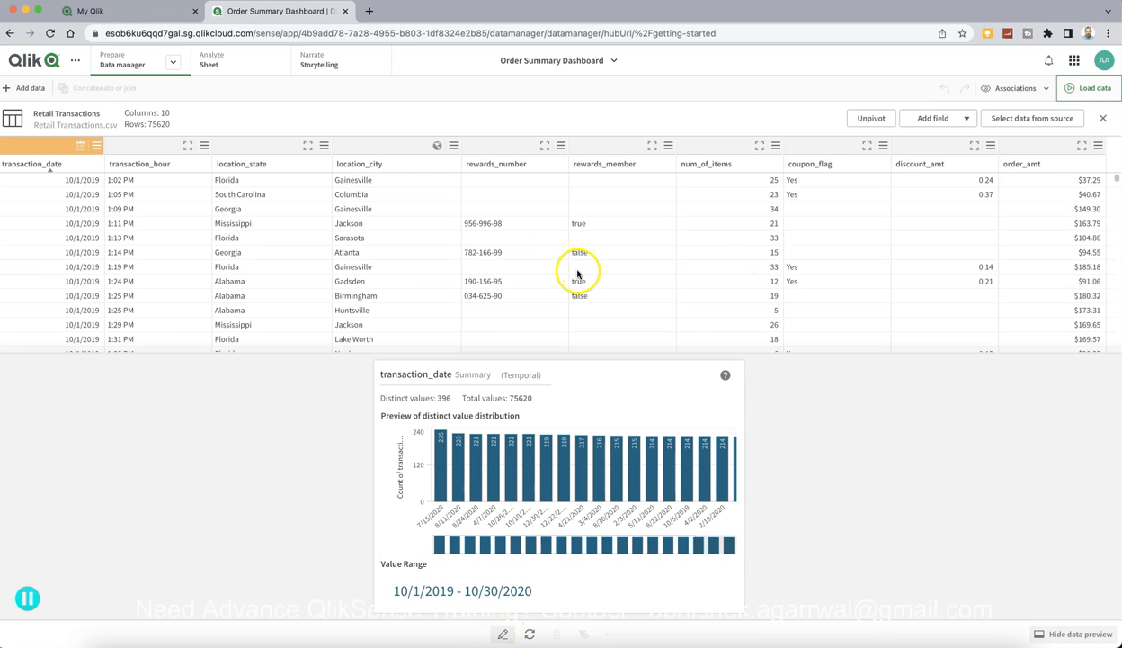
Check the field type and the available display formats of the transaction_date field without changing them
left_click(235, 185)
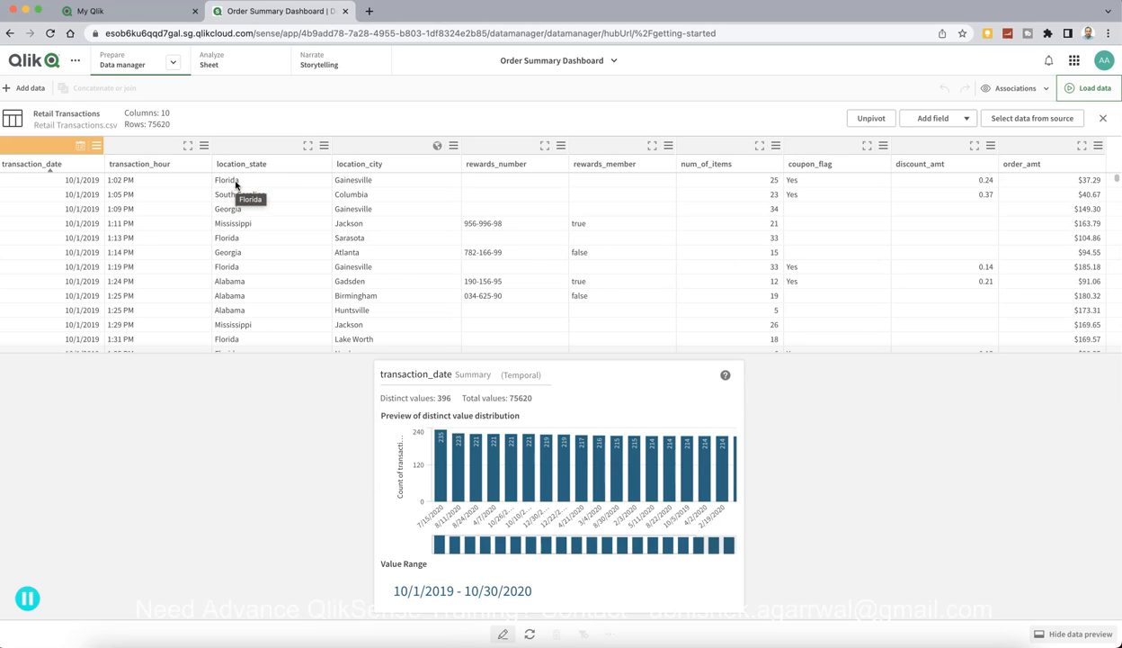
left_click(81, 147)
left_click(54, 191)
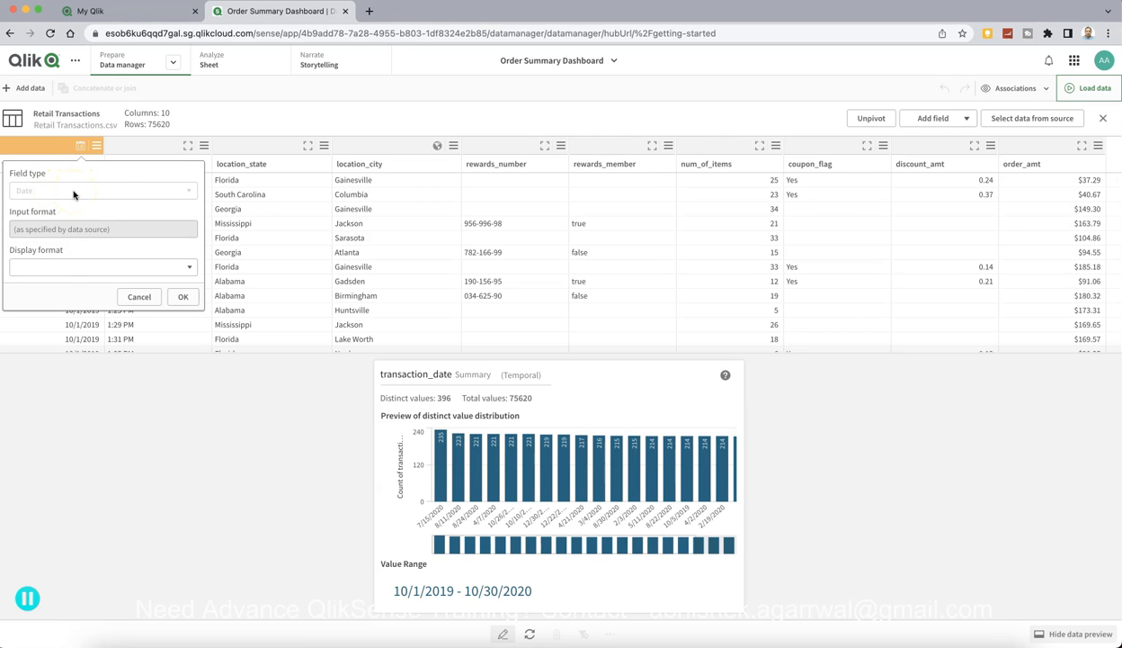
left_click(76, 268)
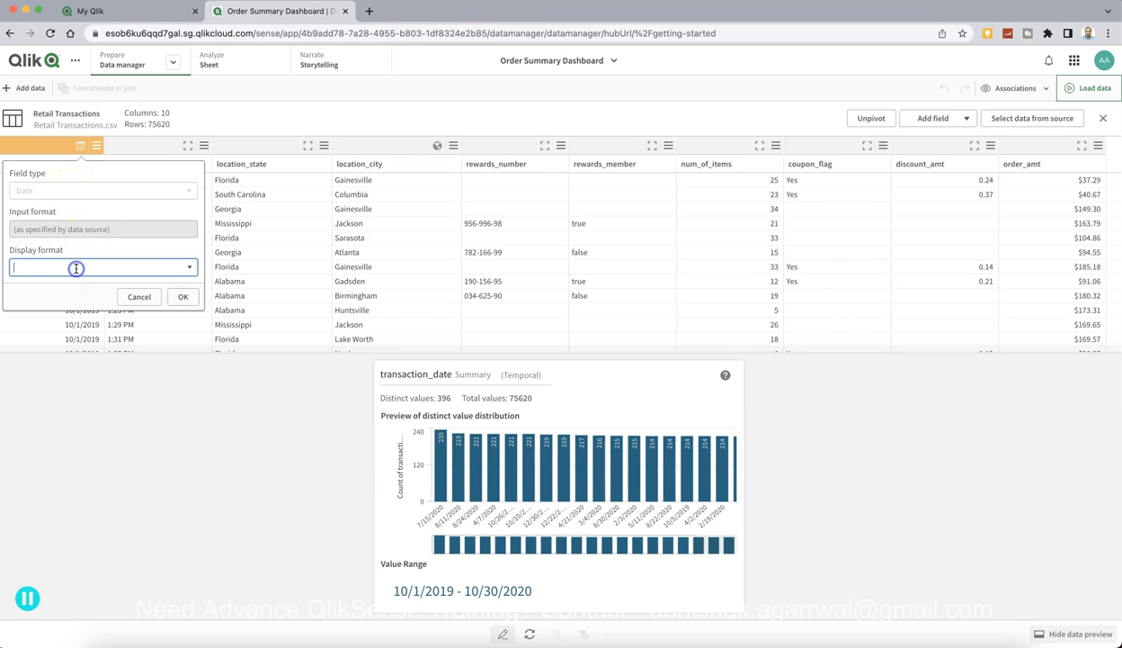
left_click(189, 268)
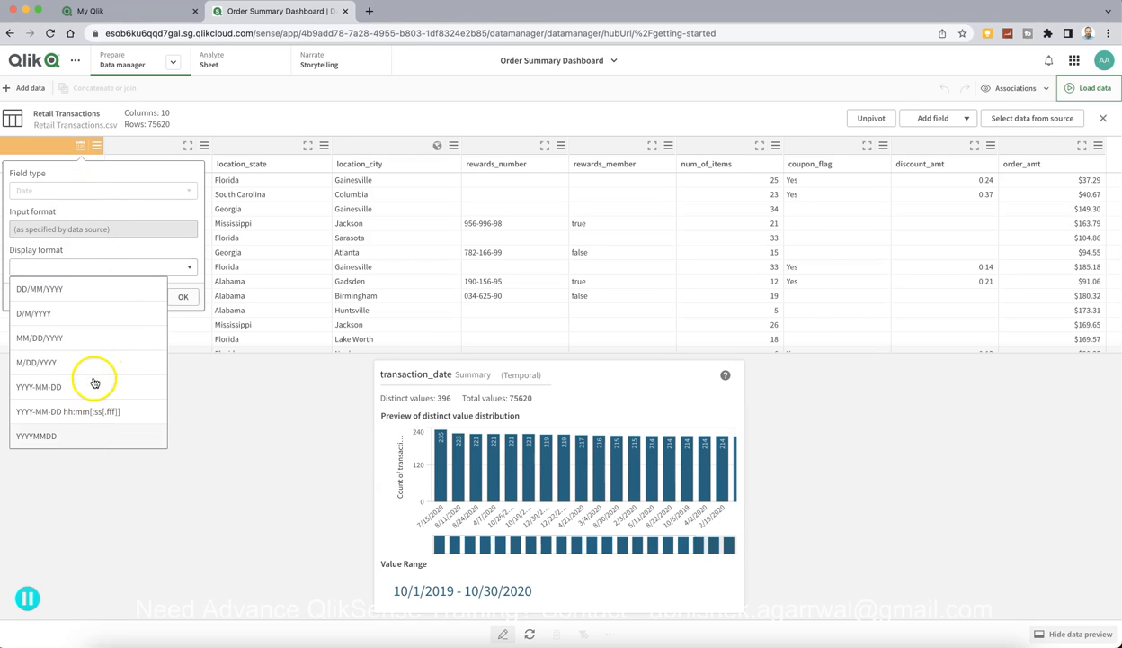
left_click(118, 474)
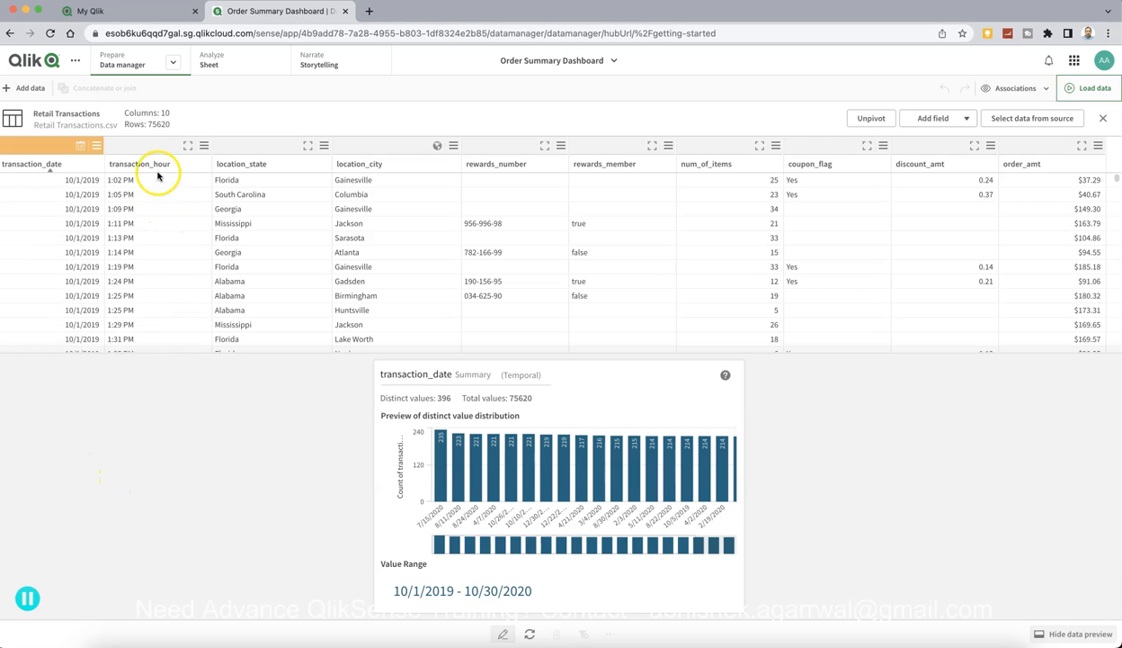
Try changing transaction_hour to a Timestamp with YYYY-MM-DD hh:mm[:ss[.fff]] as input and display format, and undo the change
left_click(187, 147)
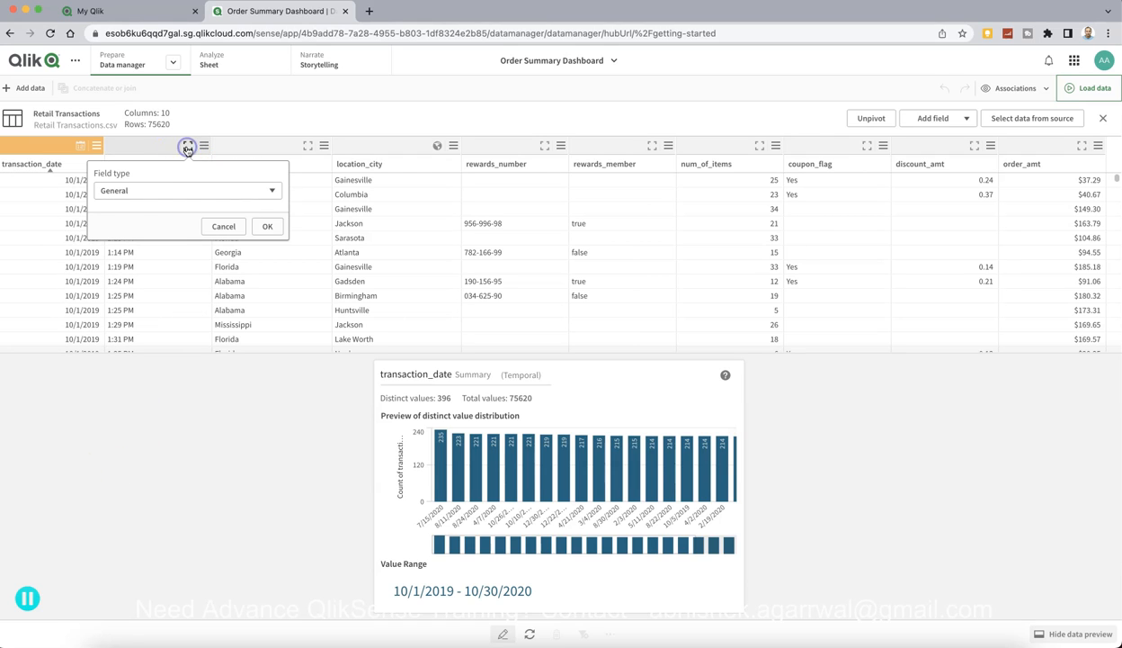
left_click(134, 186)
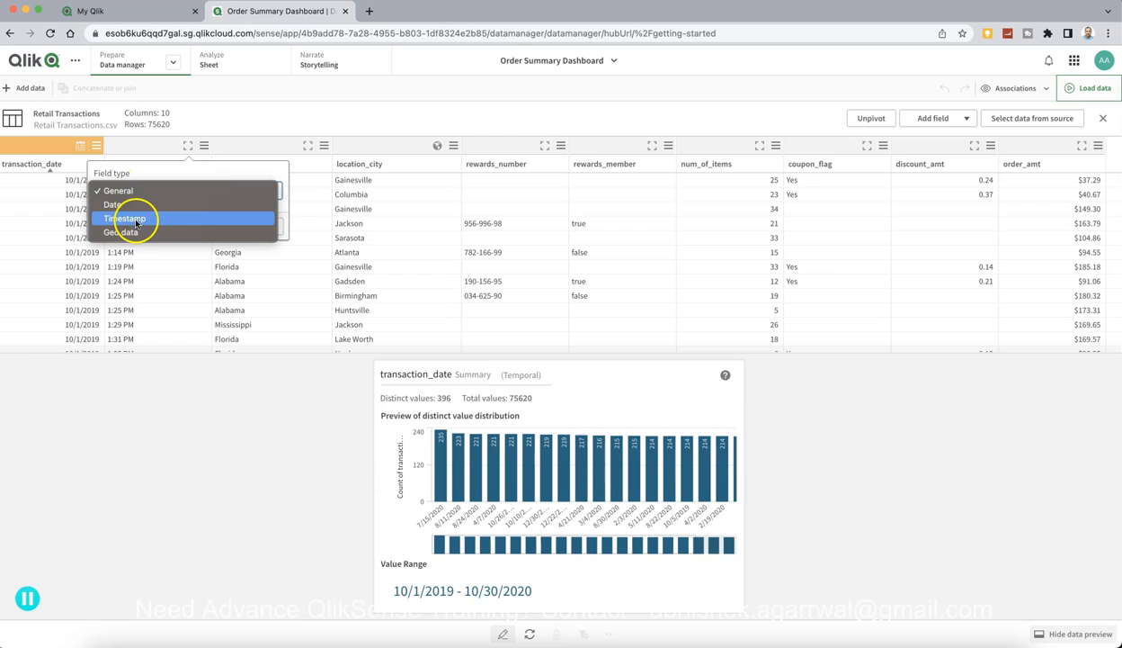
left_click(159, 415)
left_click(163, 193)
left_click(155, 218)
left_click(156, 227)
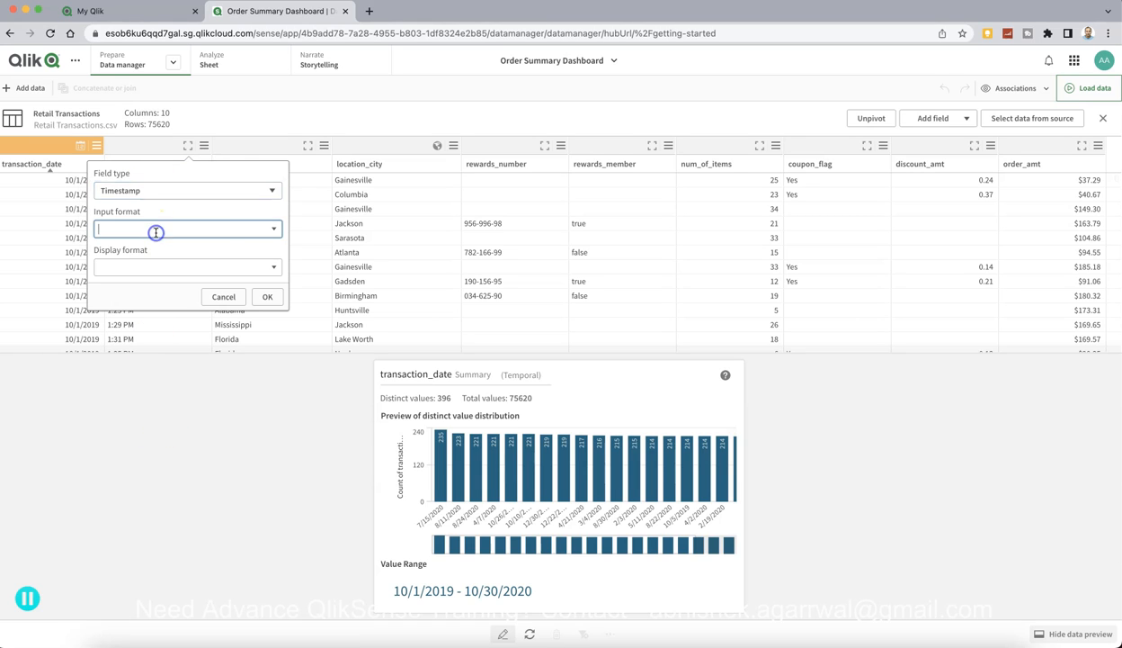
left_click(276, 228)
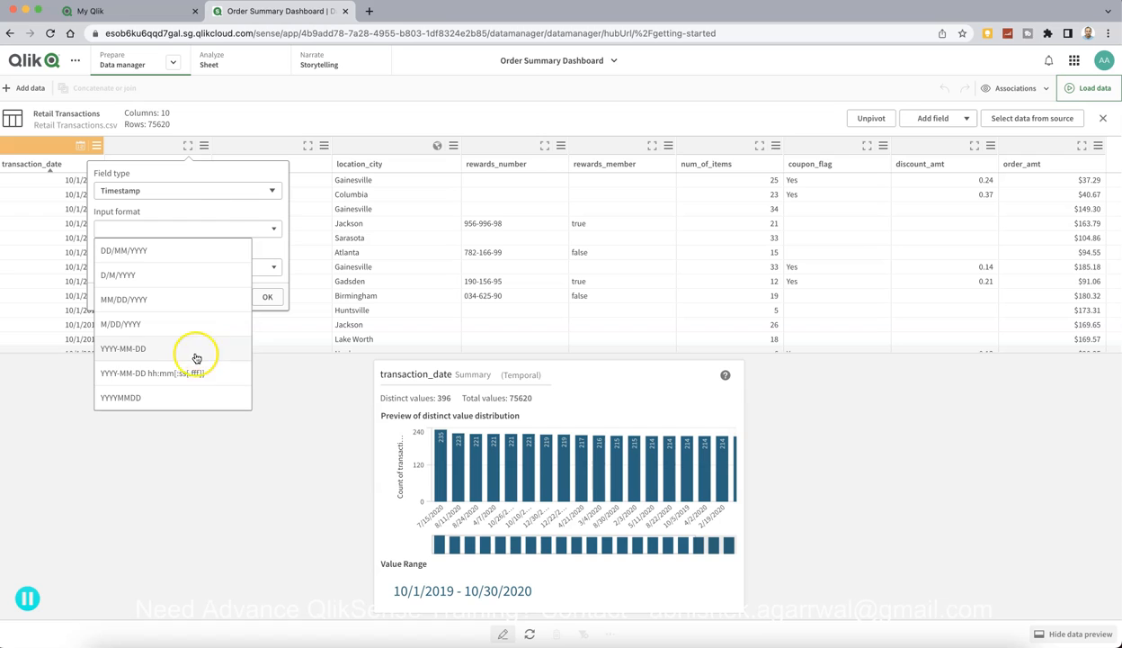
left_click(196, 372)
left_click(276, 263)
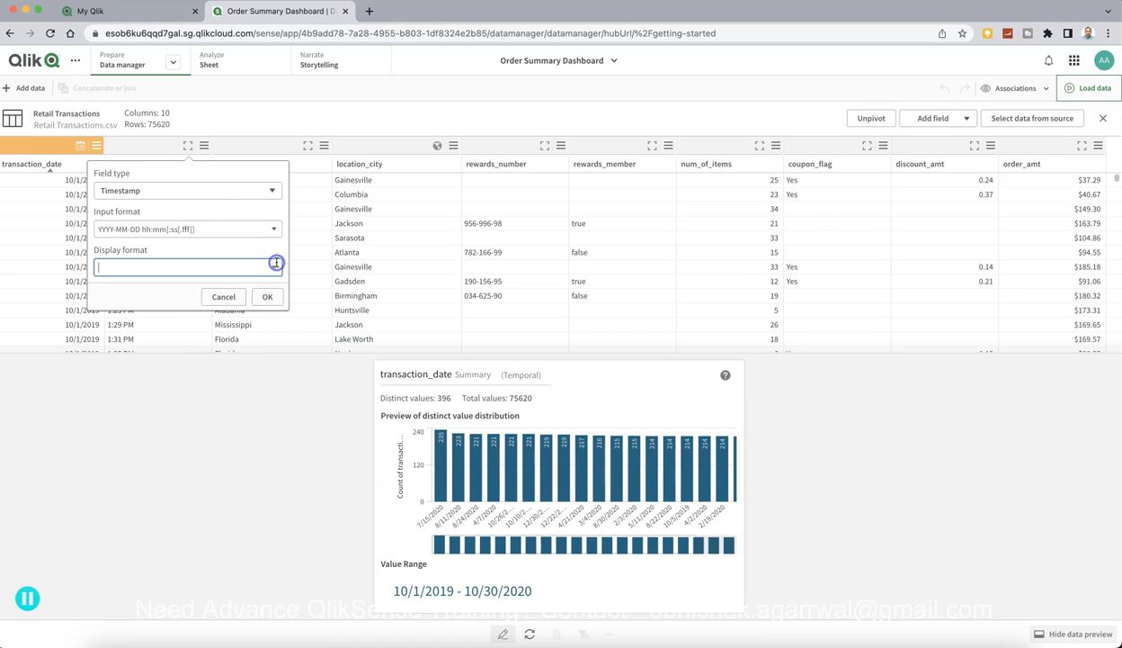
left_click(276, 263)
left_click(186, 406)
left_click(267, 296)
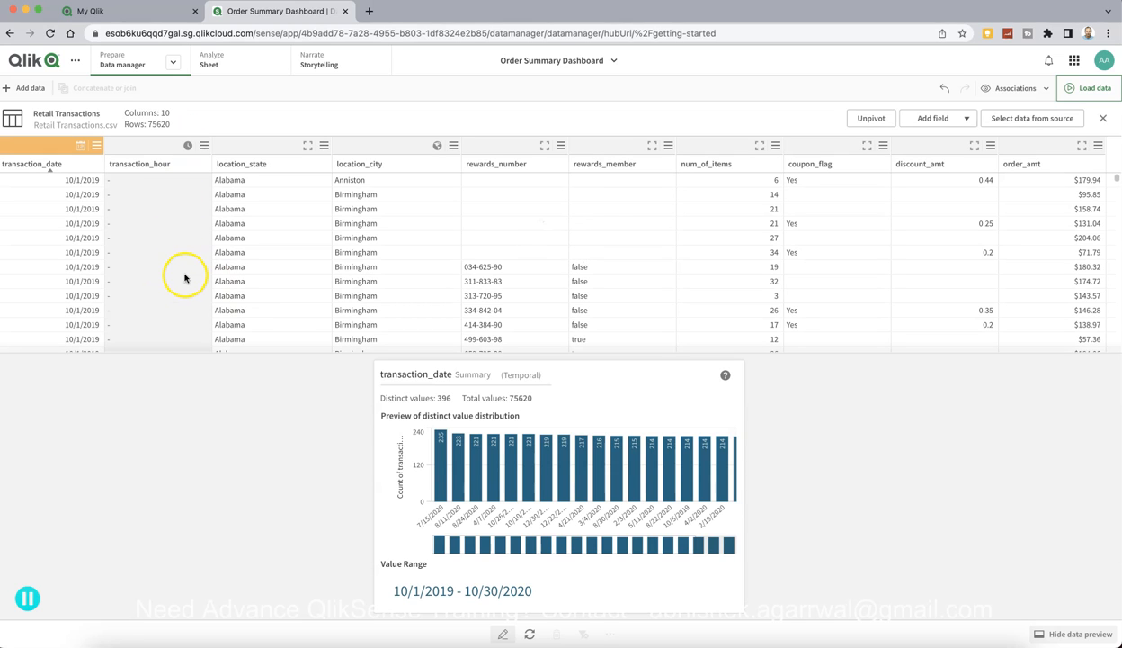
left_click(945, 92)
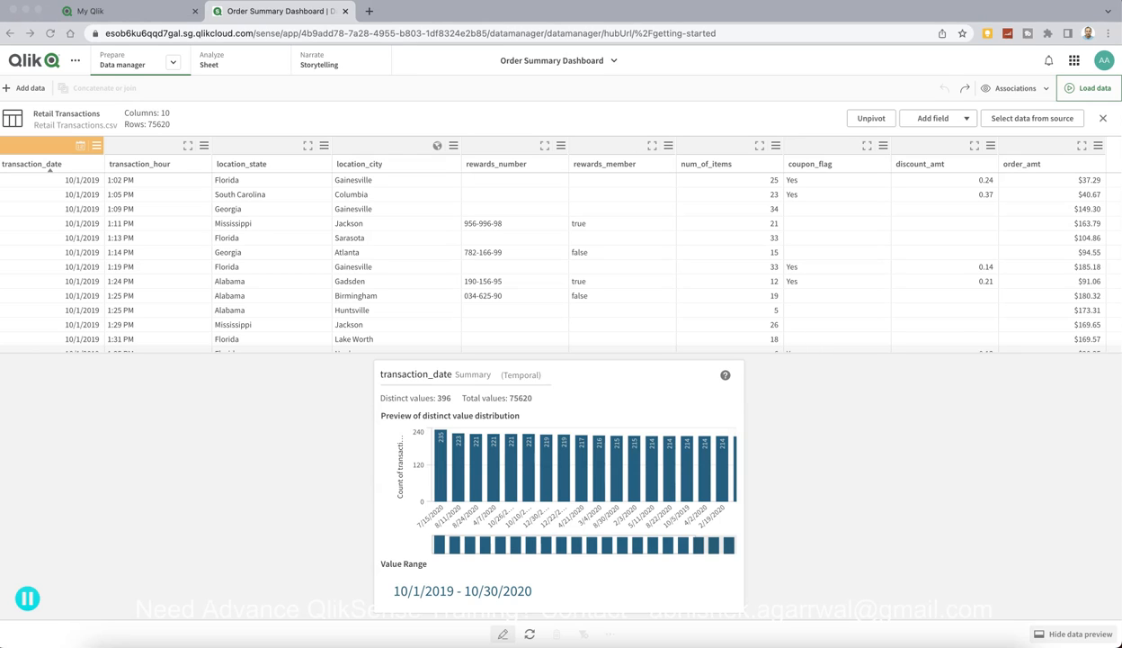
Start a new calculated field in the Retail Transactions table and name it nTransaction_Hour
left_click(941, 120)
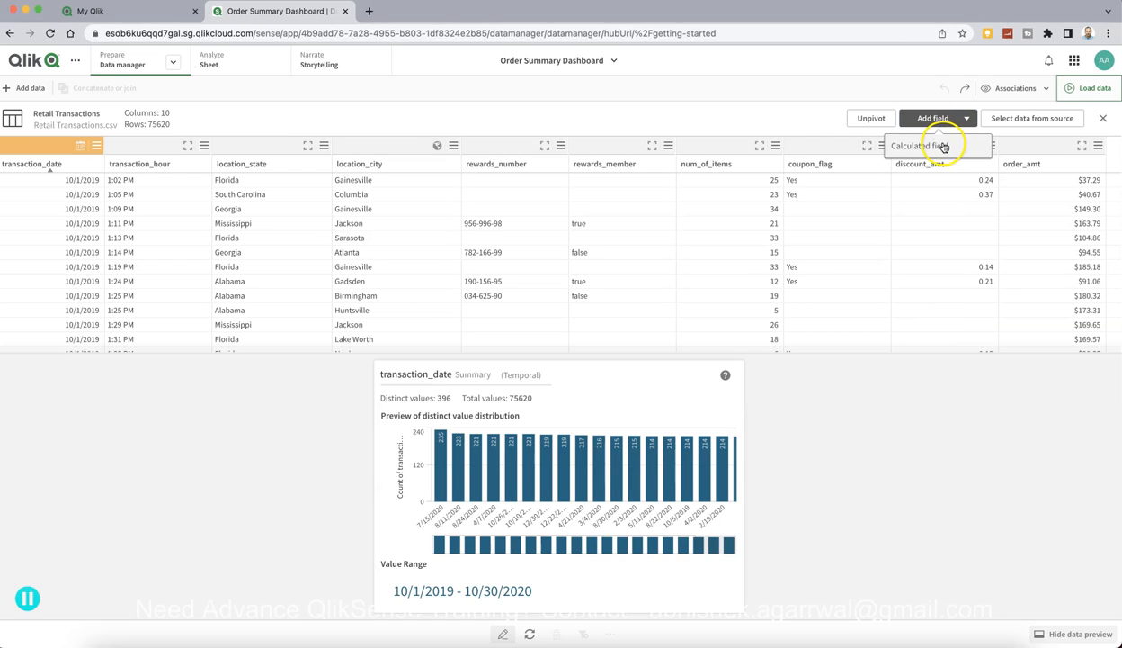
left_click(944, 147)
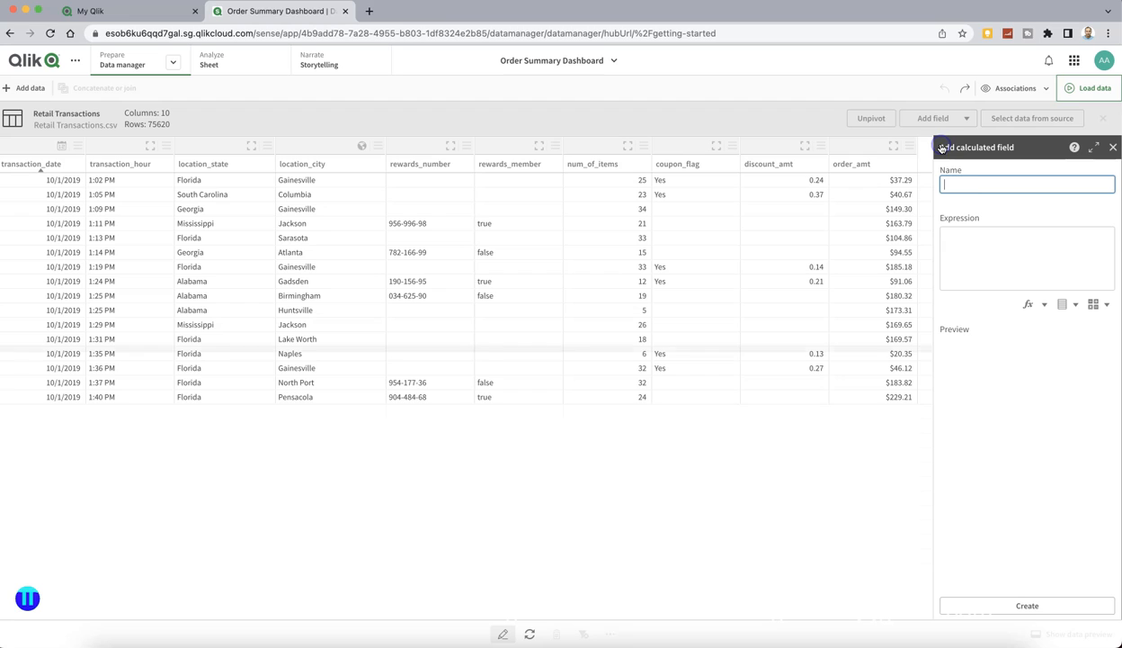
left_click(953, 184)
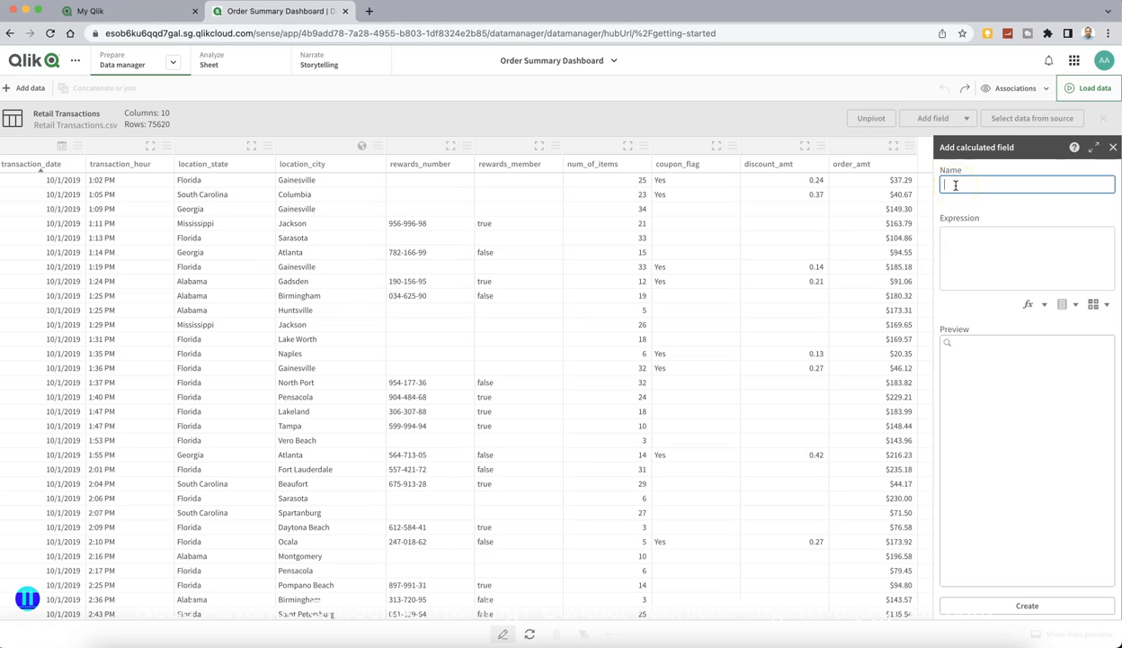
type("Transaction")
type("_Hour")
type("n")
Set the calculated field's expression to Time#(transaction_hour,'hh:mm TT') and create the field
left_click(963, 256)
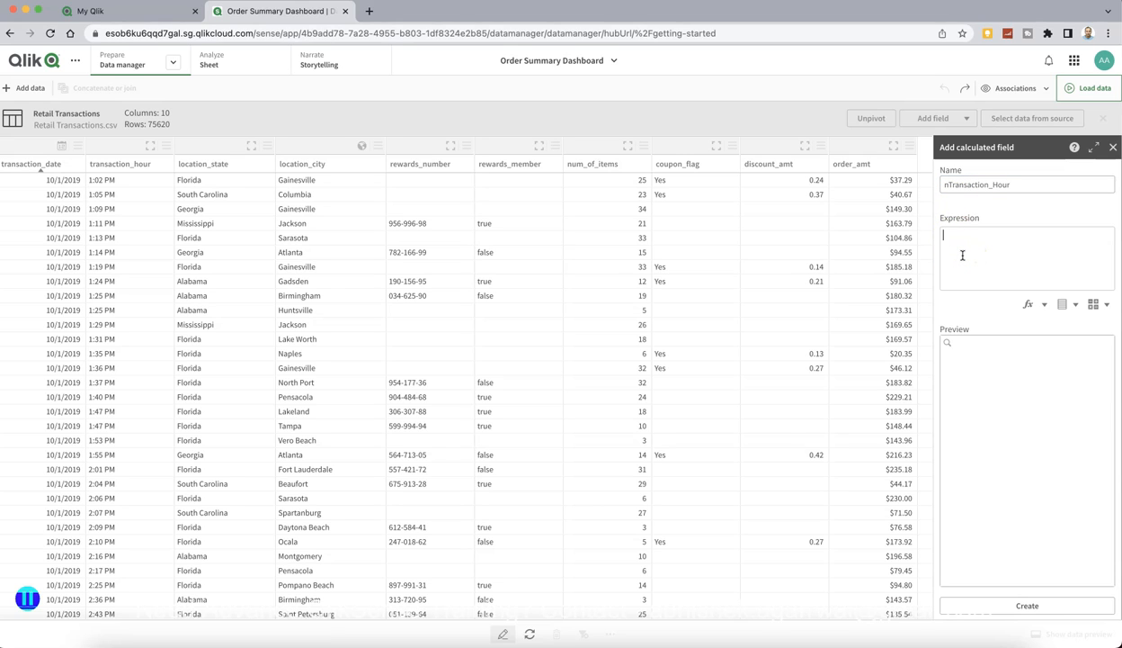
type("tran")
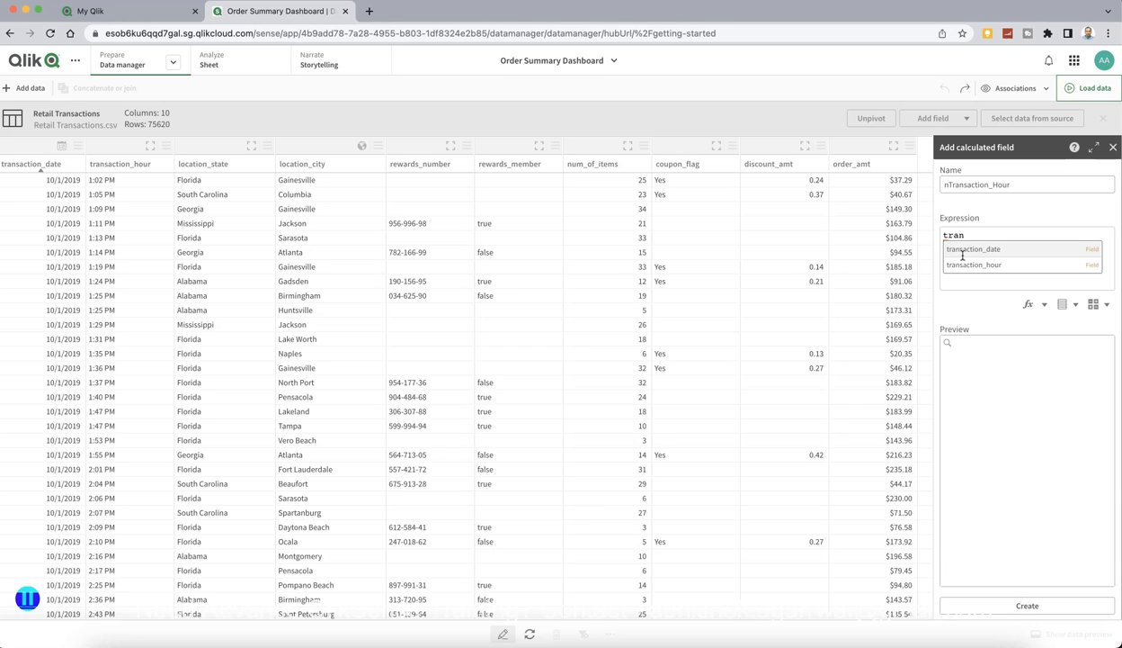
left_click(972, 264)
left_click(985, 230)
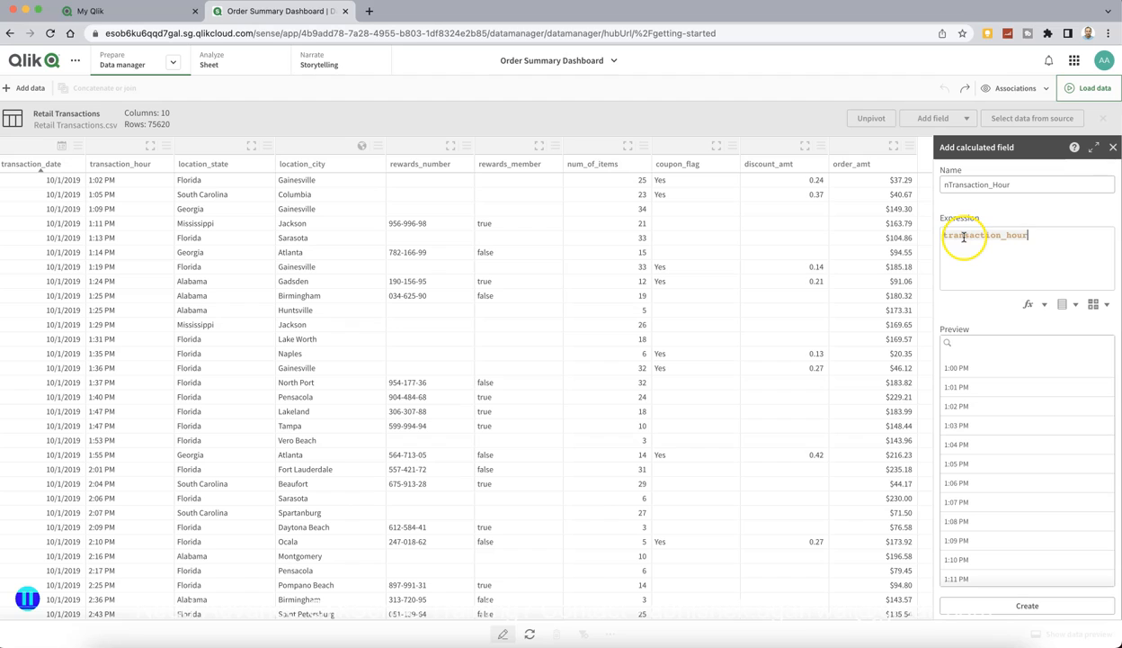
key("Home")
type("Time#(")
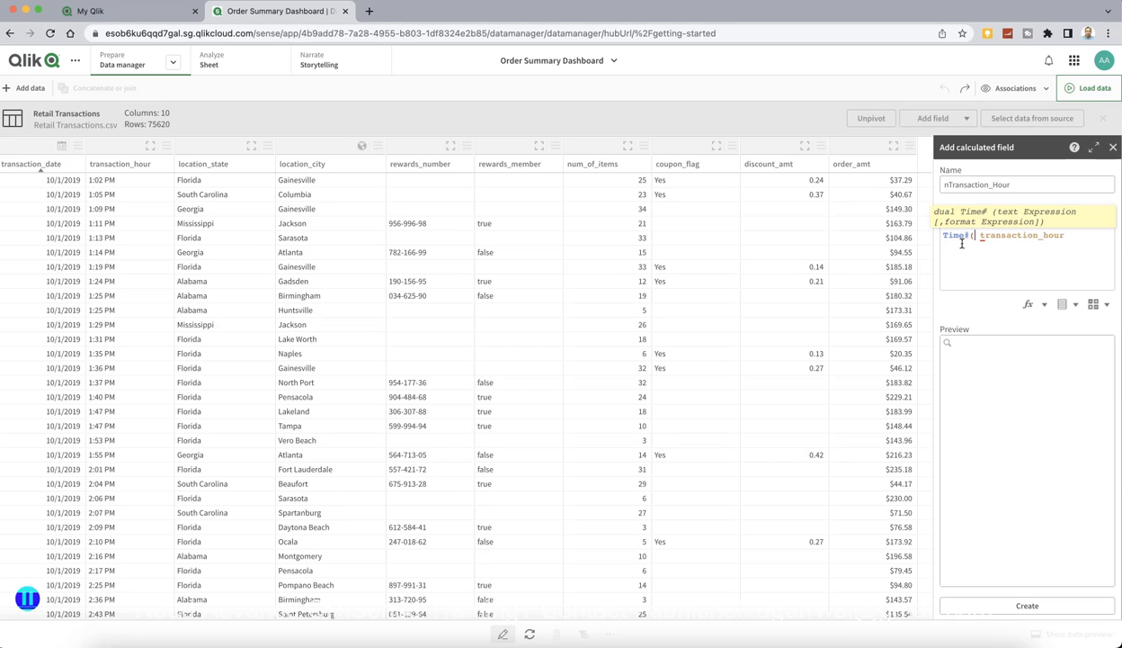
left_click(981, 235)
key("BackSpace")
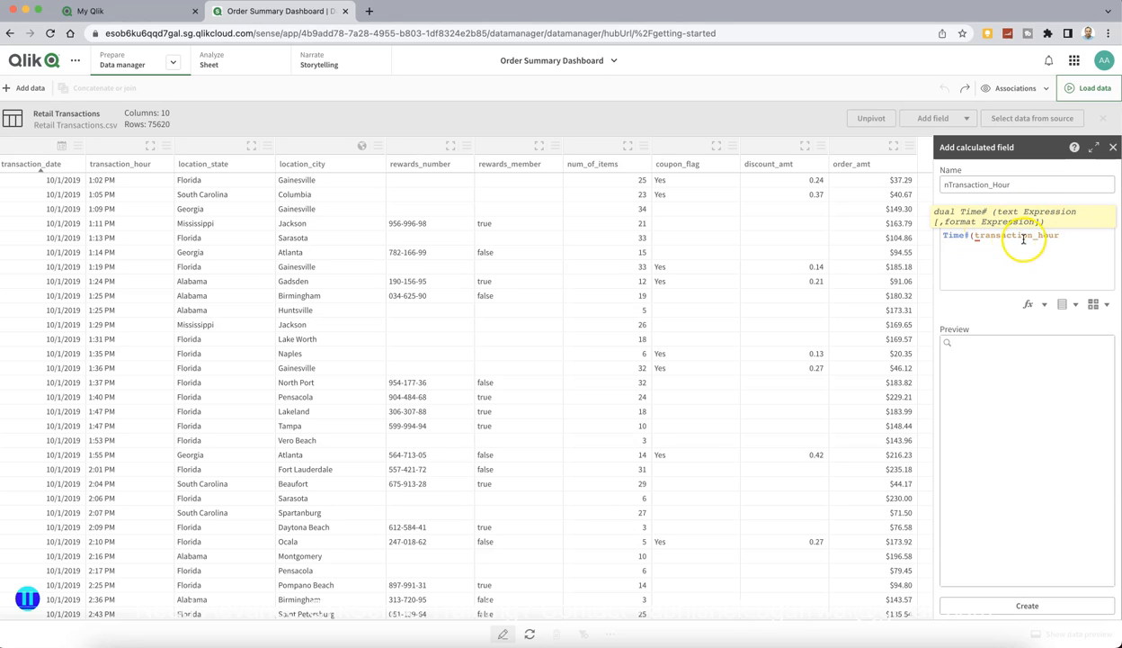
left_click(1073, 234)
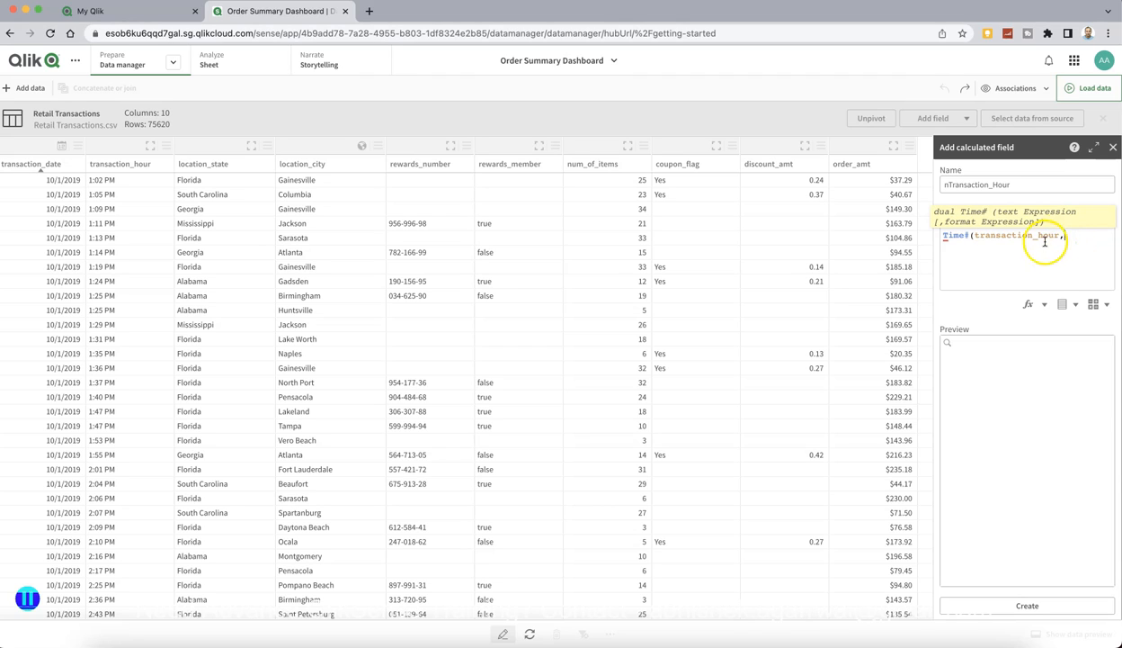
type("'hh:mm")
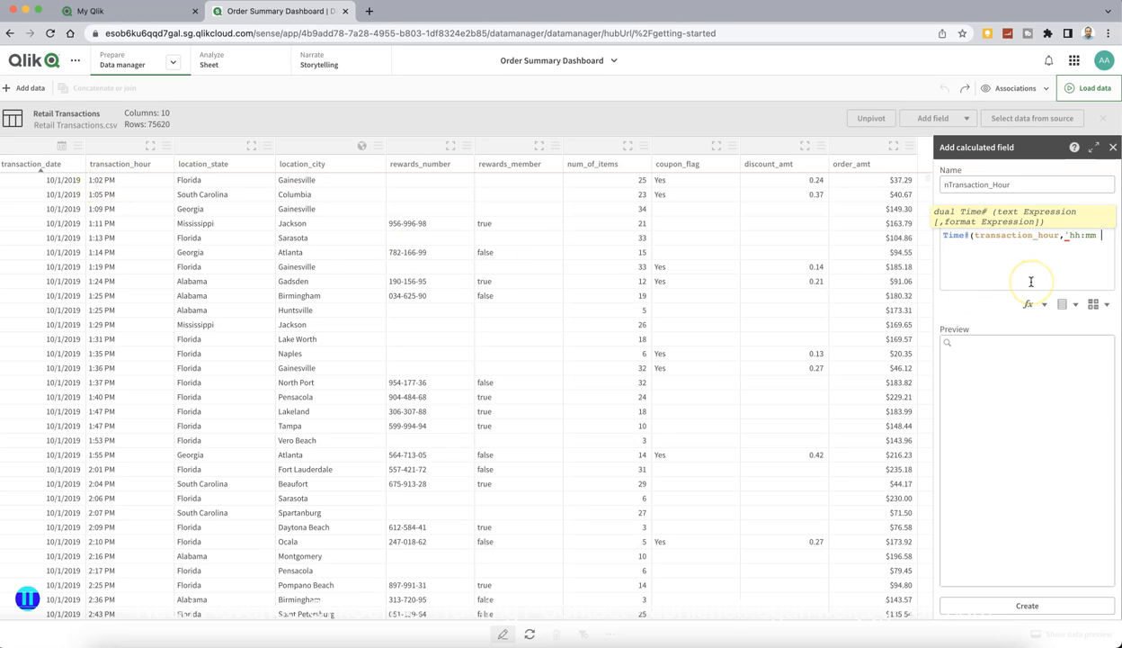
type(" TT')")
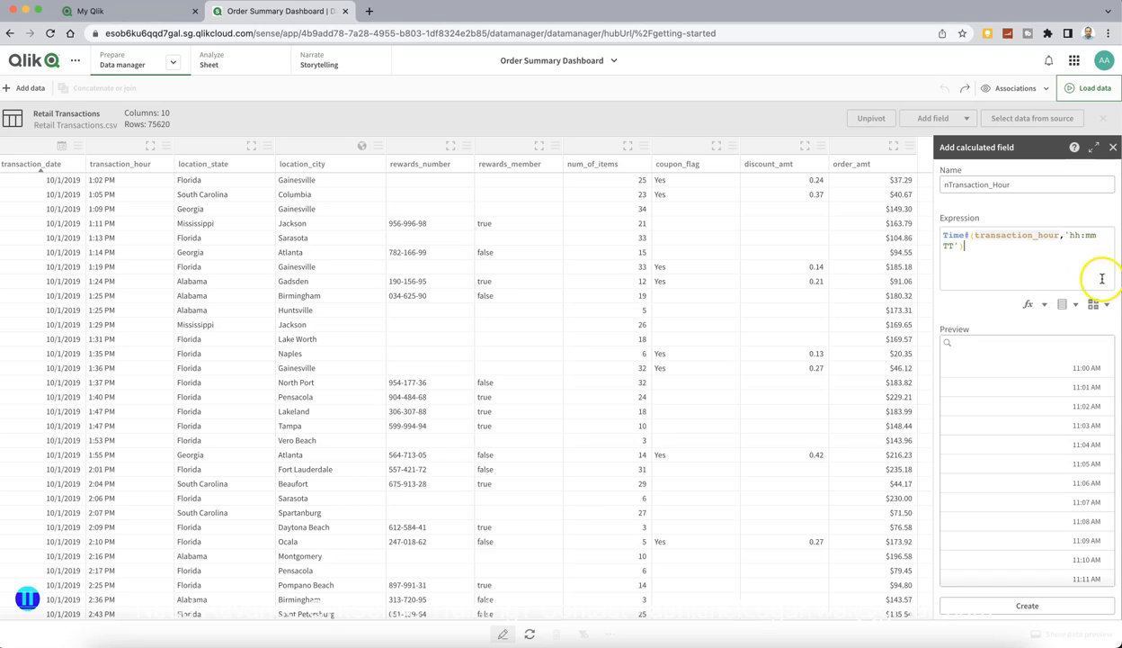
left_click_drag(1070, 235, 978, 241)
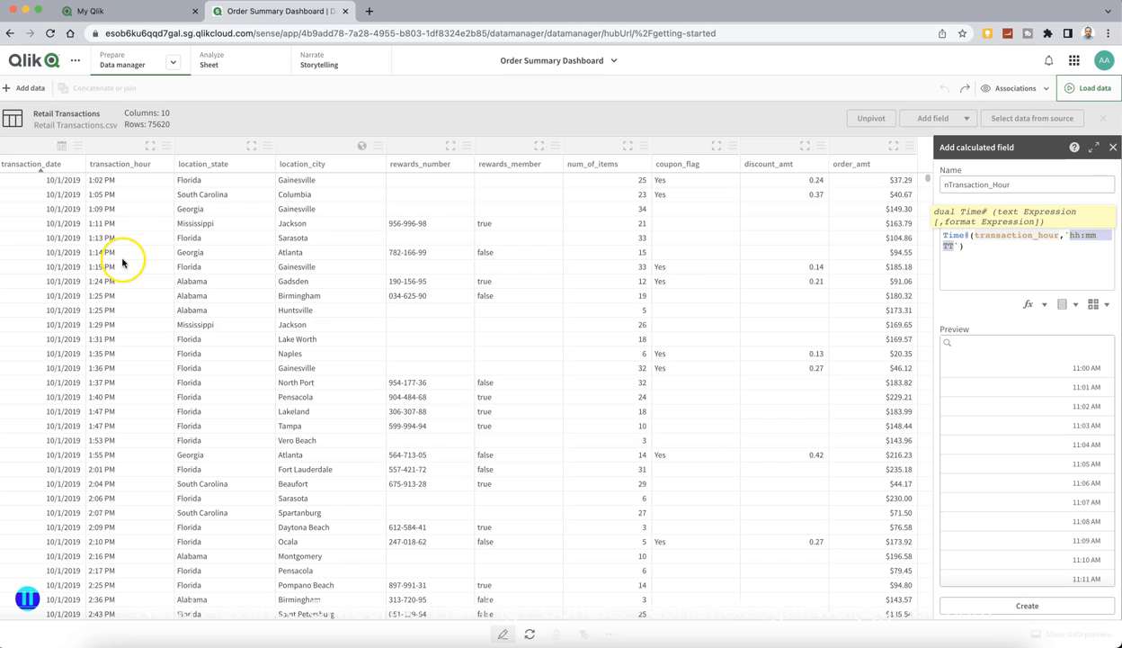
left_click(984, 248)
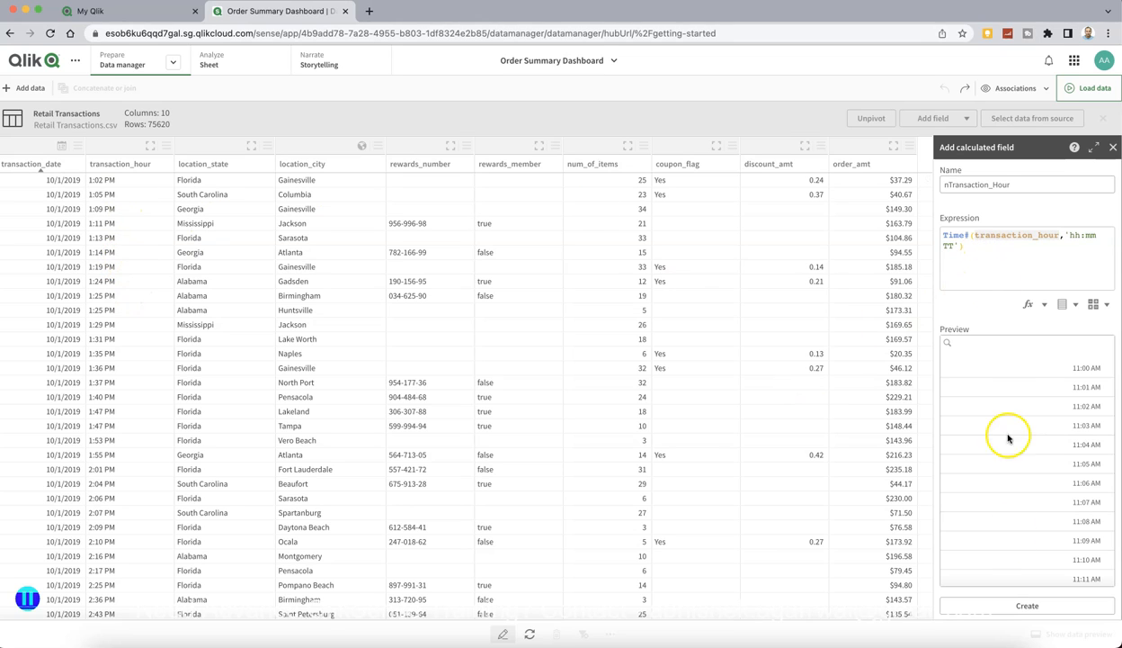
left_click(1031, 607)
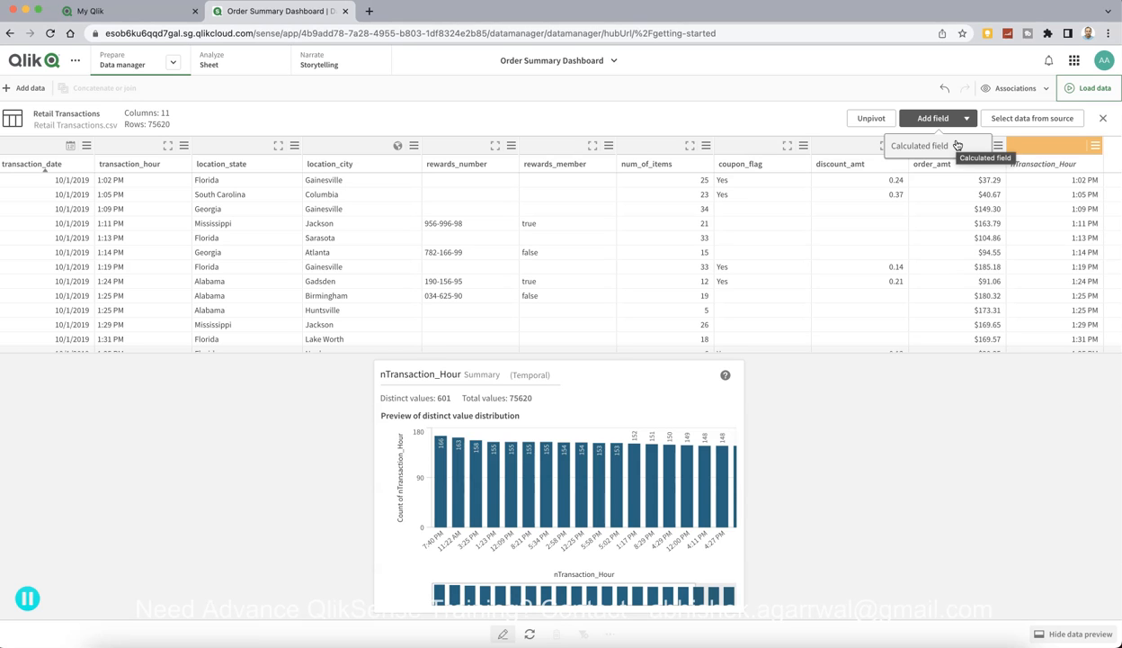
Start a new calculated field in the Retail Transactions table and name it nTransaction Date n Time
left_click(958, 144)
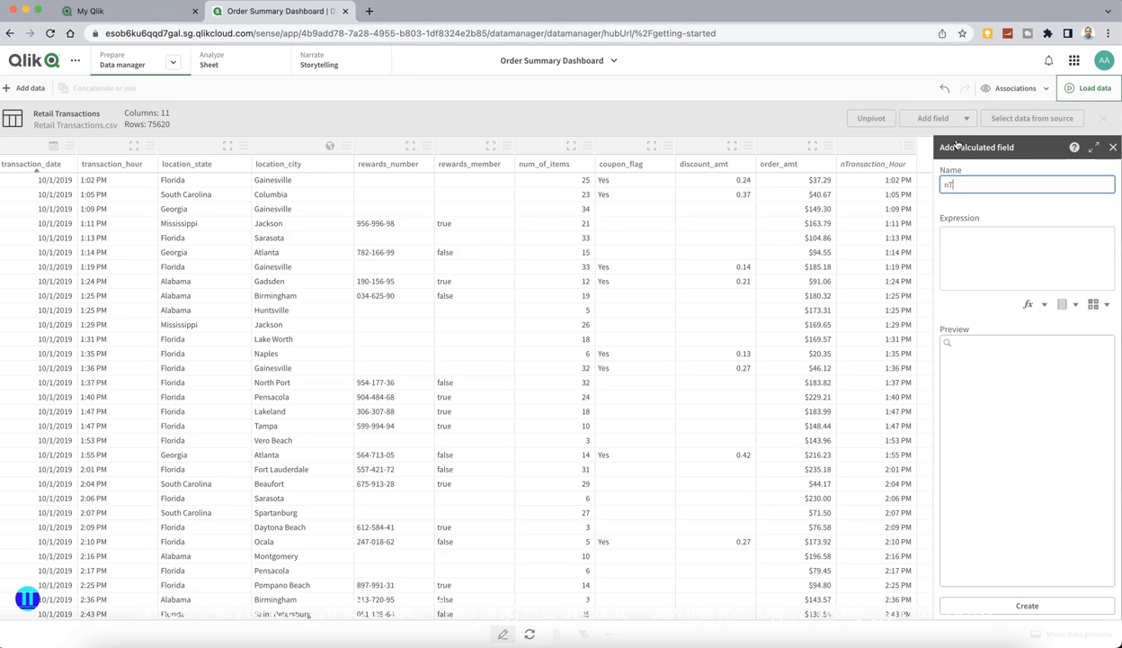
type("nTransactiioin")
key("BackSpace")
key("BackSpace")
key("BackSpace")
type("on Date n Time")
key("Tab")
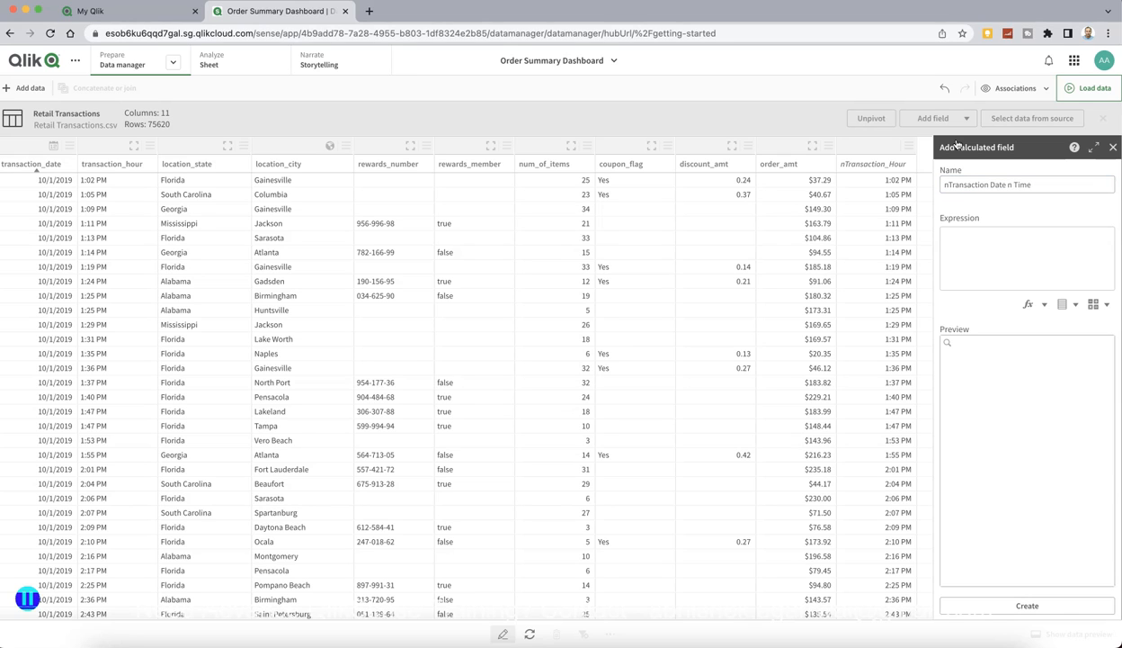
Enter Date#(transaction_date,'MM/DD/YYYY') as the calculated field's expression
type("Date#(")
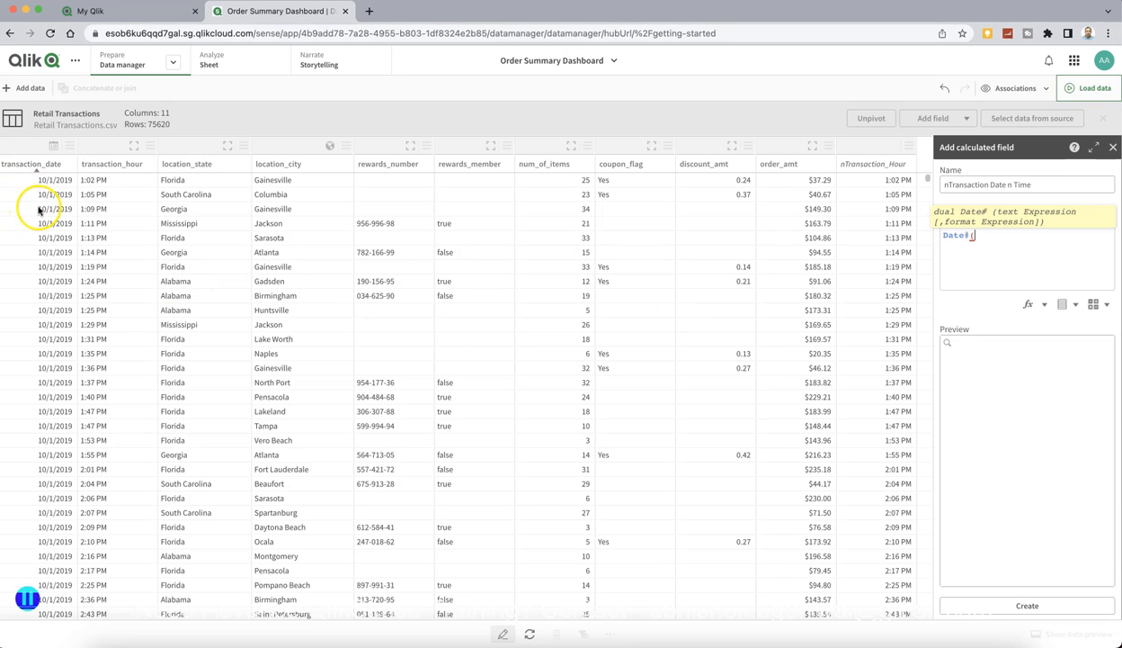
type("transaction")
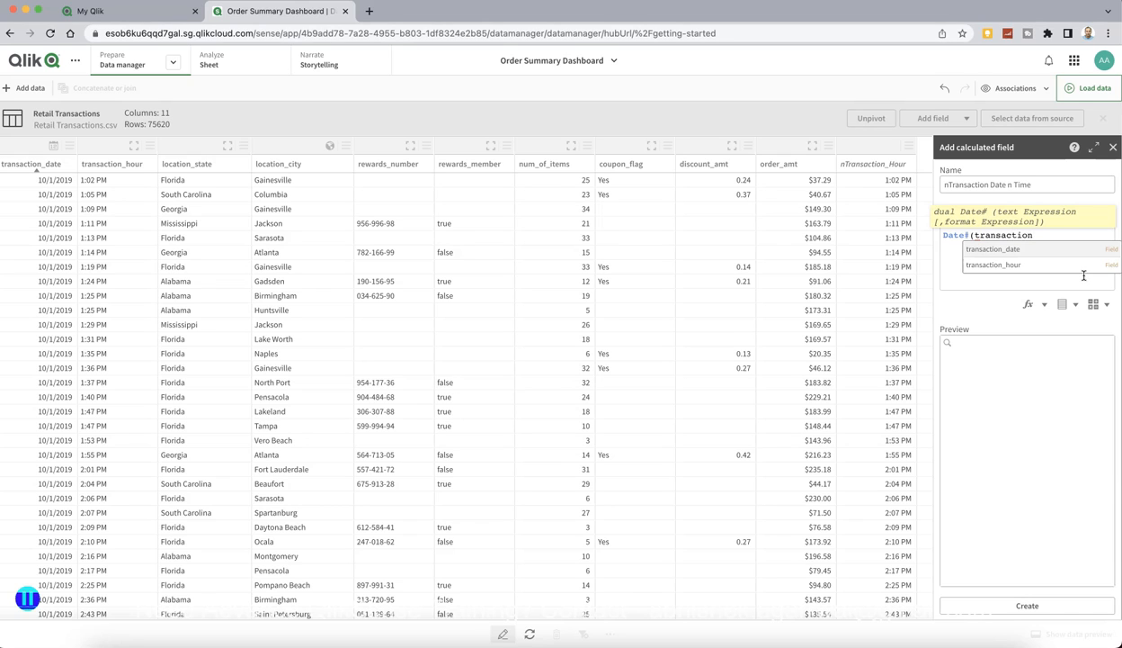
key("Return")
type(",'MM/DD/Y")
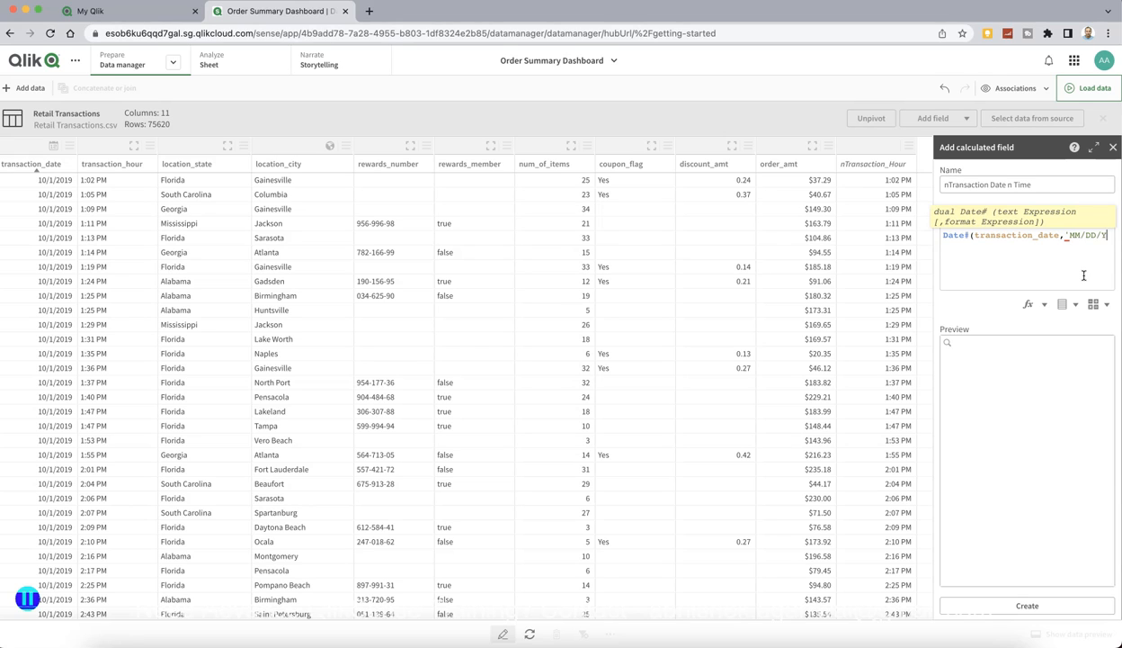
type("YYY')")
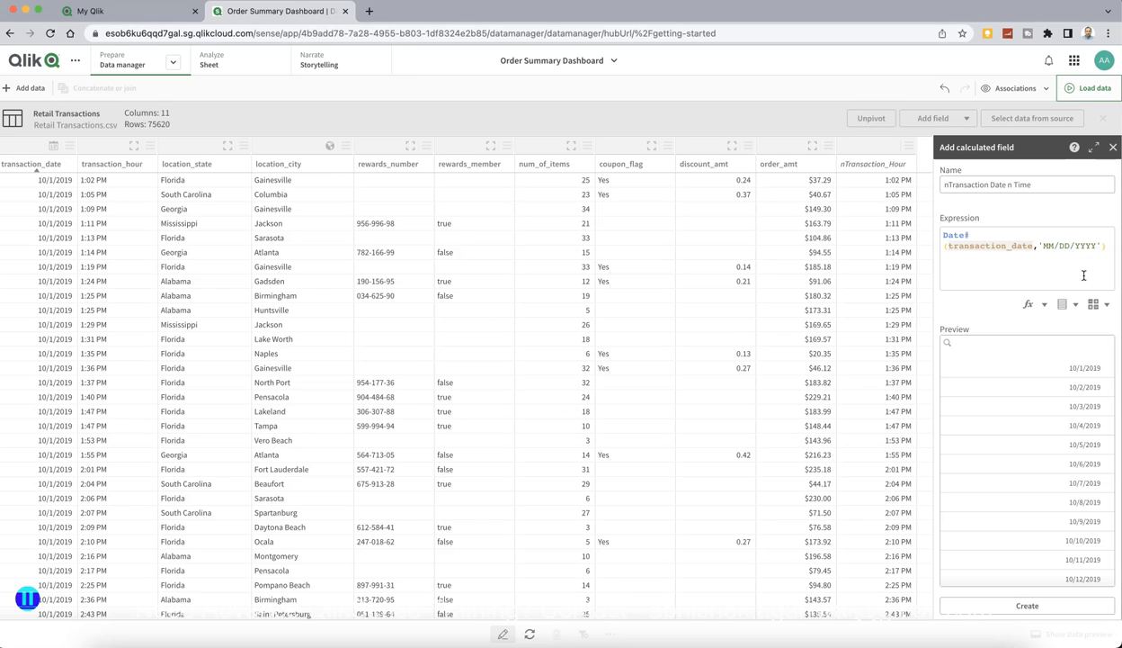
Wrap the date expression in a Timestamp( function, leaving its closing bracket open at the end
key("super+Up")
type("(")
key("Left")
type("Timestam")
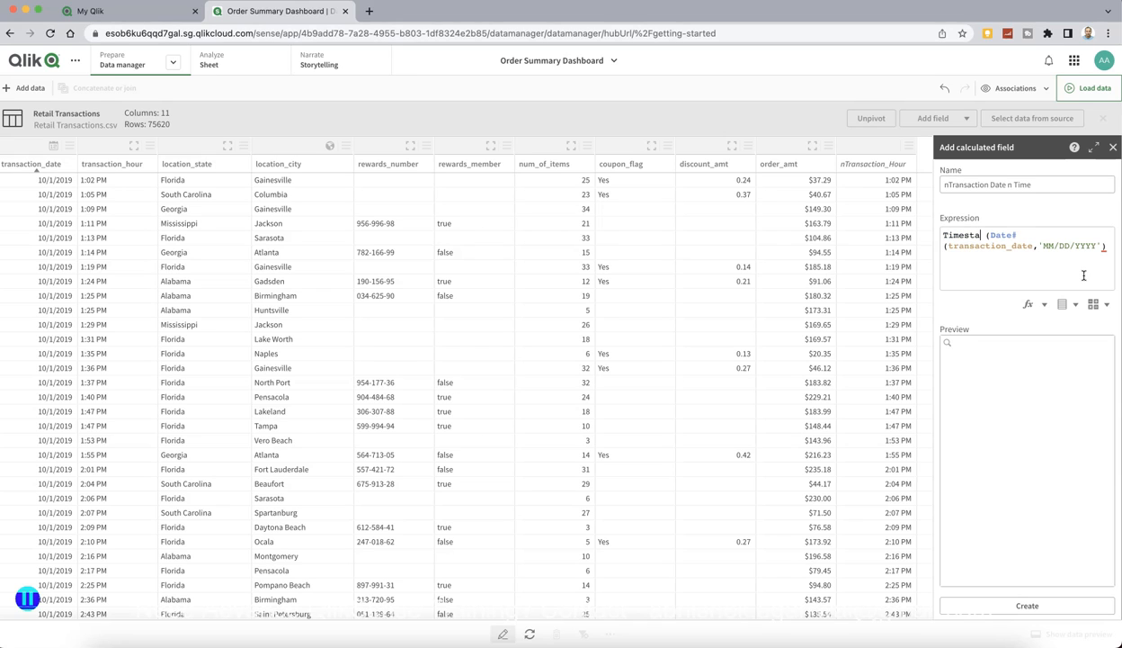
type("p")
key("BackSpace")
key("End")
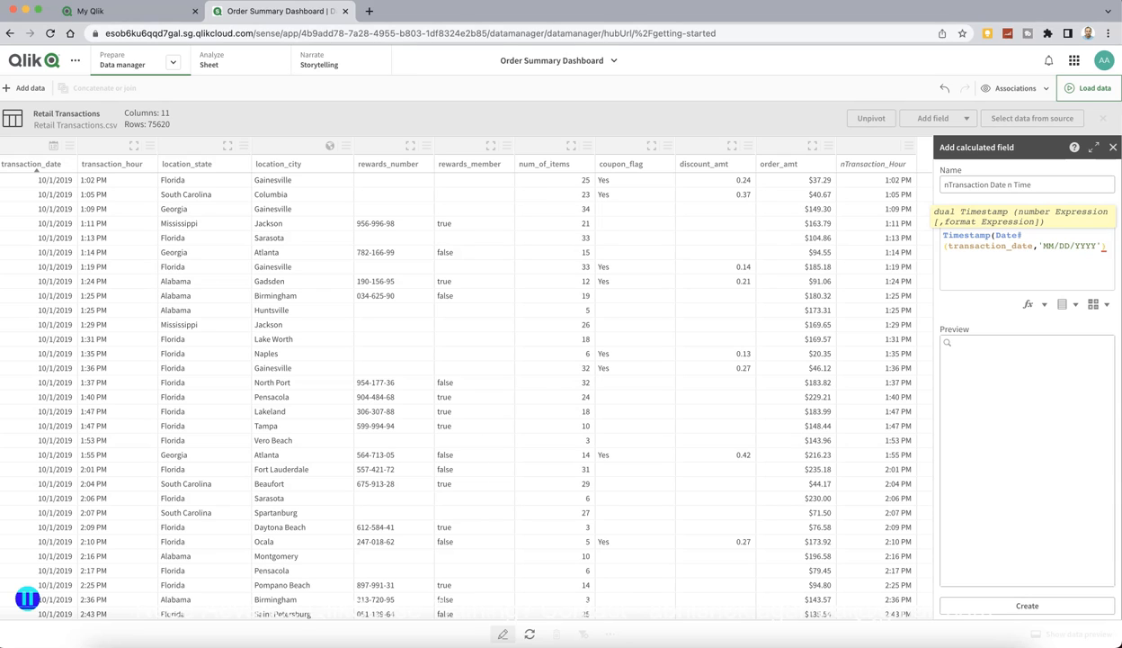
Complete the timestamp expression with +Time#(transaction_hour,'hh:mm TT')) and create the calculated field
type("+time")
key("Down")
key("Return")
type("(transac")
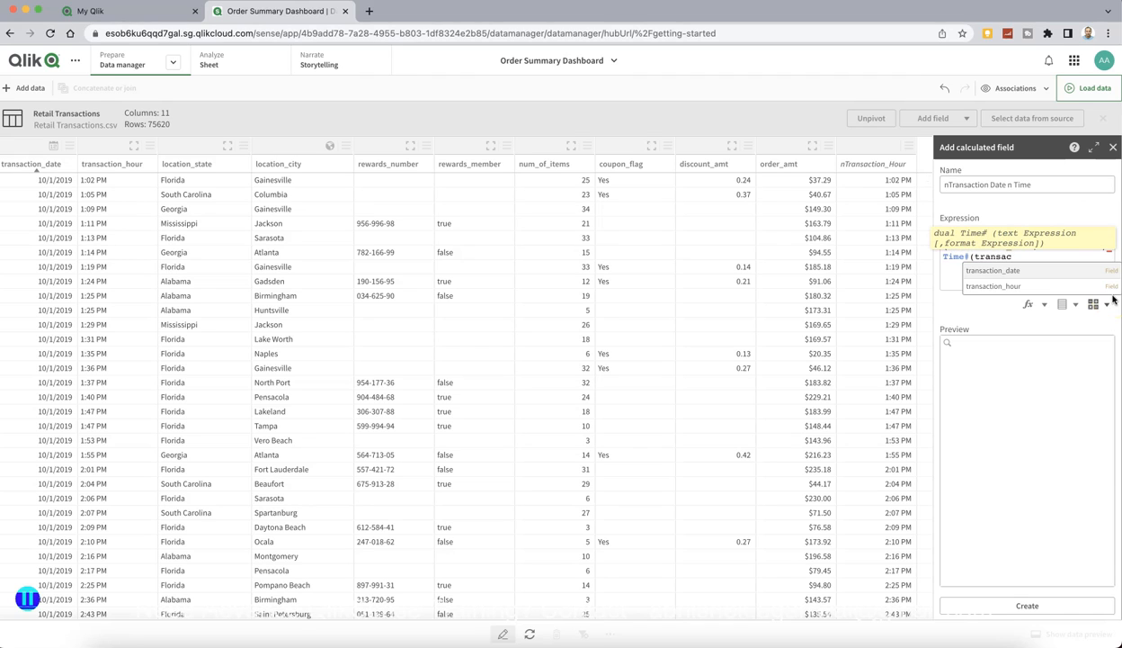
key("Down")
key("Return")
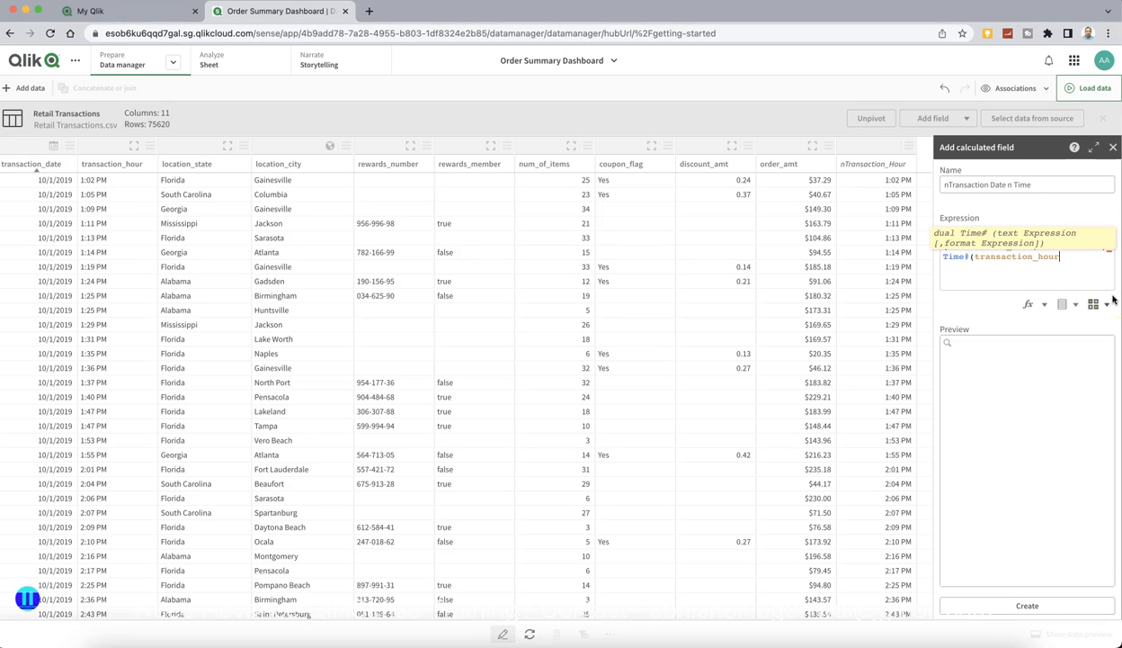
type(",'hh:mm TT'))")
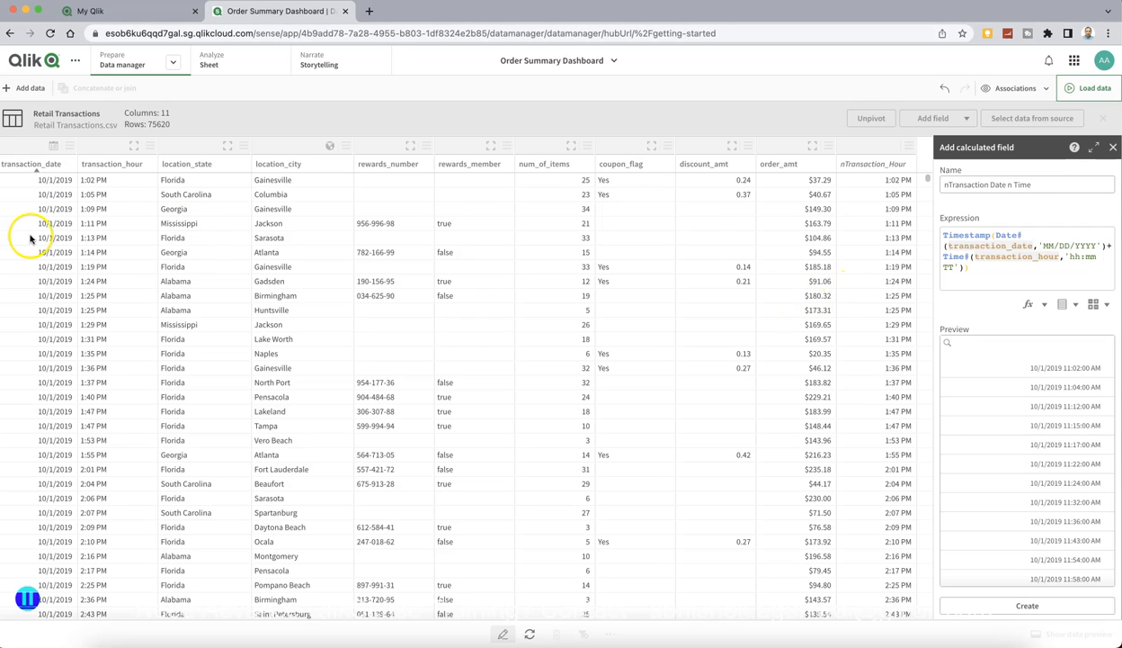
left_click_drag(971, 267, 888, 223)
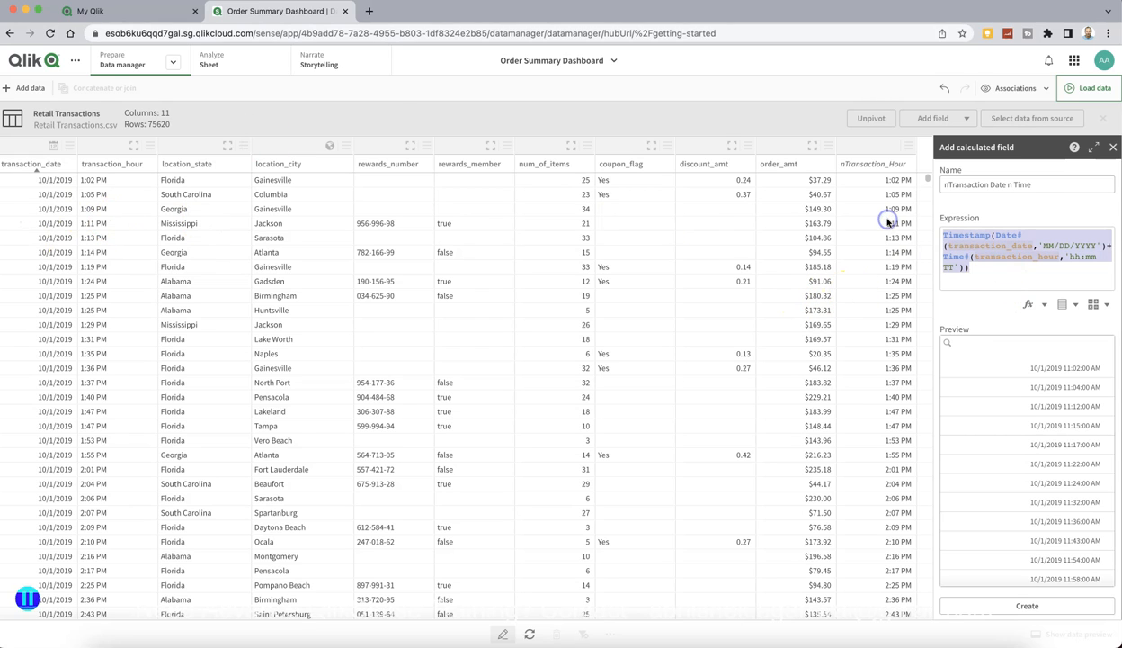
left_click(1033, 607)
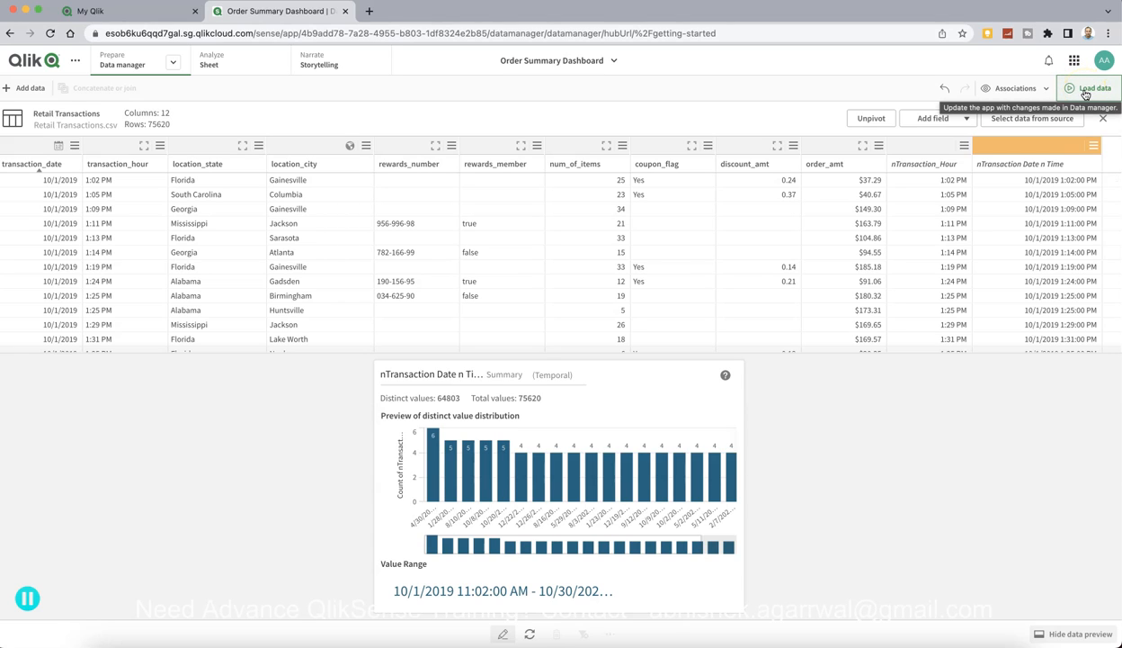
Load the prepared data into the app and go to the analysis sheet view
left_click(1086, 90)
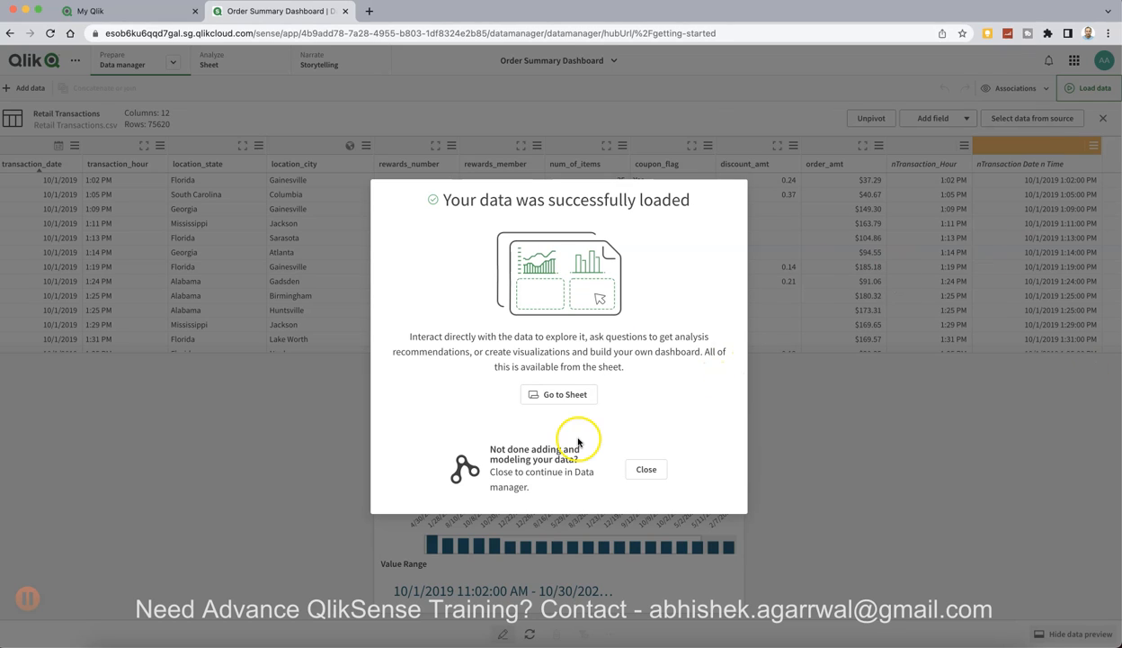
left_click(647, 472)
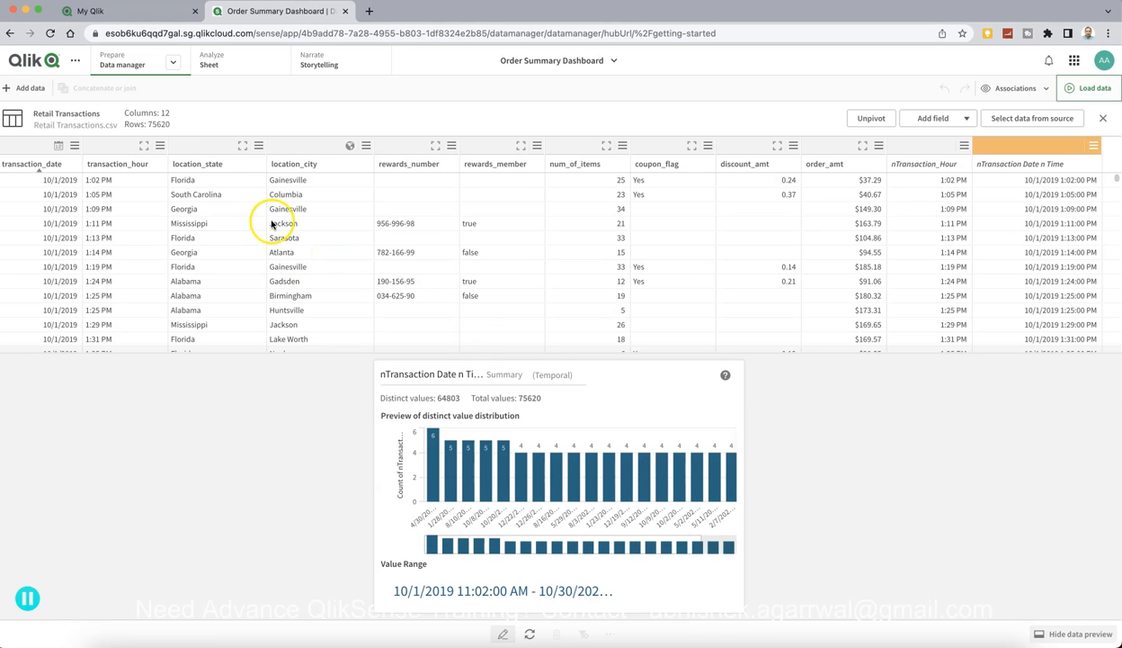
left_click(244, 67)
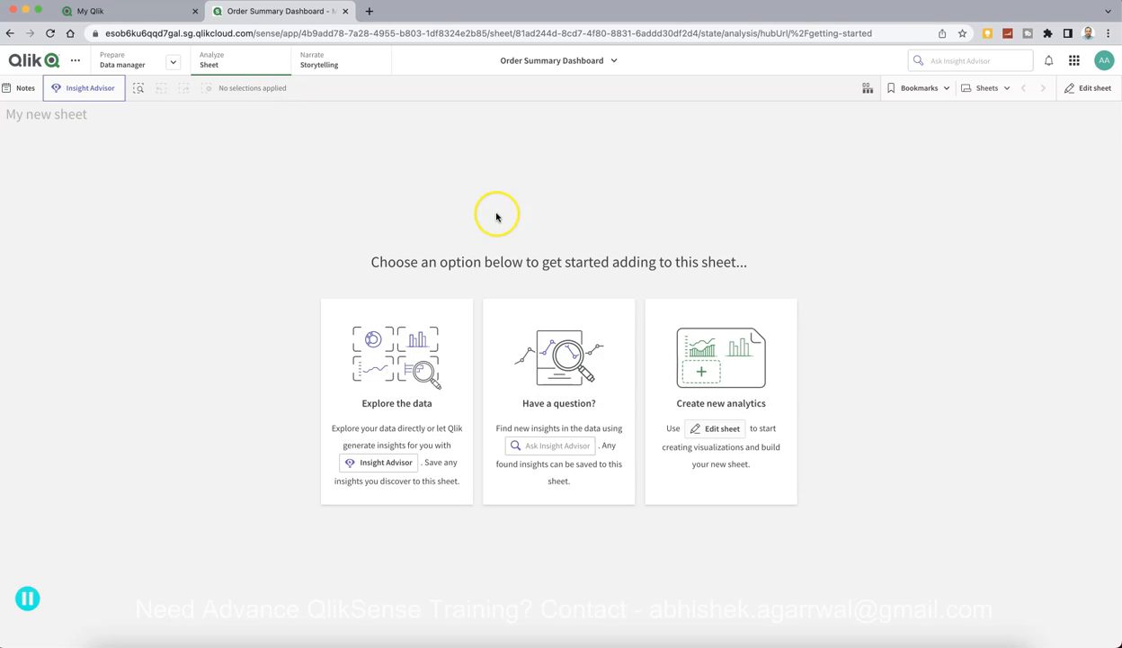
Create a new sheet titled Sales Order Summary in the app and open it
left_click(1003, 87)
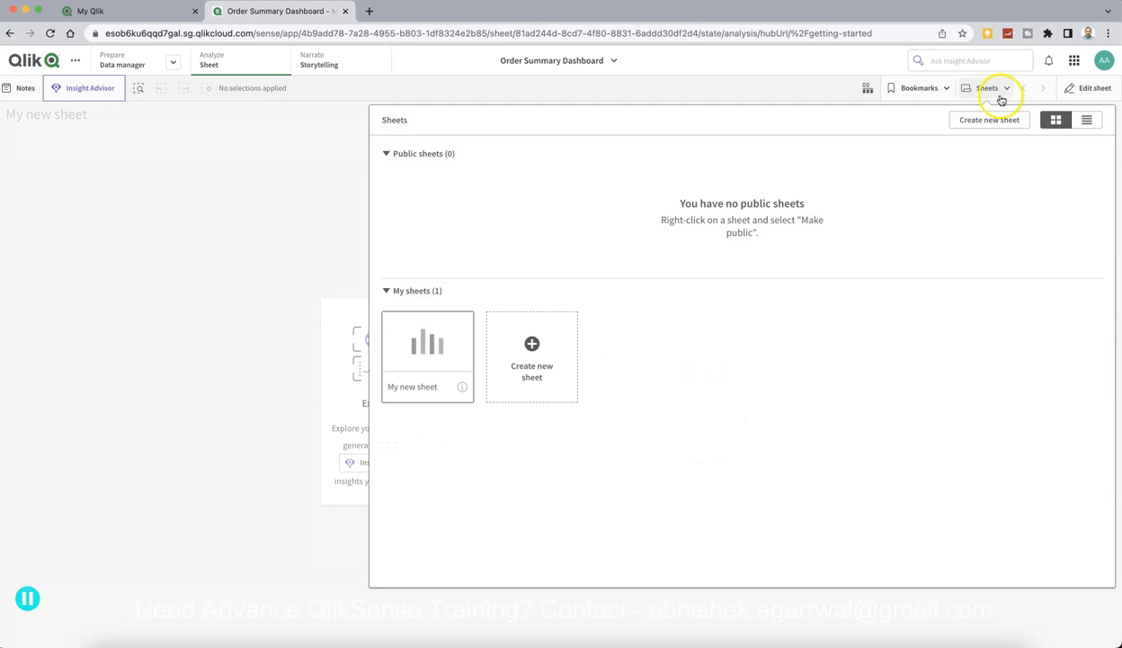
left_click(420, 386)
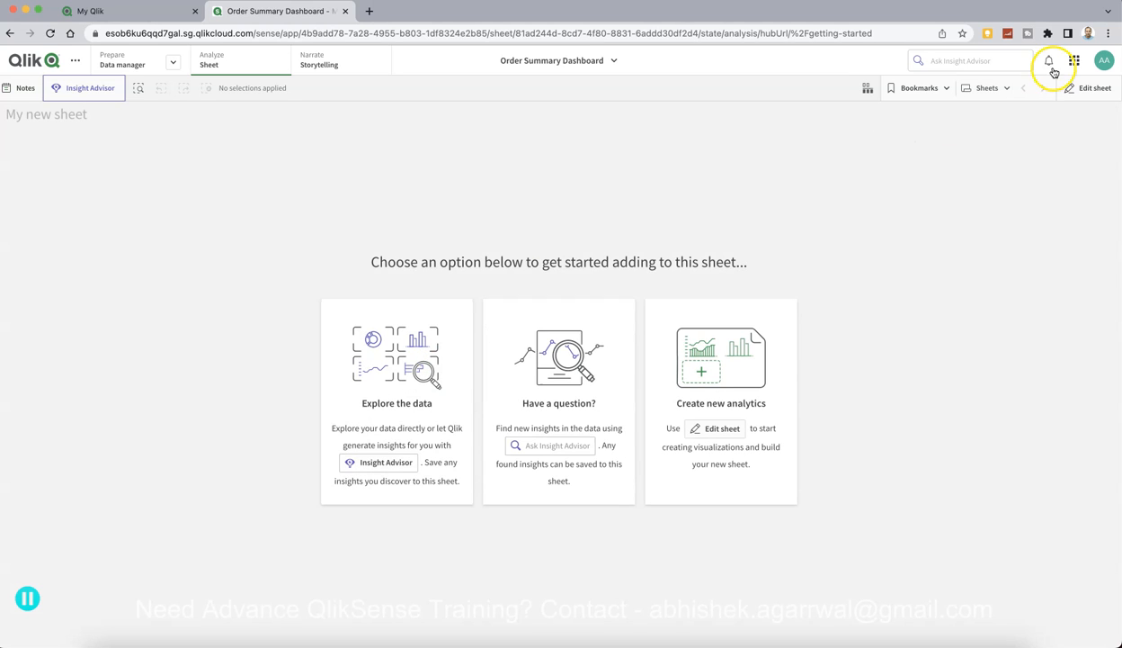
left_click(1002, 88)
left_click(536, 334)
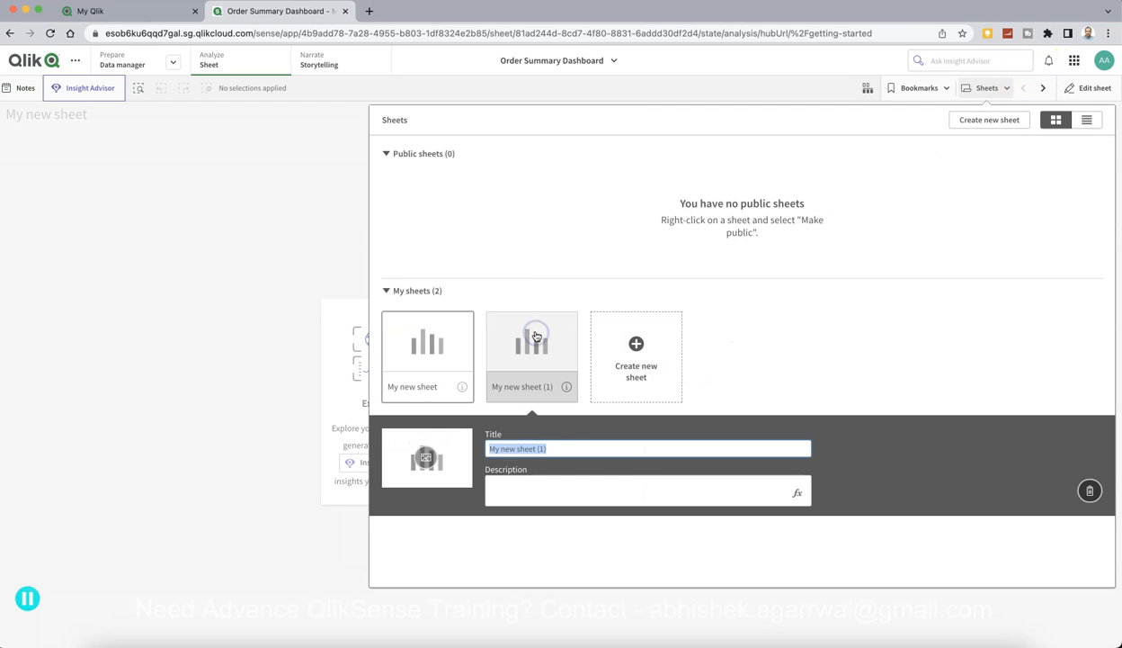
type("Sales")
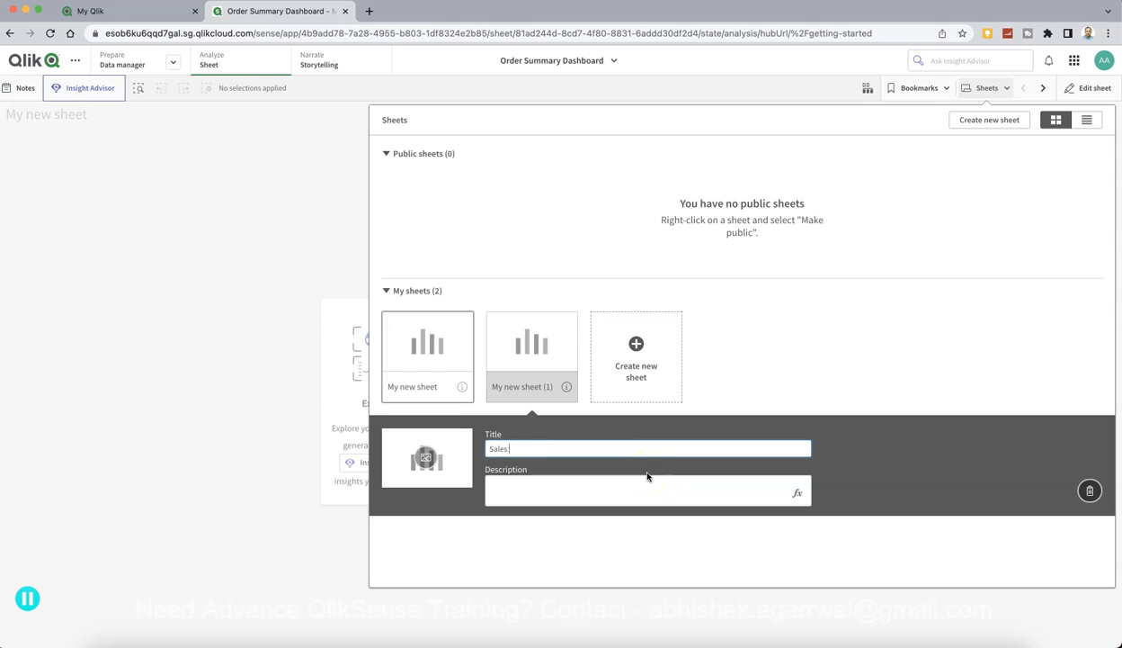
type(" Order Summar")
left_click(640, 477)
left_click(513, 352)
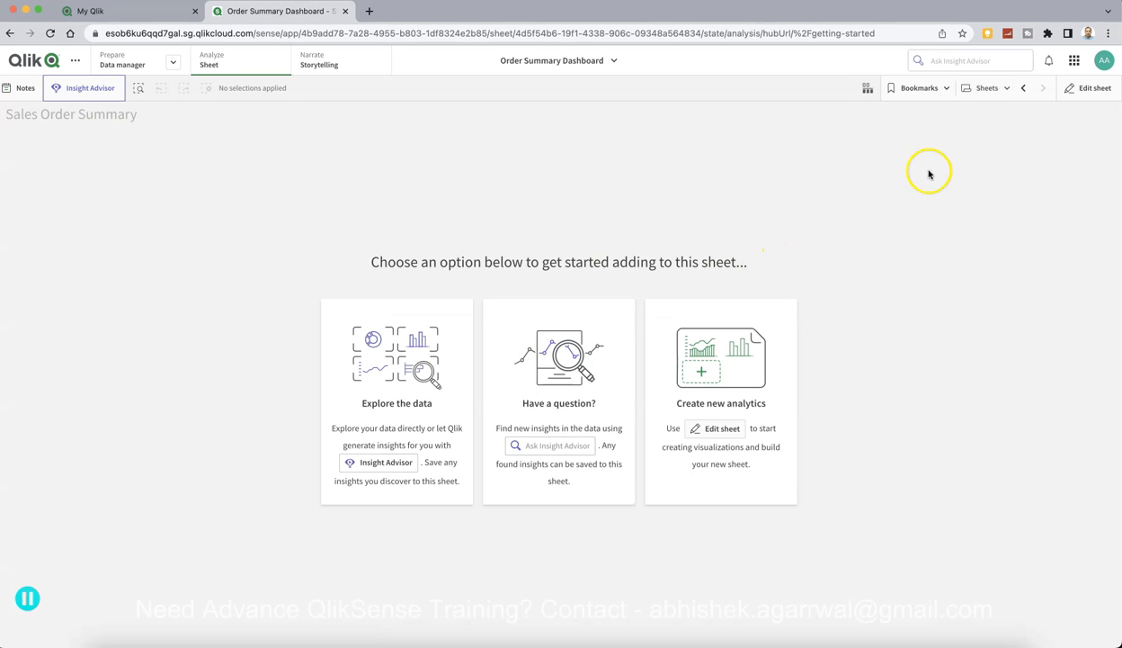
Put the Sales Order Summary sheet into edit mode and review the derived fields of transaction_date
left_click(1075, 87)
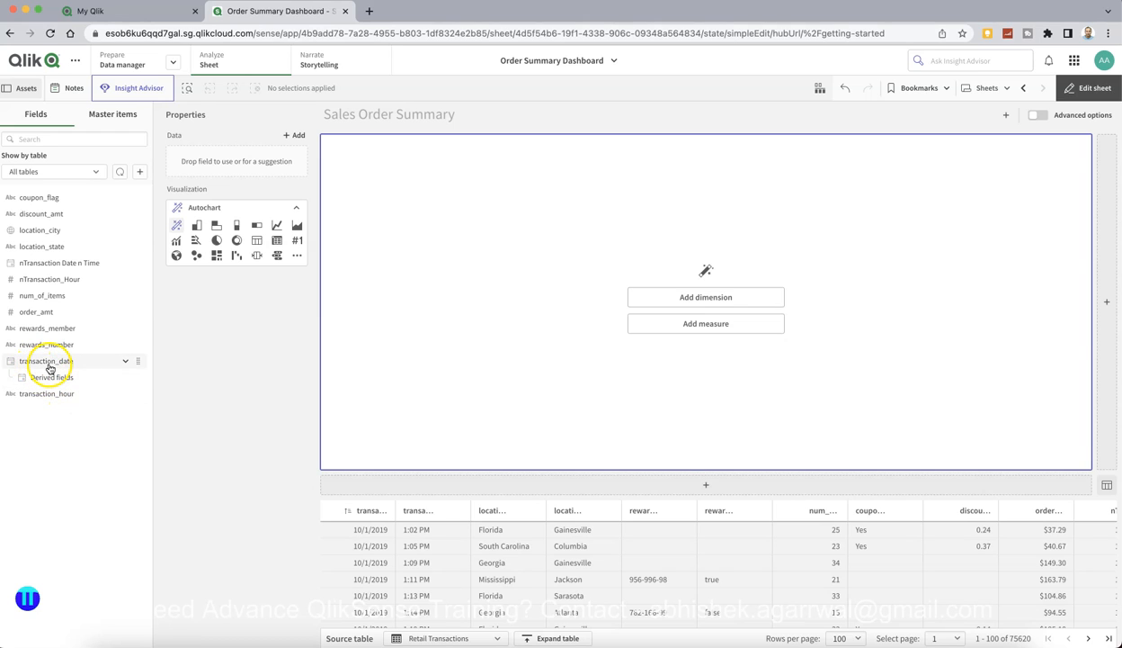
left_click(133, 378)
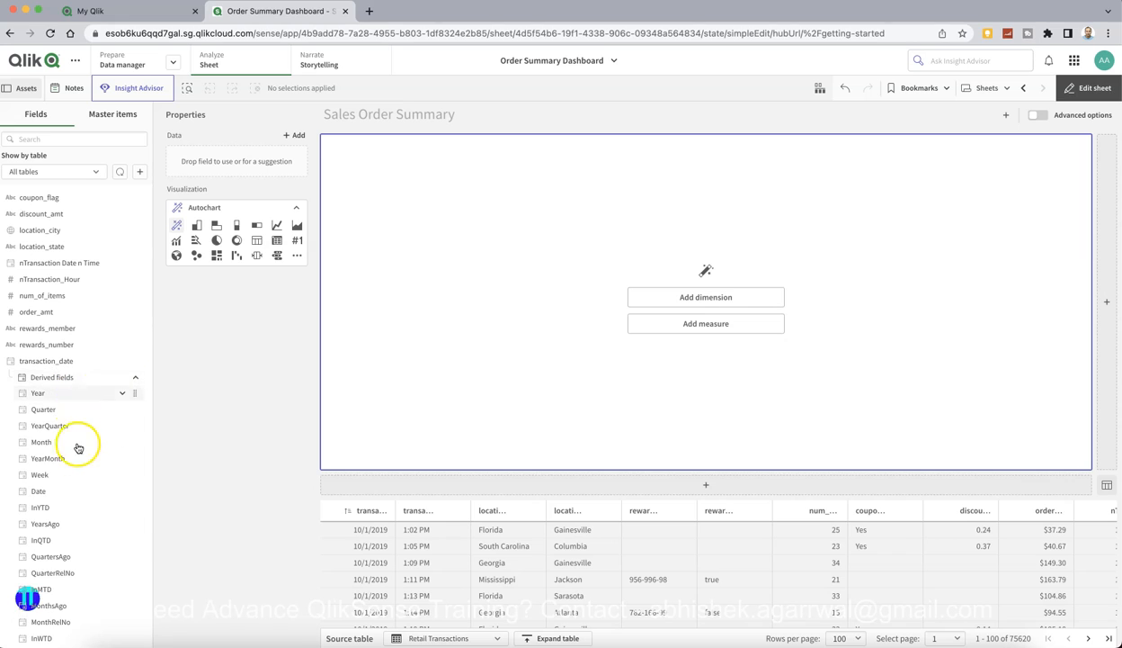
scroll(78, 454, "down", 2)
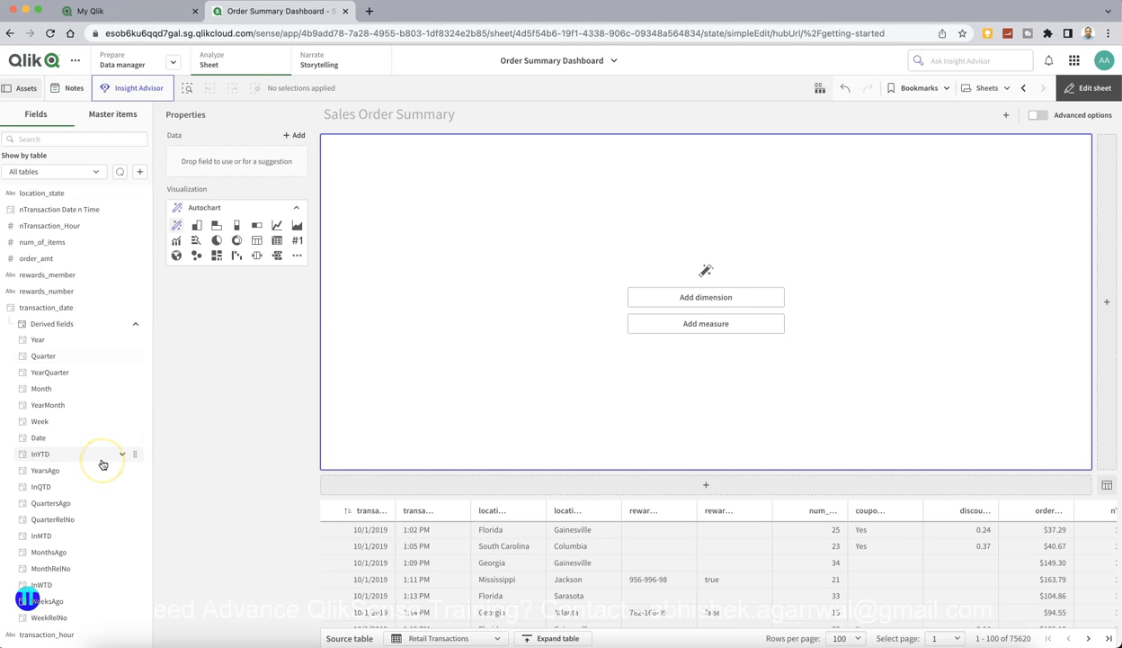
left_click(136, 324)
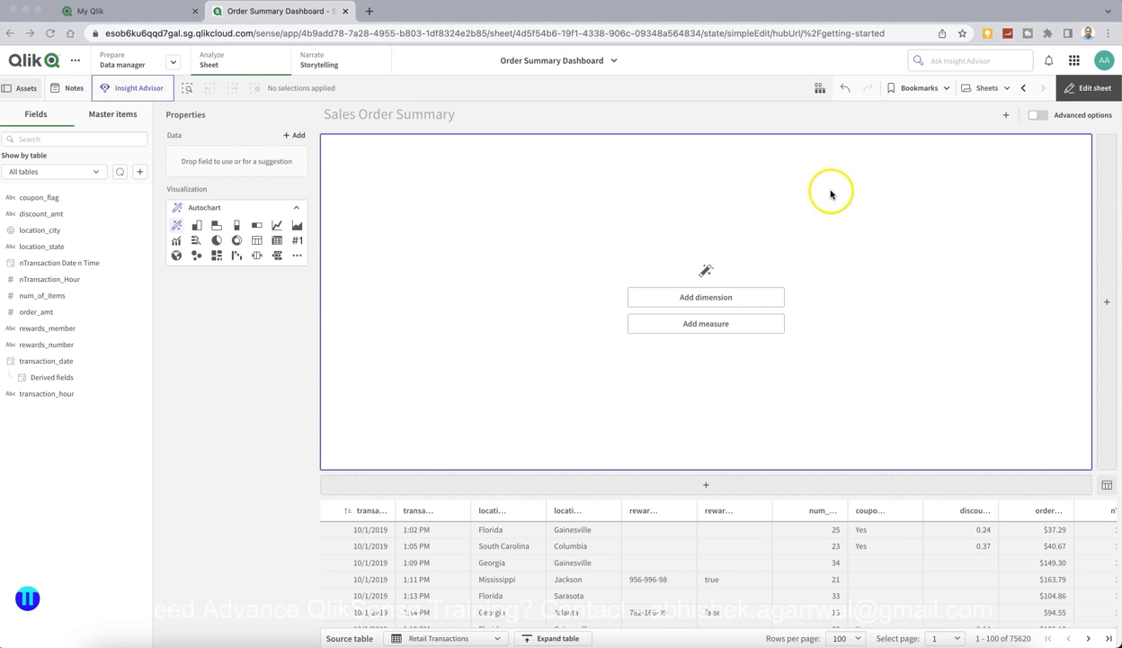
Add a KPI visualization to the sheet with Sum(order_amt) as its first measure
left_click(296, 241)
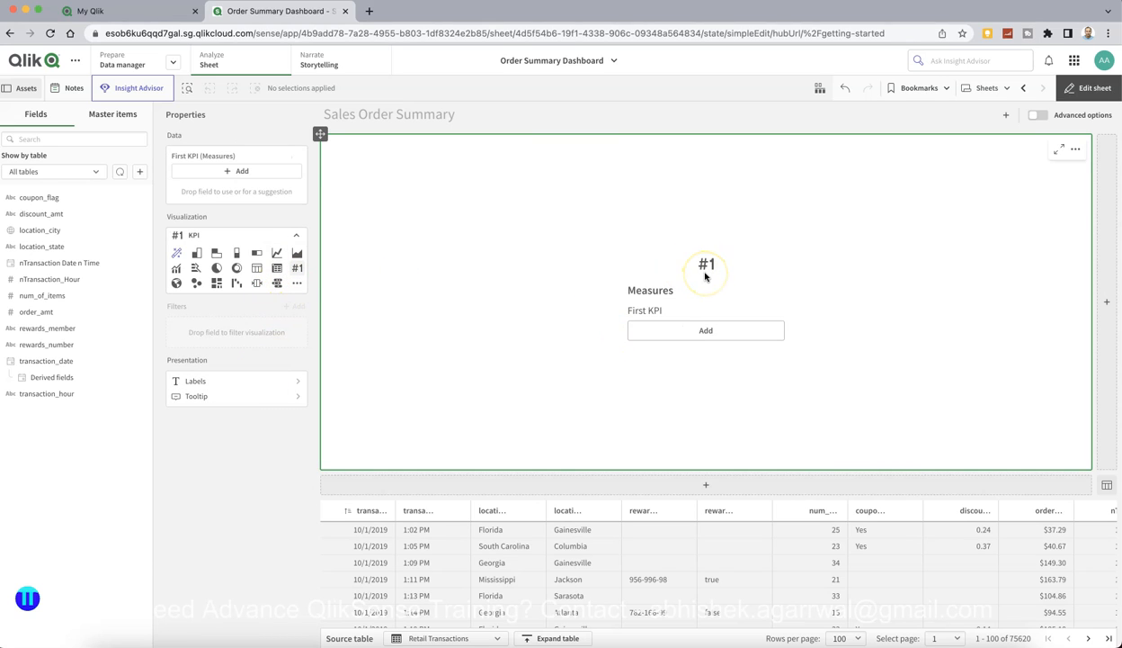
left_click(699, 332)
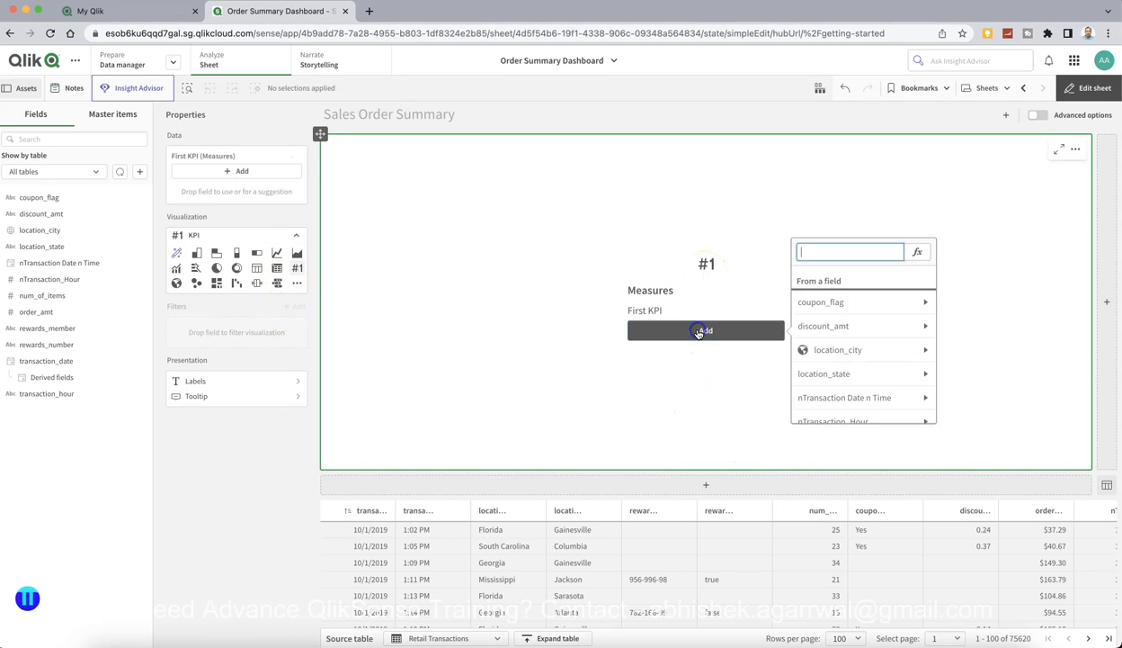
scroll(870, 396, "down", 1)
scroll(870, 398, "down", 8)
scroll(869, 398, "down", 2)
scroll(870, 399, "up", 5)
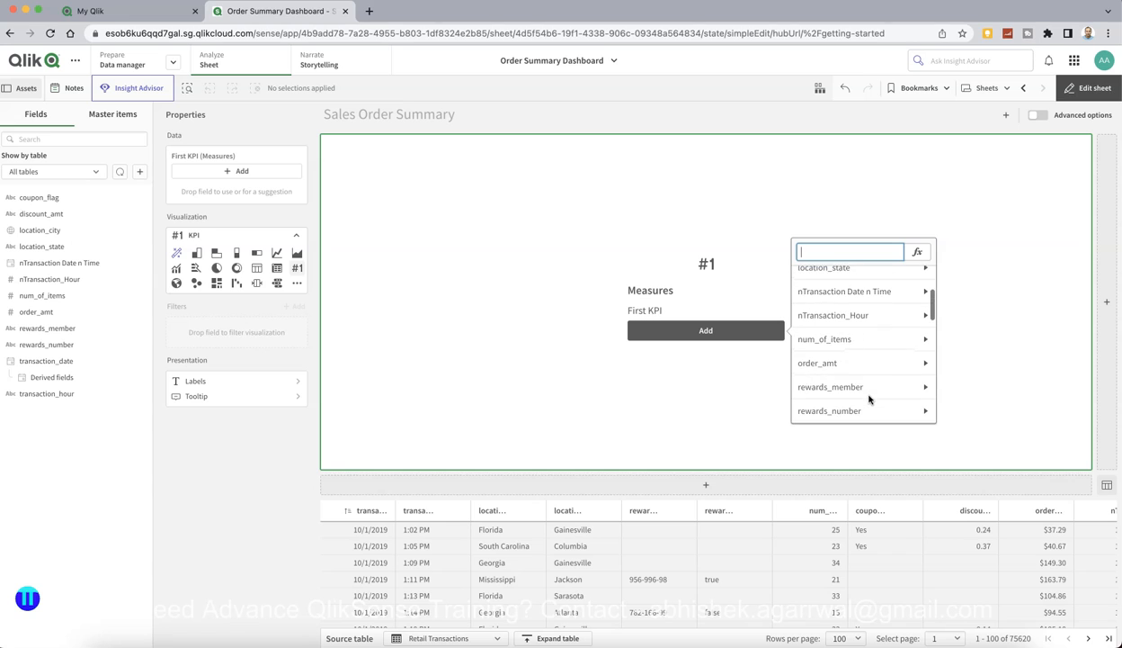
left_click(870, 364)
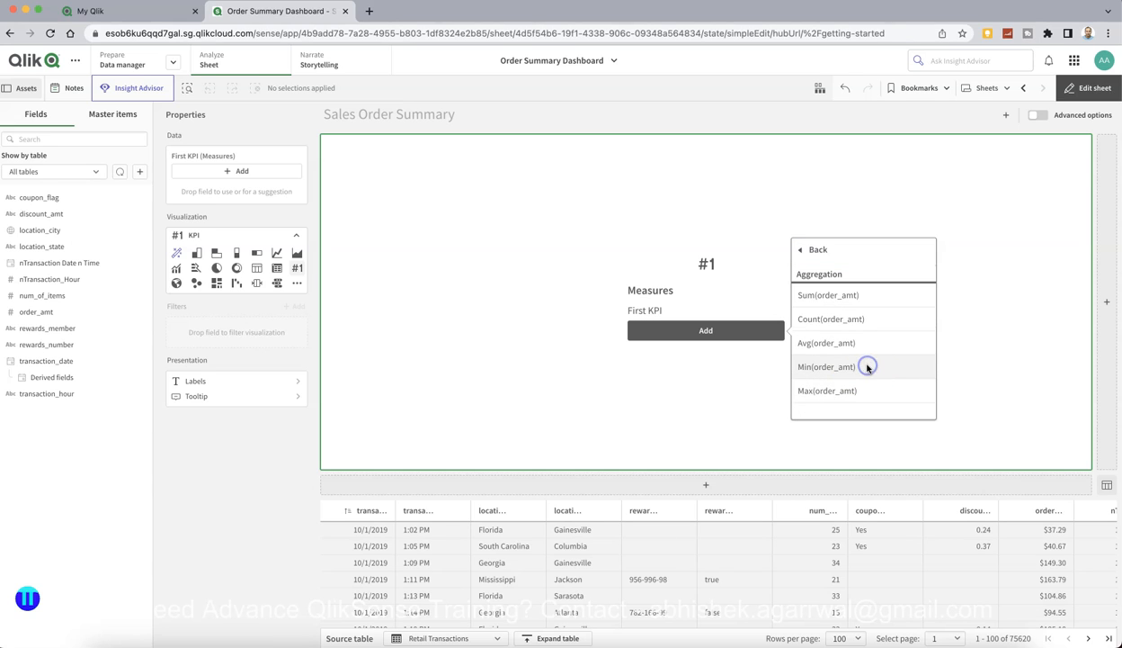
left_click(848, 296)
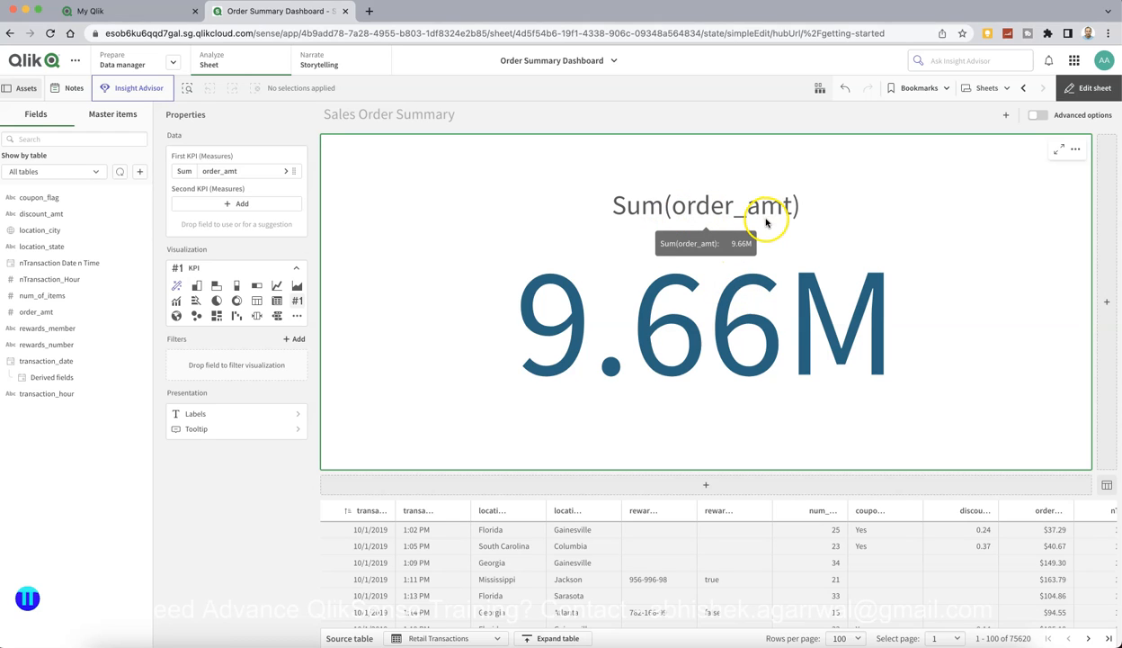
Label the KPI's order_amt measure Order Amount
left_click(286, 171)
left_click(333, 242)
type("Order")
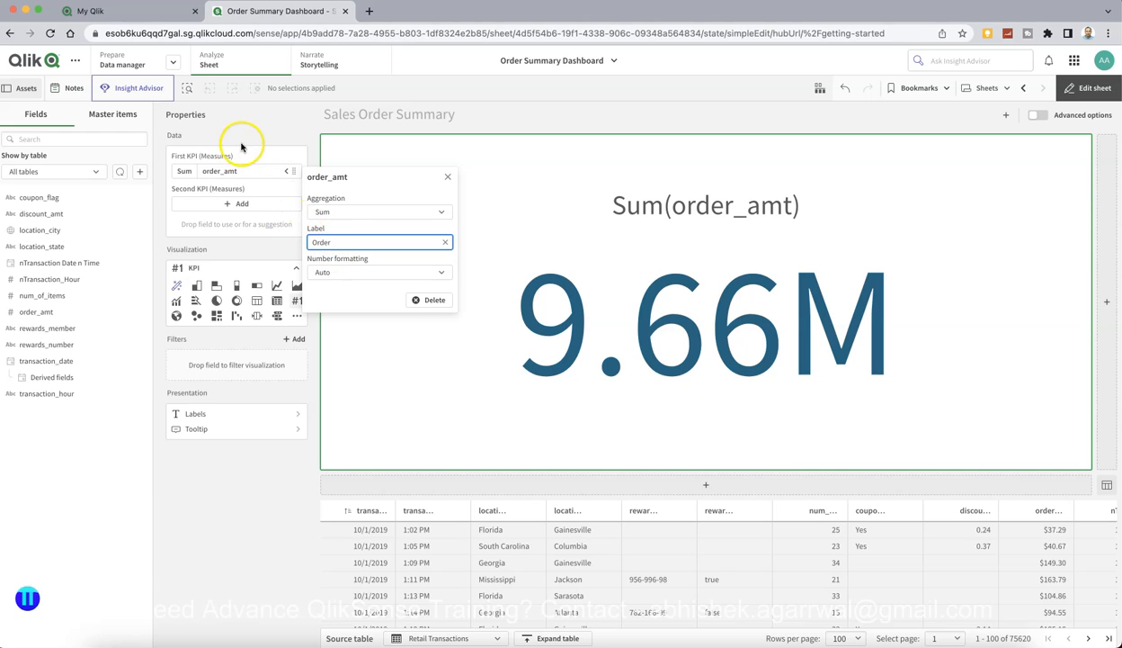
left_click(344, 236)
key("Tab")
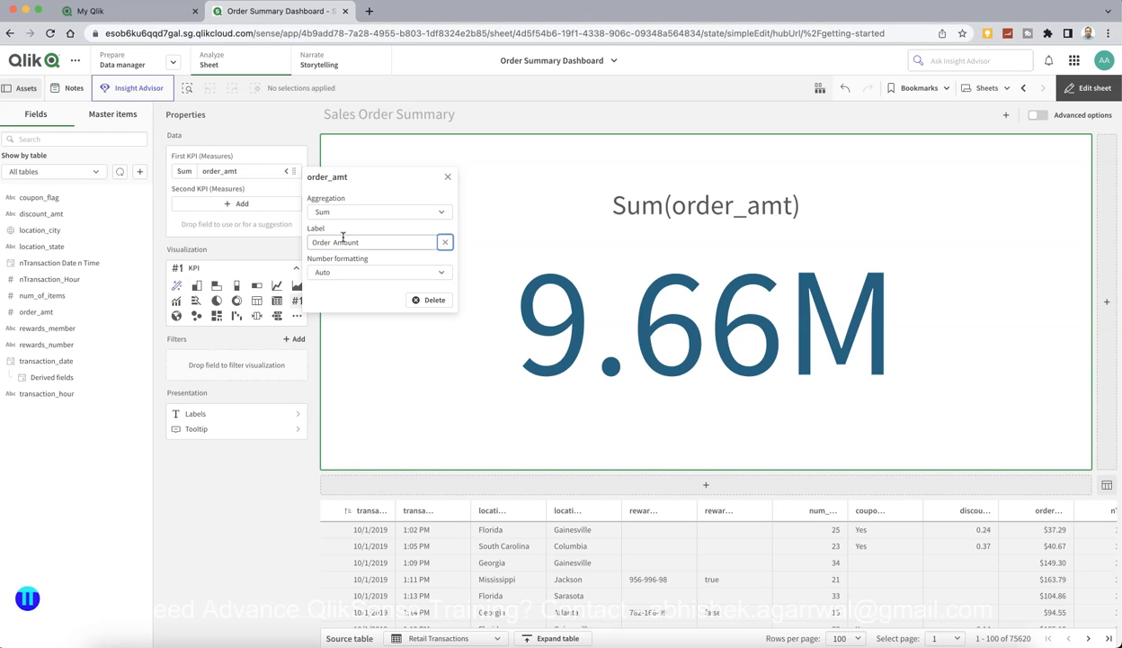
left_click(240, 472)
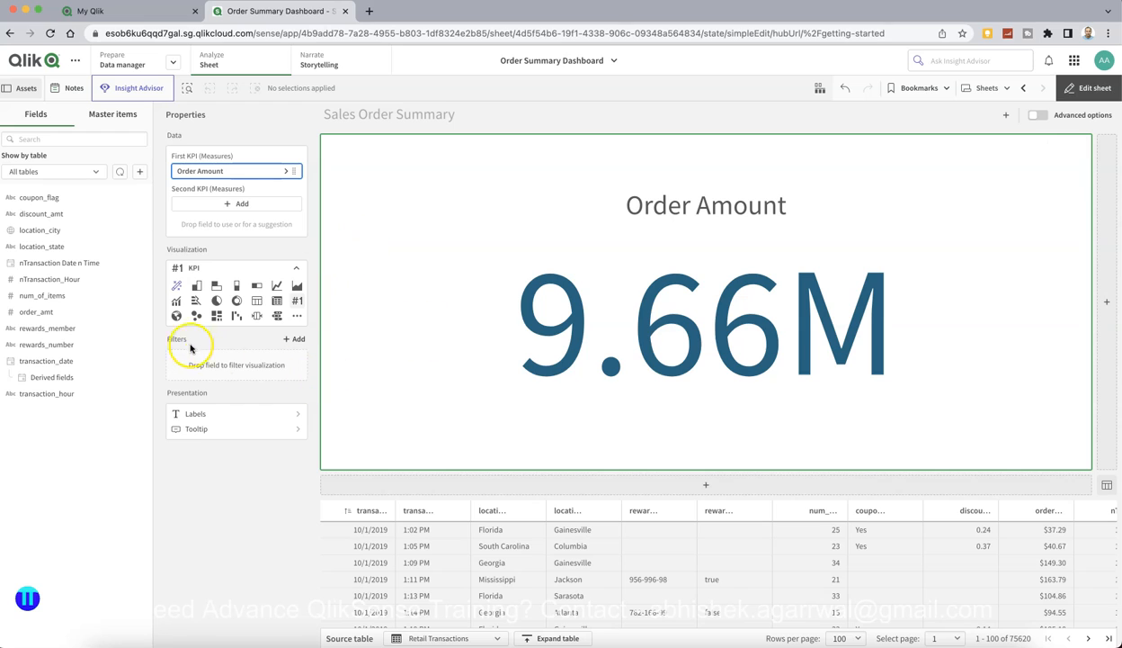
Filter the Order Amount KPI by the transaction_date derived field InMTD with value 1, and check the filter's selection
left_click(300, 341)
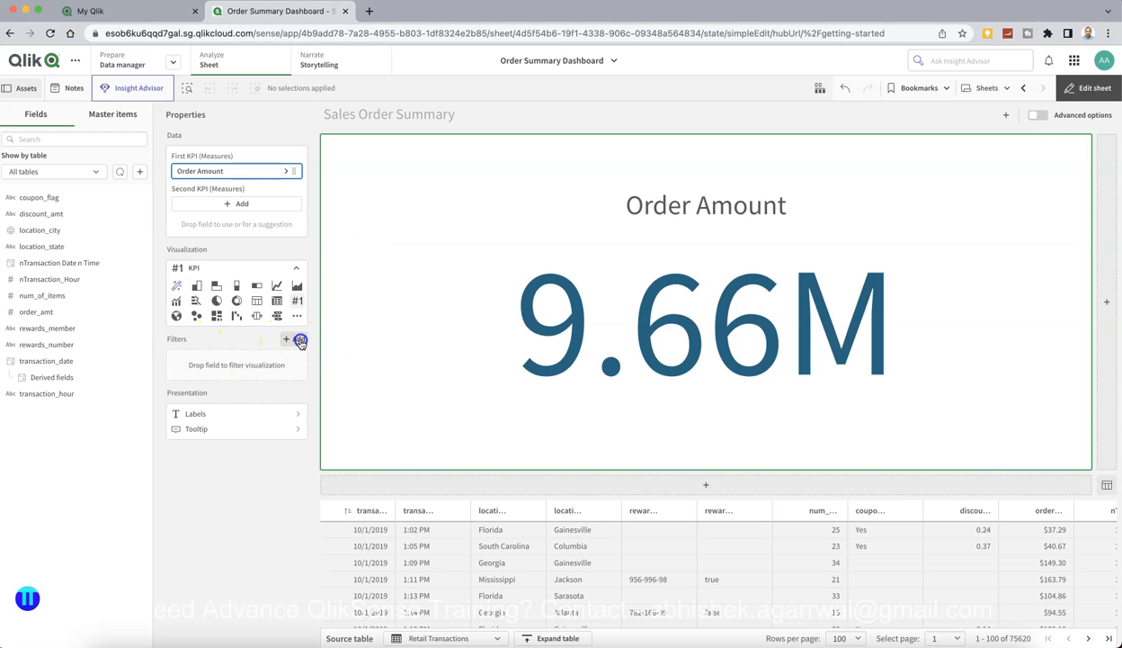
scroll(307, 430, "down", 2)
scroll(306, 430, "down", 4)
scroll(307, 431, "down", 1)
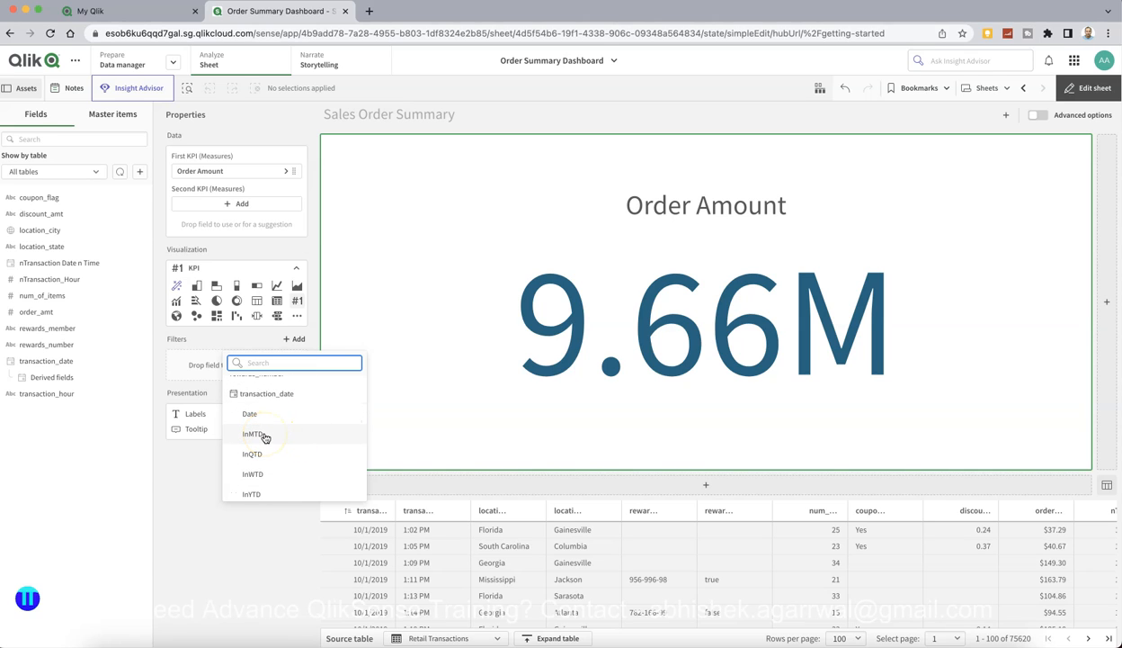
left_click(265, 438)
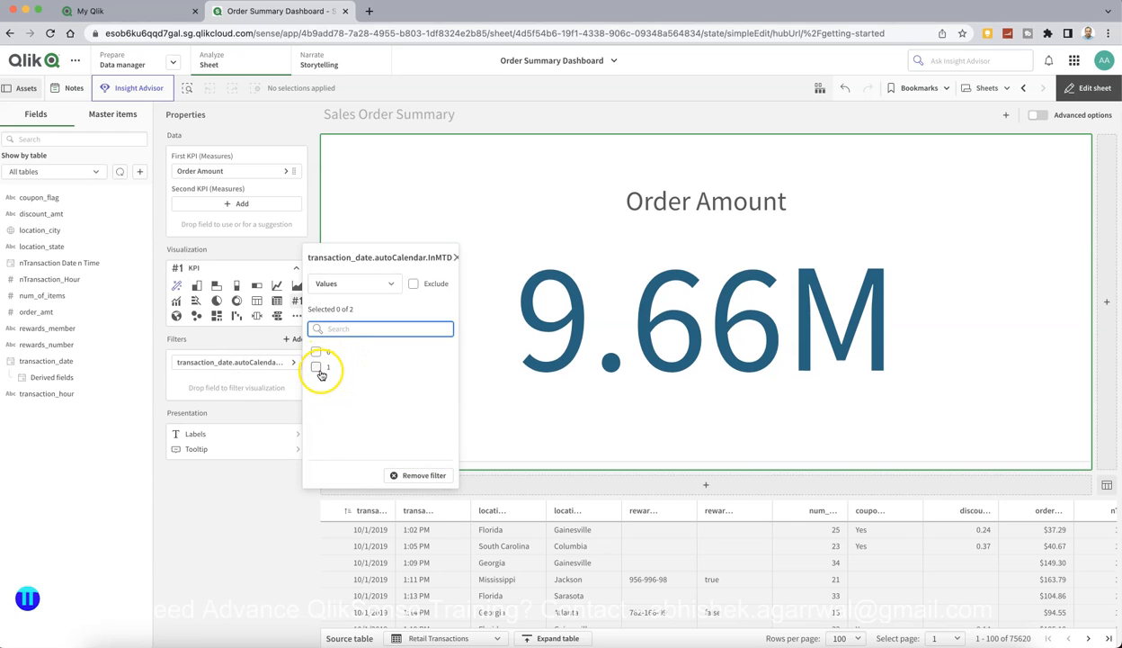
left_click(319, 370)
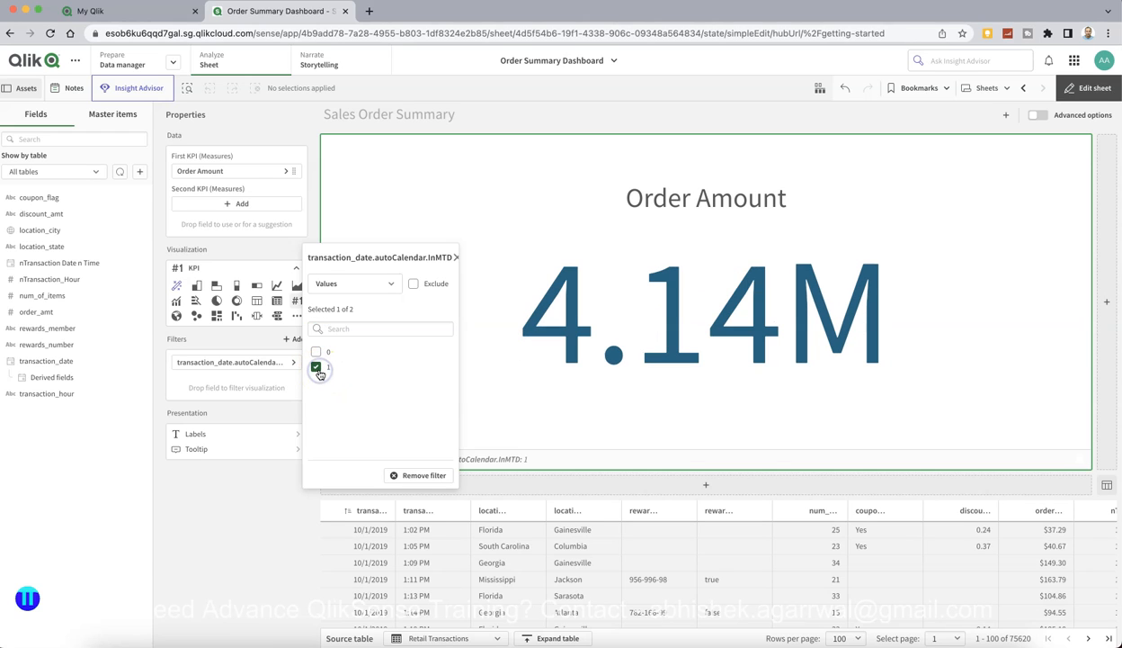
left_click(253, 522)
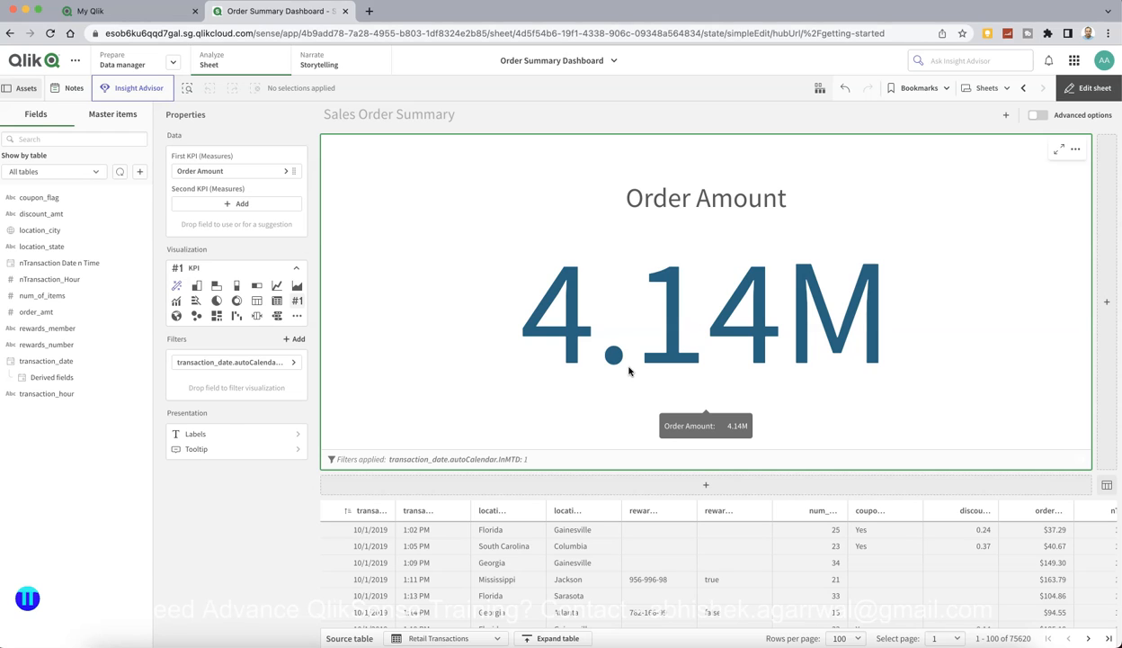
left_click(293, 362)
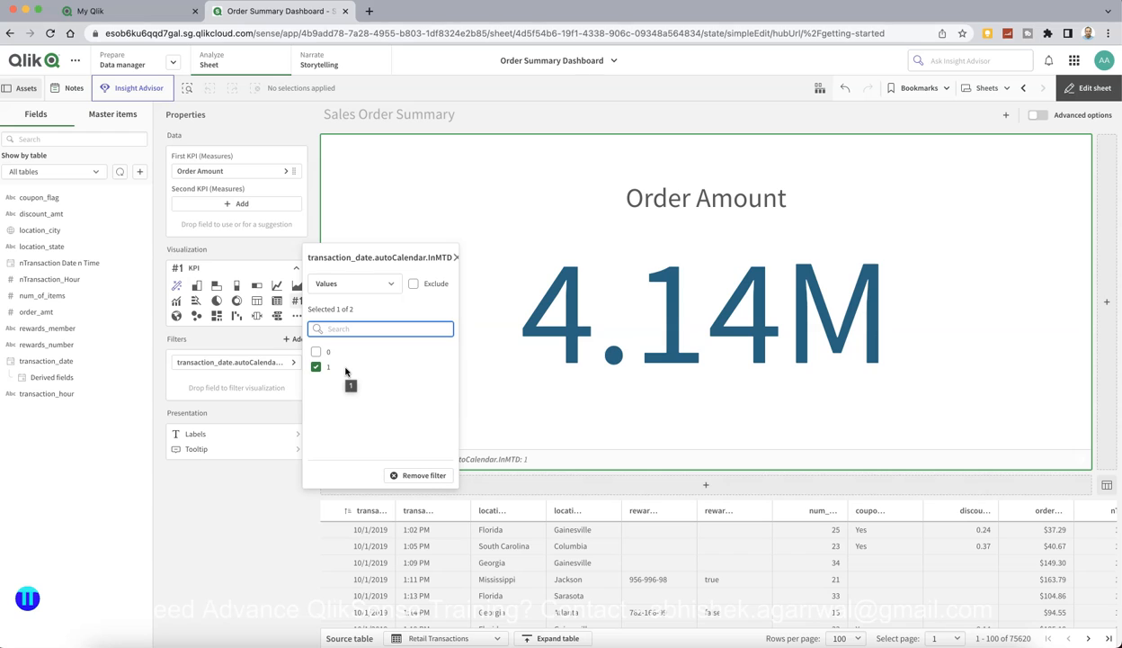
left_click(337, 371)
left_click(303, 403)
left_click(286, 385)
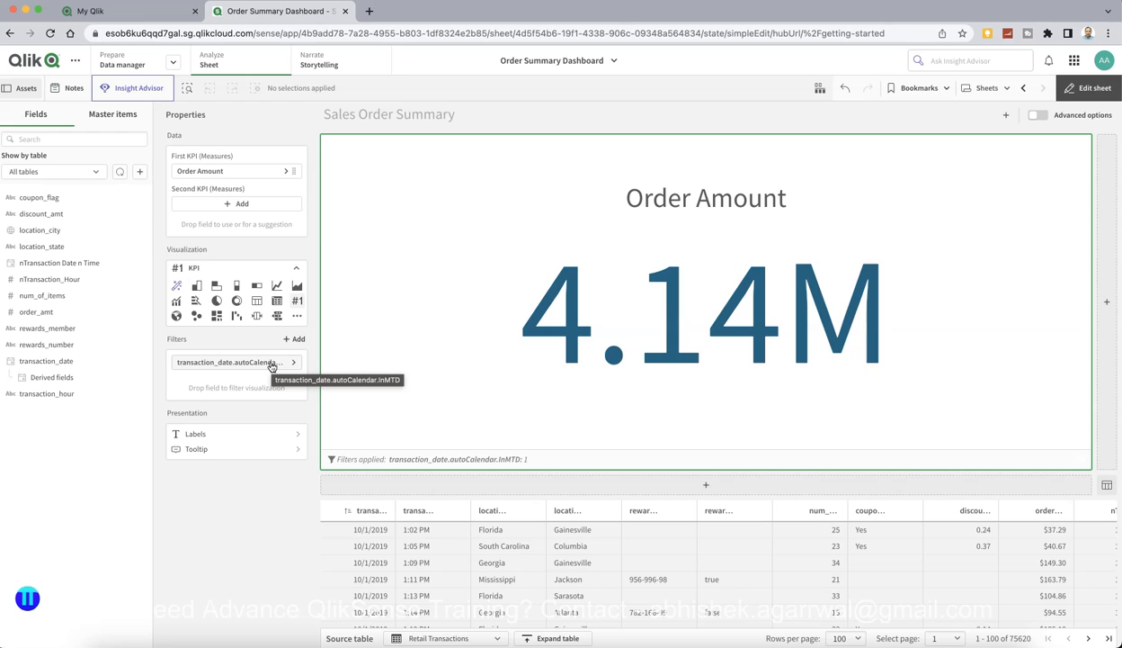
Add a second filter to the Order Amount KPI on the transaction_date derived field Year, selecting 2020
left_click(297, 339)
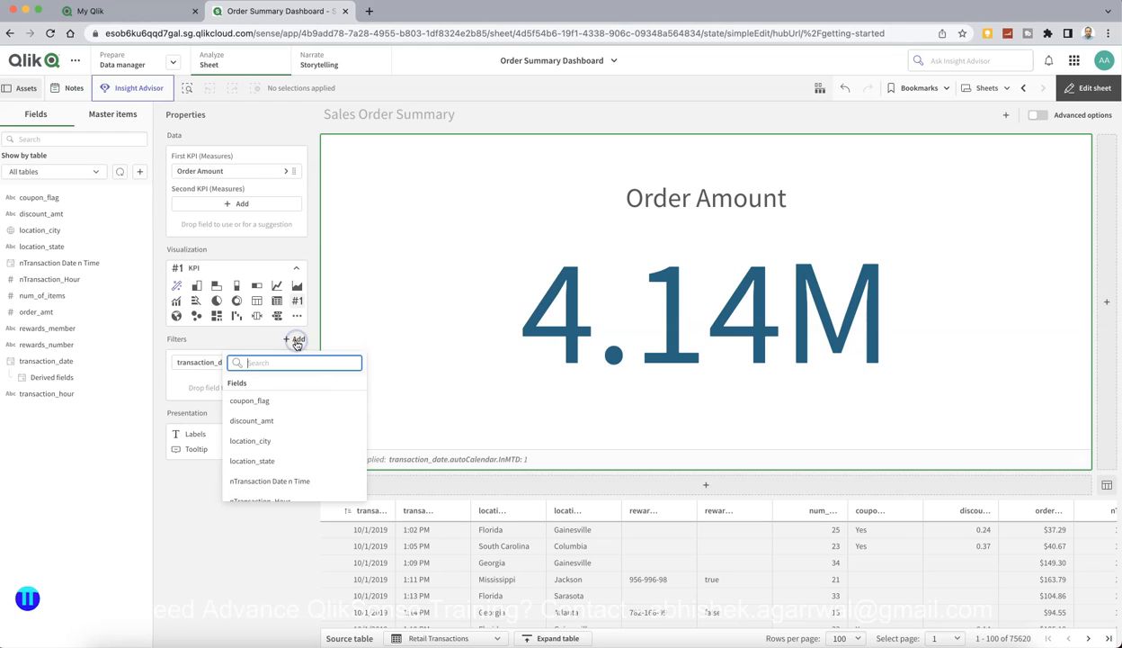
scroll(307, 410, "down", 5)
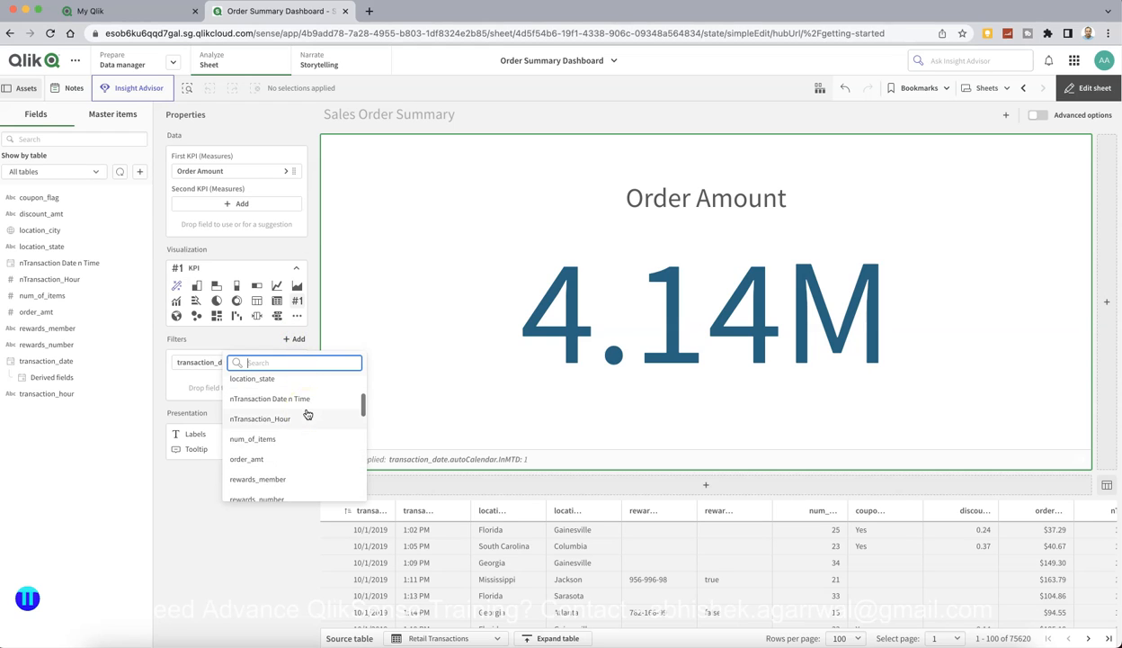
scroll(308, 414, "down", 6)
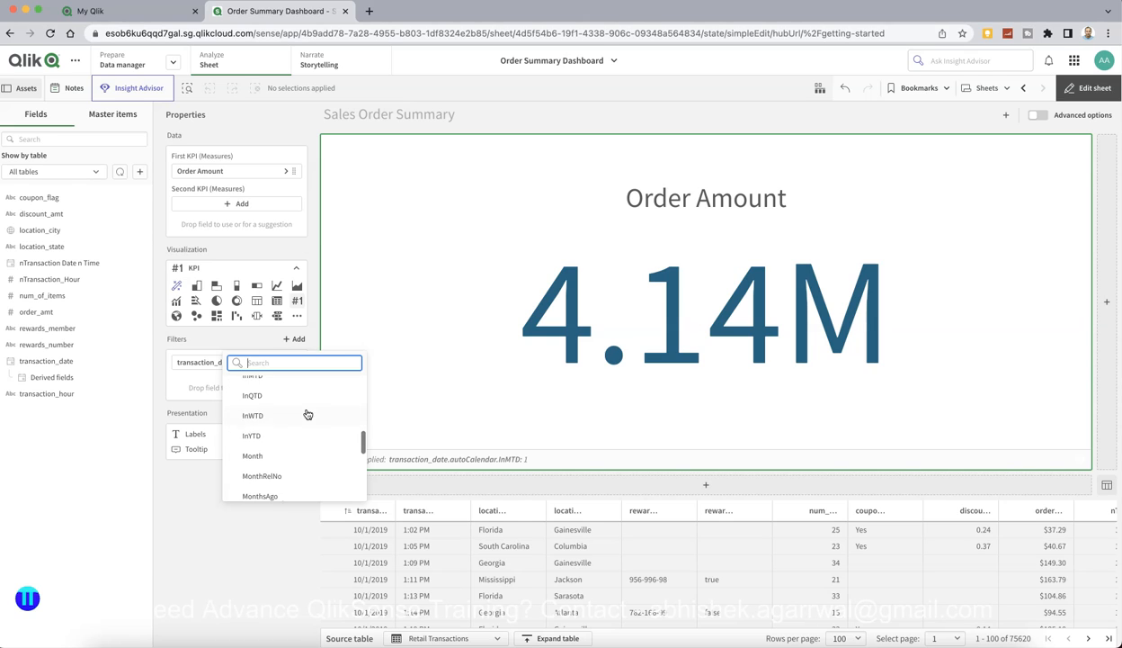
scroll(307, 414, "down", 5)
left_click(267, 452)
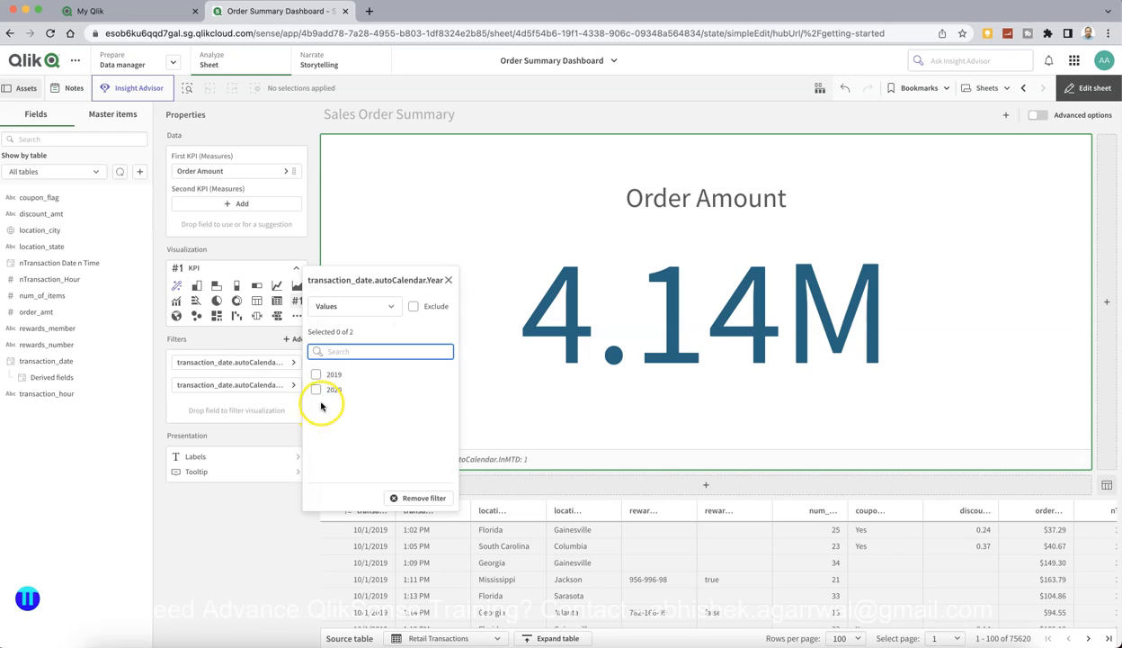
left_click(316, 391)
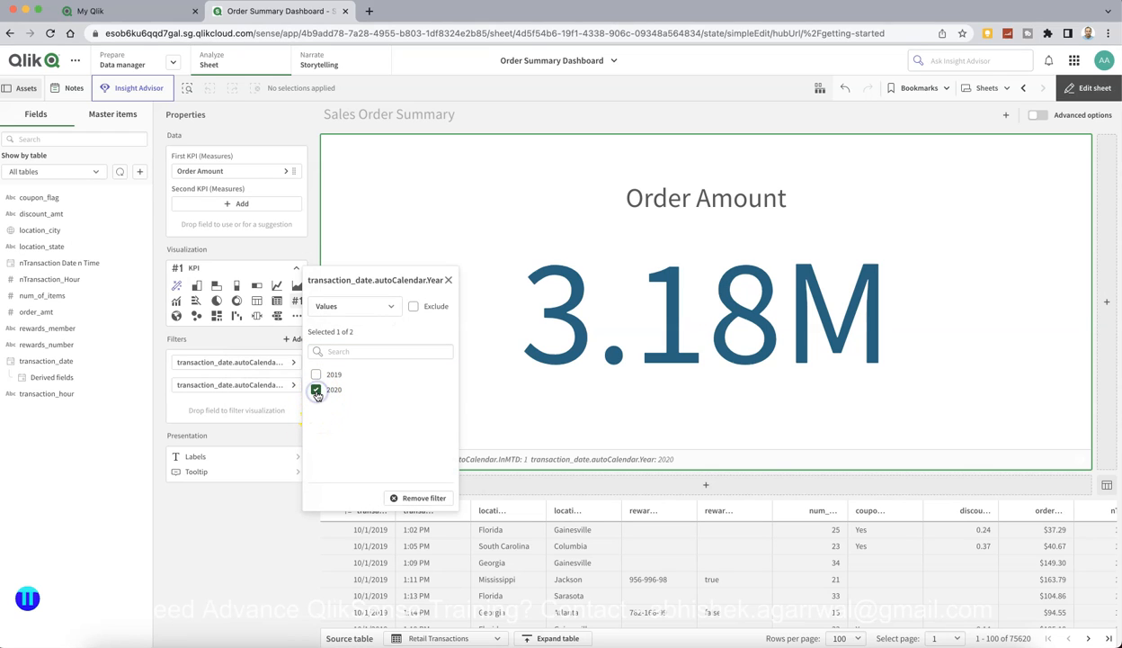
left_click(265, 604)
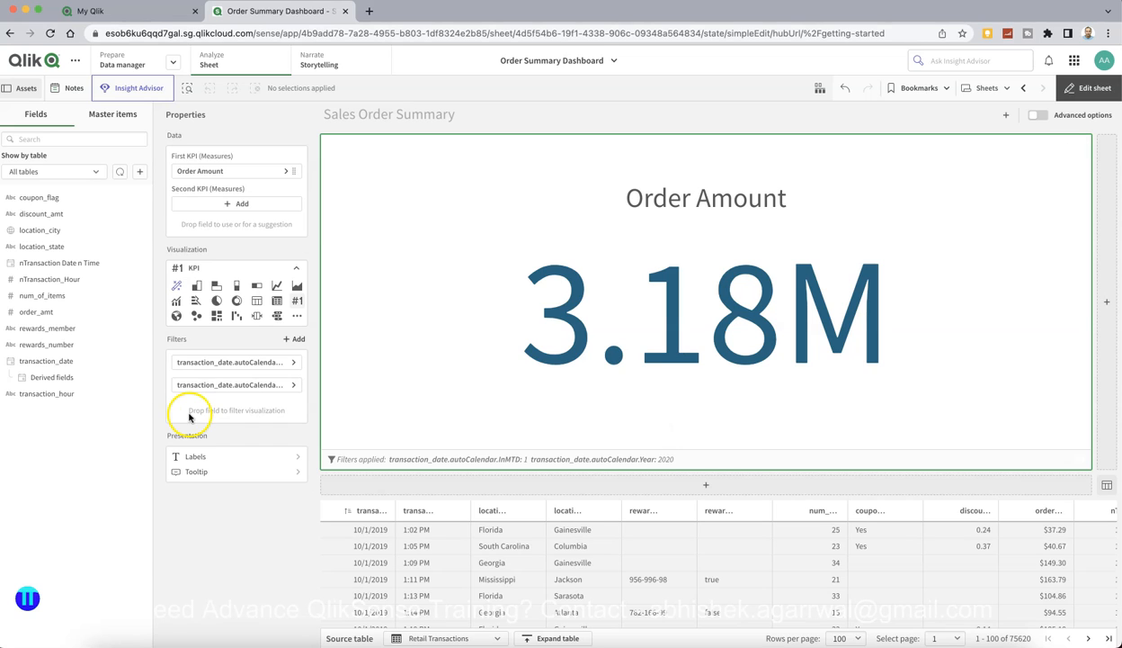
Expand the derived fields of transaction_date and relabel the KPI's measure CY MTD Order Amount
left_click(70, 384)
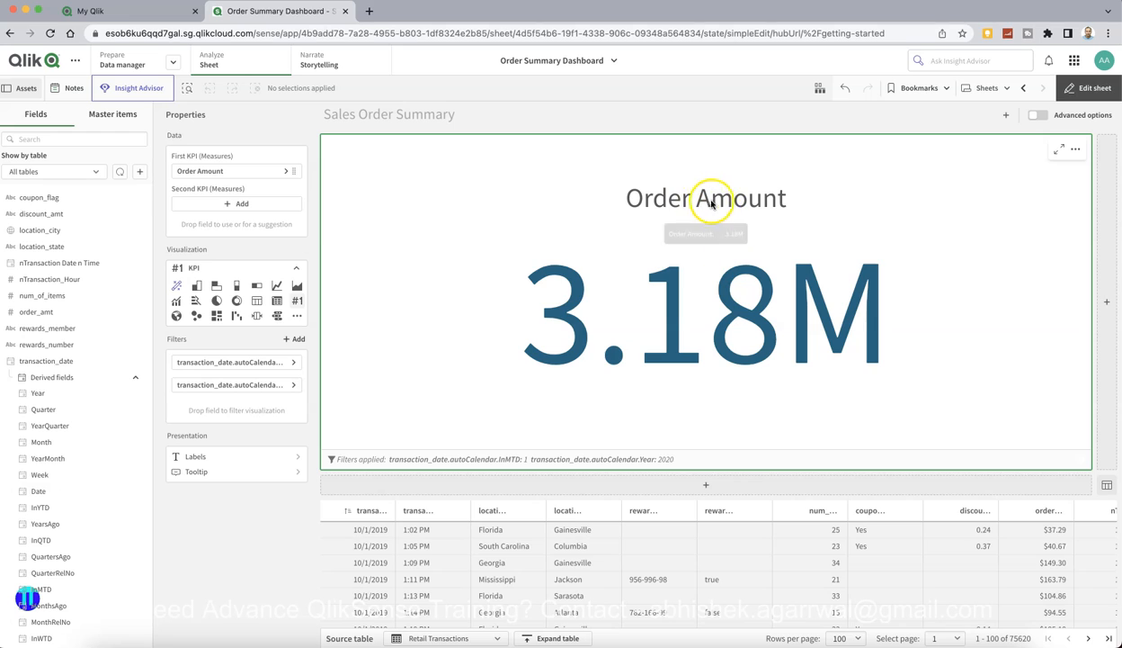
left_click(283, 170)
left_click(314, 241)
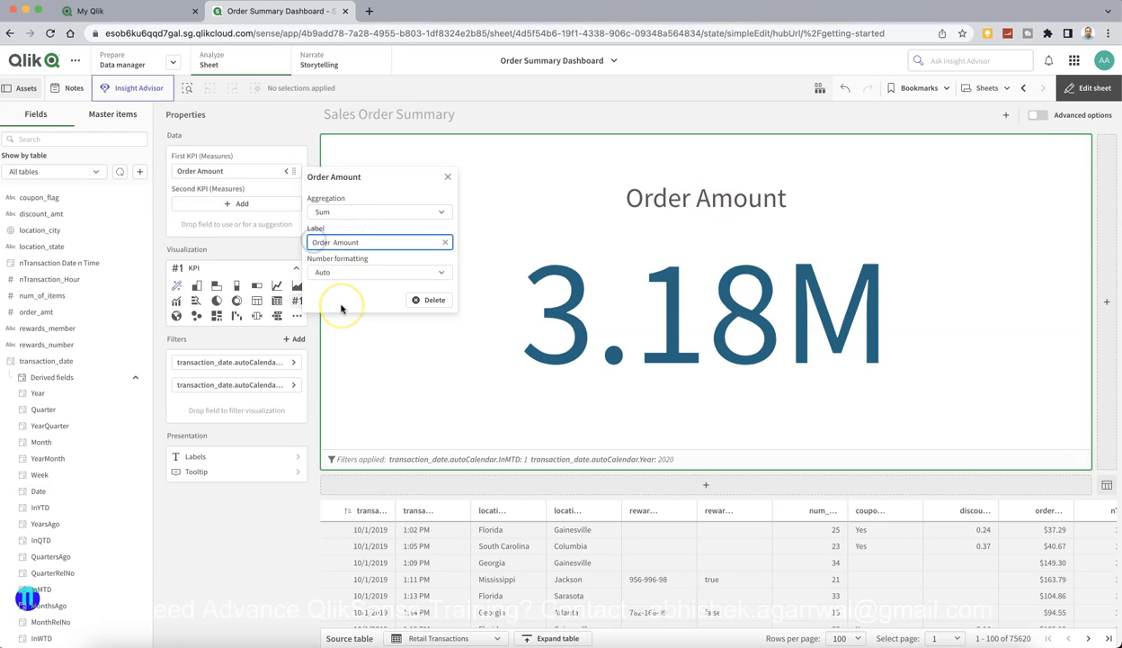
type("CY MTD")
key("Tab")
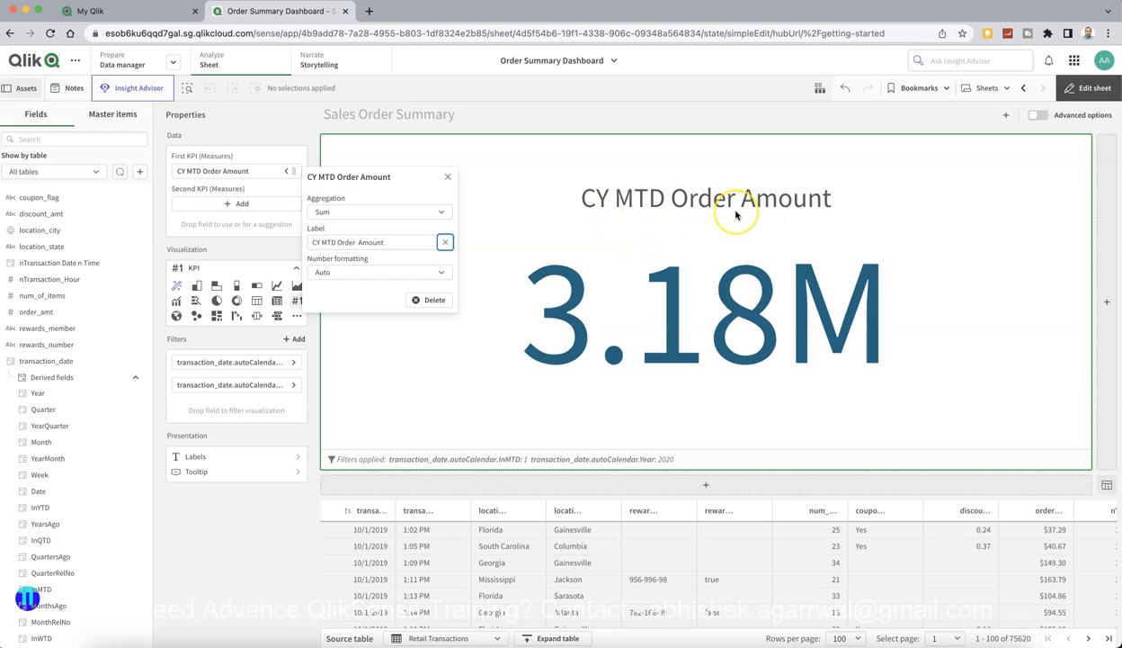
left_click(258, 529)
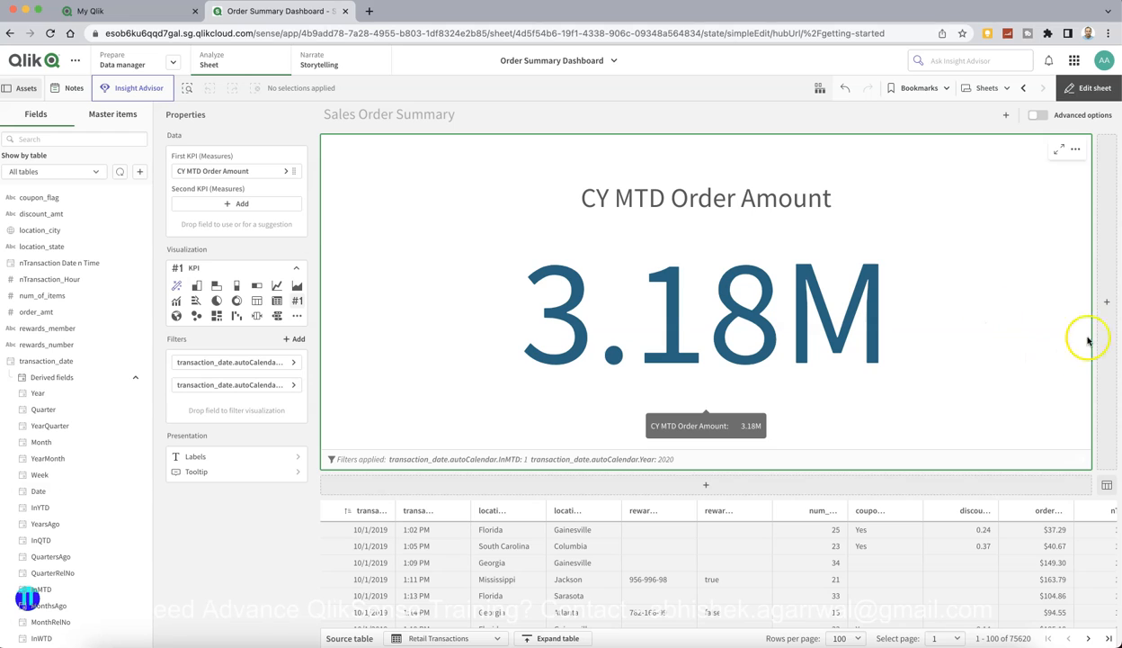
Add a second KPI visualization beside the CY MTD Order Amount KPI with Sum(order_amt) as its first measure
left_click(1108, 307)
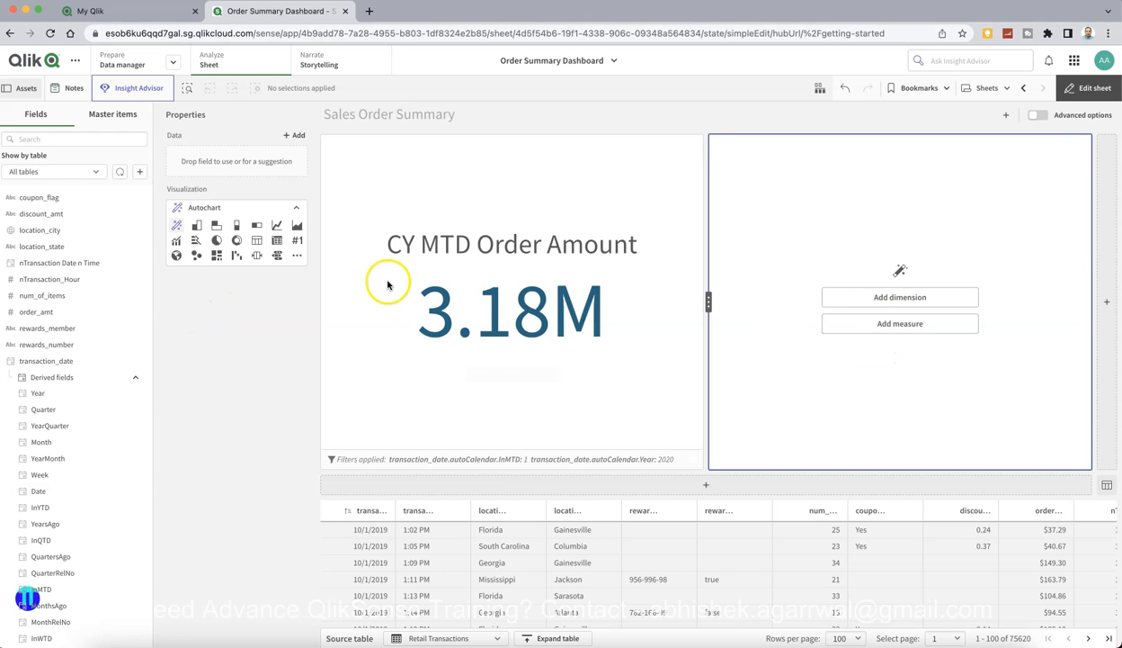
left_click(298, 241)
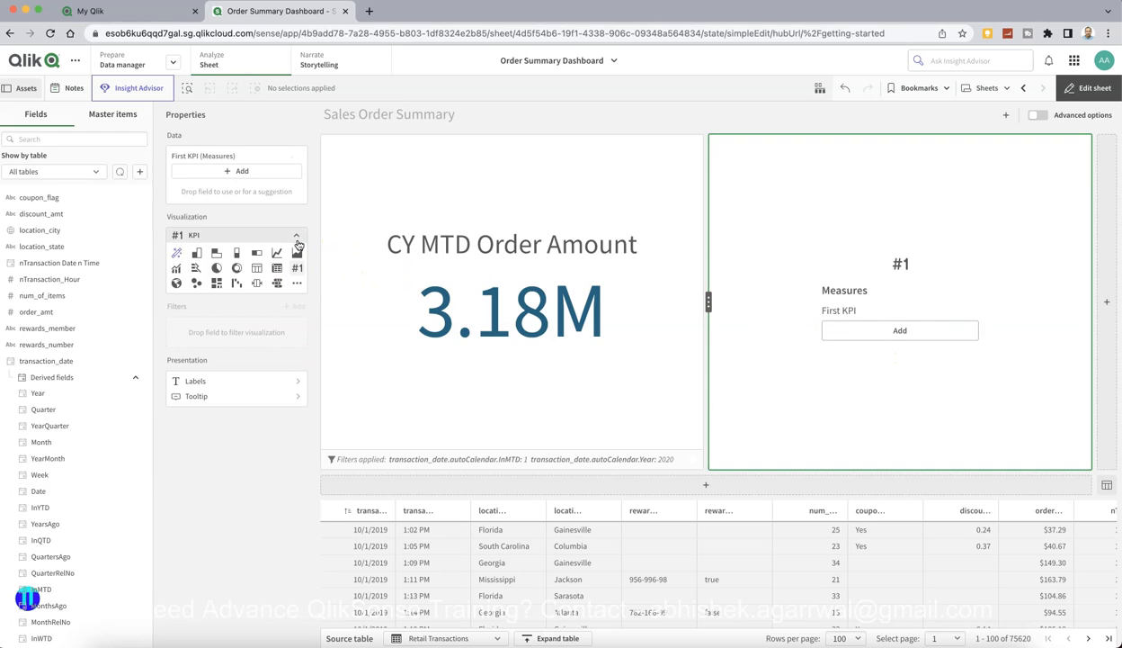
left_click(855, 337)
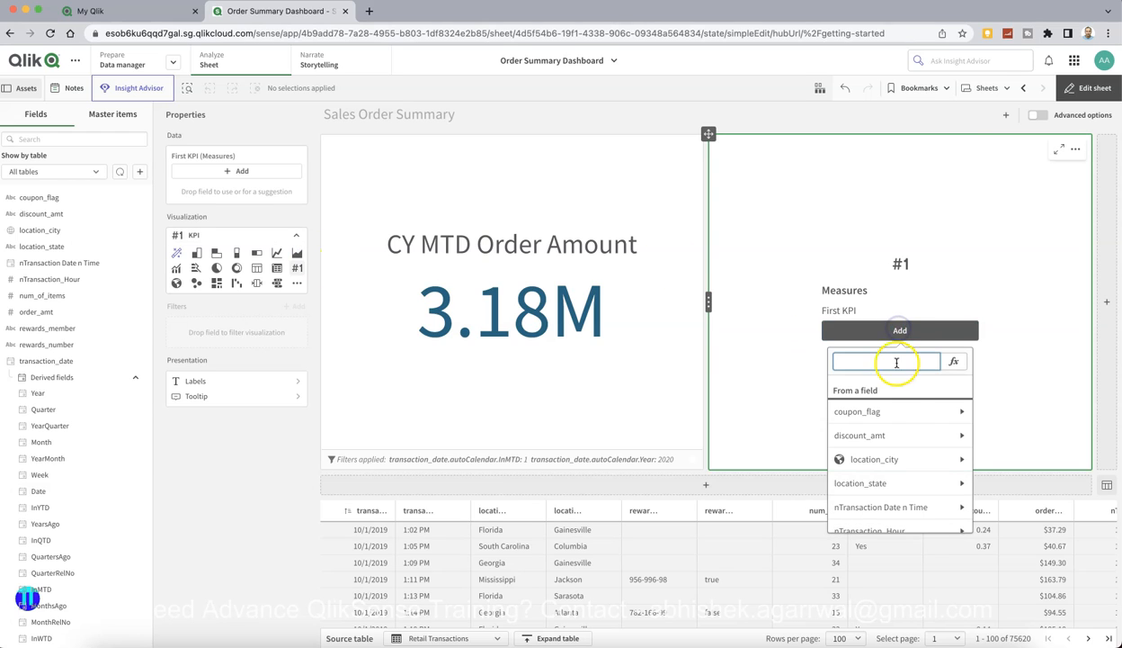
scroll(898, 478, "down", 1)
scroll(899, 477, "down", 2)
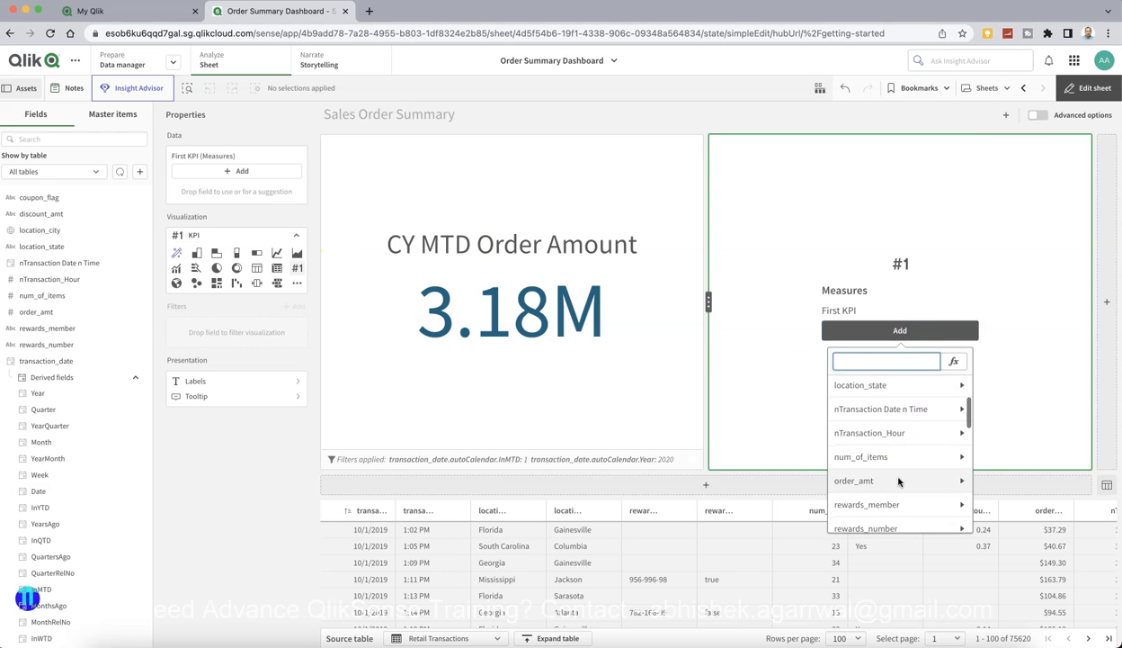
left_click(898, 476)
left_click(877, 405)
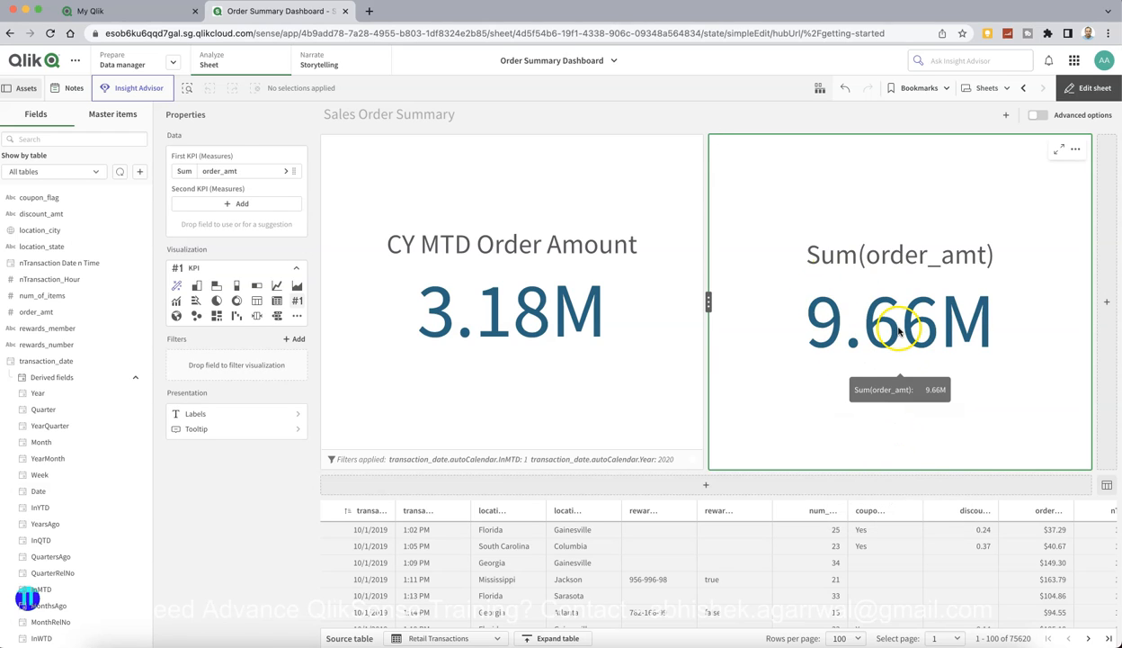
Filter the new Sum(order_amt) KPI by the transaction_date derived field Year, selecting 2020
left_click(297, 340)
scroll(283, 430, "down", 3)
scroll(284, 434, "down", 10)
left_click(252, 421)
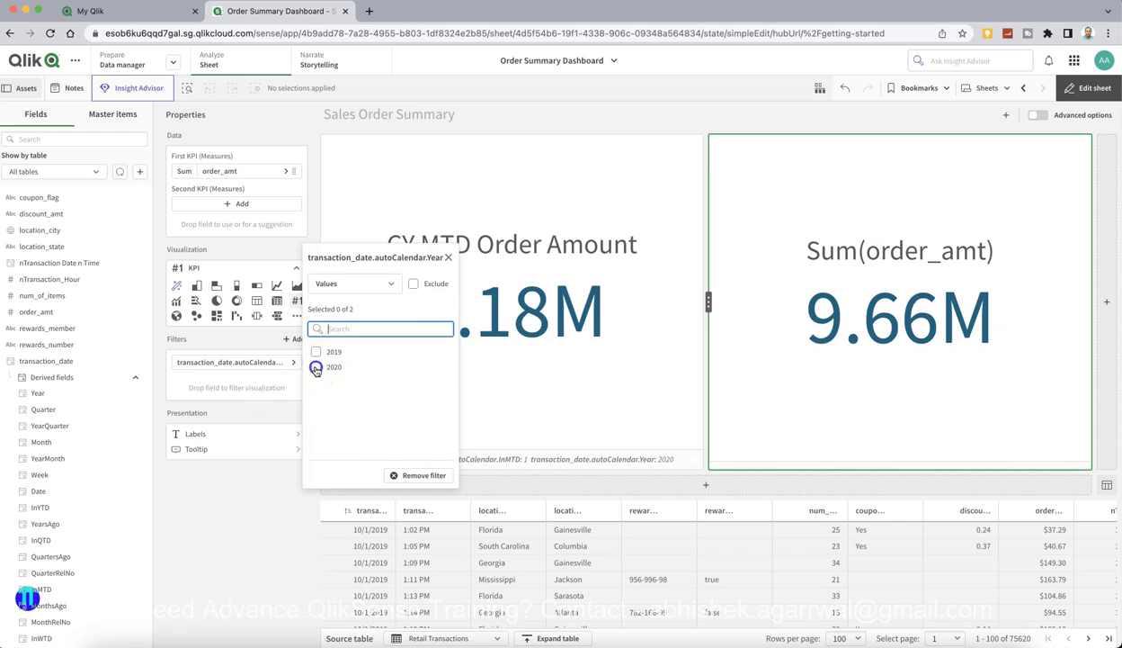
left_click(316, 368)
left_click(281, 387)
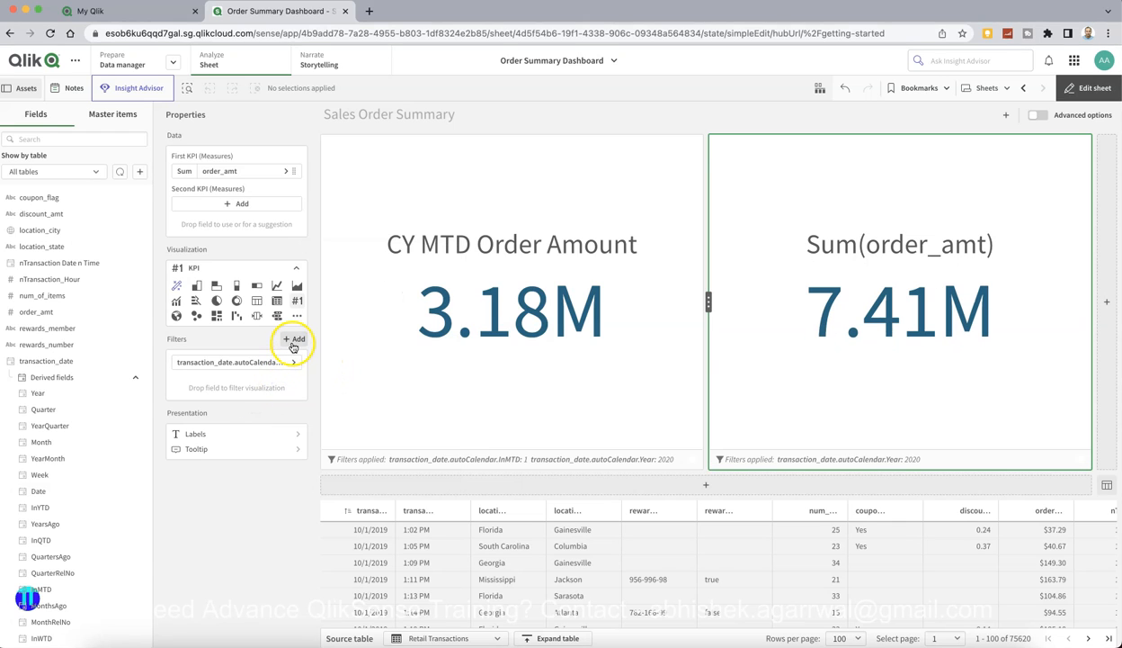
Find the transaction_date.InYTD field with the search "ytd" and add it as a filter with value 1 to the second KPI
left_click(294, 342)
type("yt")
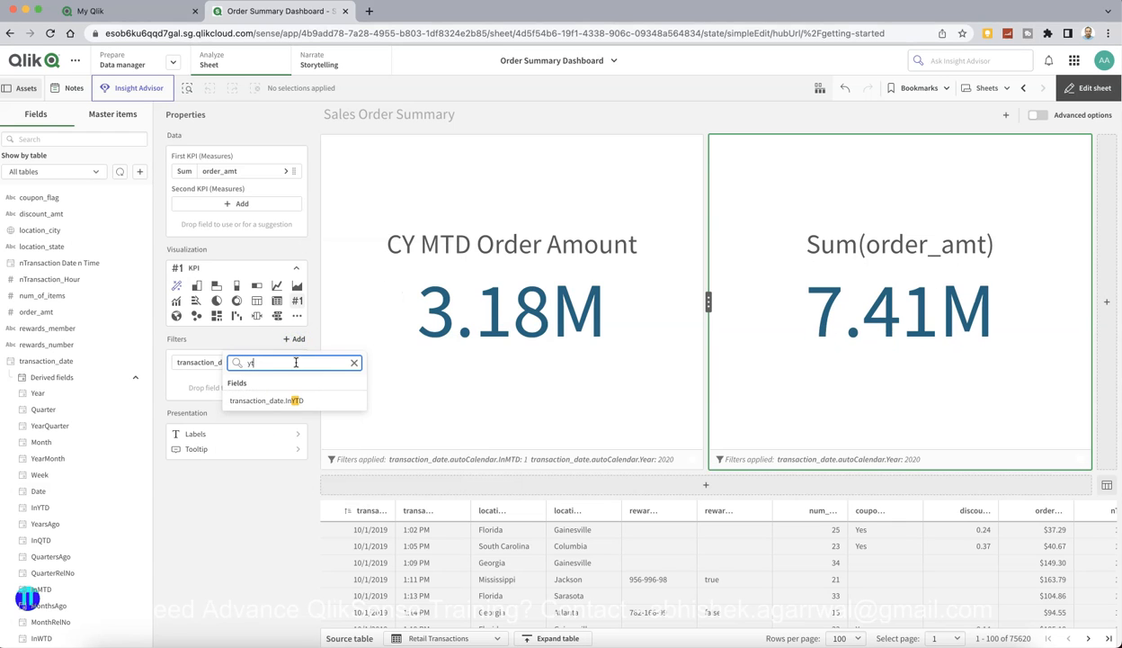
type("d")
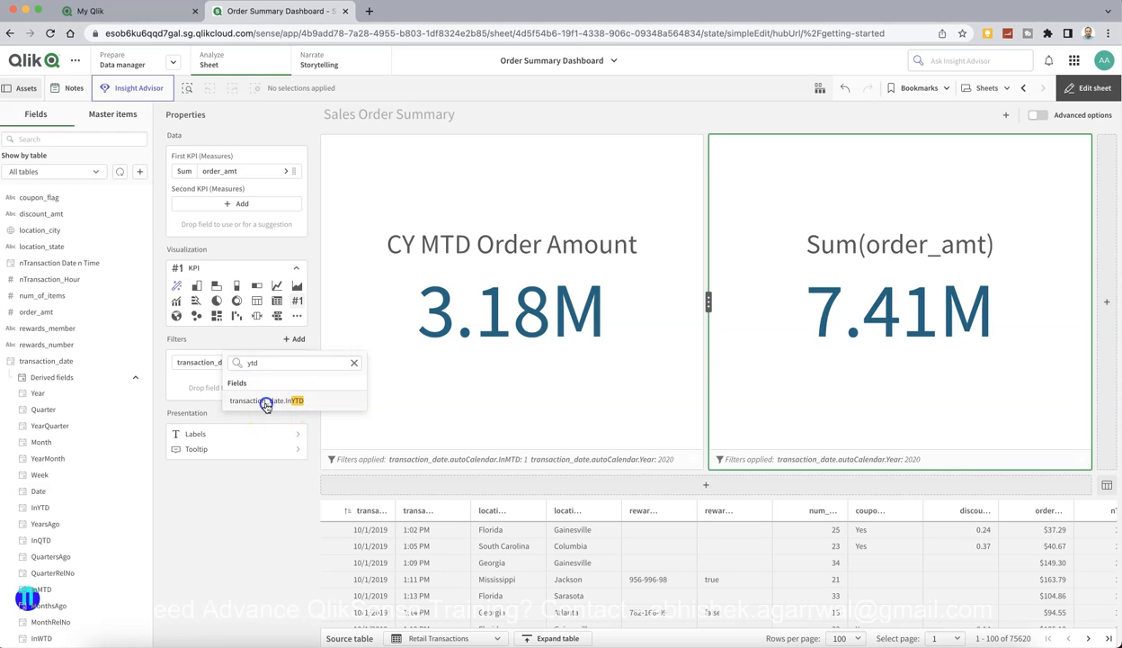
left_click(263, 400)
left_click(317, 390)
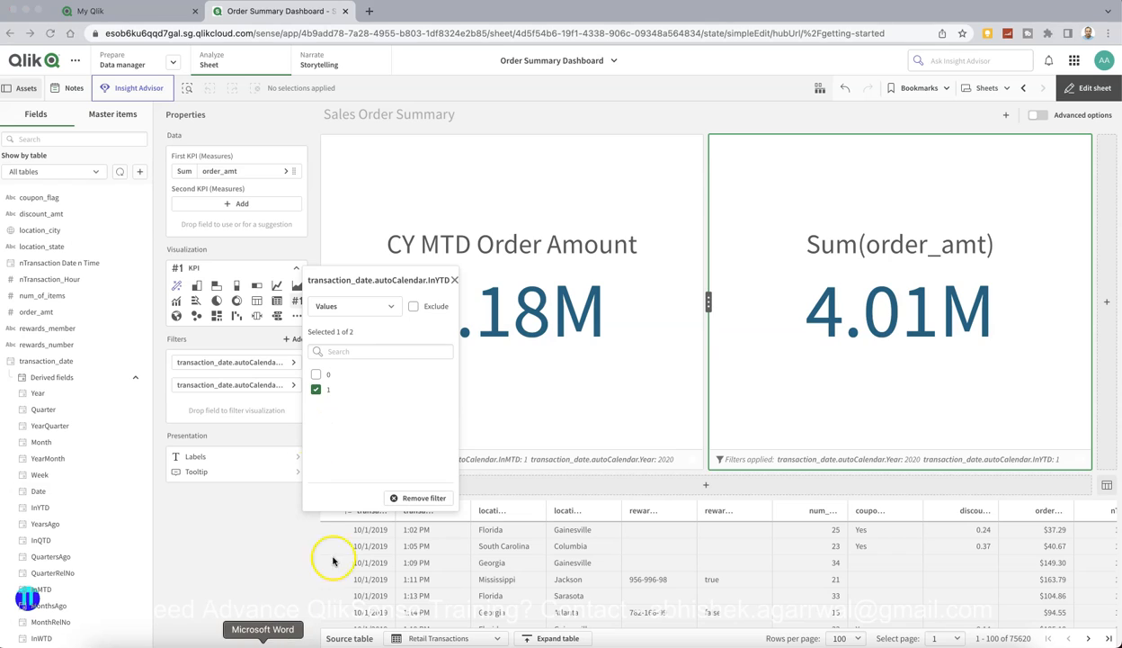
key("super+q")
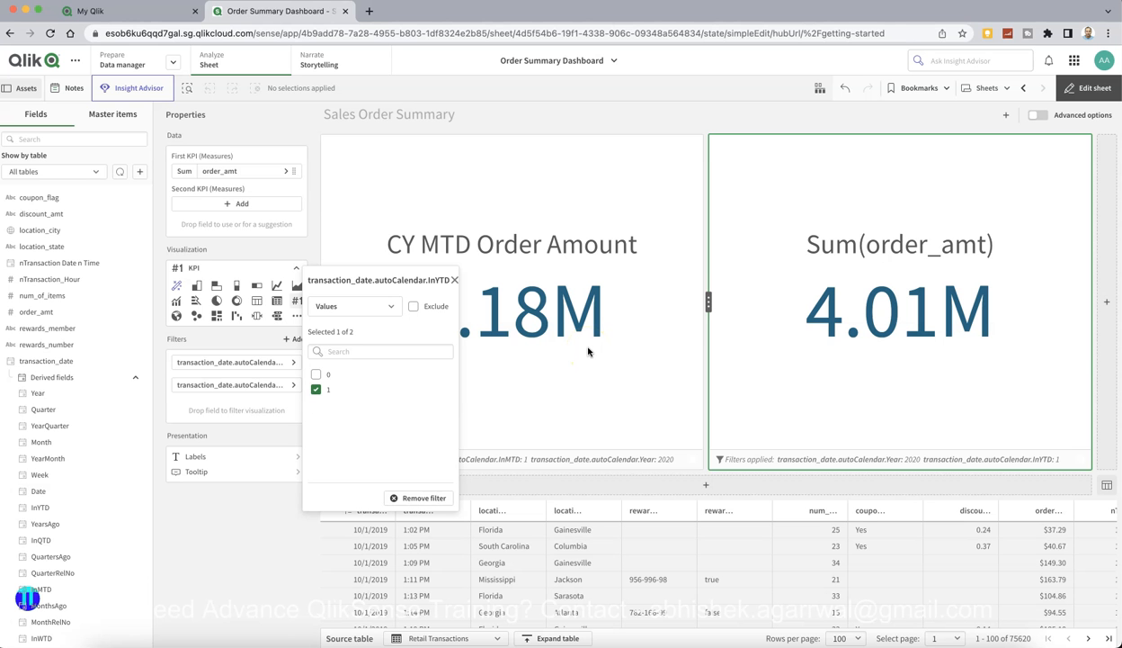
left_click(244, 500)
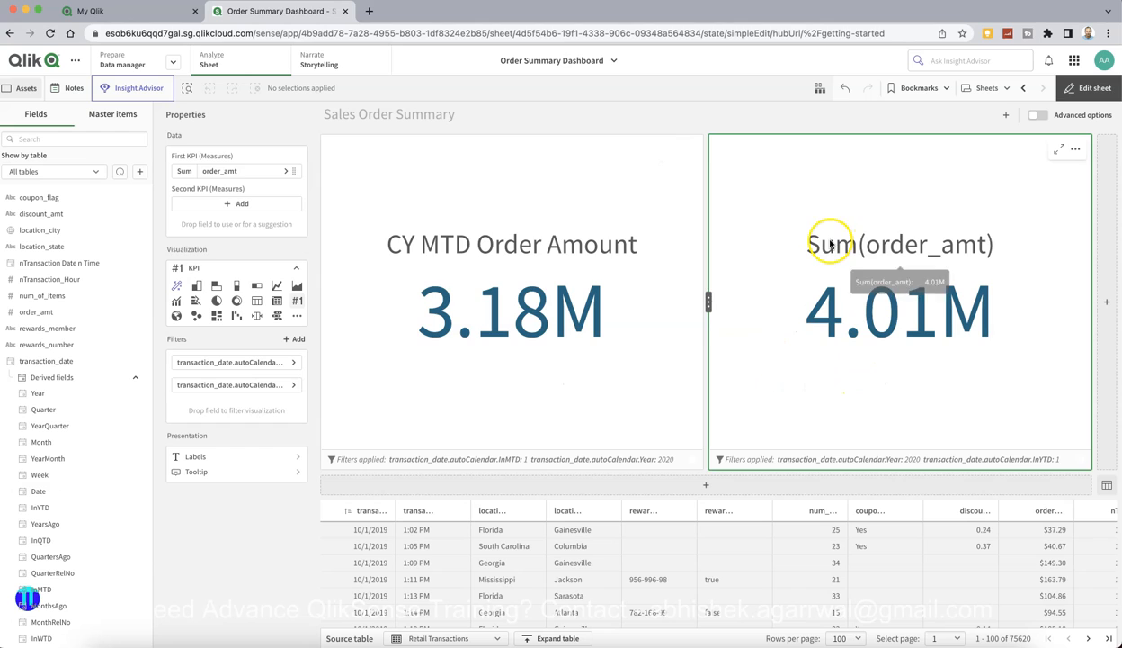
Label the second KPI's order_amt measure CYTD Order Amount
left_click(287, 173)
left_click(334, 241)
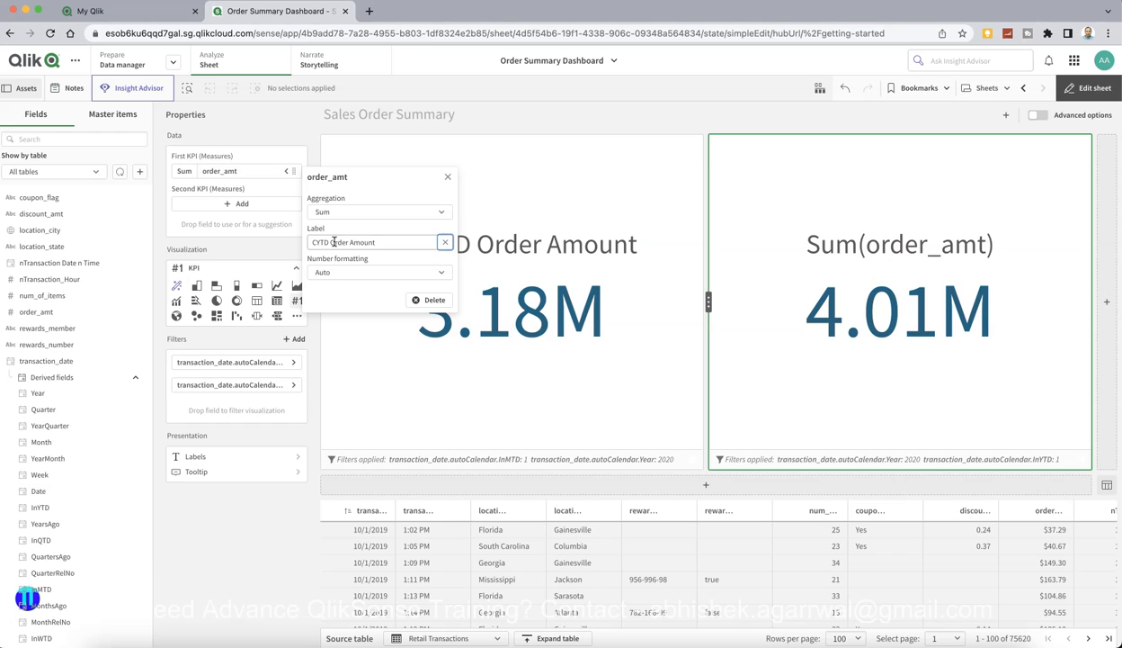
left_click(249, 537)
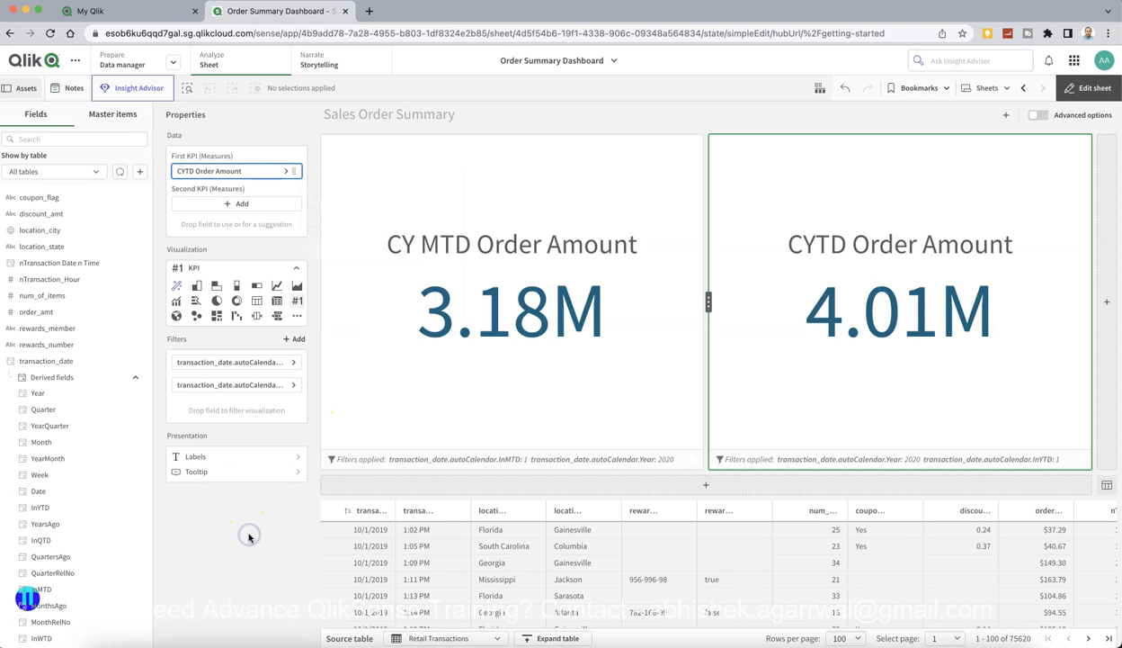
Add a third KPI visualization beside the CYTD Order Amount KPI with Sum(order_amt) as its first measure
left_click(1107, 303)
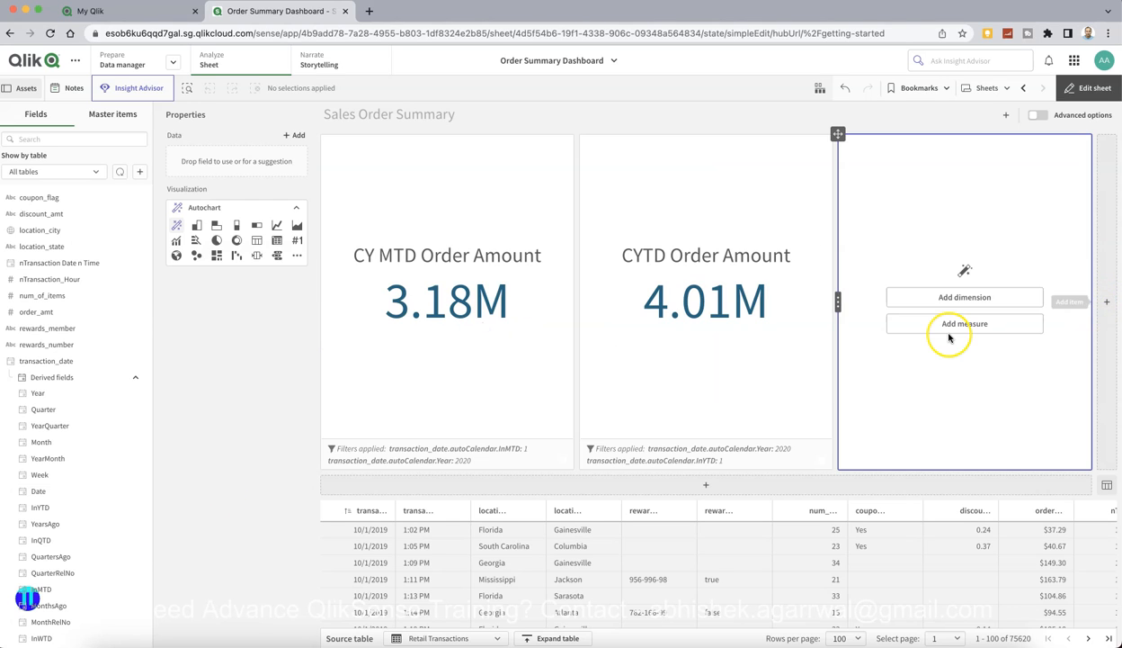
left_click(298, 241)
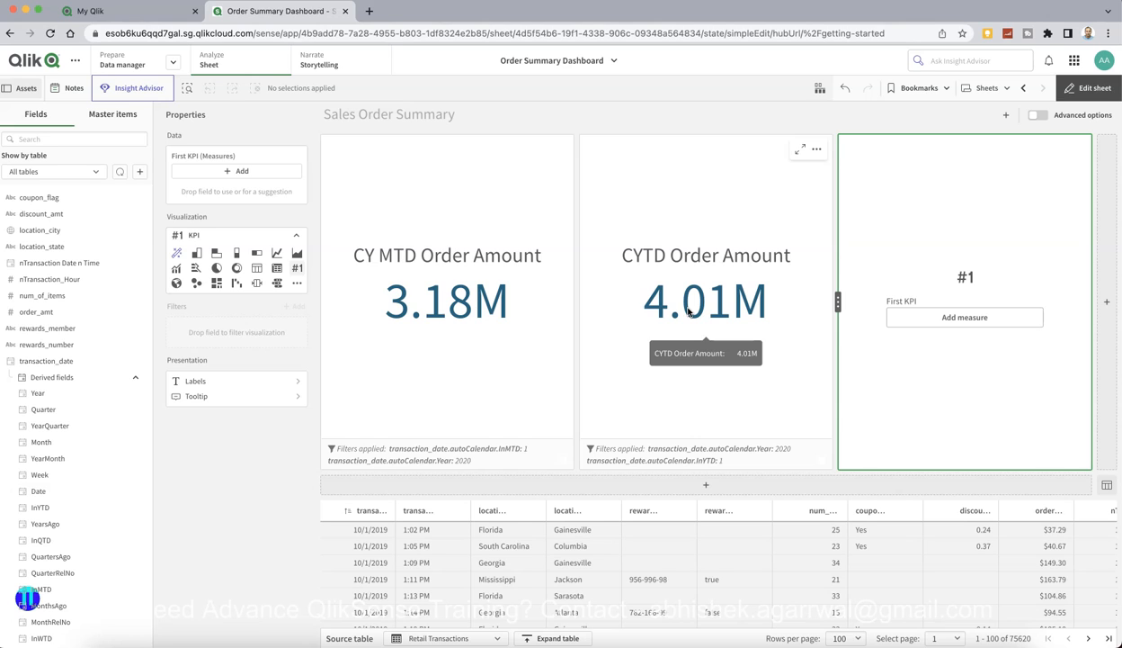
left_click(980, 316)
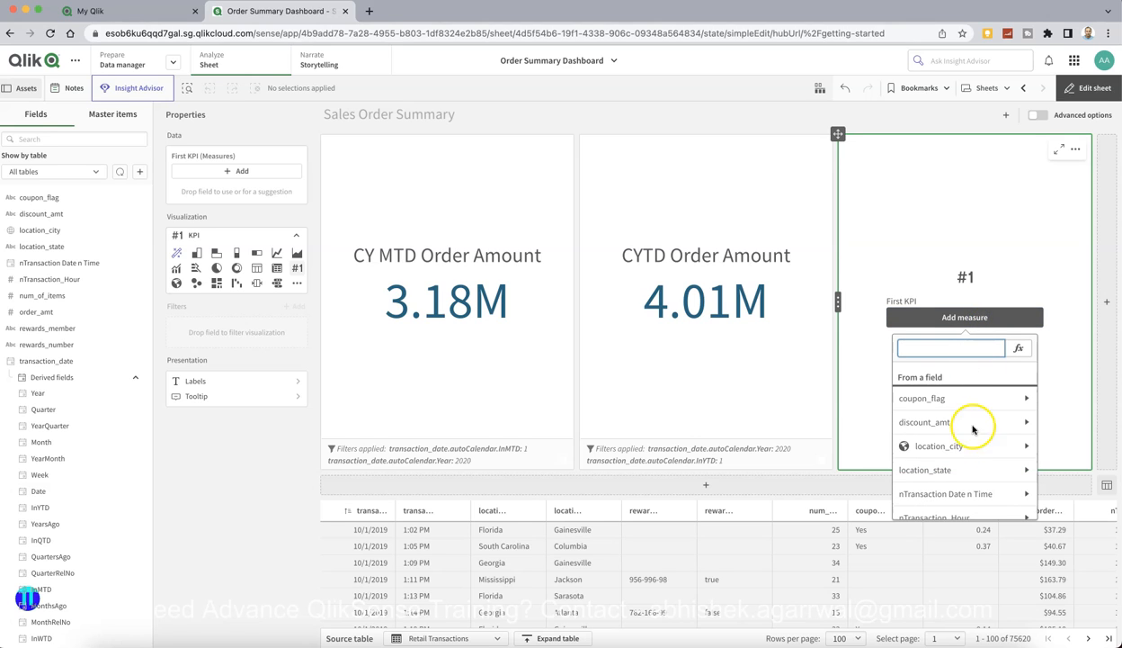
scroll(973, 430, "down", 5)
left_click(975, 454)
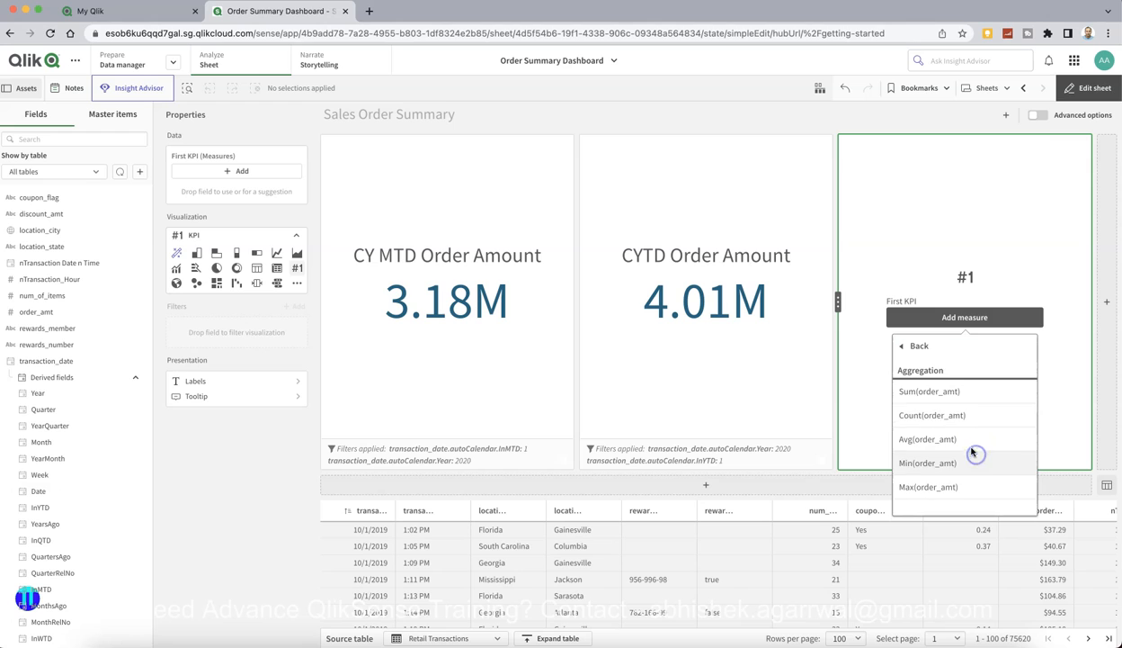
left_click(939, 392)
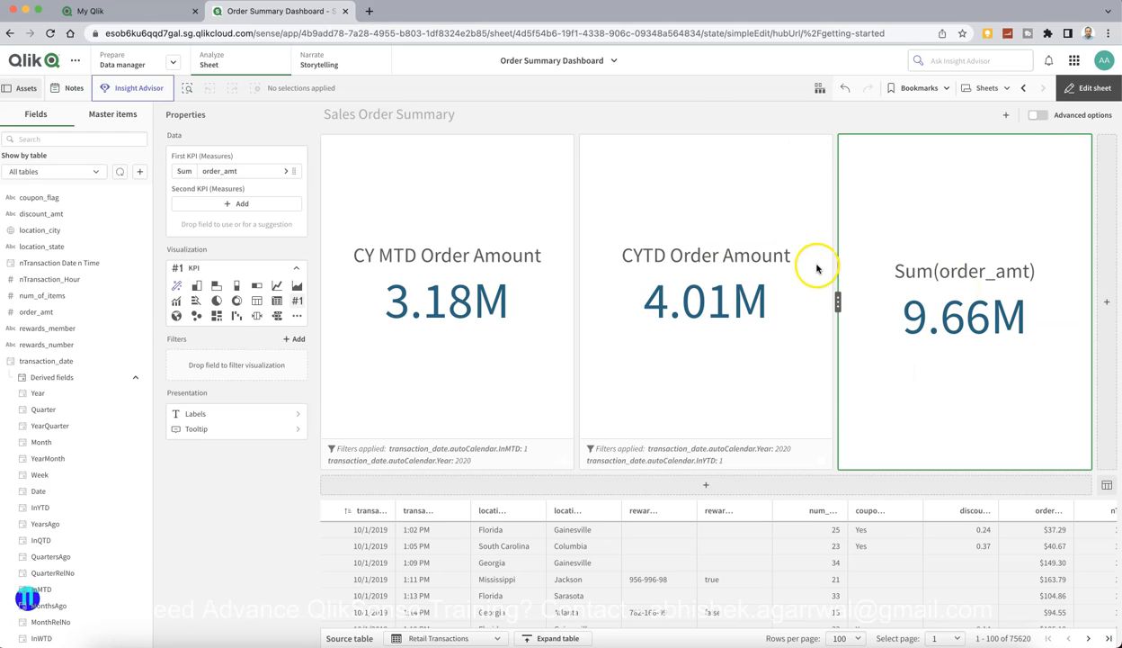
Label the third KPI's order_amt measure PYTD Order Amount
left_click(284, 170)
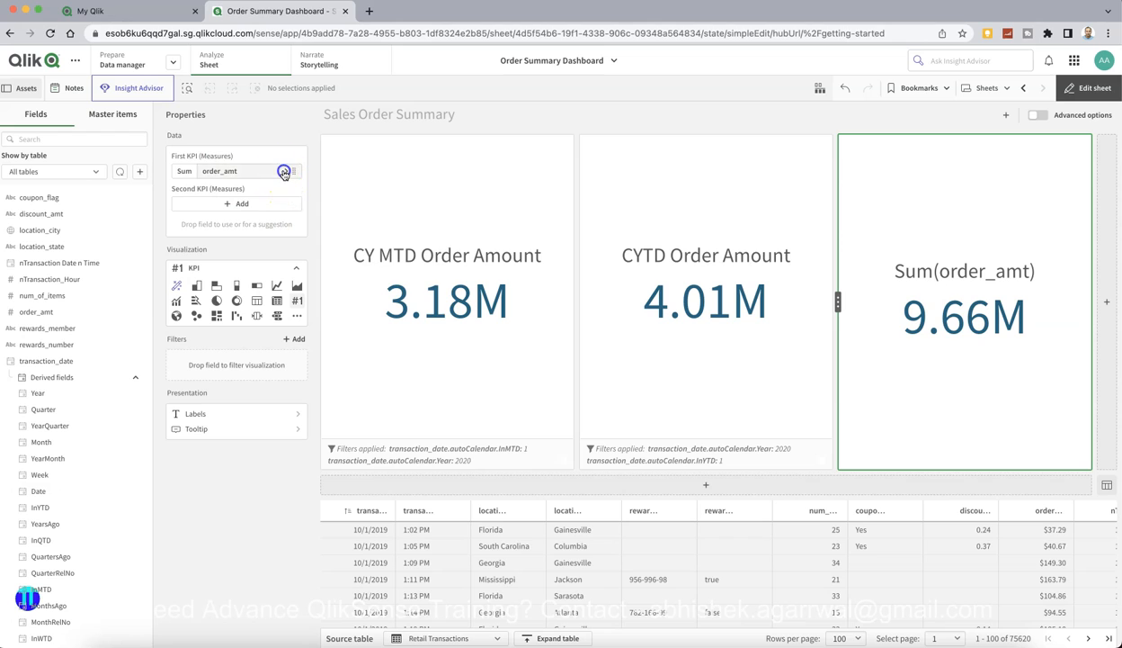
left_click(343, 241)
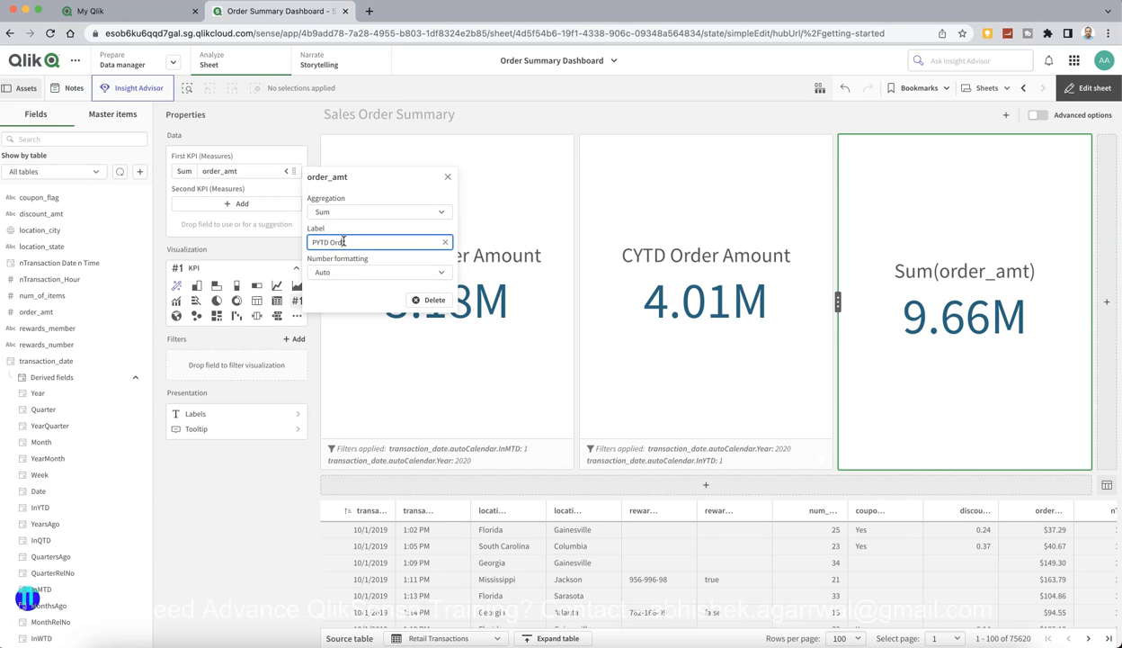
key("Tab")
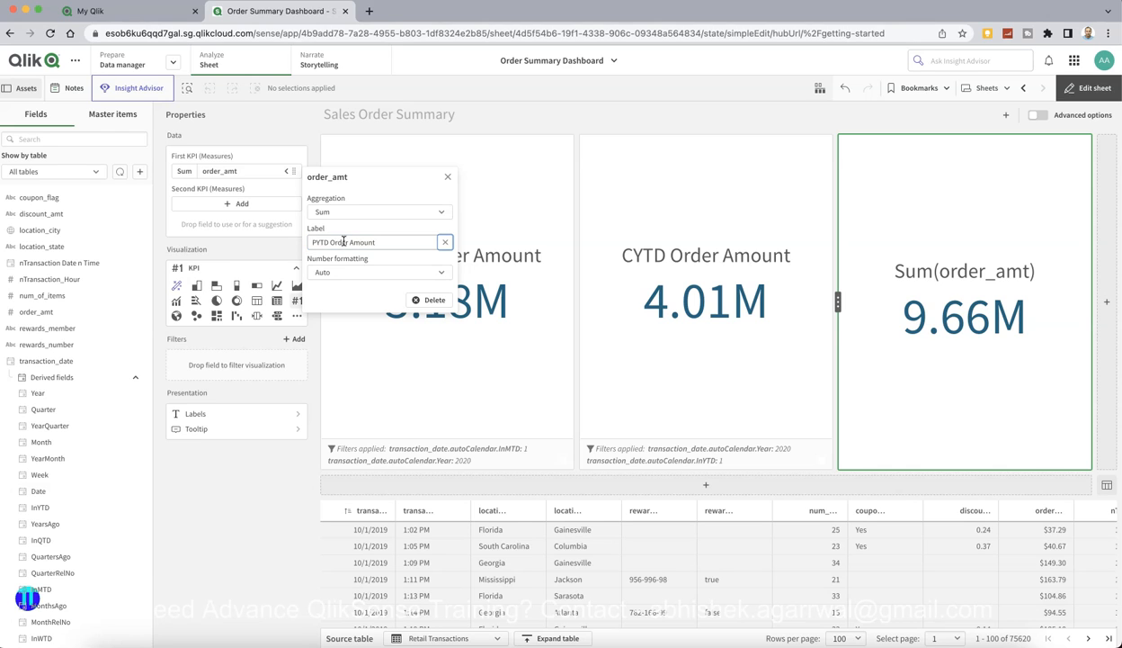
left_click(271, 393)
Find the transaction_date Year field with the search "year" and filter the PYTD Order Amount KPI to 2019
left_click(297, 339)
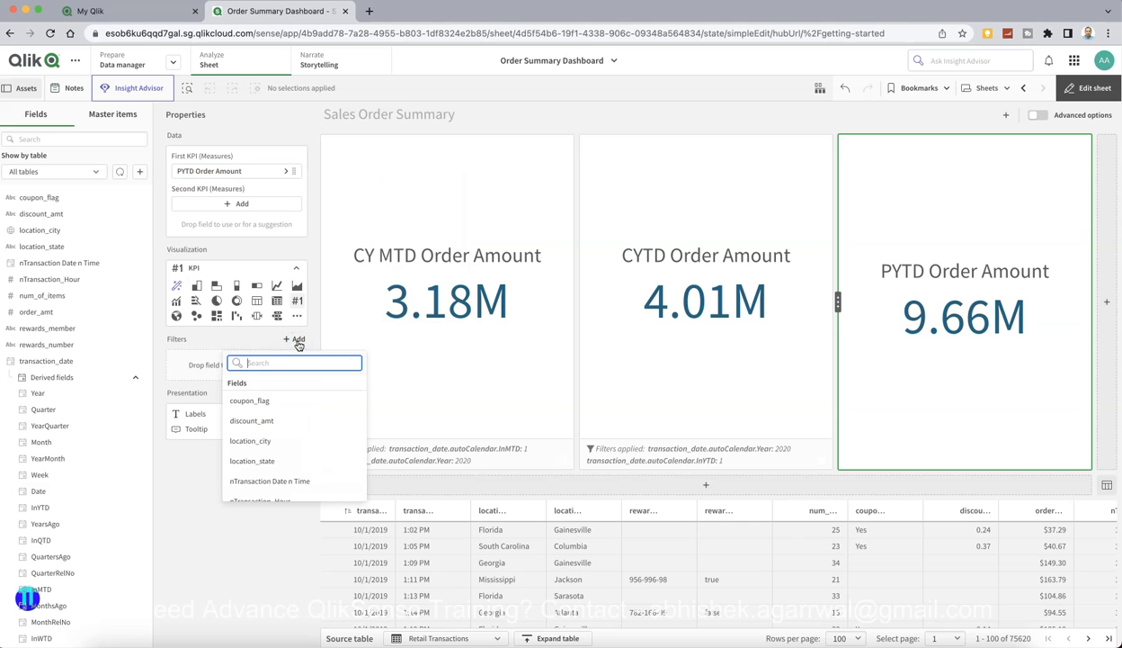
type("year")
left_click(304, 400)
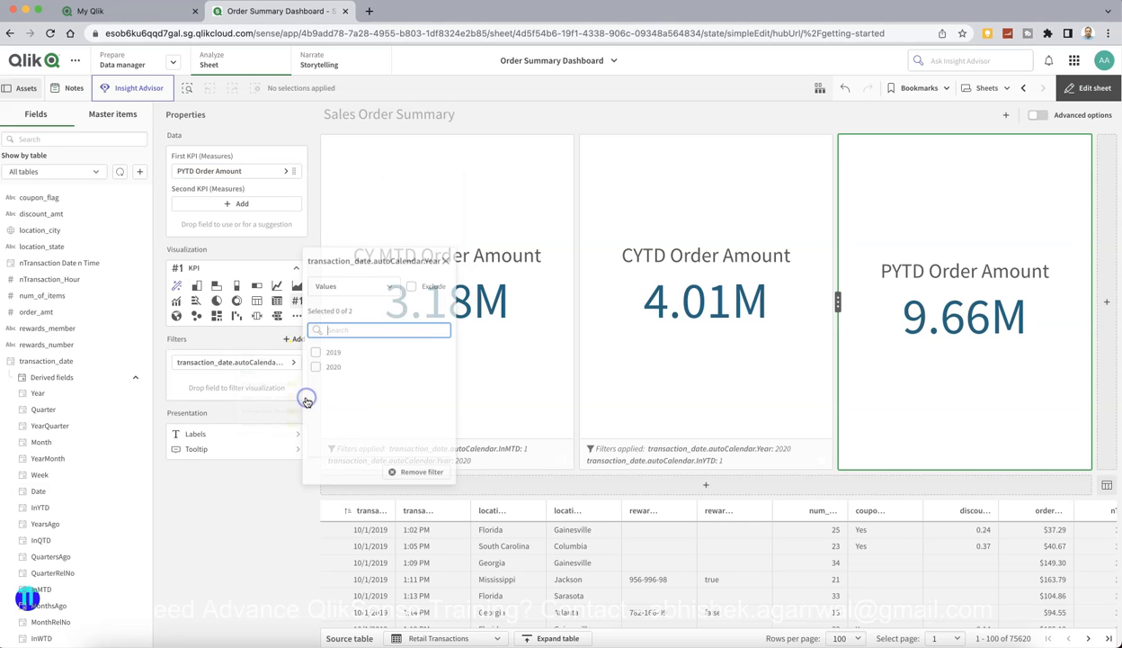
left_click(317, 353)
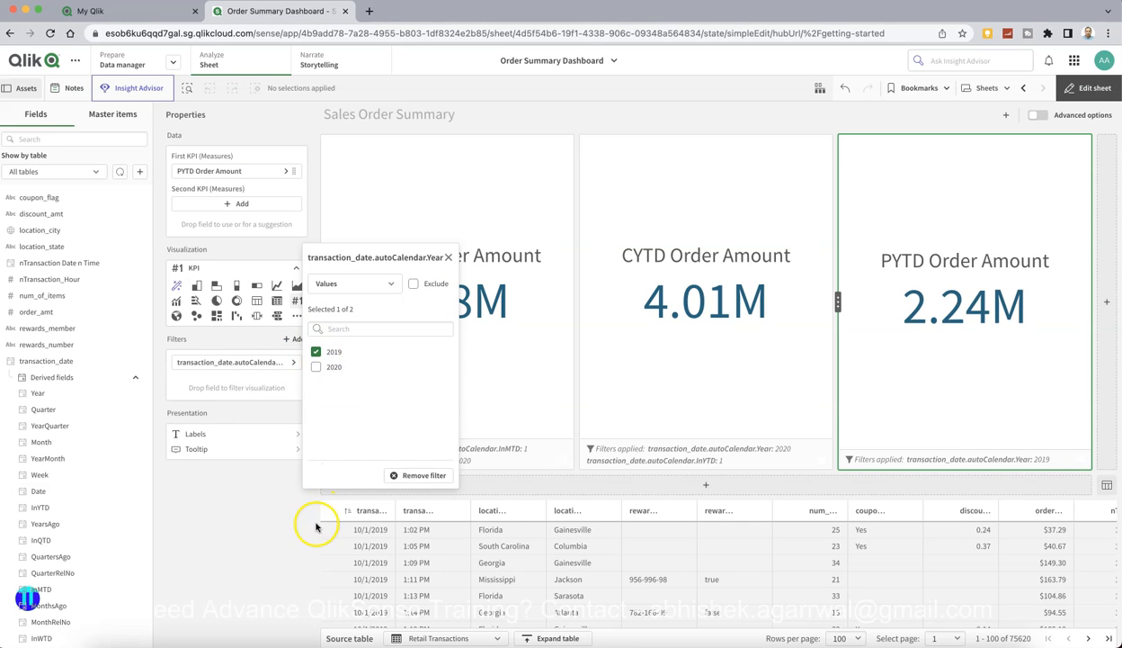
left_click(449, 257)
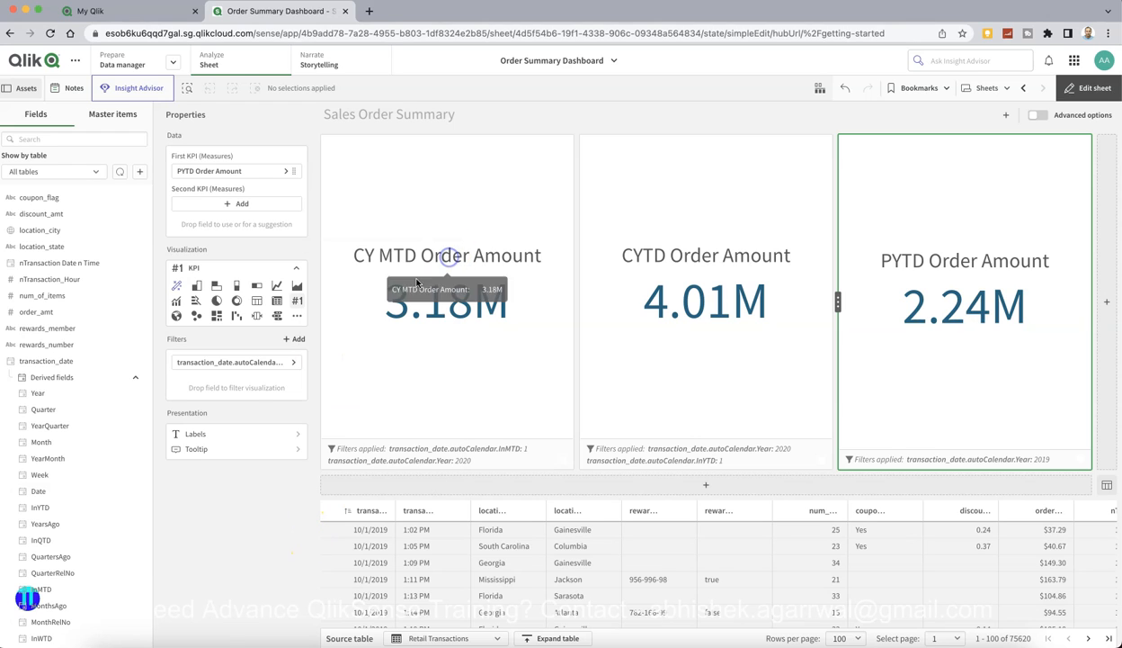
left_click(297, 339)
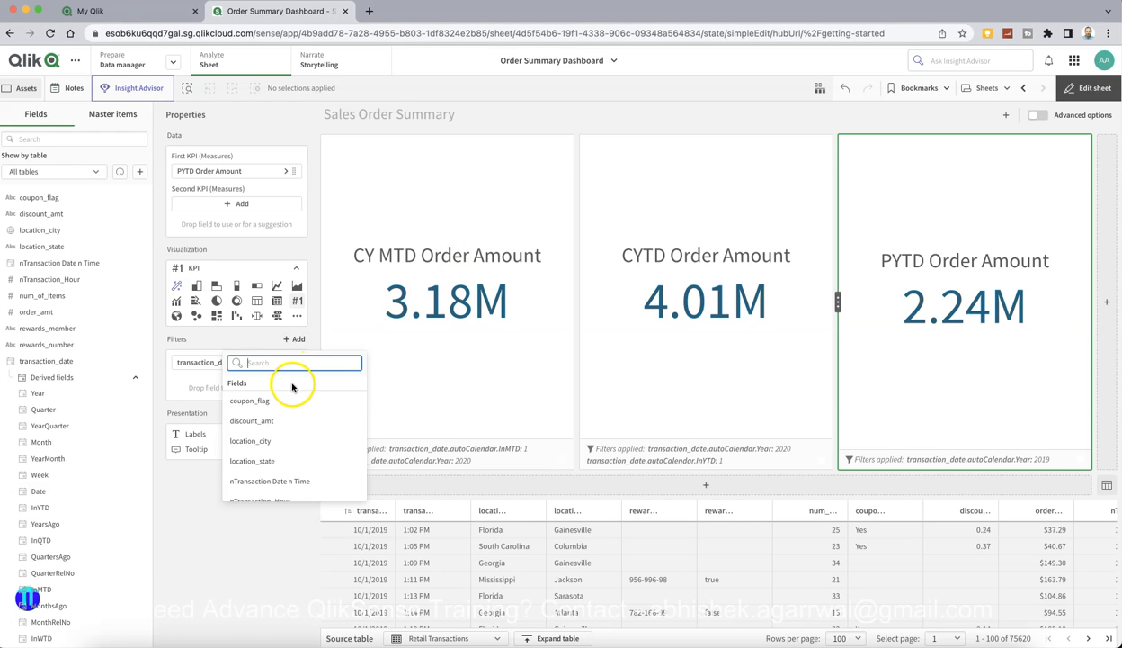
left_click(240, 551)
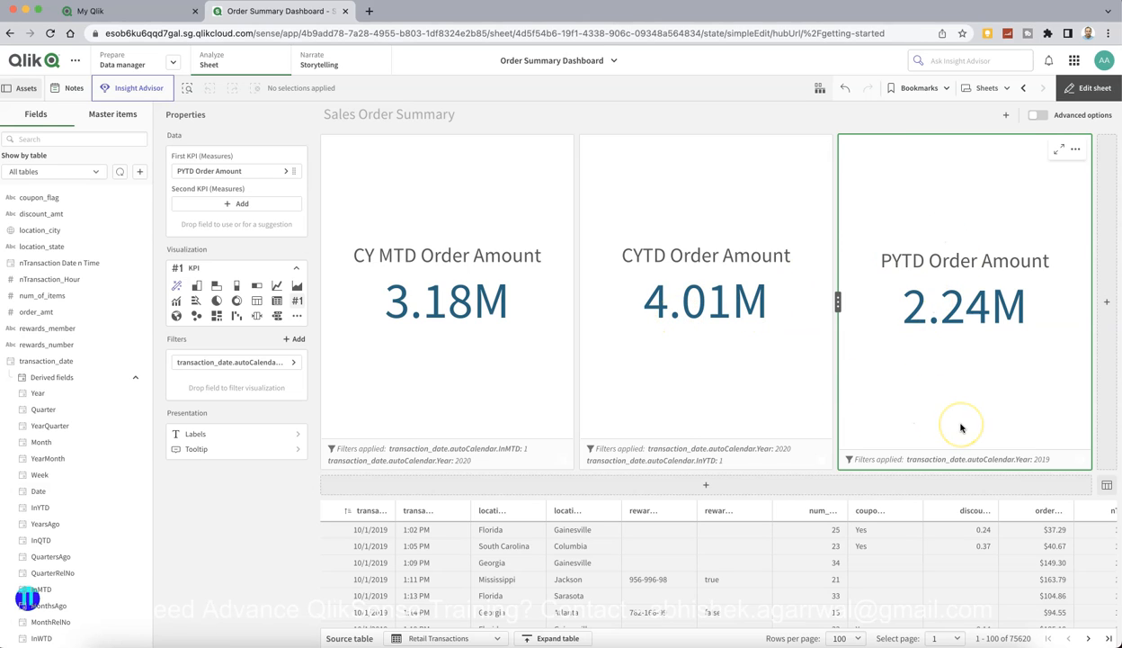
Add a fourth KPI visualization beside the PYTD Order Amount KPI with Avg(discount_amt) as its first measure
left_click(1108, 300)
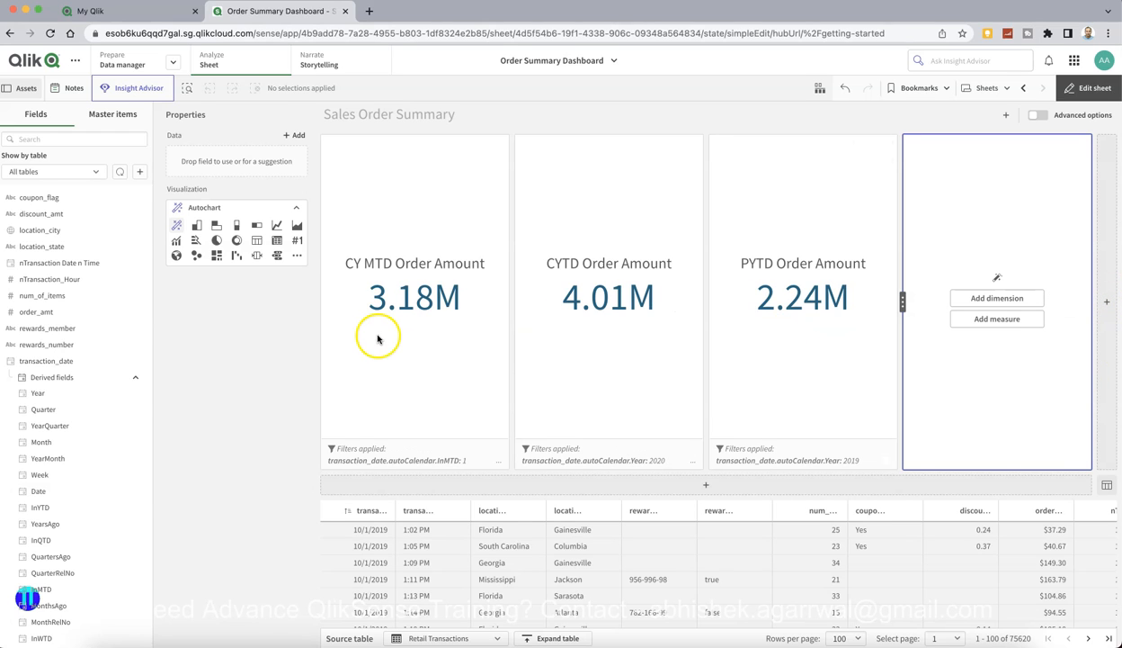
left_click(298, 243)
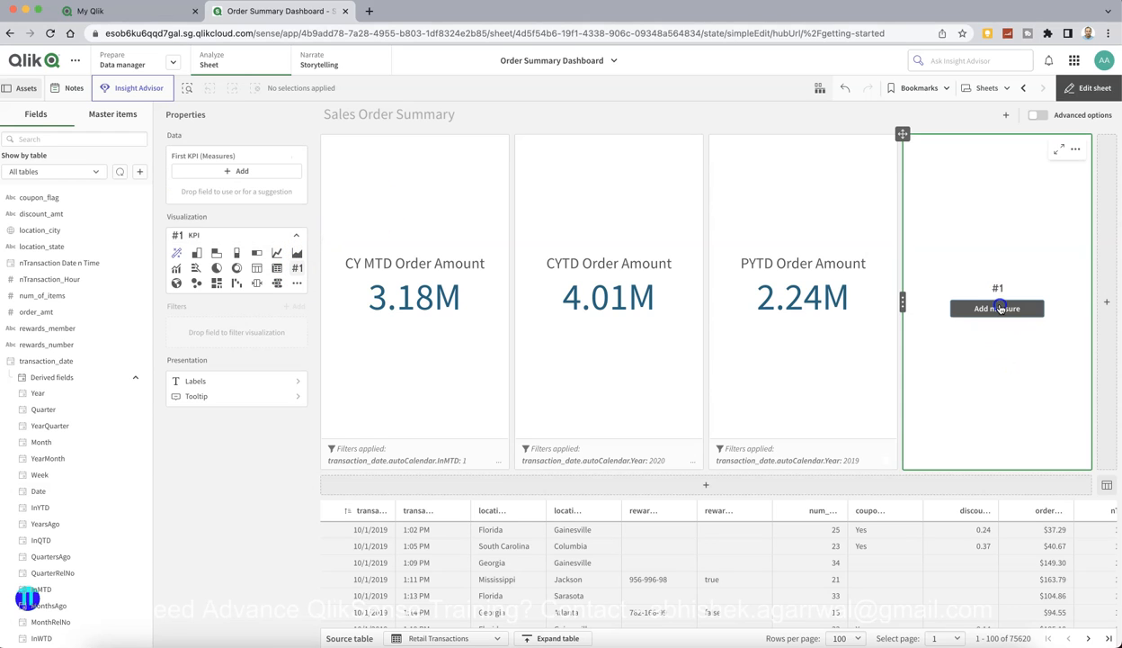
left_click(998, 308)
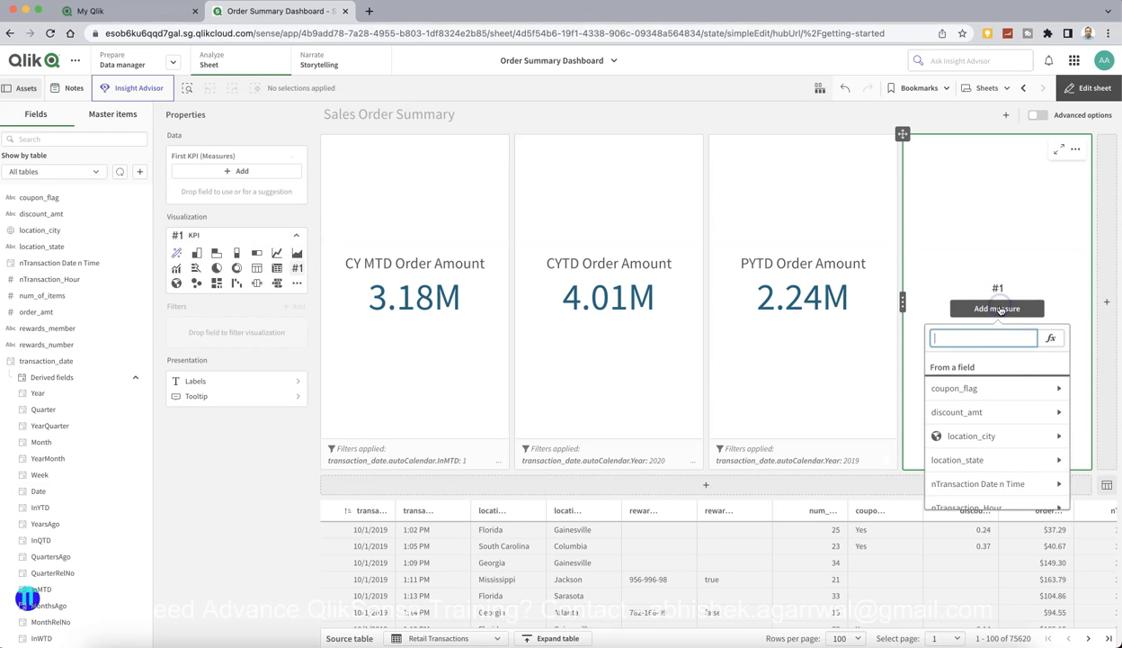
left_click(999, 416)
left_click(993, 432)
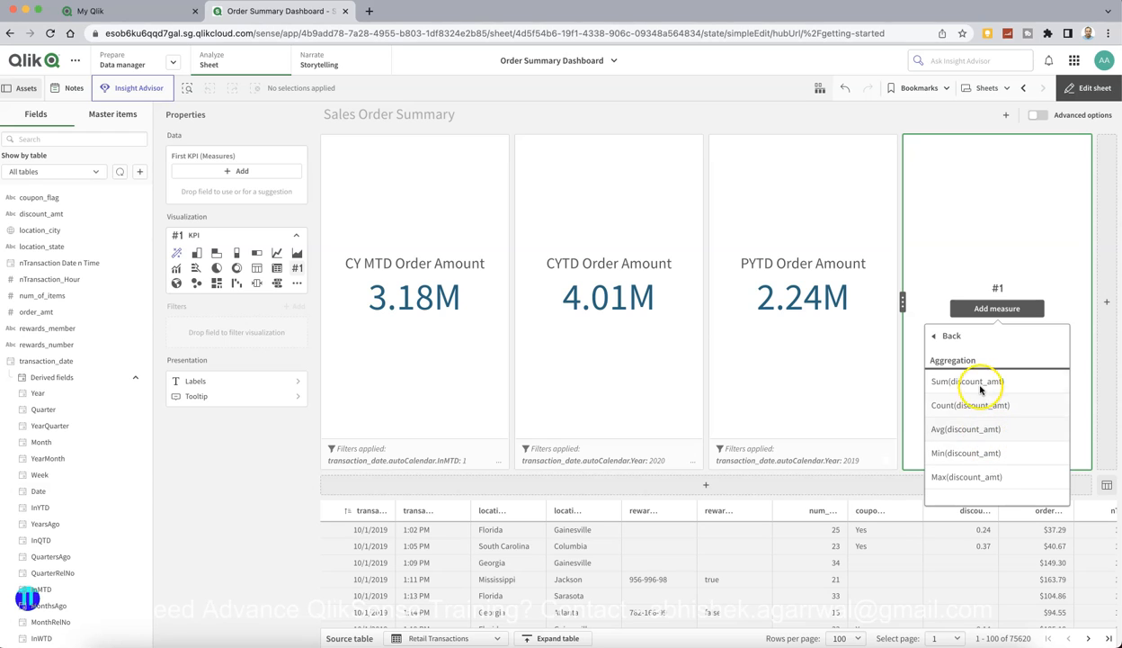
left_click(981, 434)
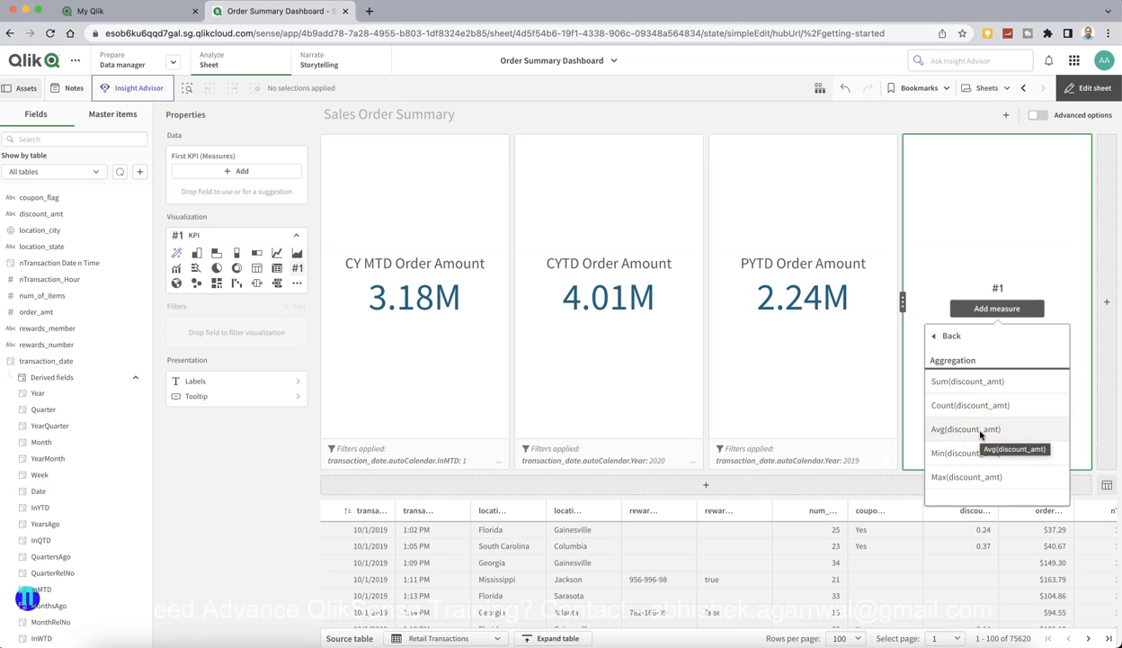
left_click(981, 434)
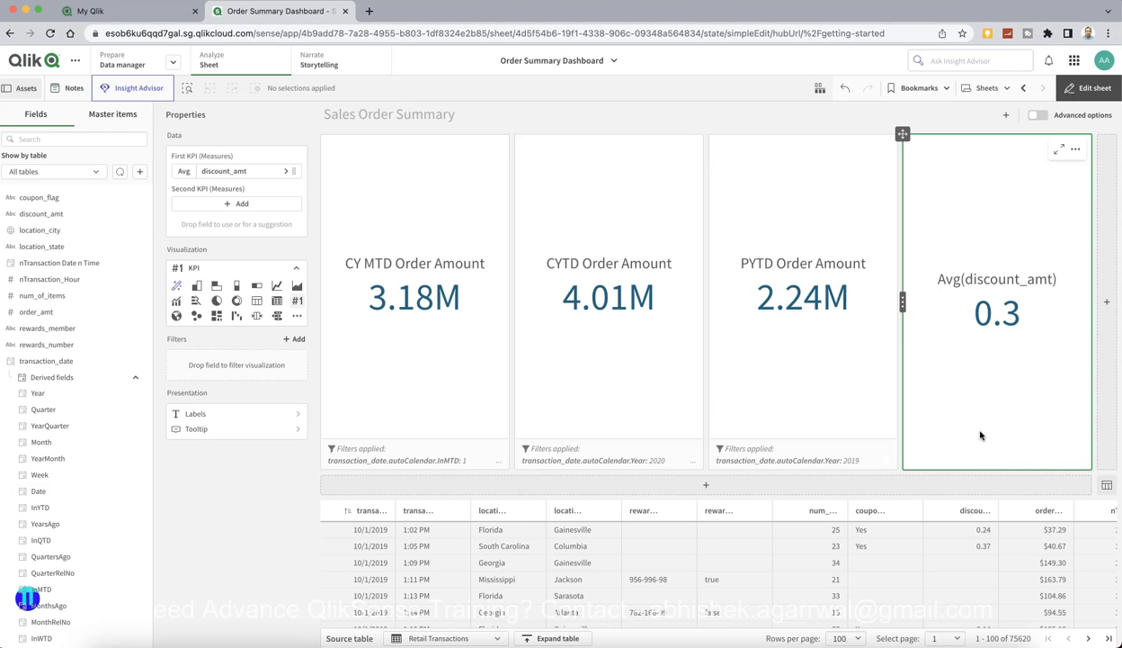
Label the fourth KPI's discount_amt measure CY Avg Discount
left_click(997, 336)
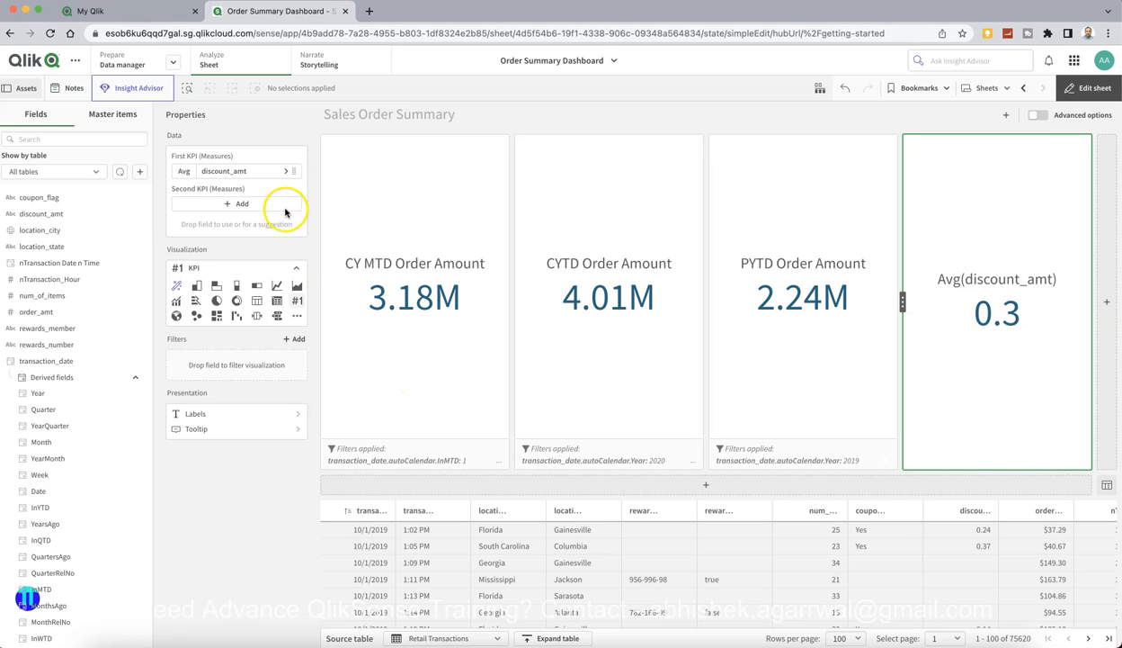
left_click(287, 175)
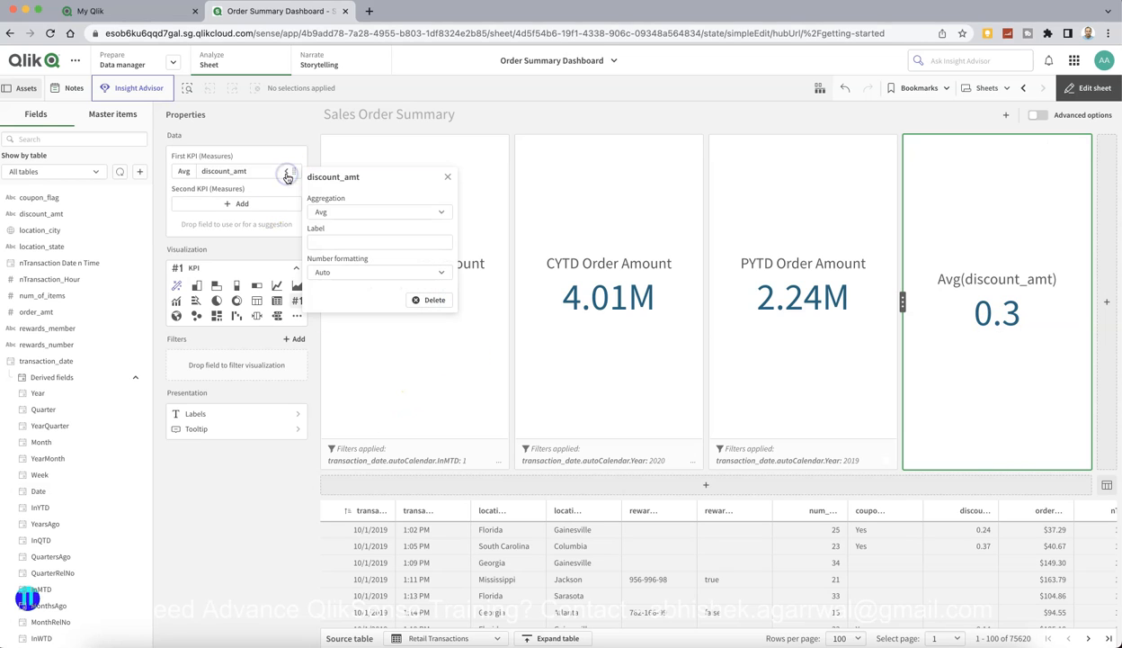
left_click(359, 240)
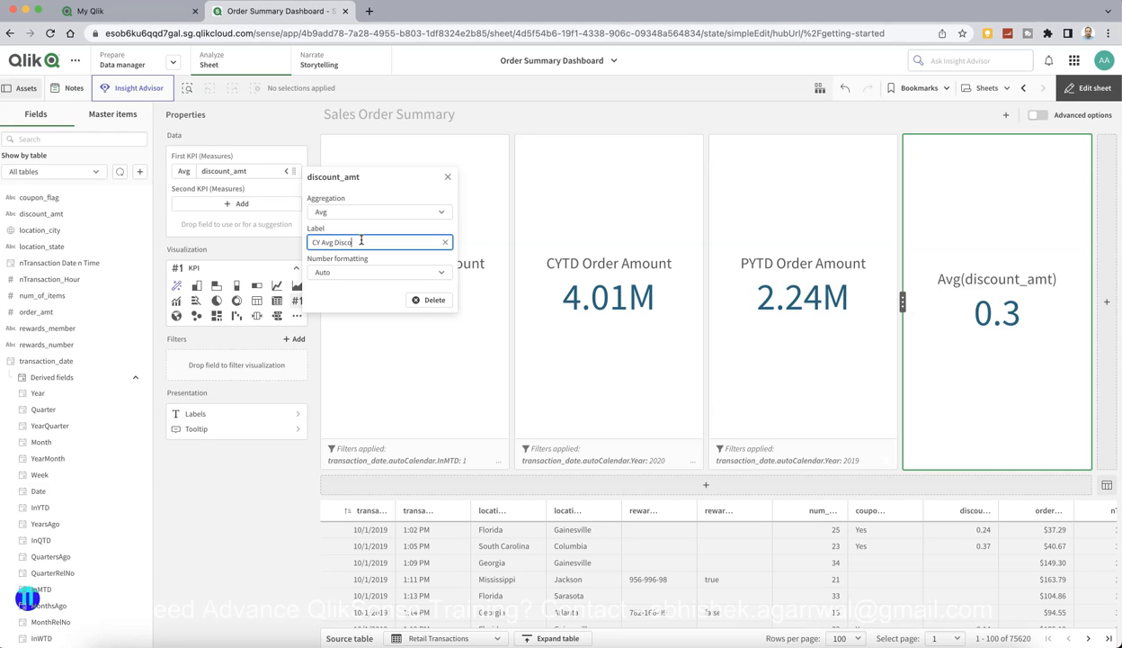
Try to give the CY Avg Discount measure Custom number formatting with the format pattern 0.0%
left_click(365, 272)
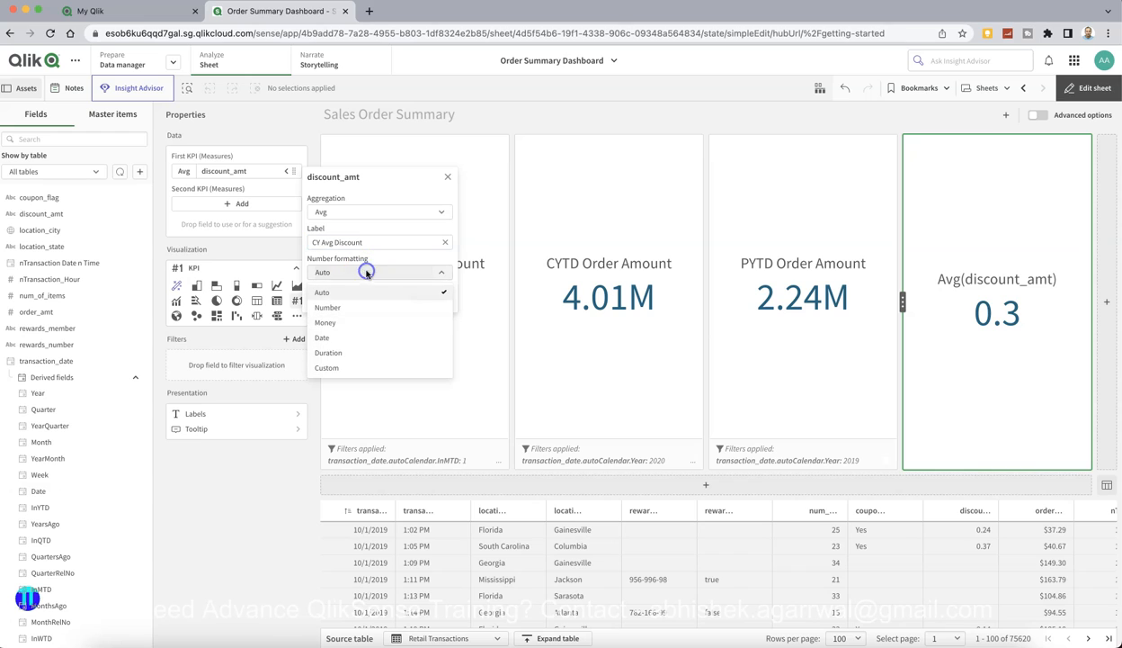
left_click(366, 369)
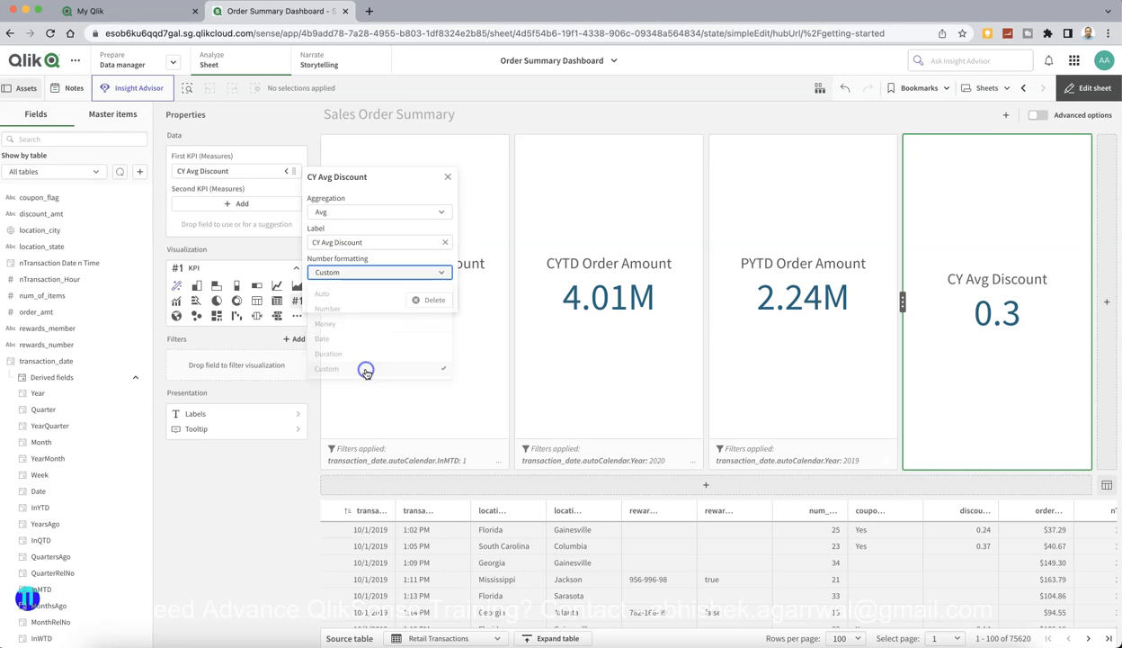
left_click_drag(360, 363, 248, 366)
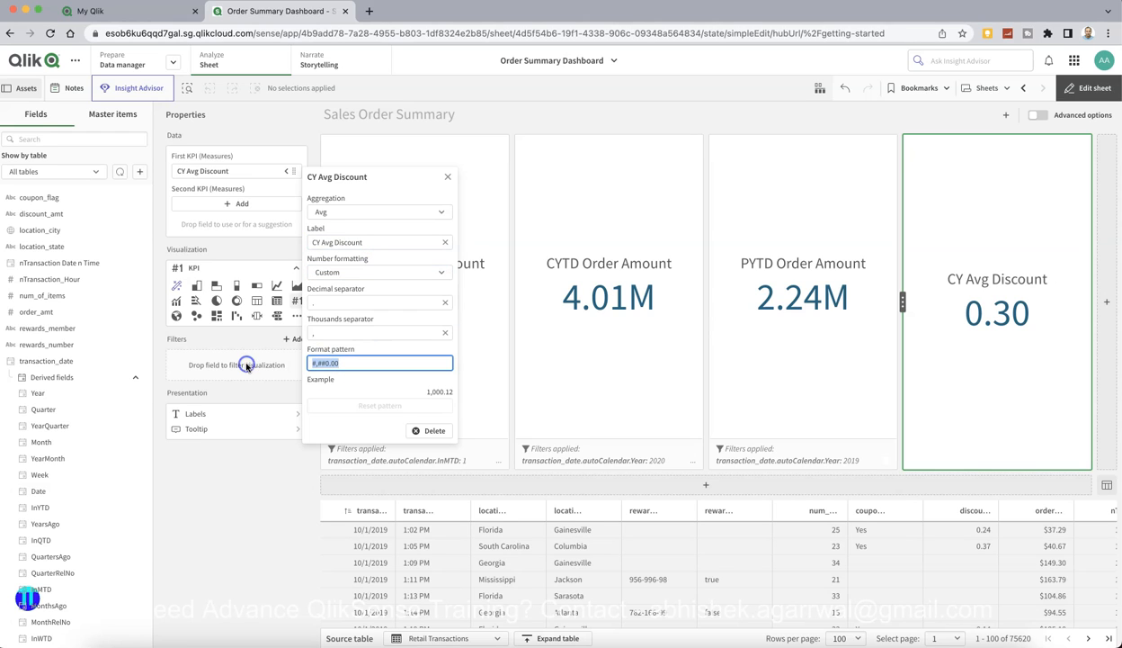
type("0.0%")
key("Tab")
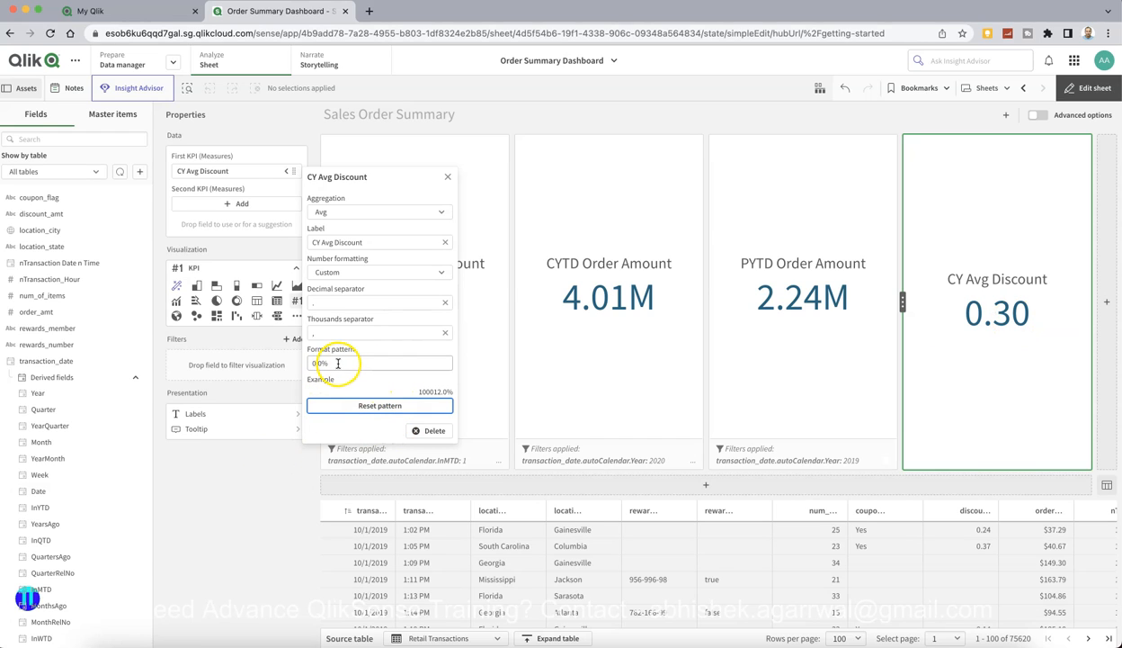
left_click(291, 496)
left_click(1010, 317)
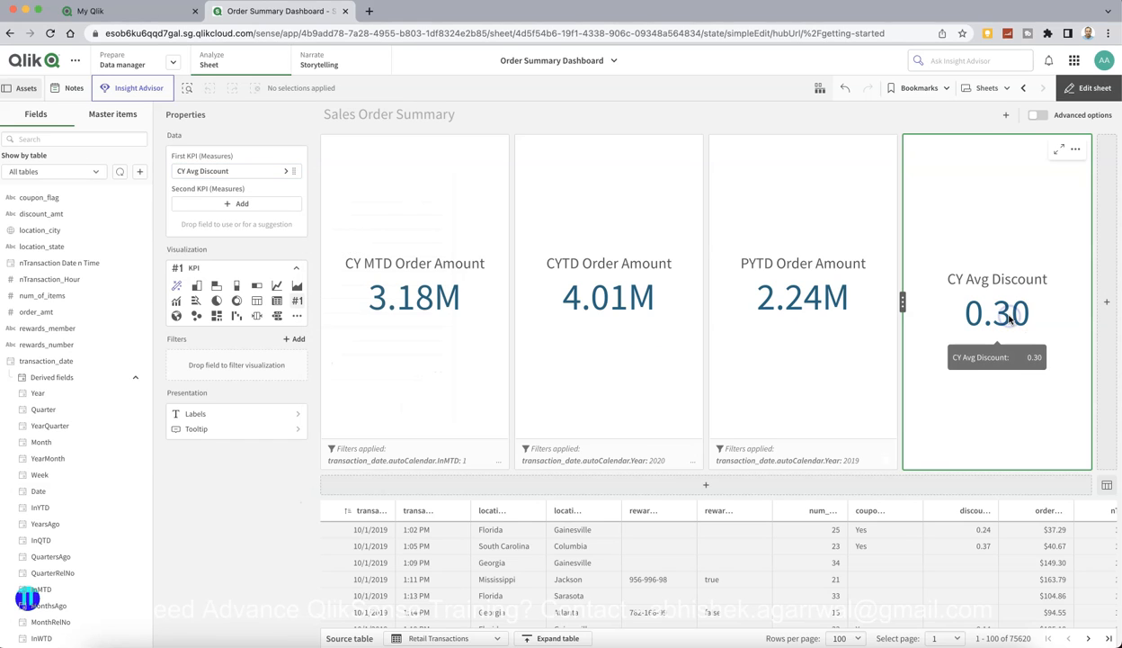
Switch the CY Avg Discount number formatting to Auto and back to Custom, entering the format pattern 0.0% again
left_click(287, 171)
left_click(361, 273)
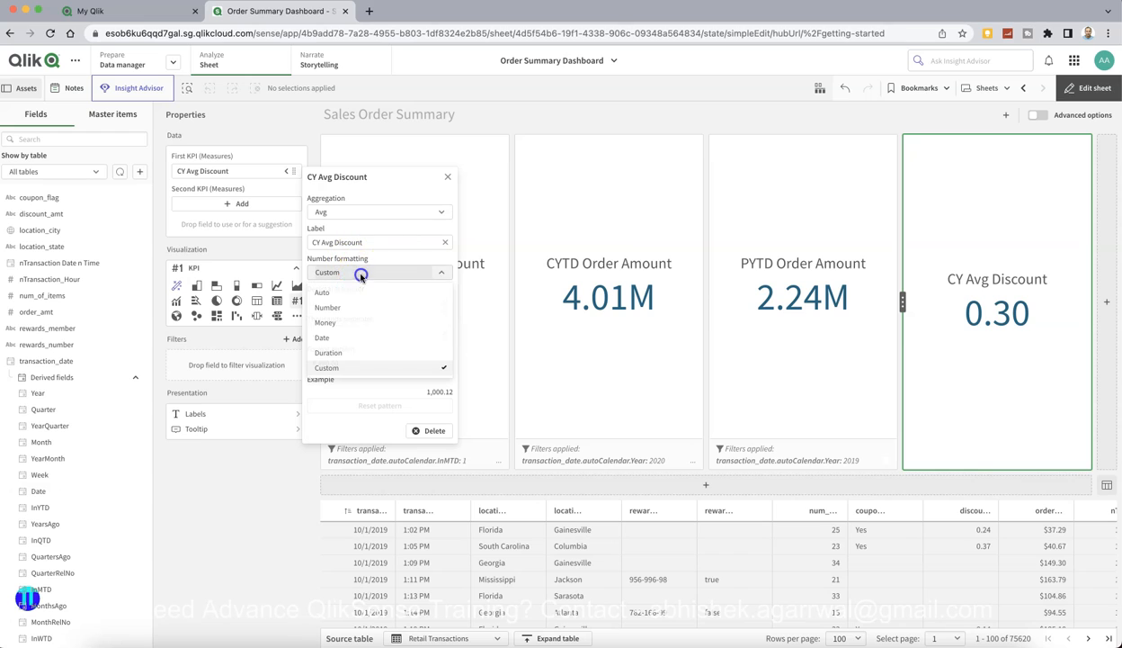
left_click(364, 291)
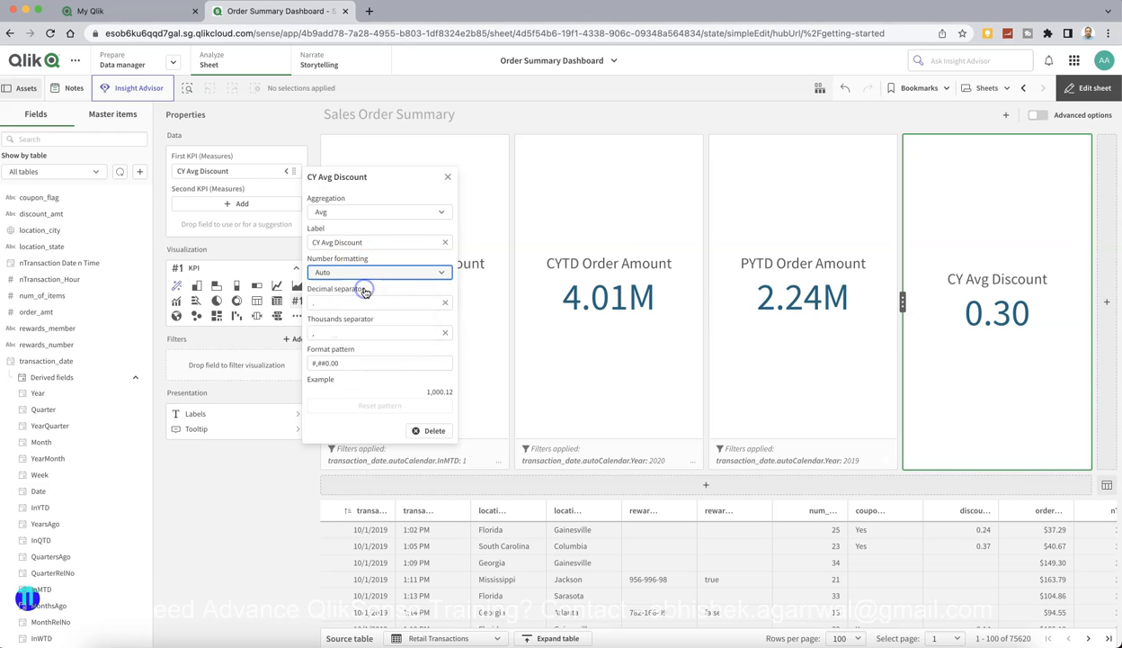
left_click(371, 272)
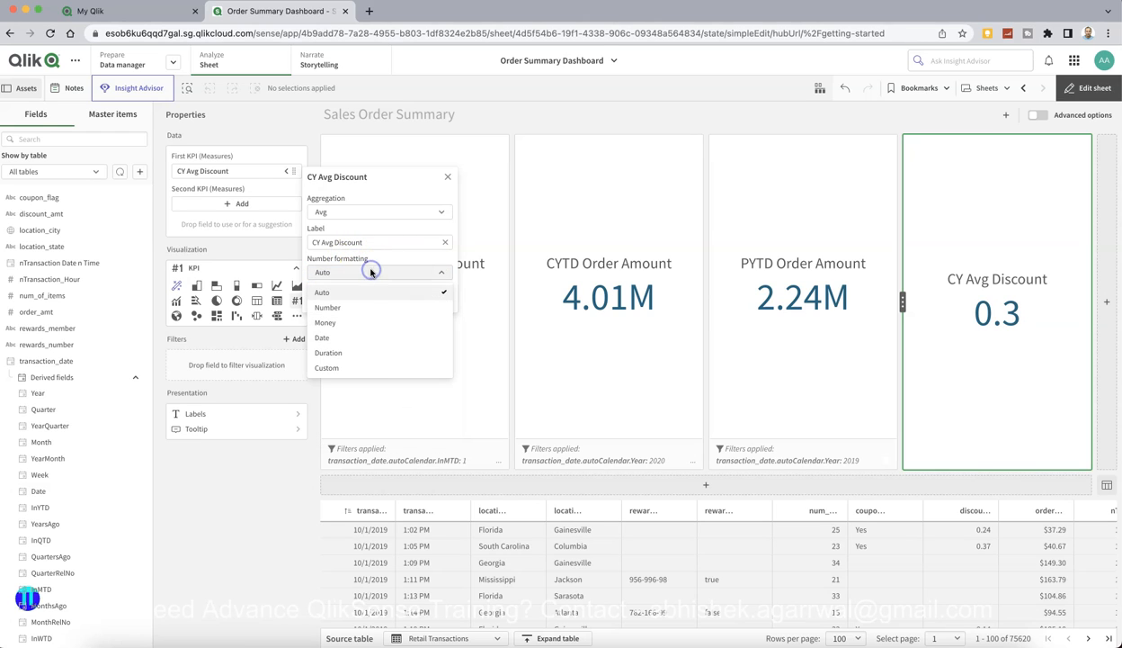
left_click(364, 367)
left_click(354, 362)
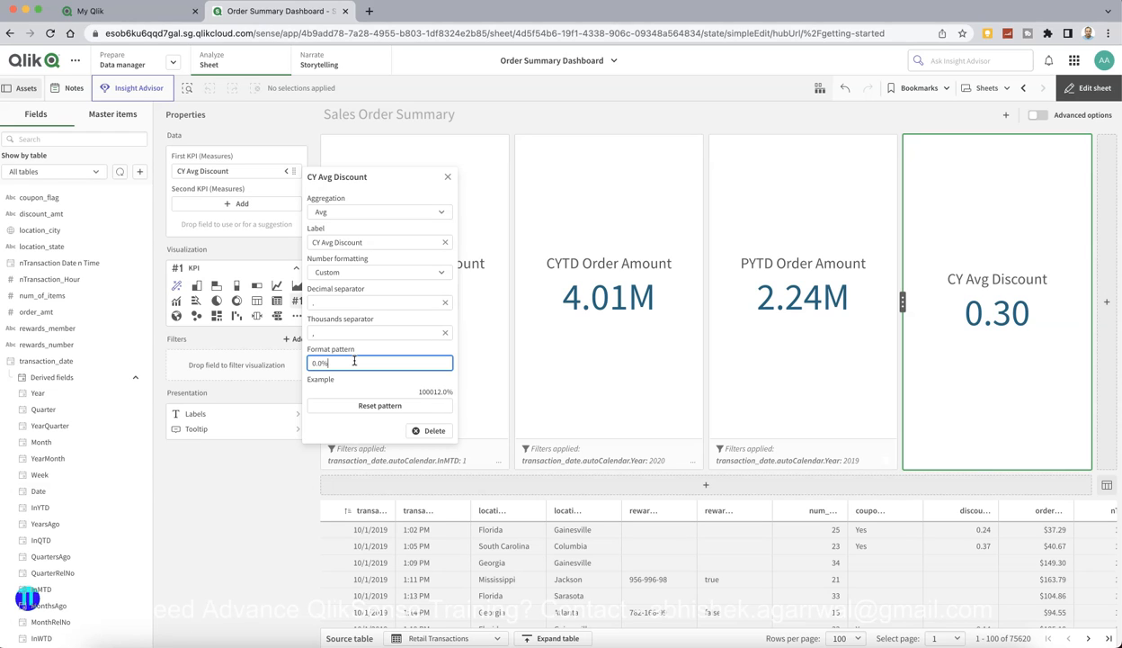
key("Tab")
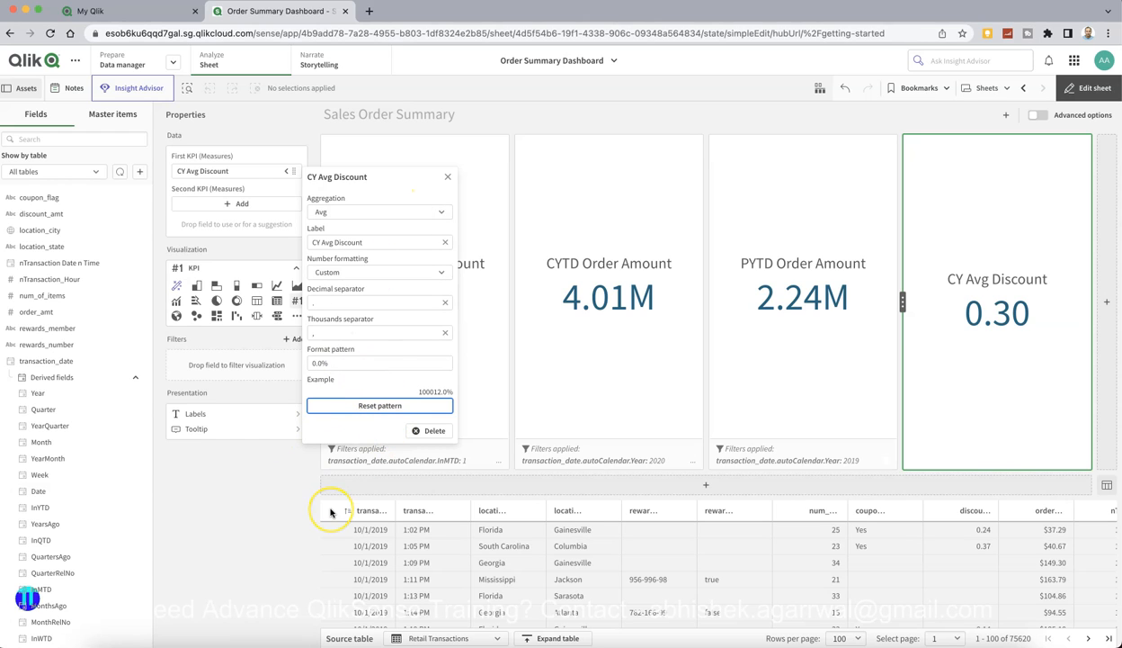
Try to apply the Custom format pattern 0.0% to the CY Avg Discount measure with the decimal and thousands separators cleared
left_click(445, 304)
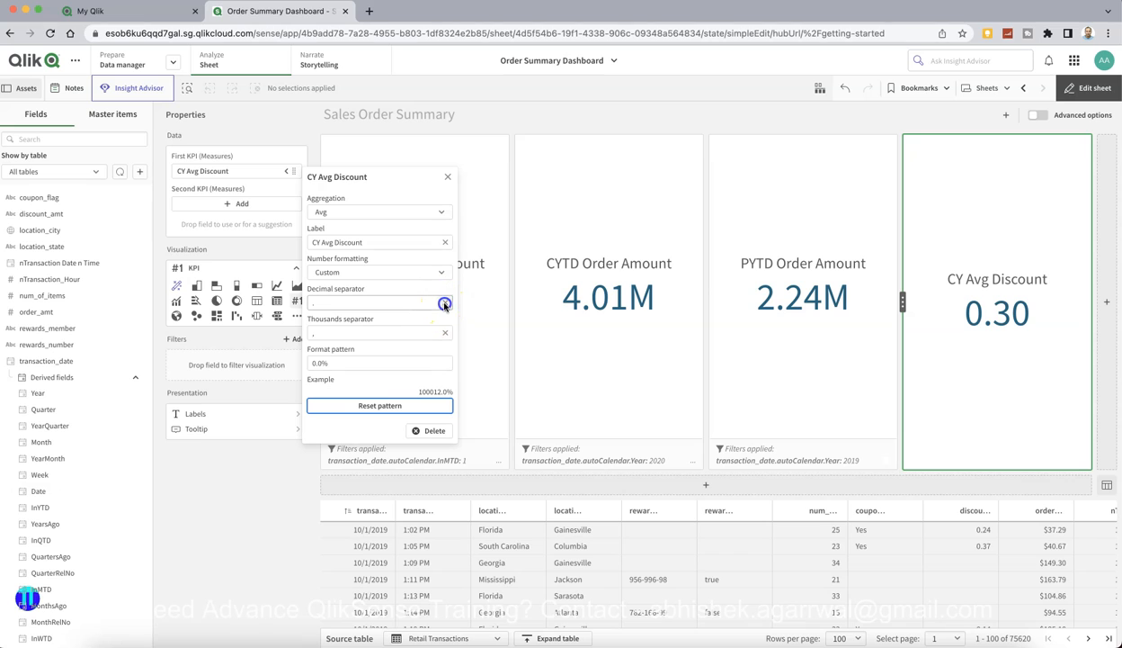
left_click(446, 334)
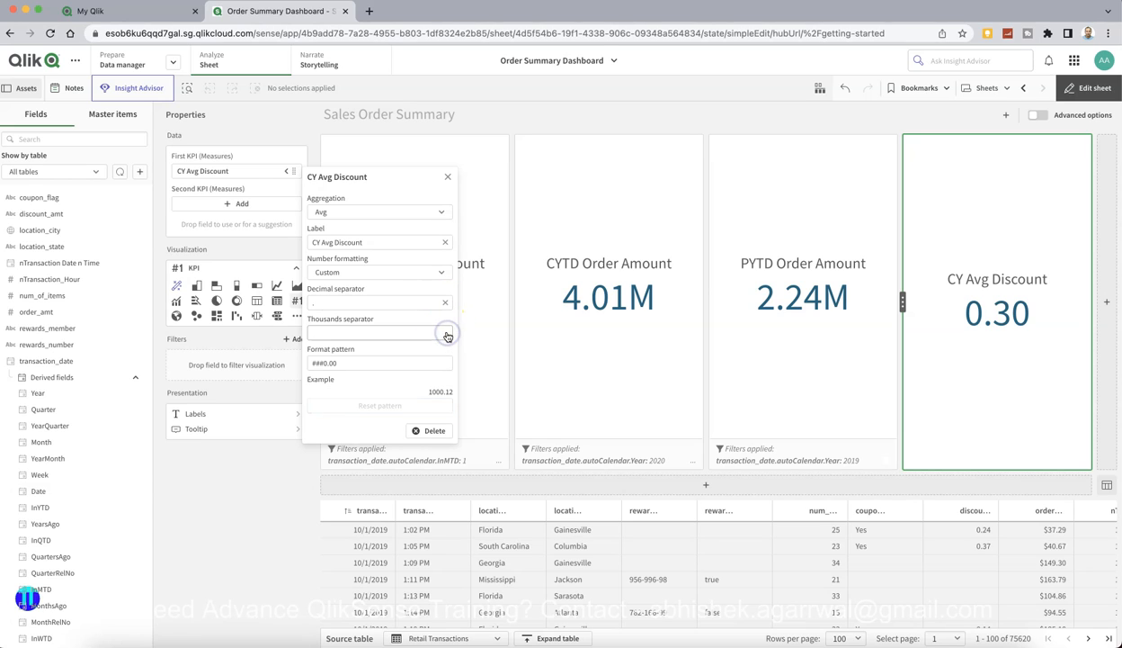
left_click(362, 362)
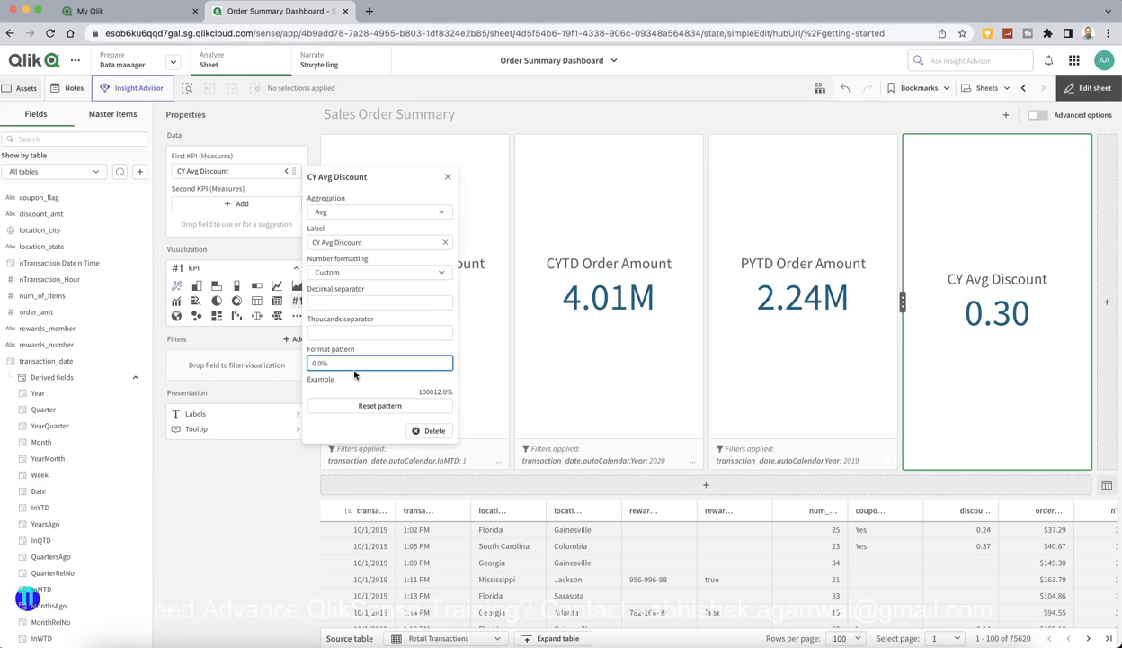
key("Tab")
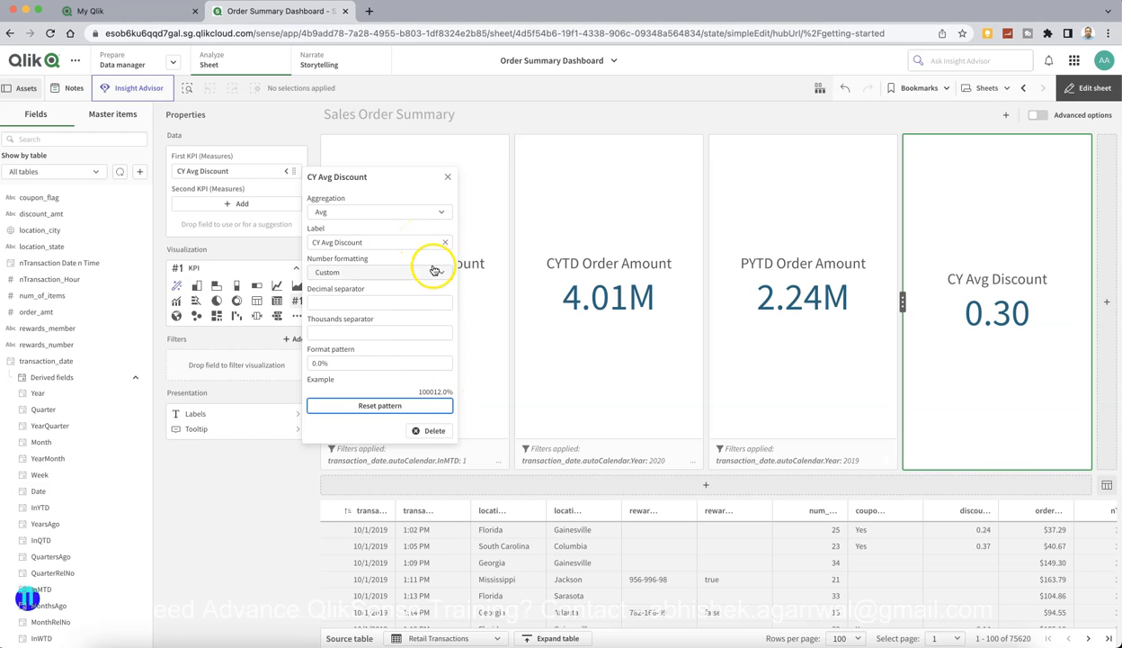
left_click(445, 274)
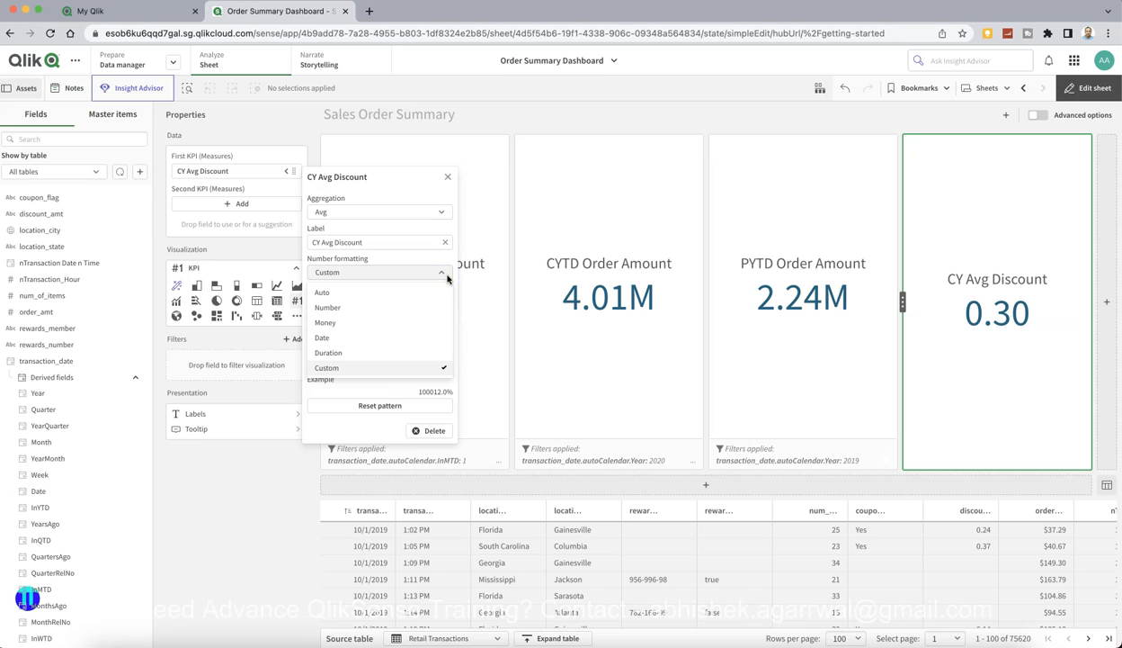
left_click(447, 278)
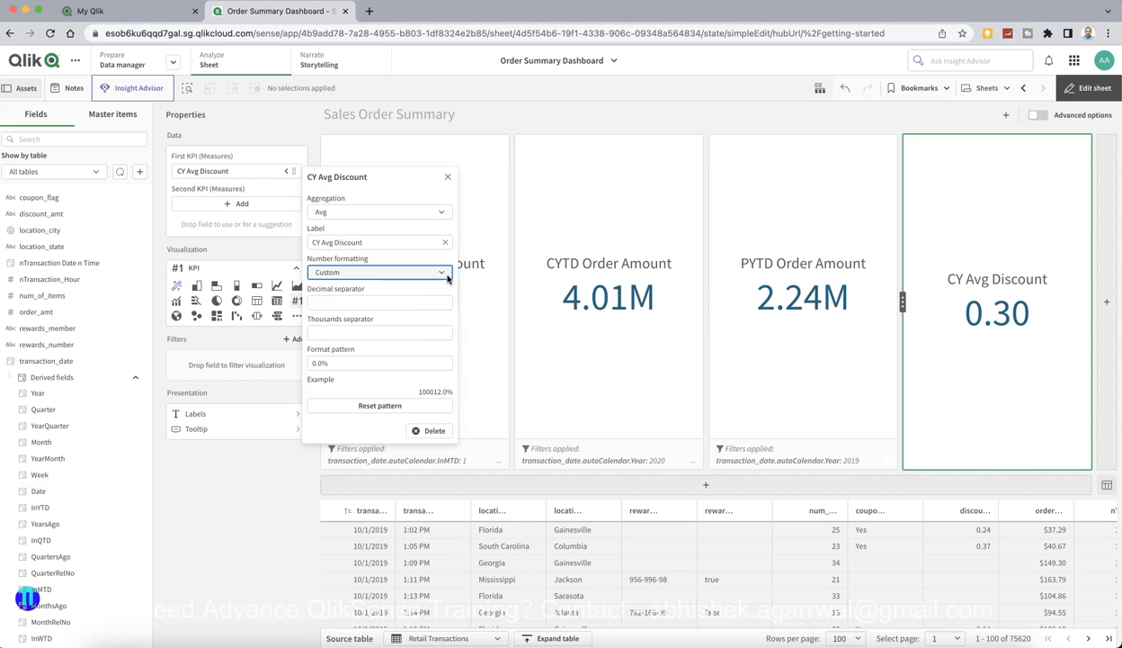
left_click(342, 362)
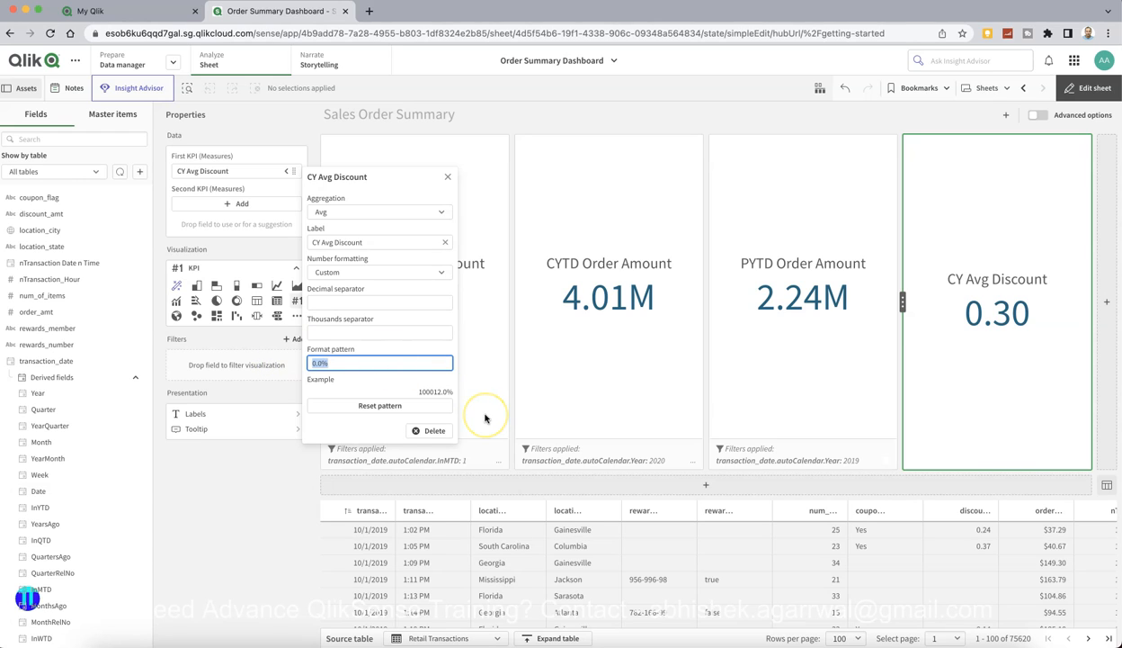
key("Tab")
key("Tab")
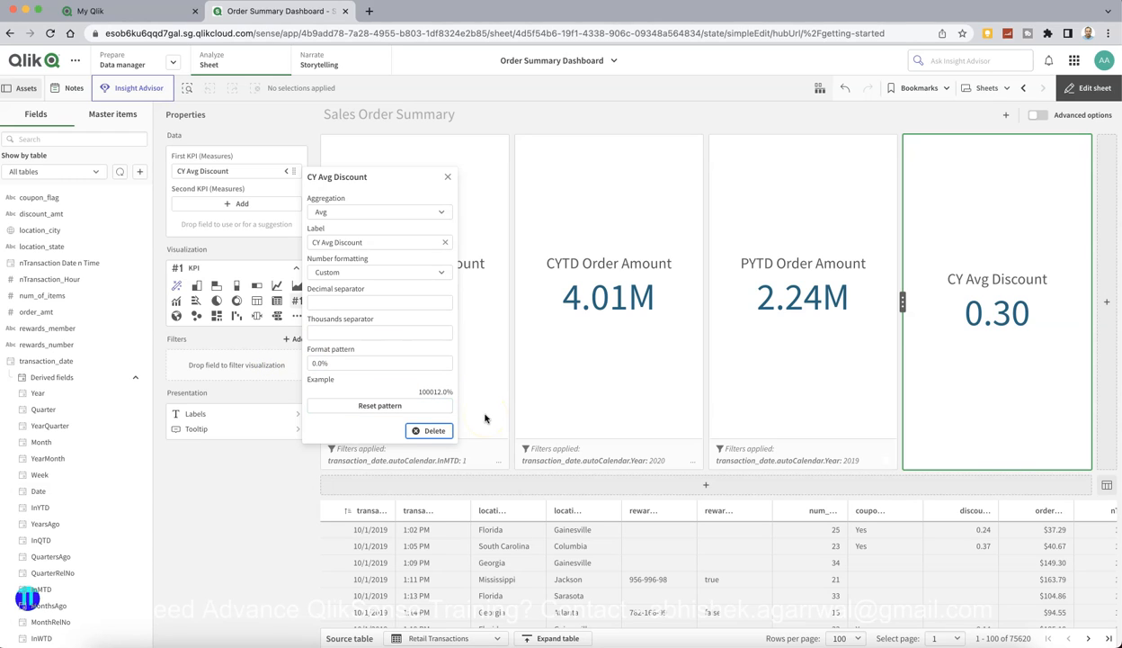
left_click(447, 176)
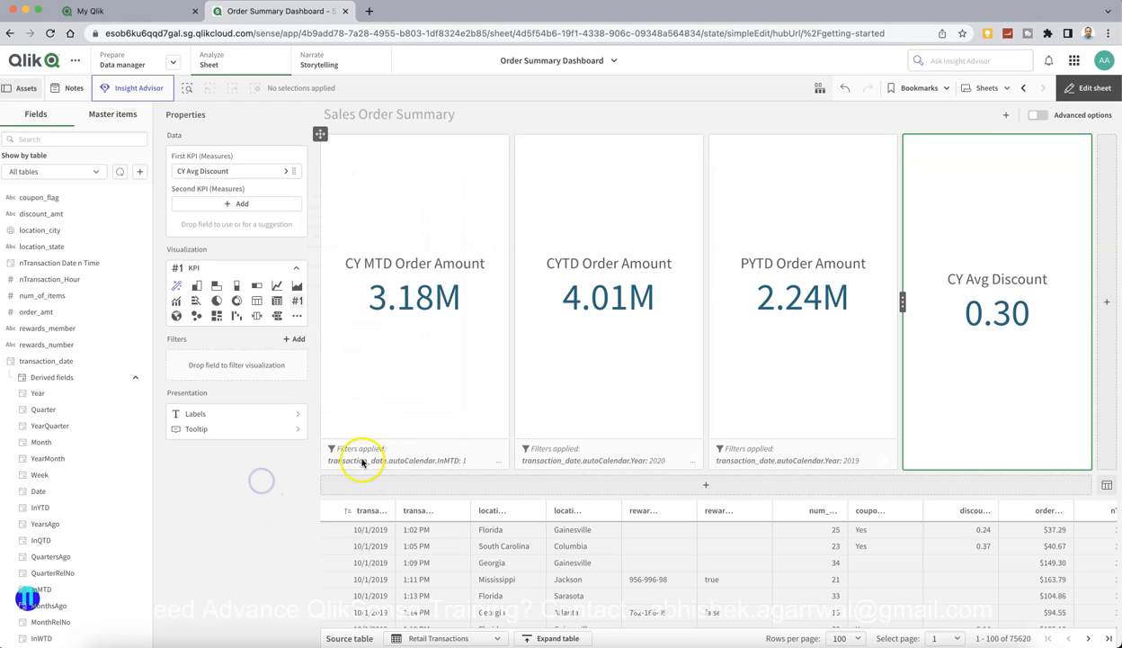
Filter the CY Avg Discount KPI by transaction_date.autoCalendar.Year with only 2020 selected
left_click(293, 340)
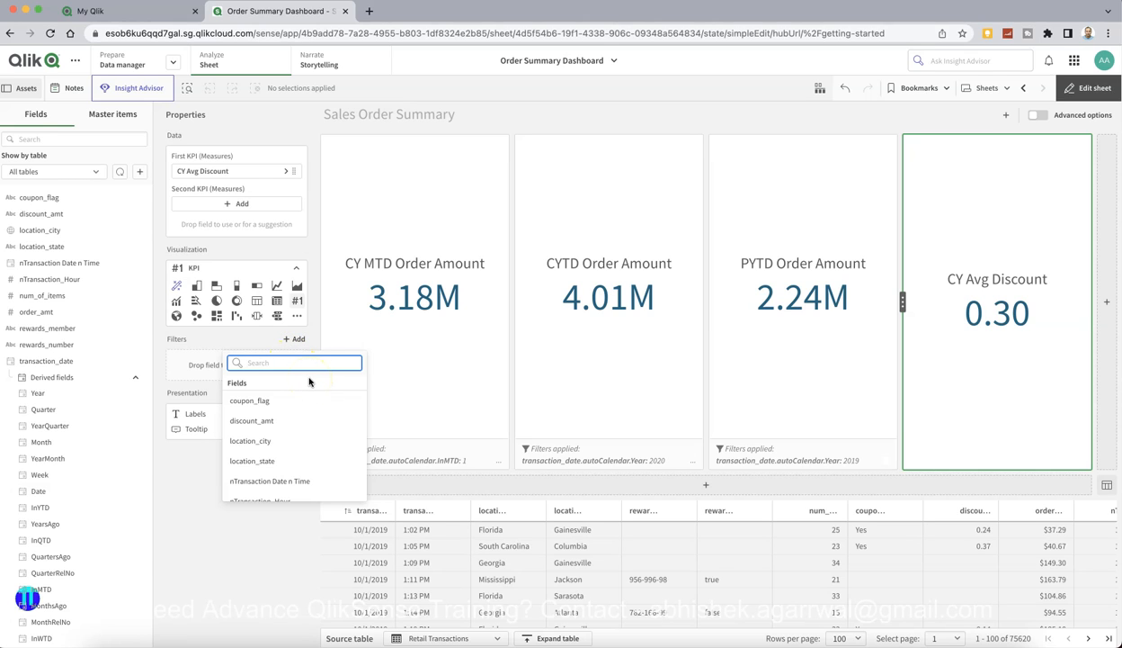
type("year")
left_click(293, 400)
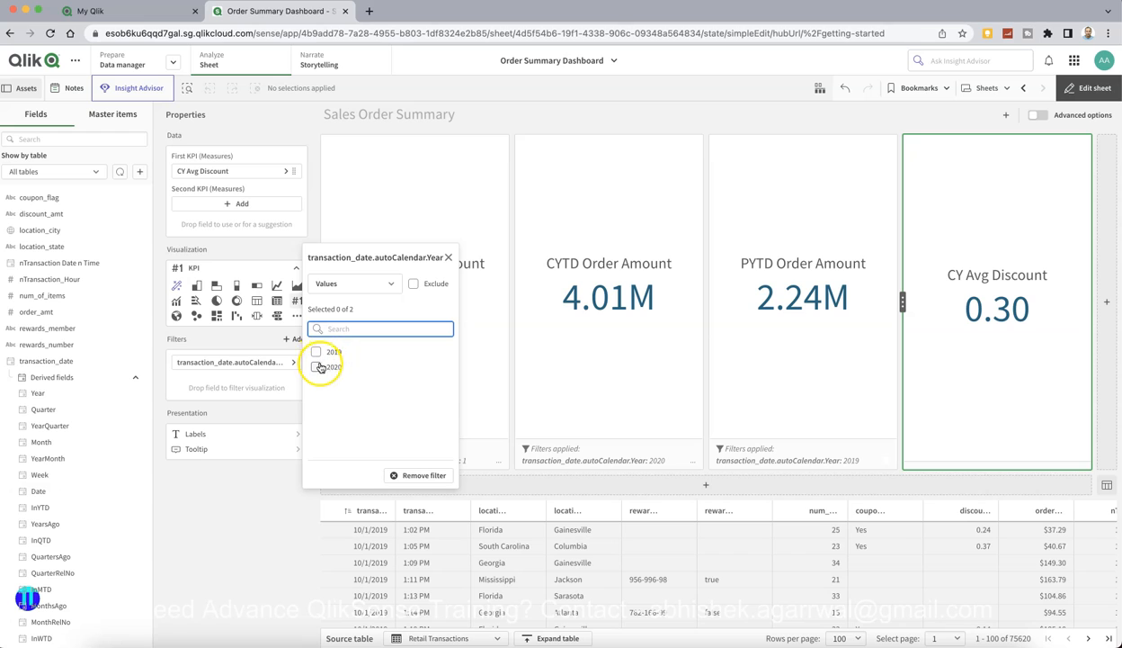
left_click(317, 368)
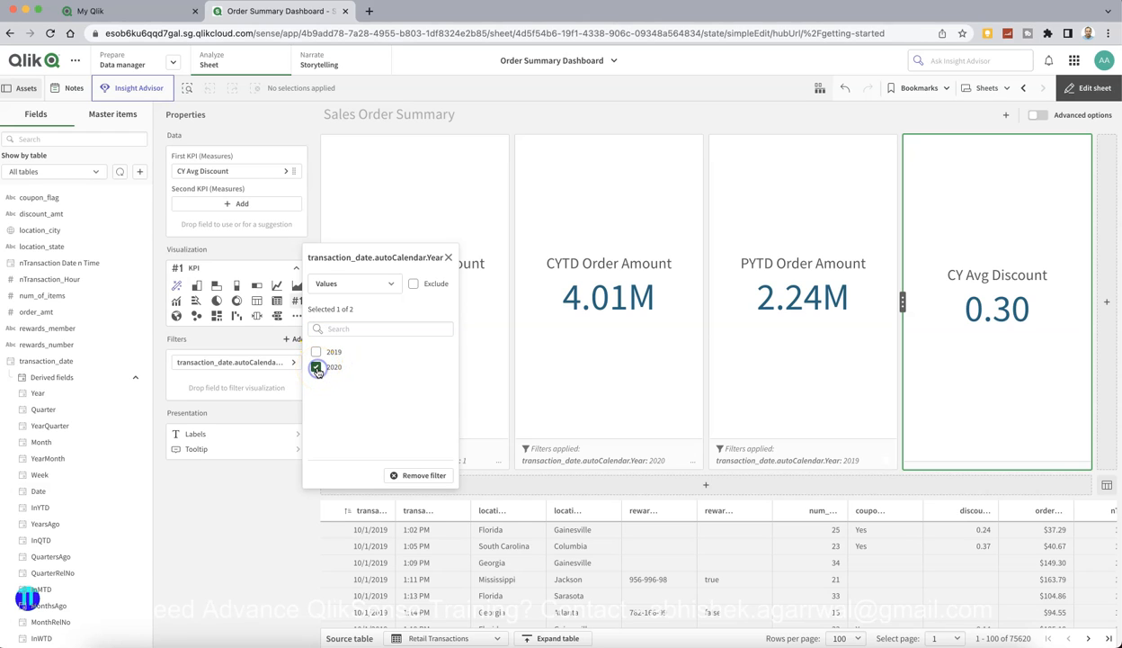
left_click(251, 596)
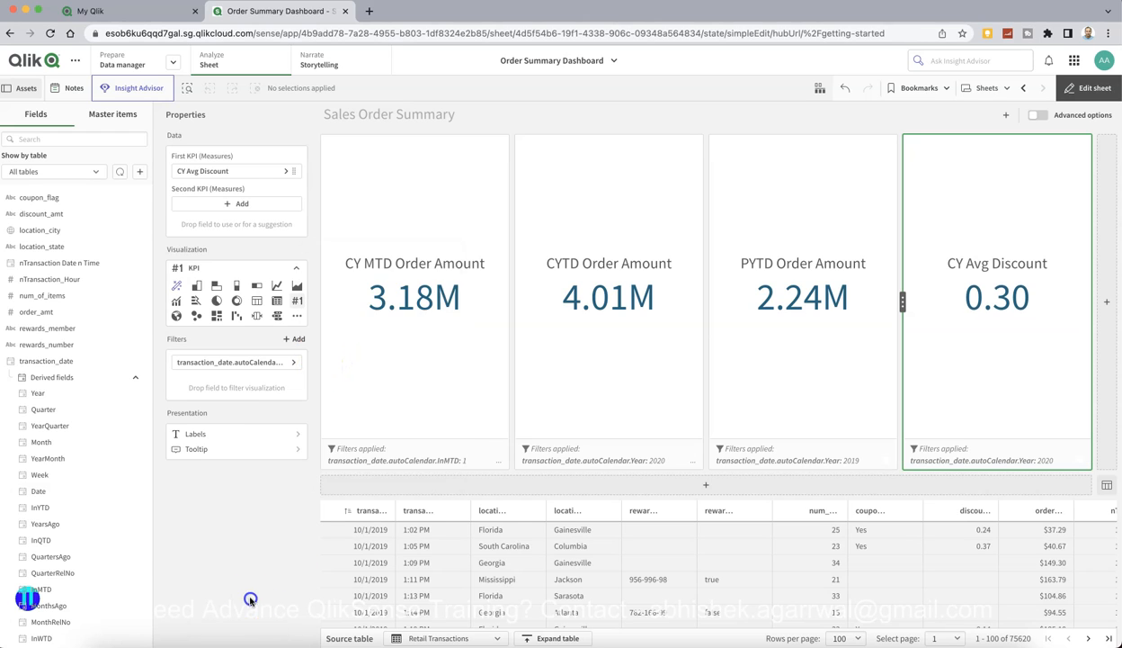
Switch the CY Avg Discount measure's number formatting from Custom to Number and open the choice of simple formats
left_click(286, 172)
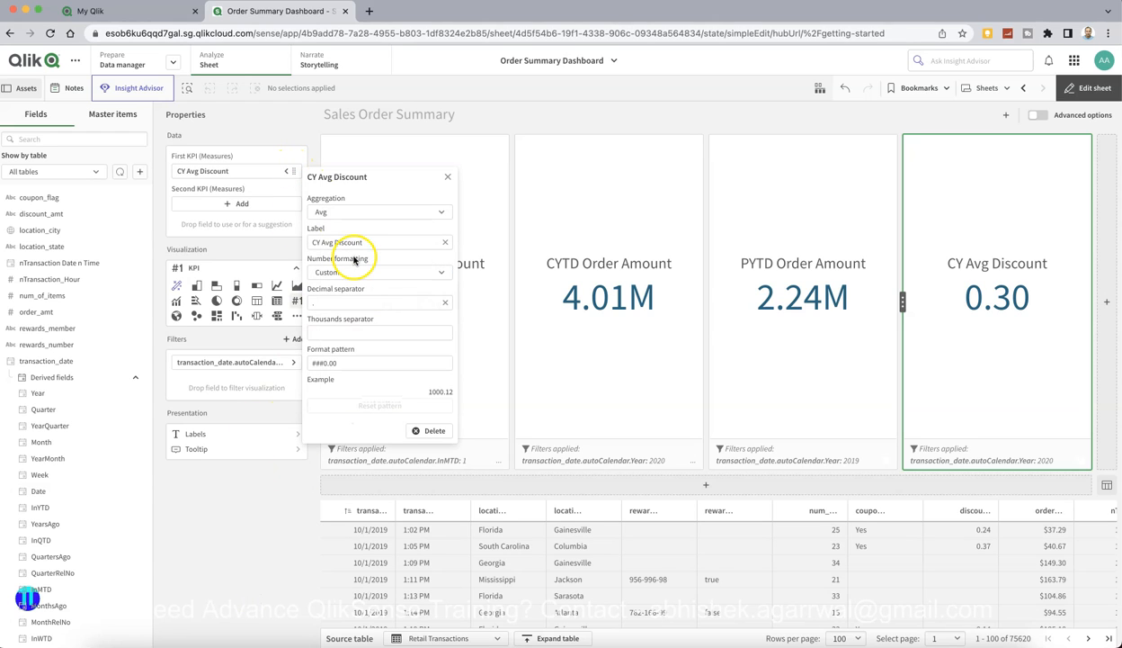
left_click(400, 271)
left_click(399, 307)
left_click(394, 310)
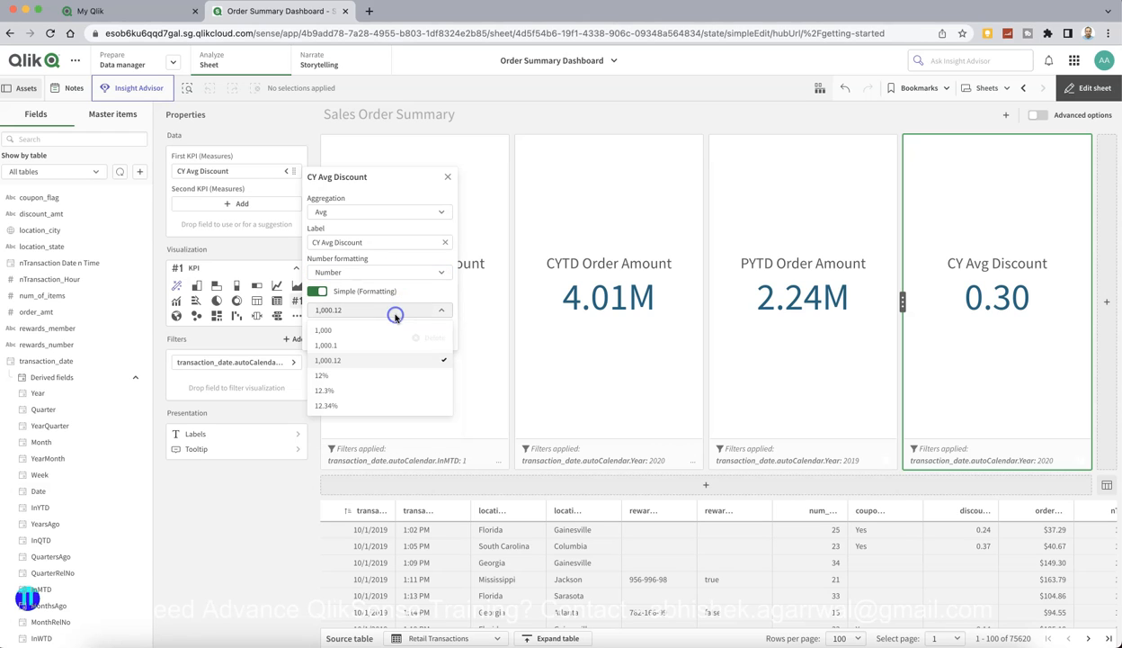
Set the CY Avg Discount KPI's number format to a percentage with one decimal place (12.3%)
left_click(345, 392)
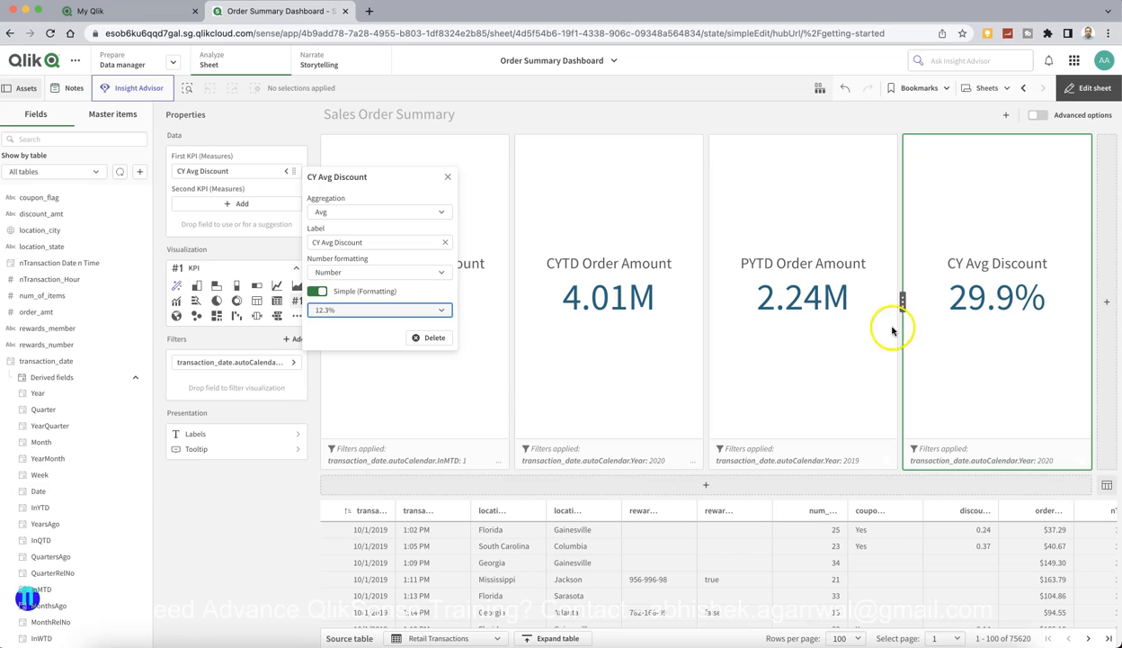
left_click(240, 525)
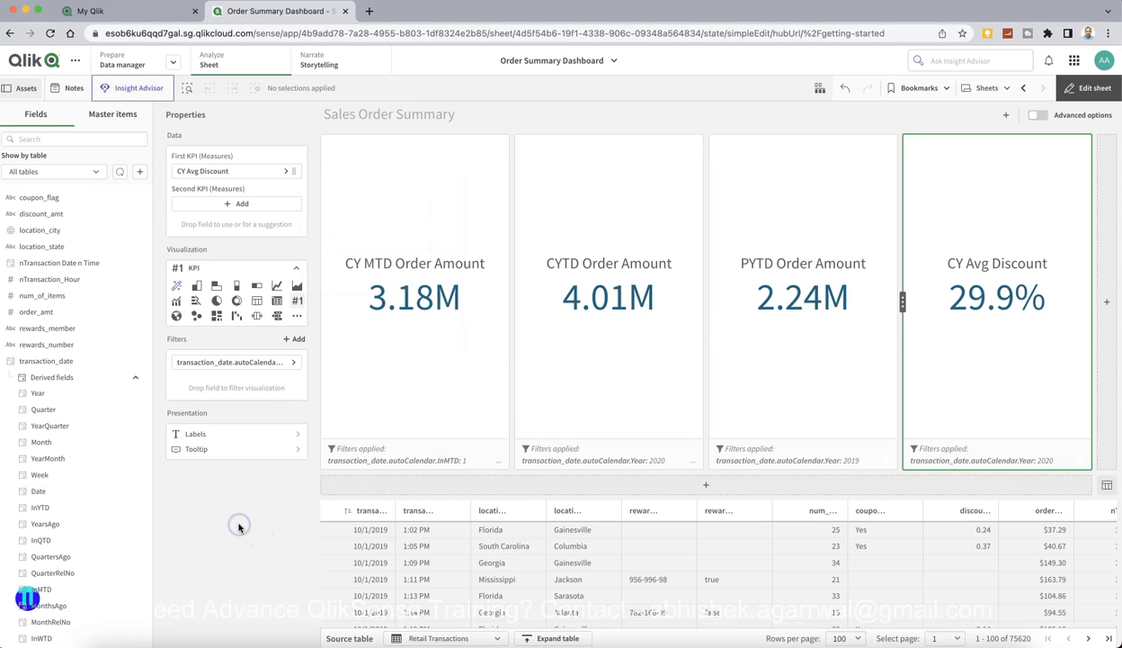
Add a KPI chart after CY Avg Discount in the same row, with Avg(discount_amt) as its measure
left_click(1109, 304)
left_click(1110, 306)
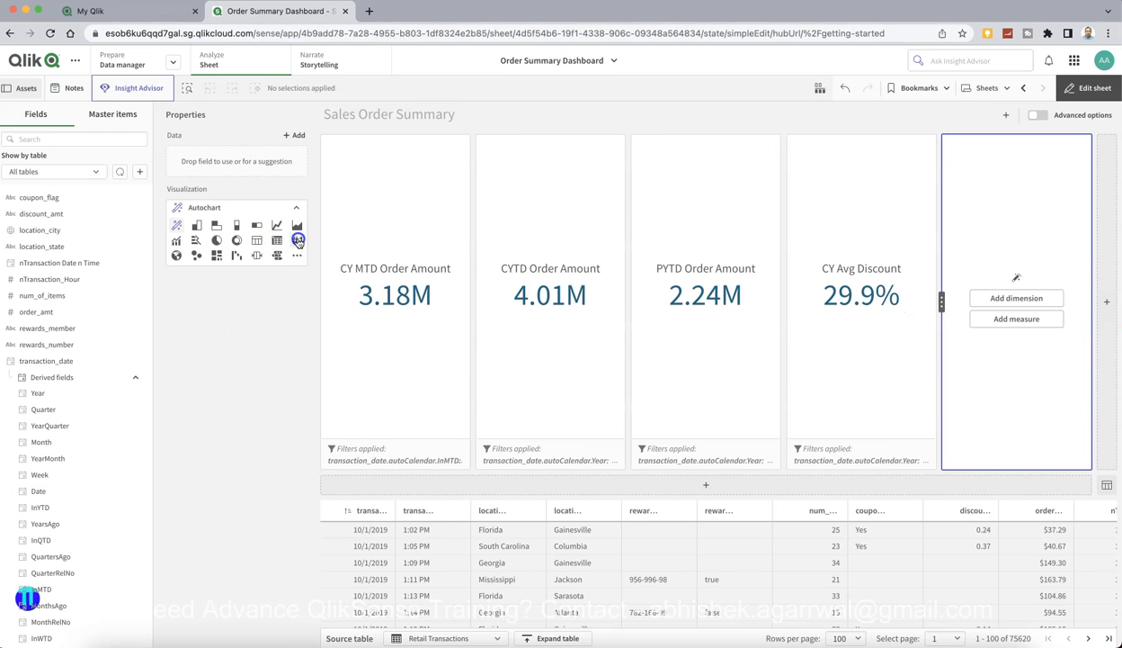
left_click(298, 241)
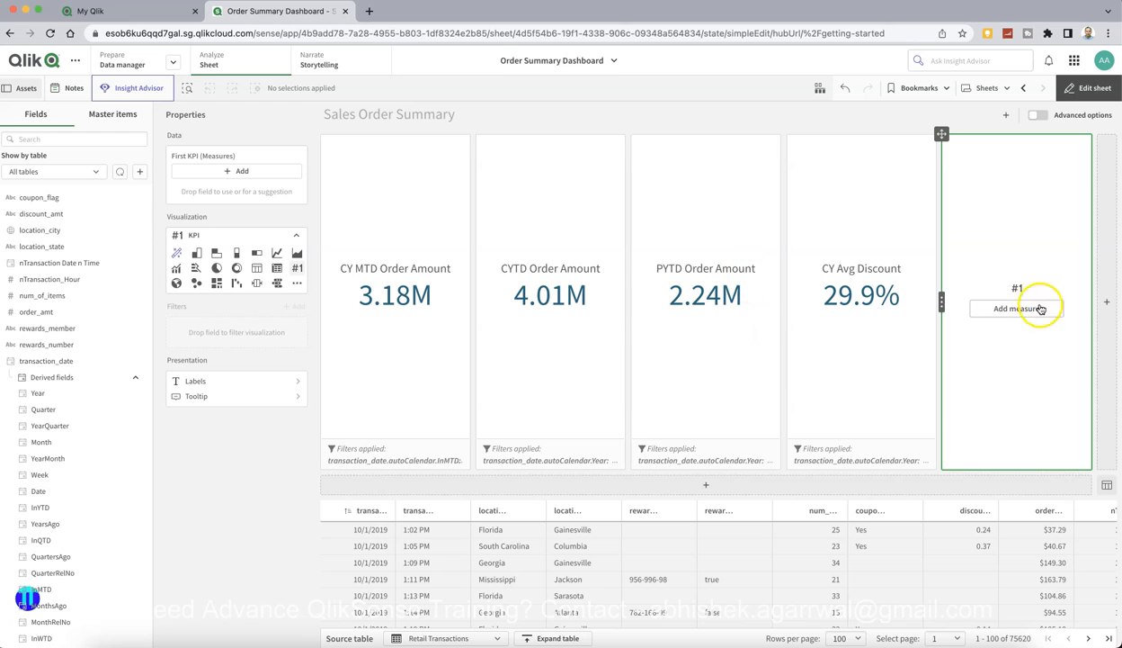
left_click(1025, 310)
left_click(1000, 412)
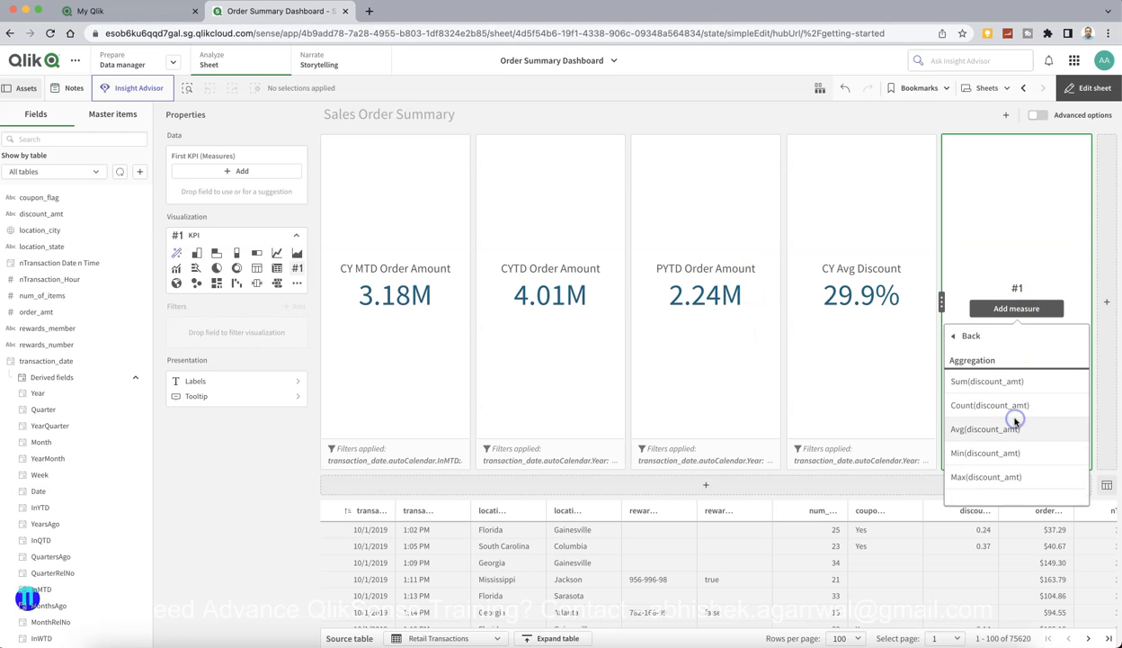
left_click(995, 429)
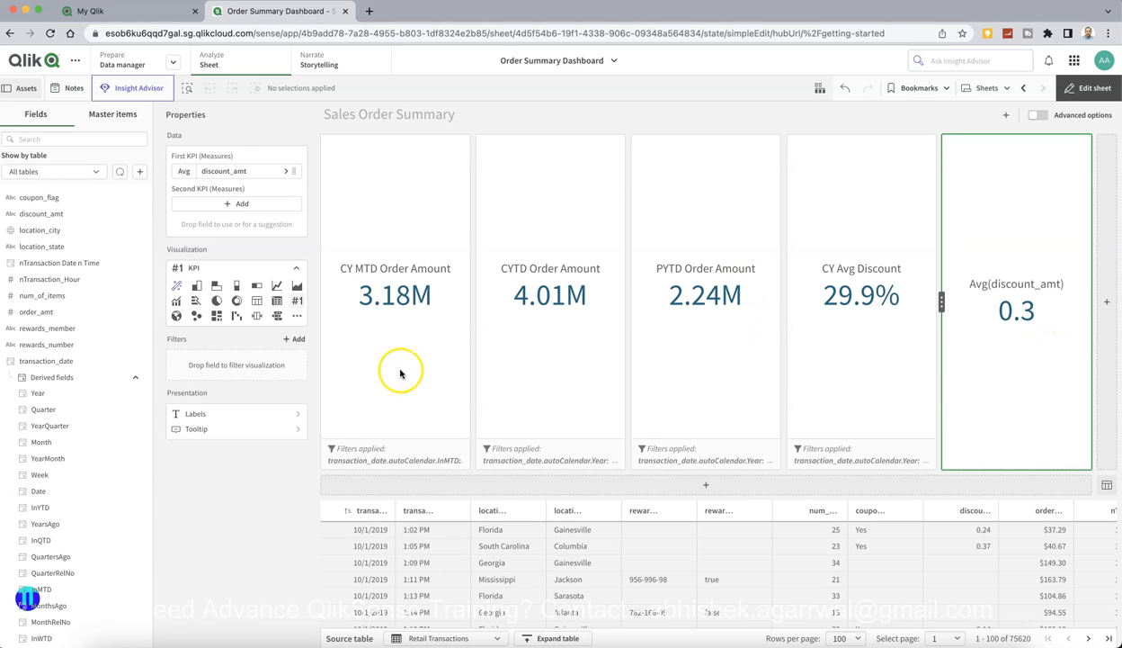
Label the new KPI's measure PY Avg Discount and format it as a Number with the 12.3% pattern
left_click(286, 171)
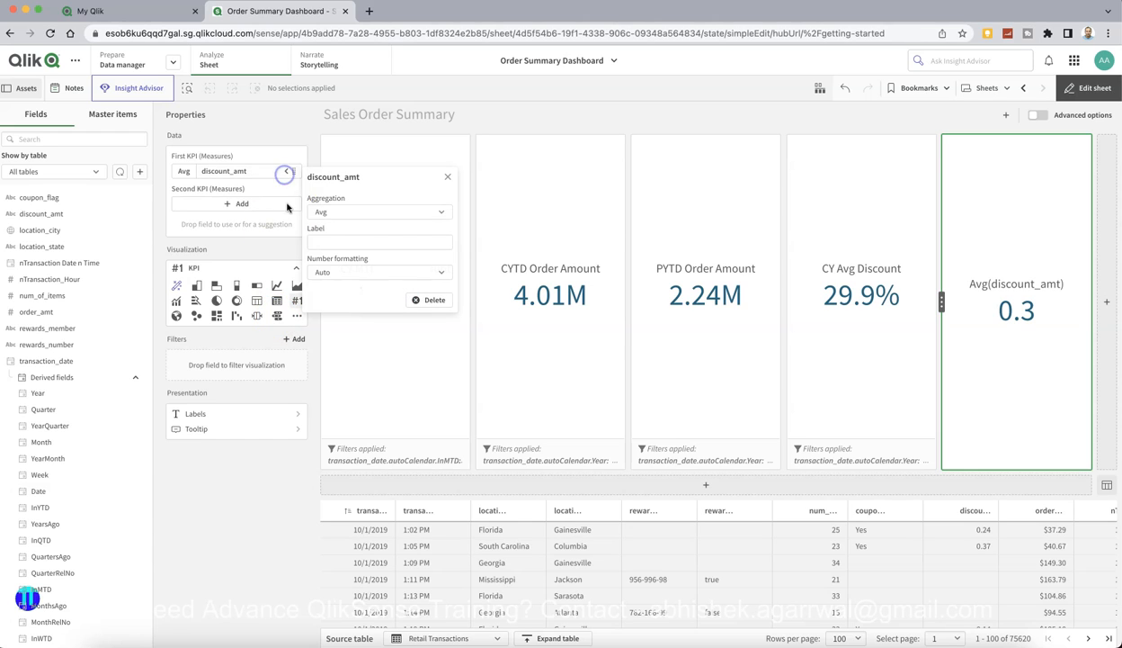
left_click(342, 238)
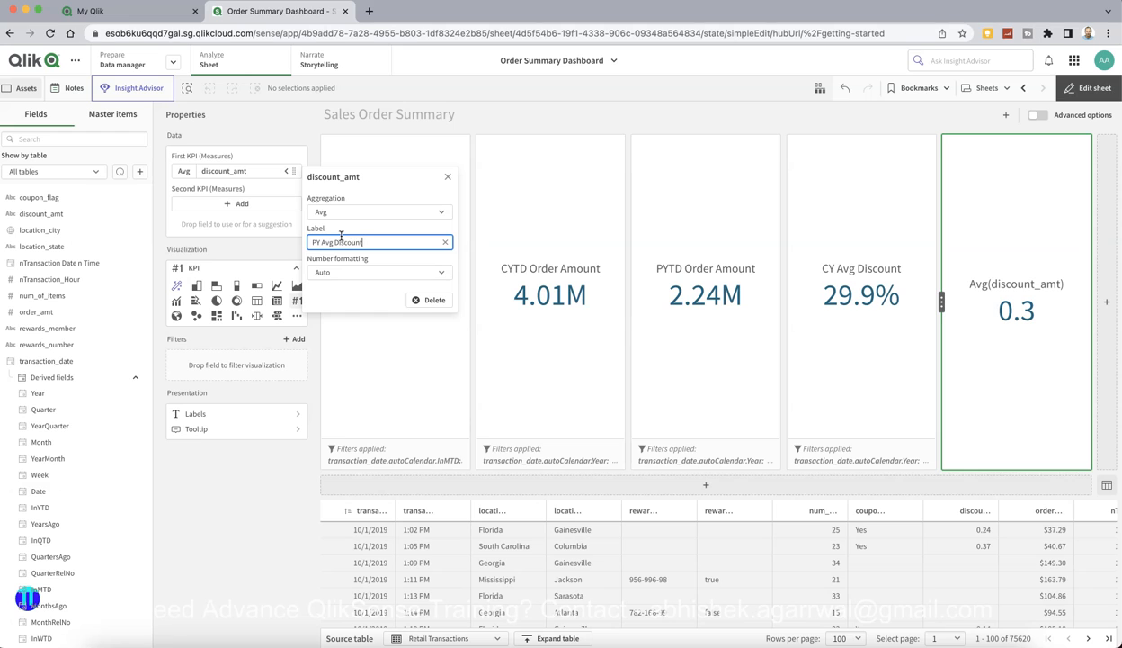
type("PY Avg Discount")
left_click(358, 273)
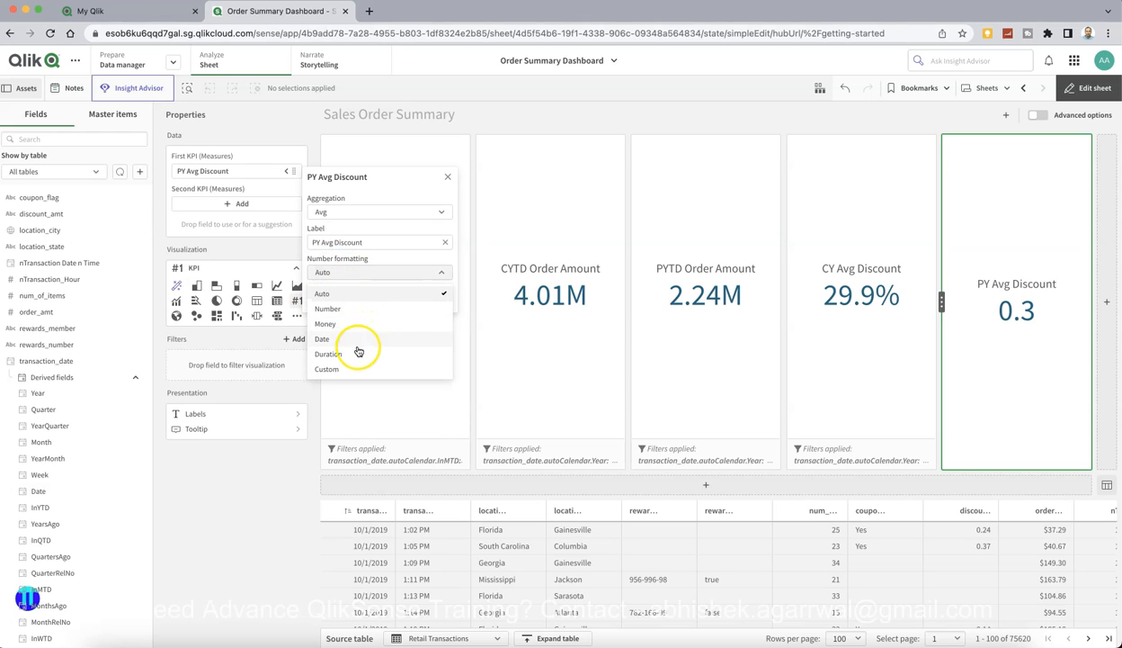
left_click(358, 308)
left_click(369, 310)
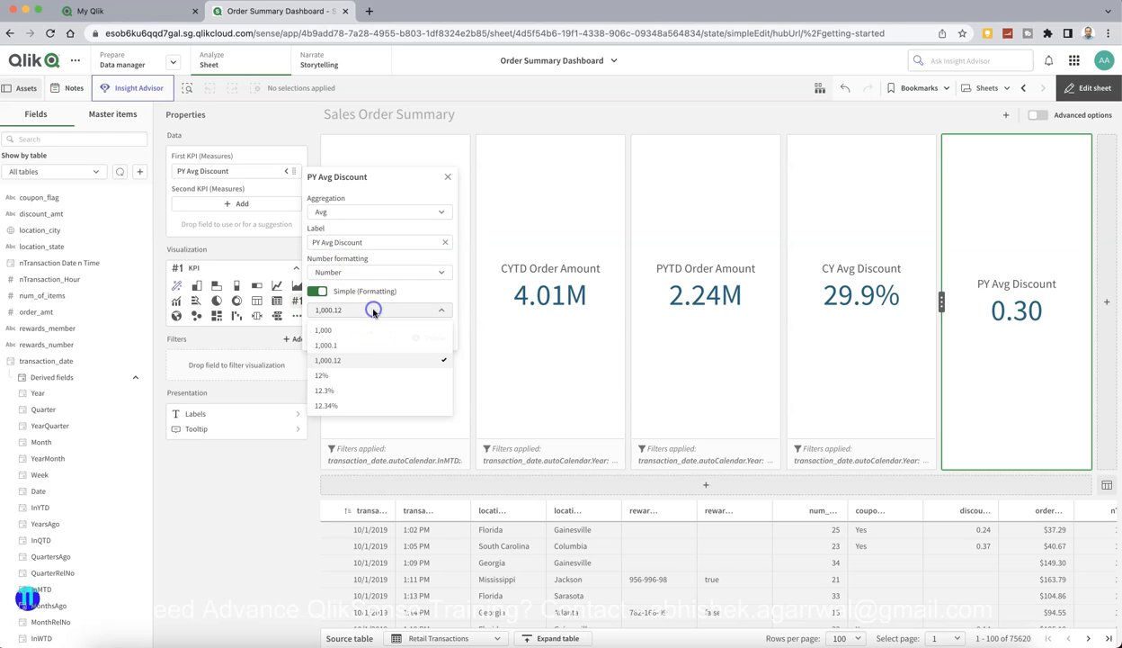
left_click(371, 390)
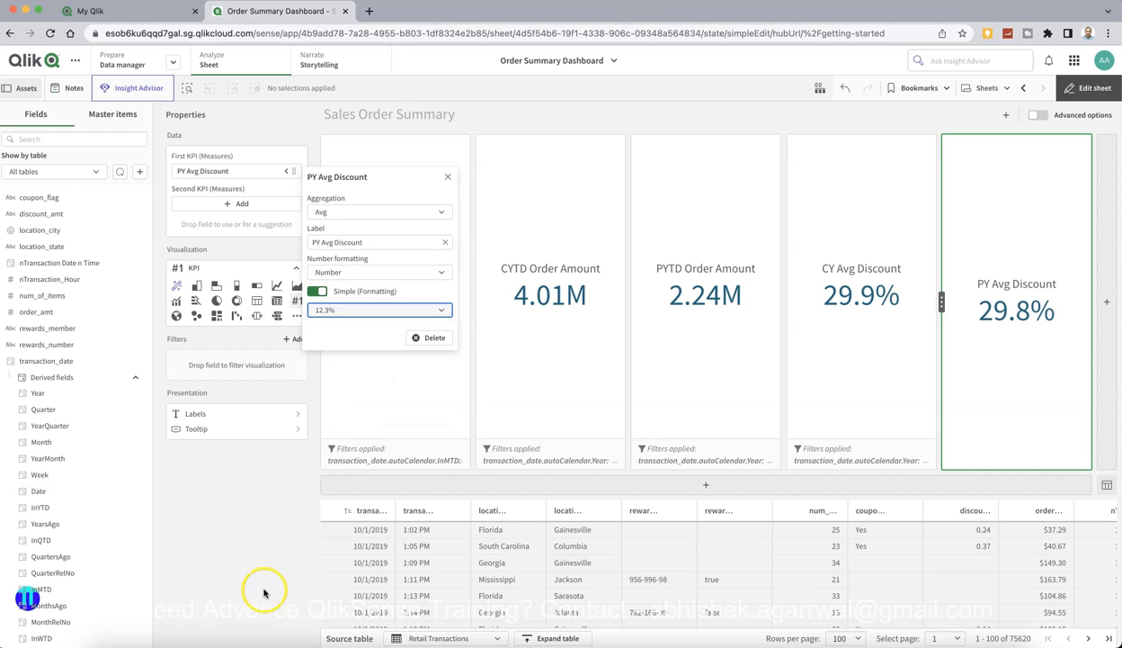
left_click(270, 542)
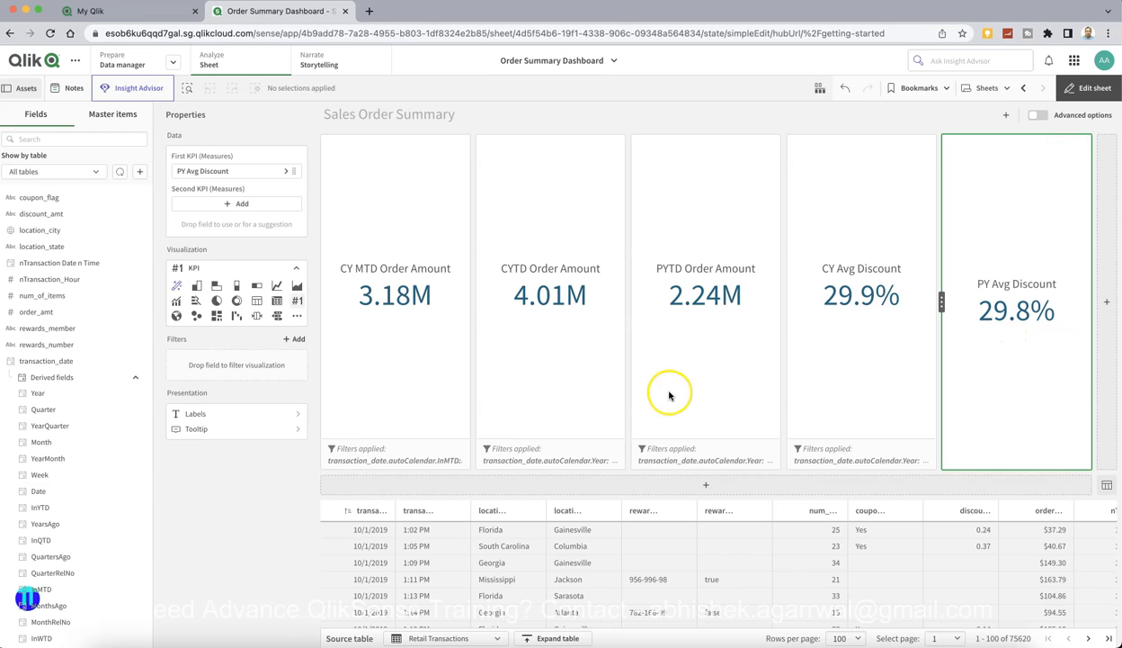
Add a transaction_date Year filter to the PY Avg Discount KPI, limited to 2019
left_click(296, 339)
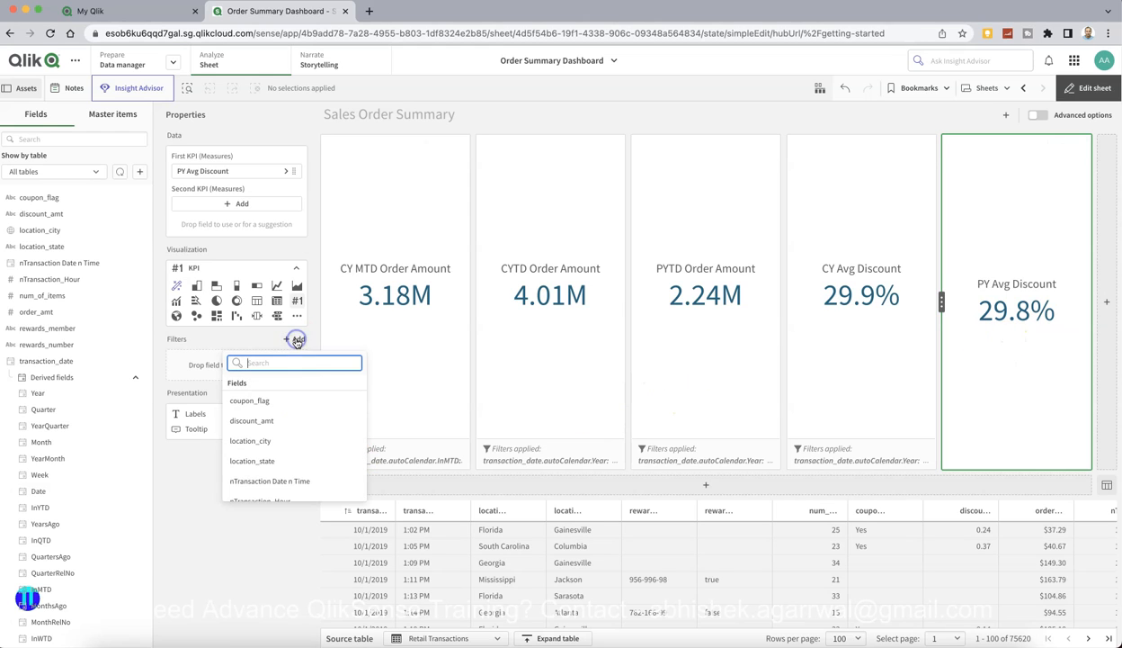
type("year")
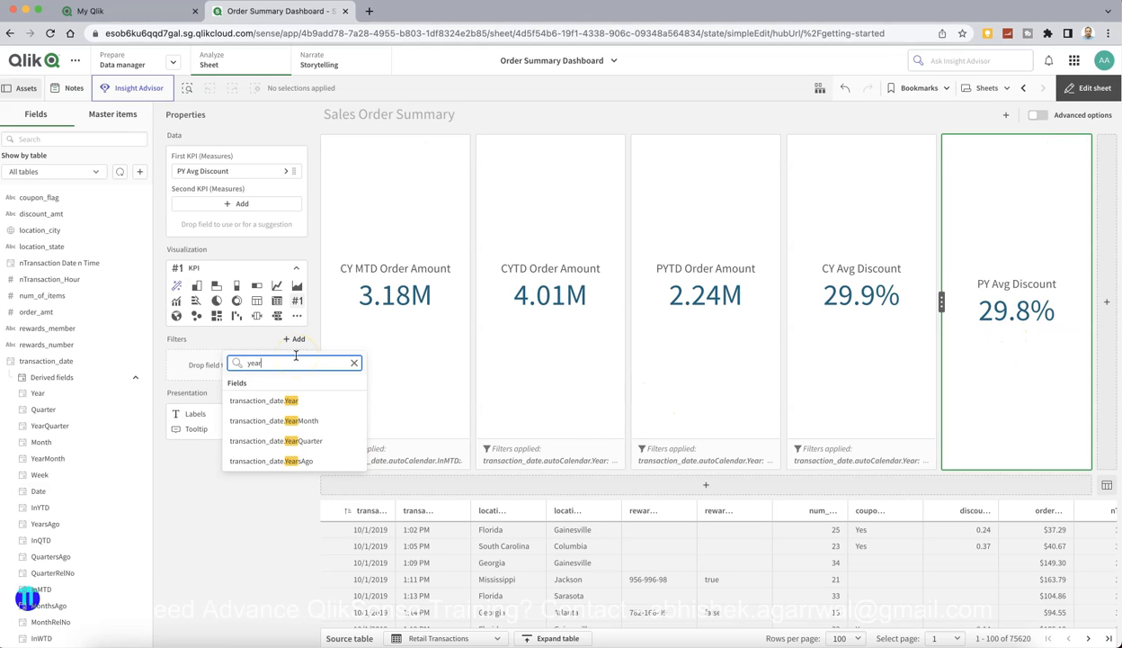
left_click(270, 401)
left_click(317, 354)
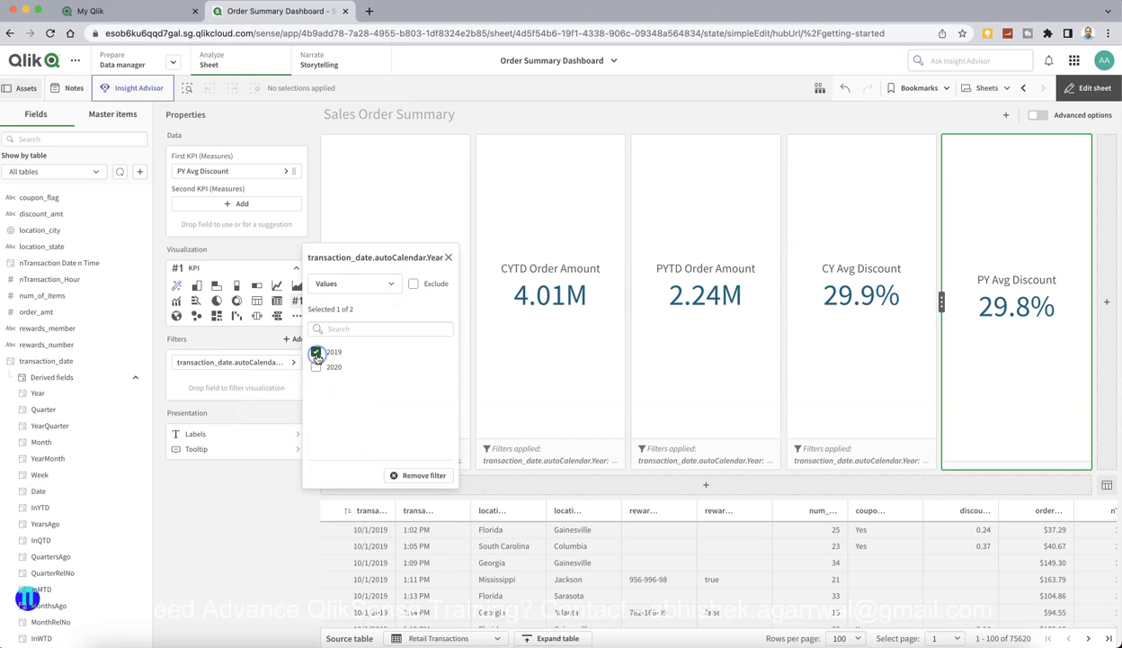
left_click(294, 525)
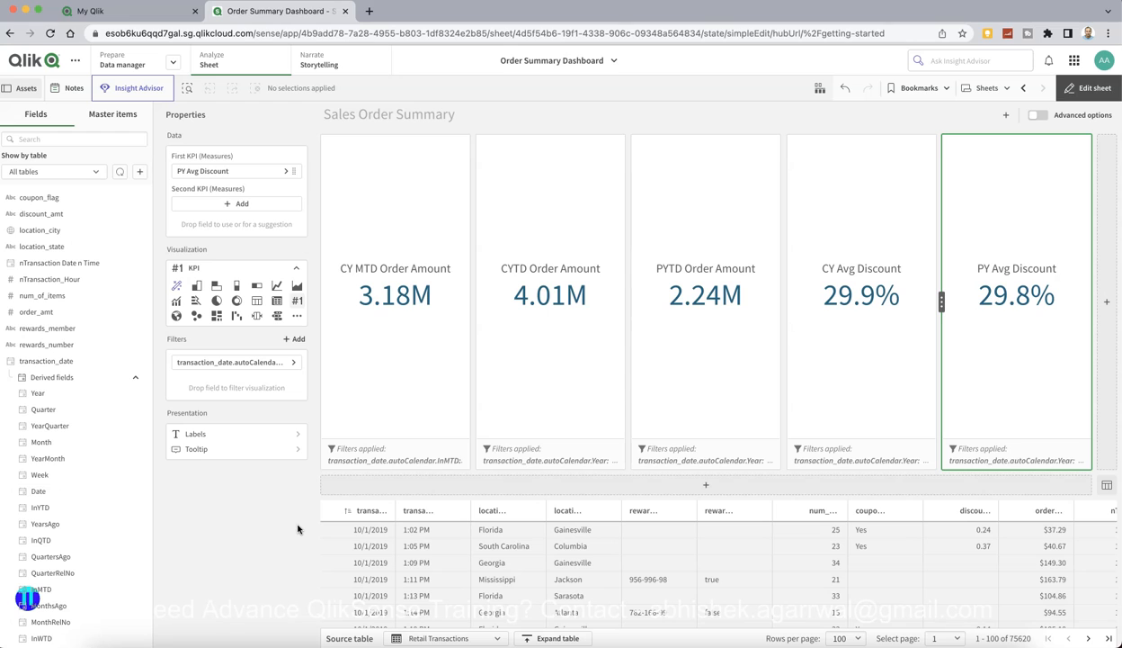
Add a filter pane after the PY Avg Discount KPI, using location_state as its dimension
left_click(1109, 305)
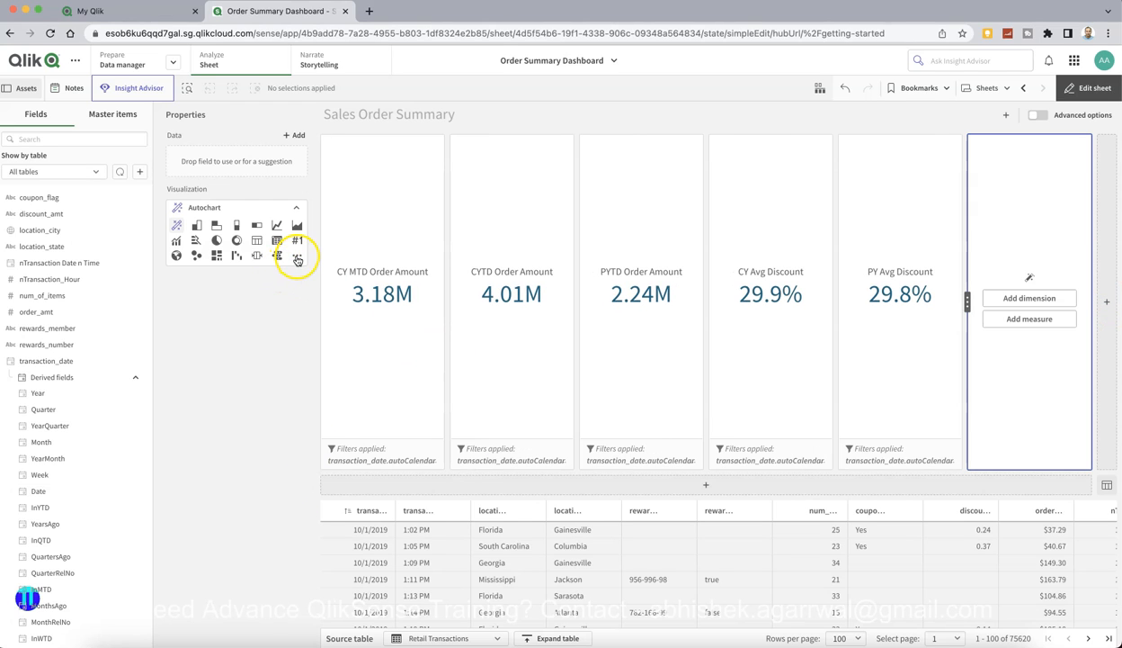
left_click(299, 255)
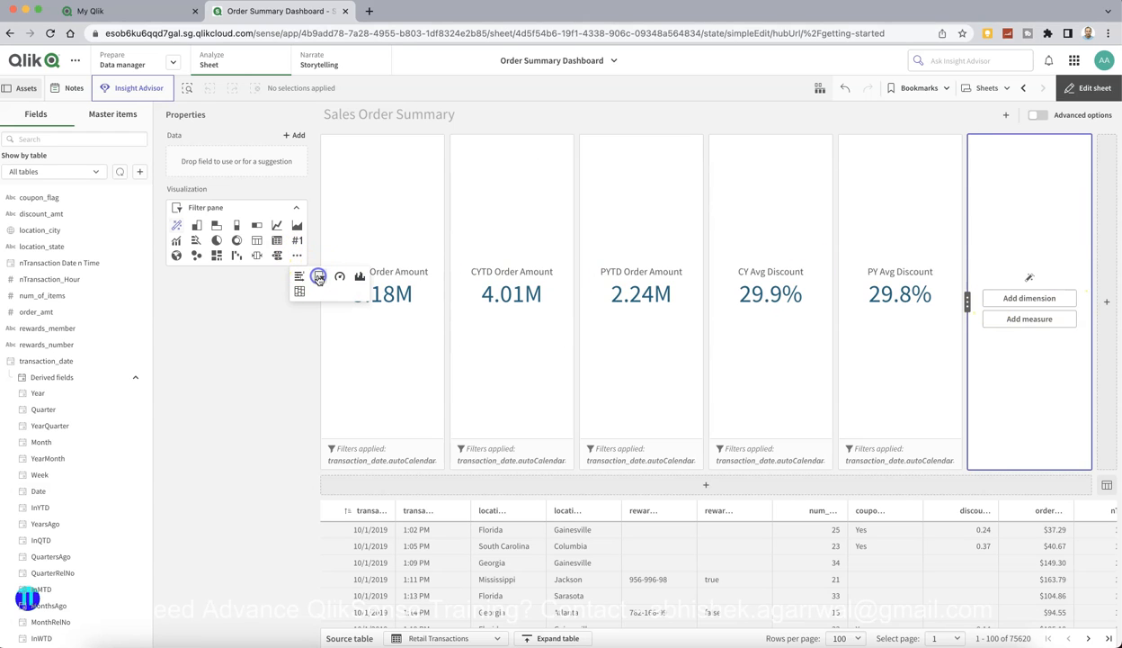
left_click(317, 278)
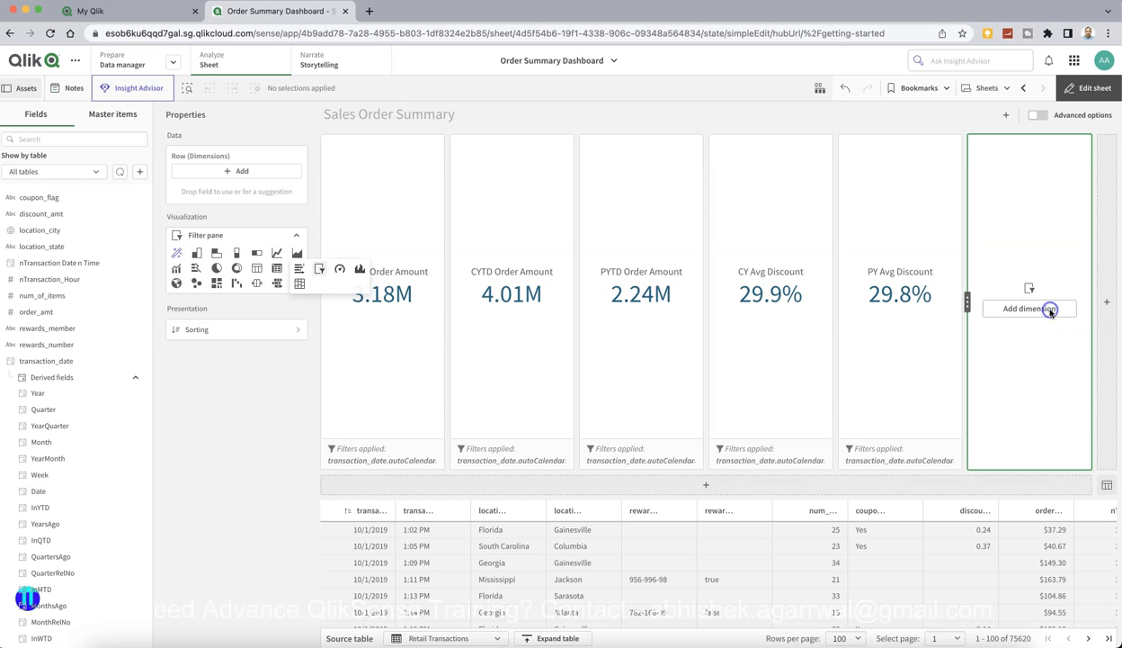
left_click(1048, 309)
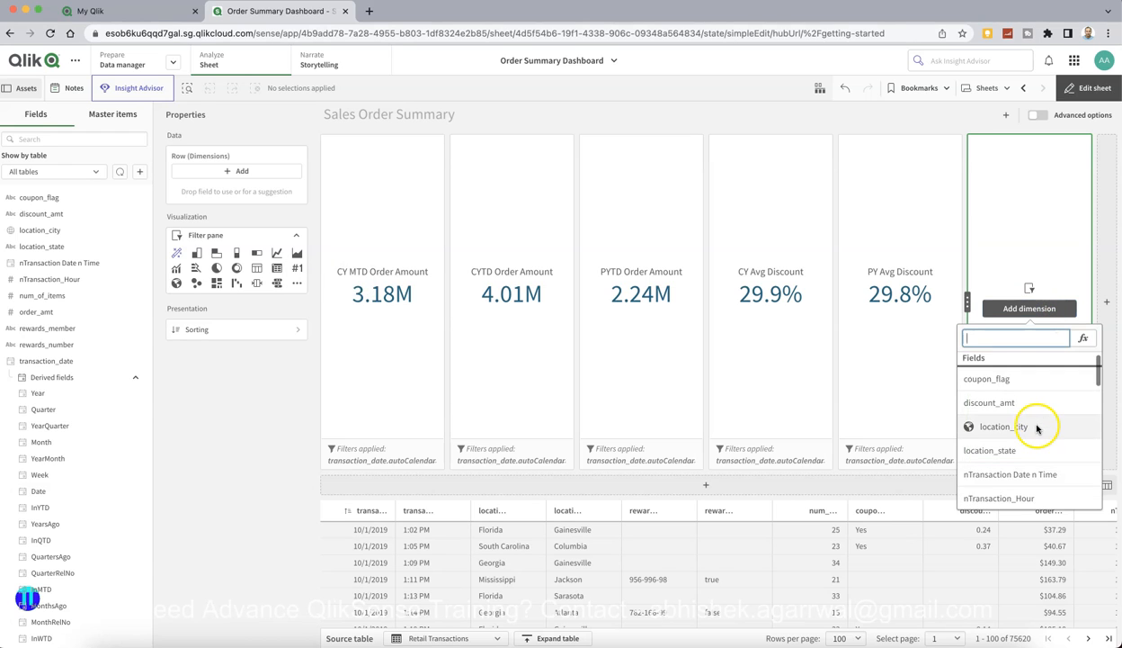
left_click(1010, 413)
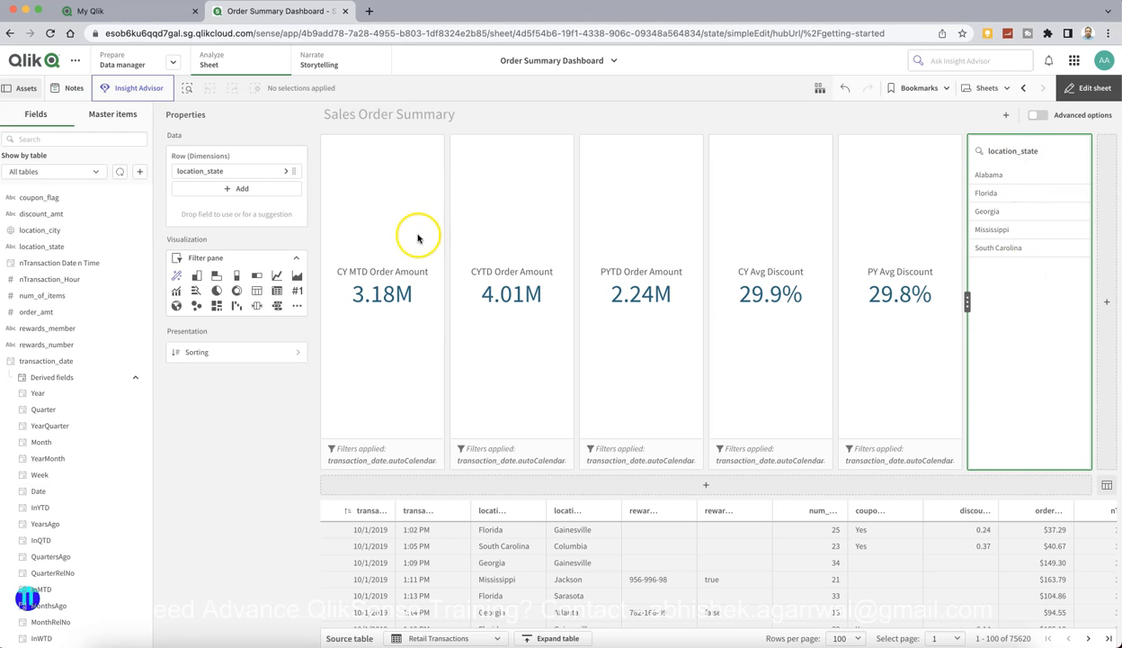
Change the label of the filter pane's location_state dimension to State
left_click(286, 170)
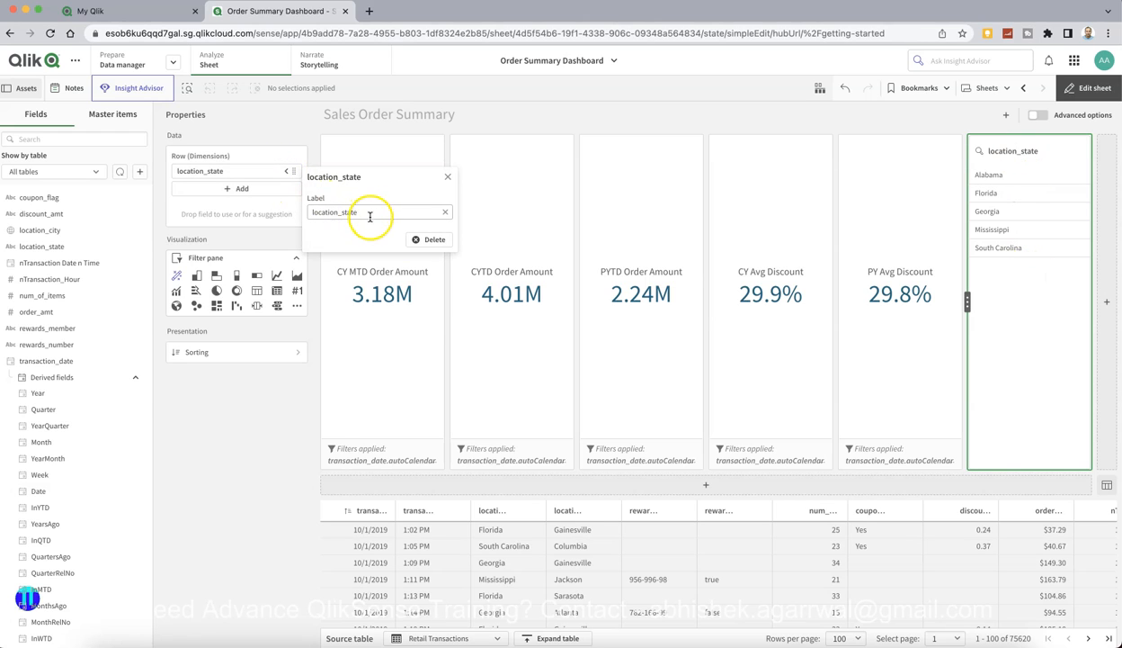
left_click(282, 443)
left_click(1009, 152)
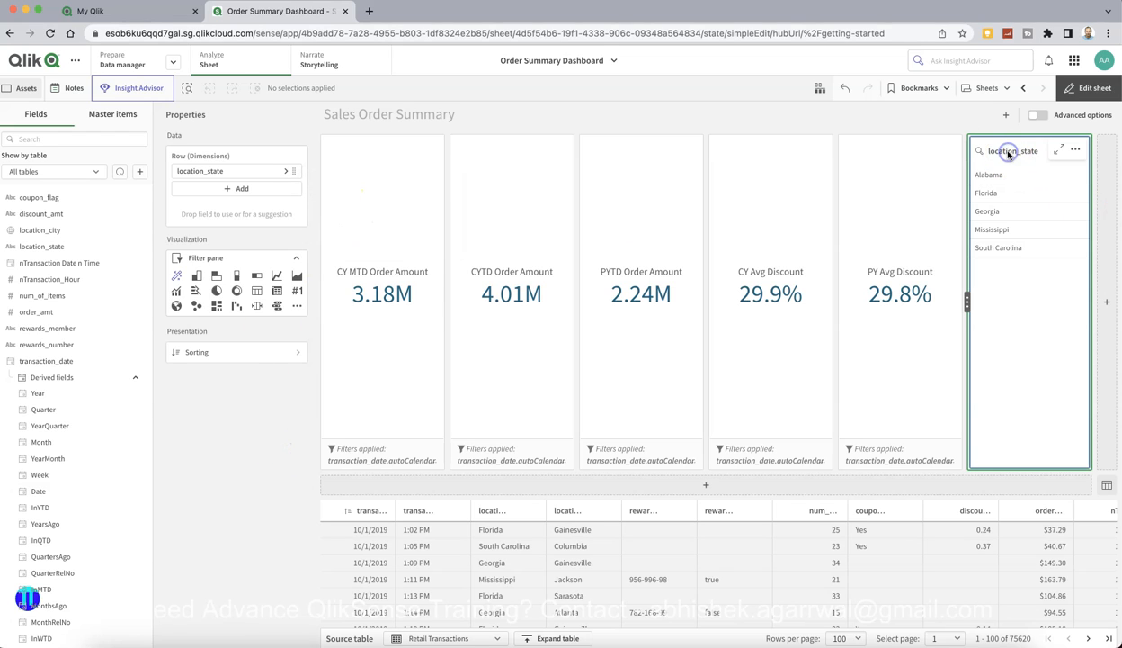
left_click(259, 172)
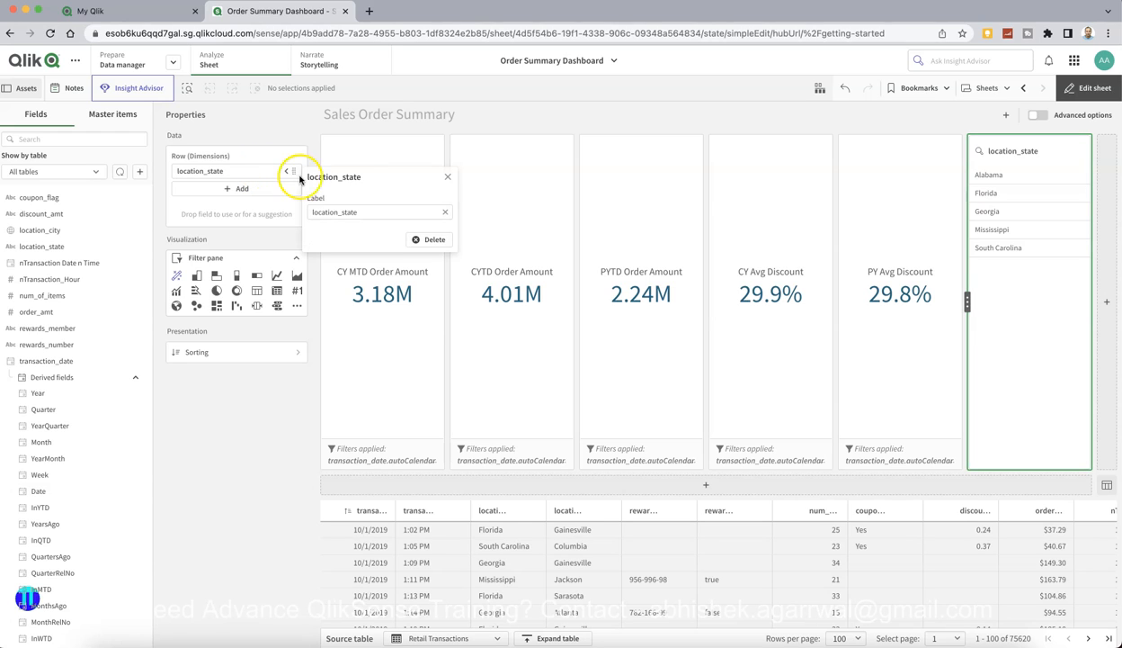
left_click(363, 213)
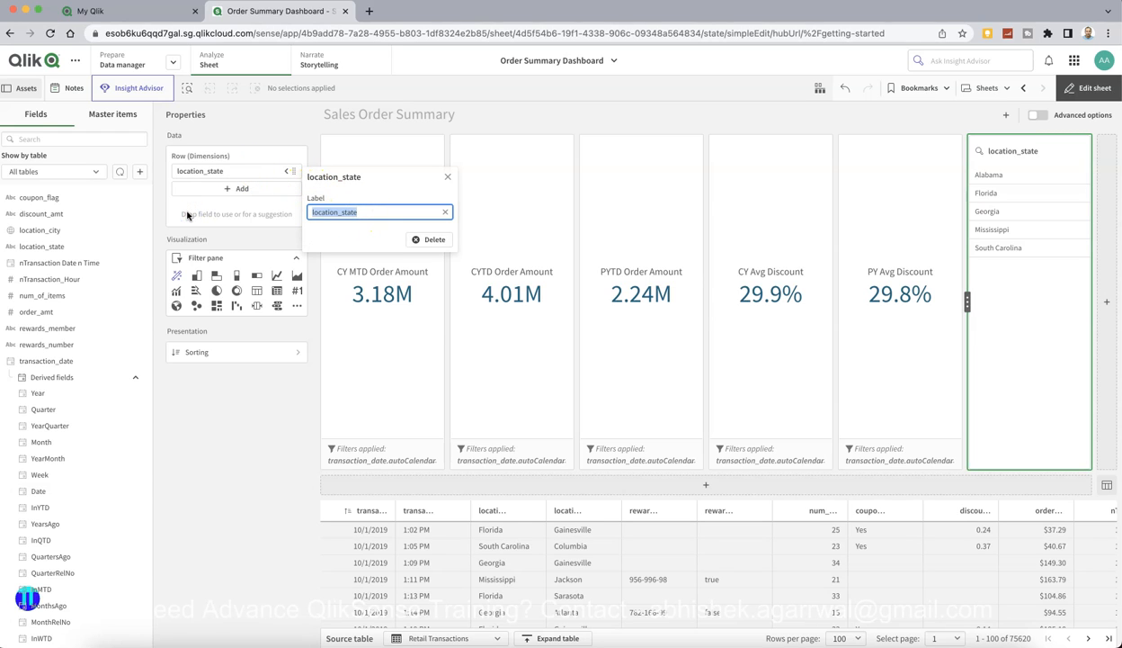
type("State")
left_click(85, 488)
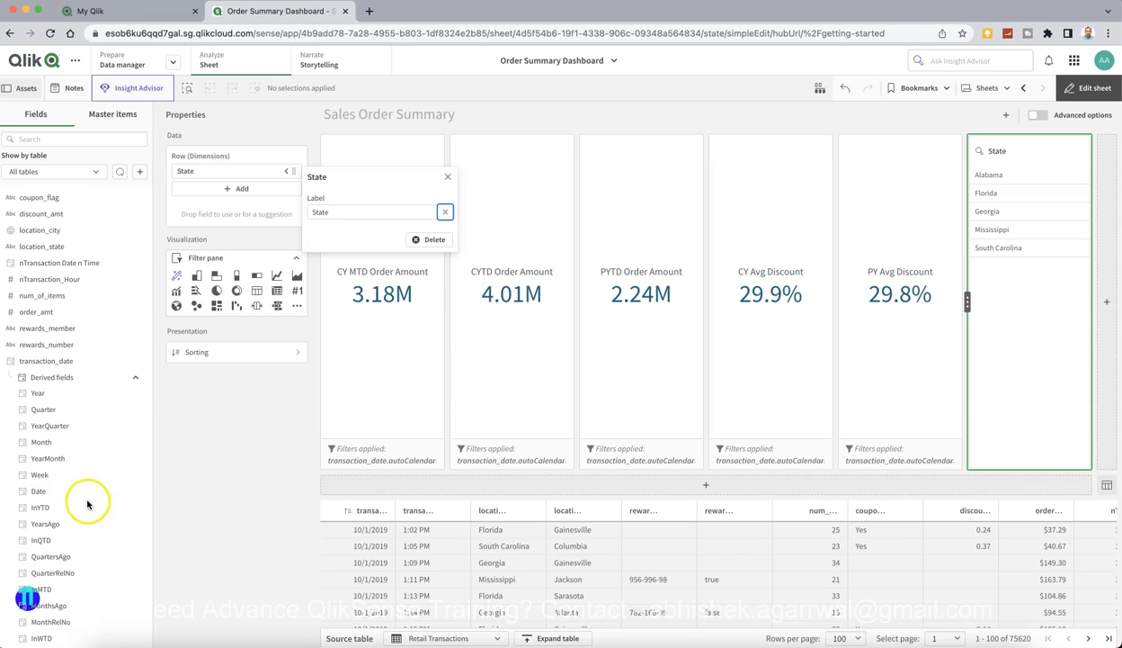
left_click(179, 473)
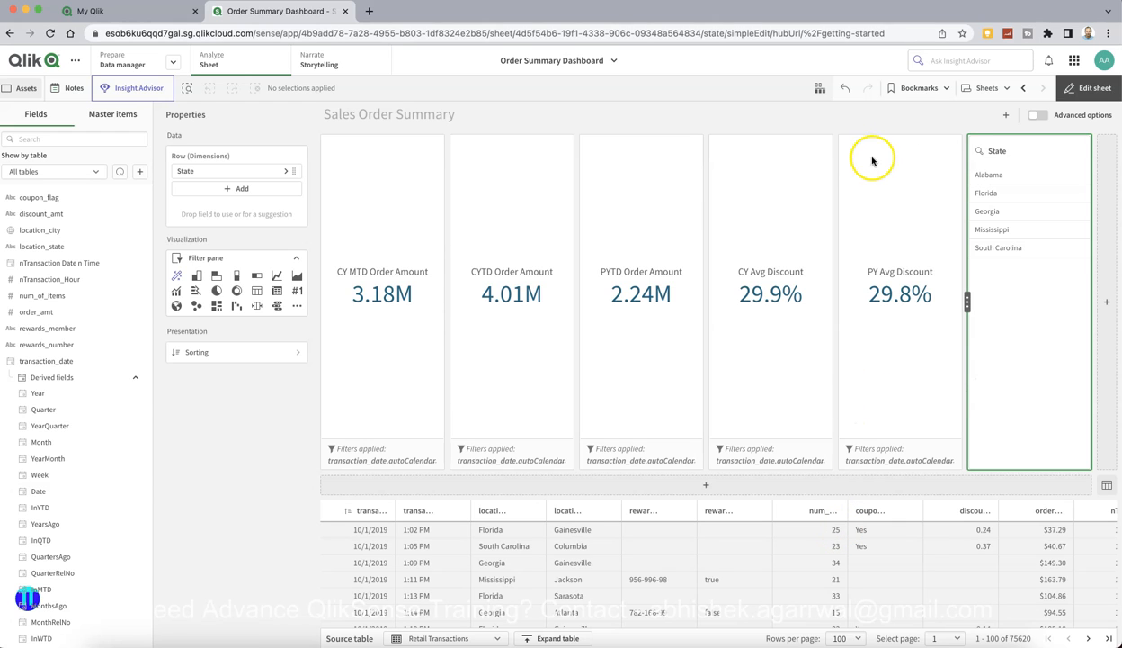
left_click(849, 126)
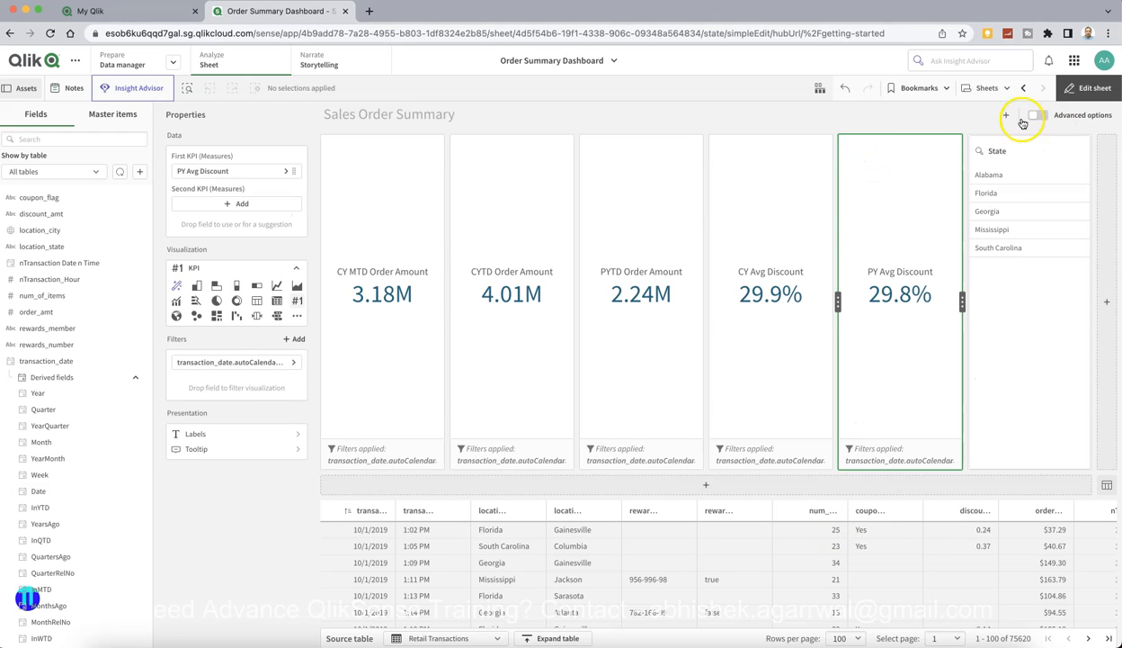
left_click(796, 122)
left_click(674, 424)
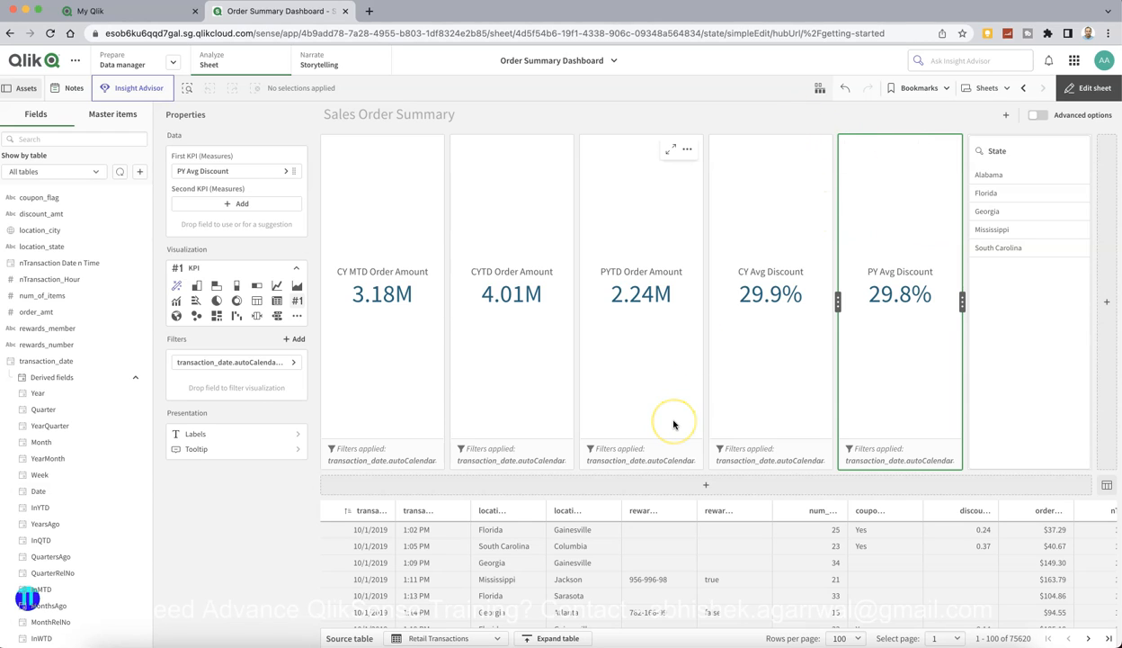
left_click(882, 120)
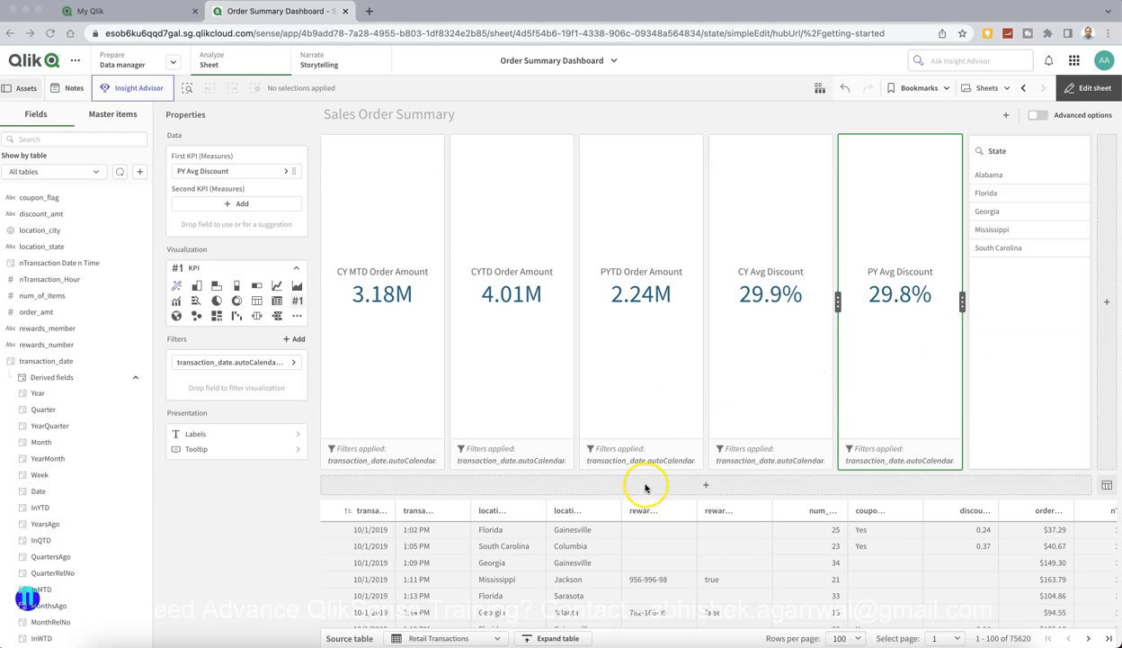
Add a full-width chart in a new row below the KPIs, with transaction_date as its dimension
left_click(699, 487)
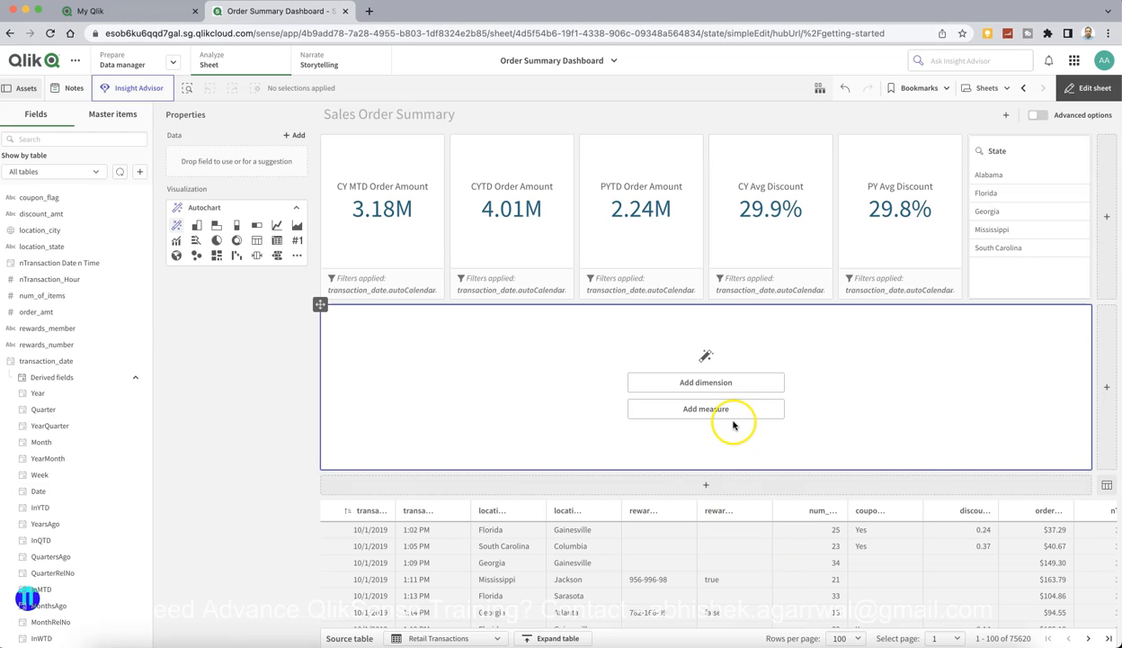
left_click(724, 387)
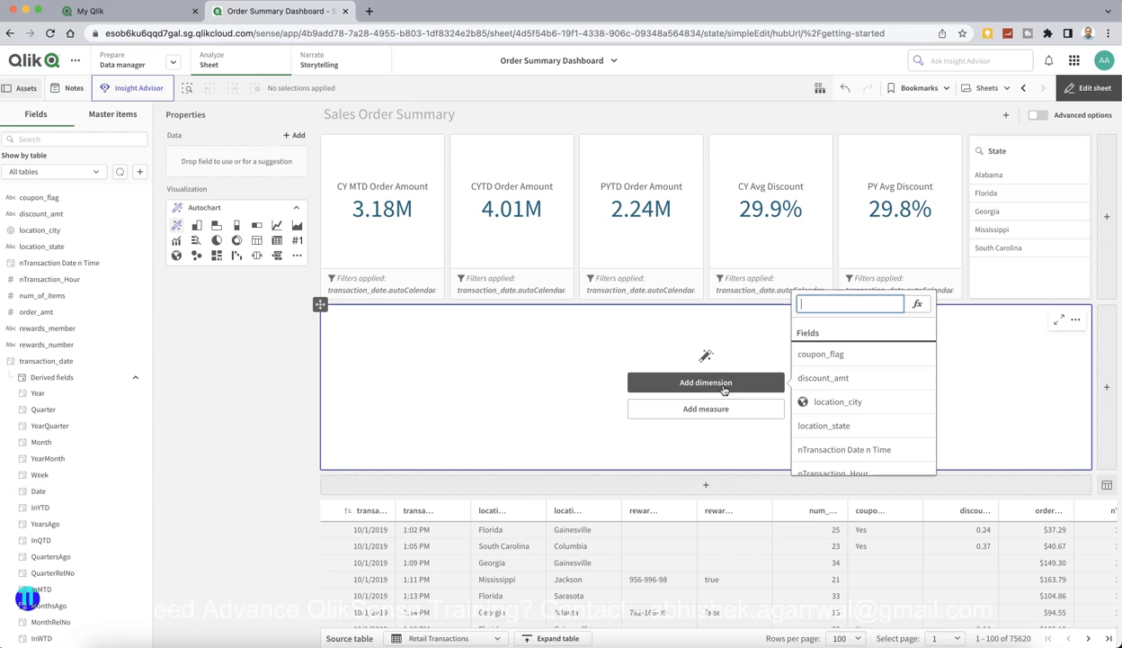
scroll(813, 396, "down", 2)
scroll(813, 394, "up", 2)
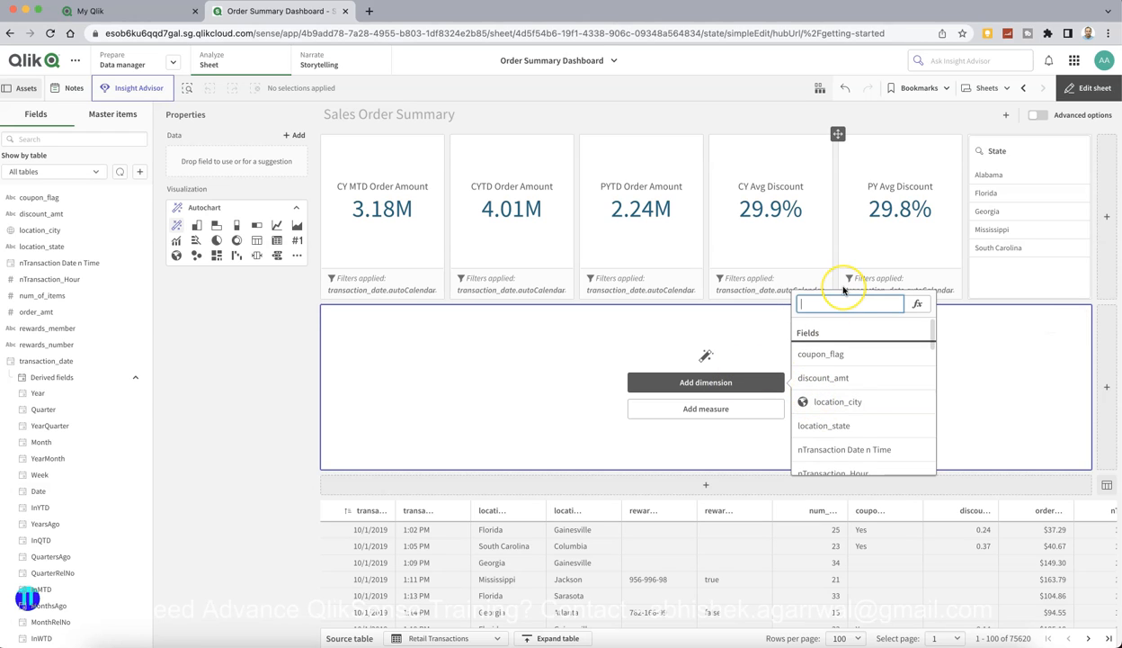
type("date")
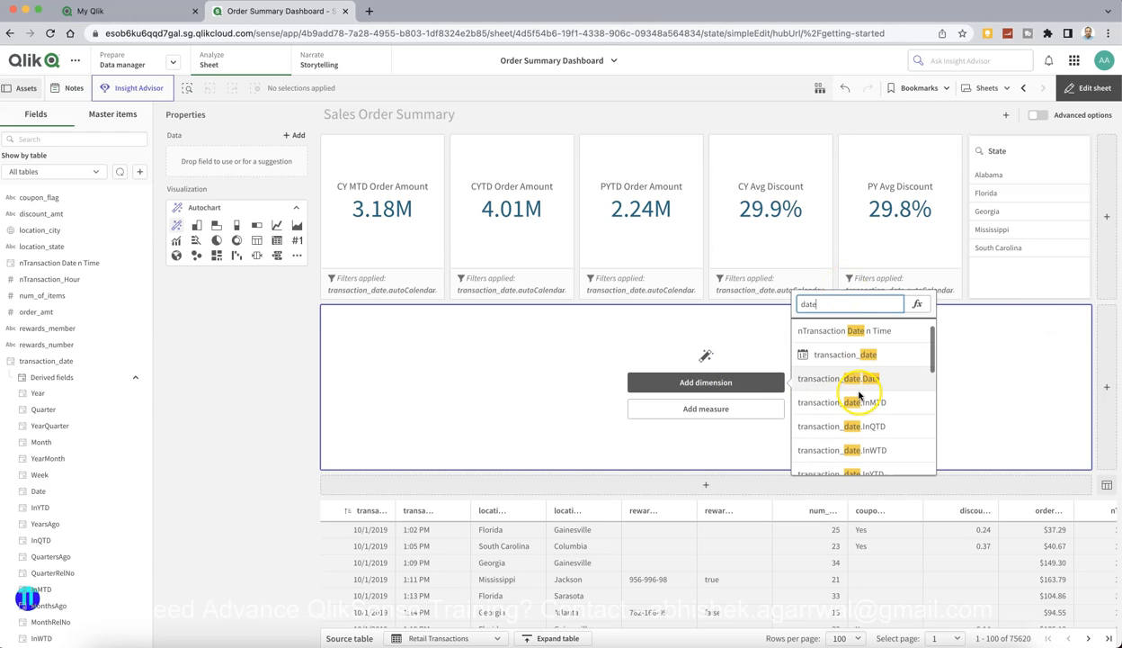
left_click(862, 353)
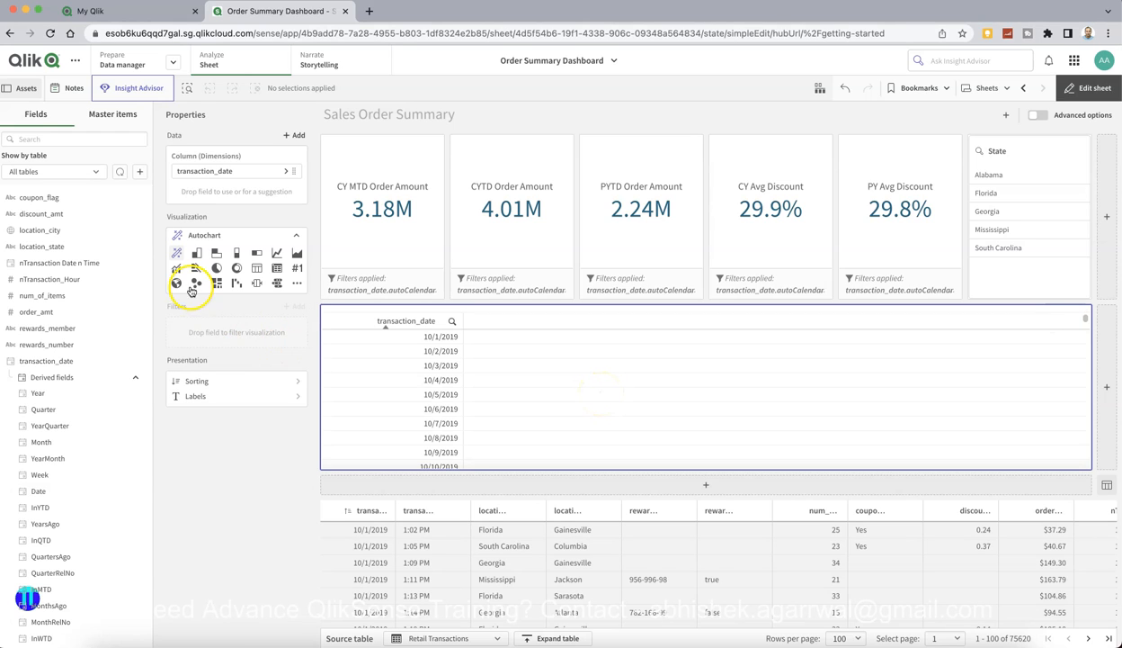
Turn the transaction_date chart into a line chart and add Sum(order_amt) as its measure
left_click(276, 252)
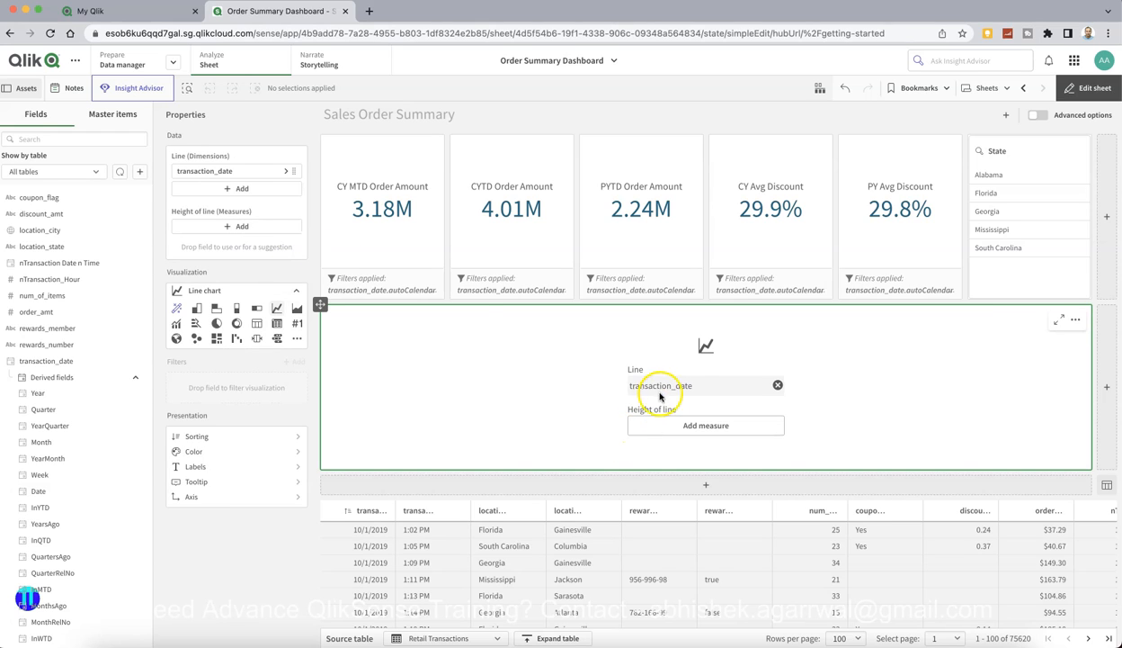
left_click(706, 425)
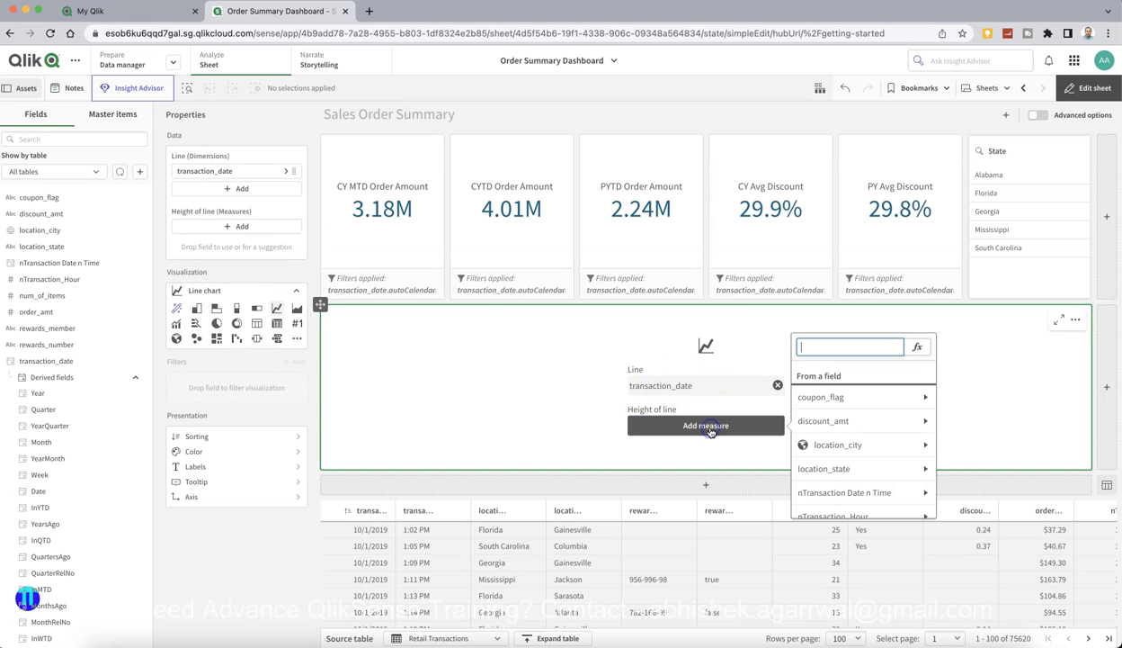
scroll(886, 448, "down", 5)
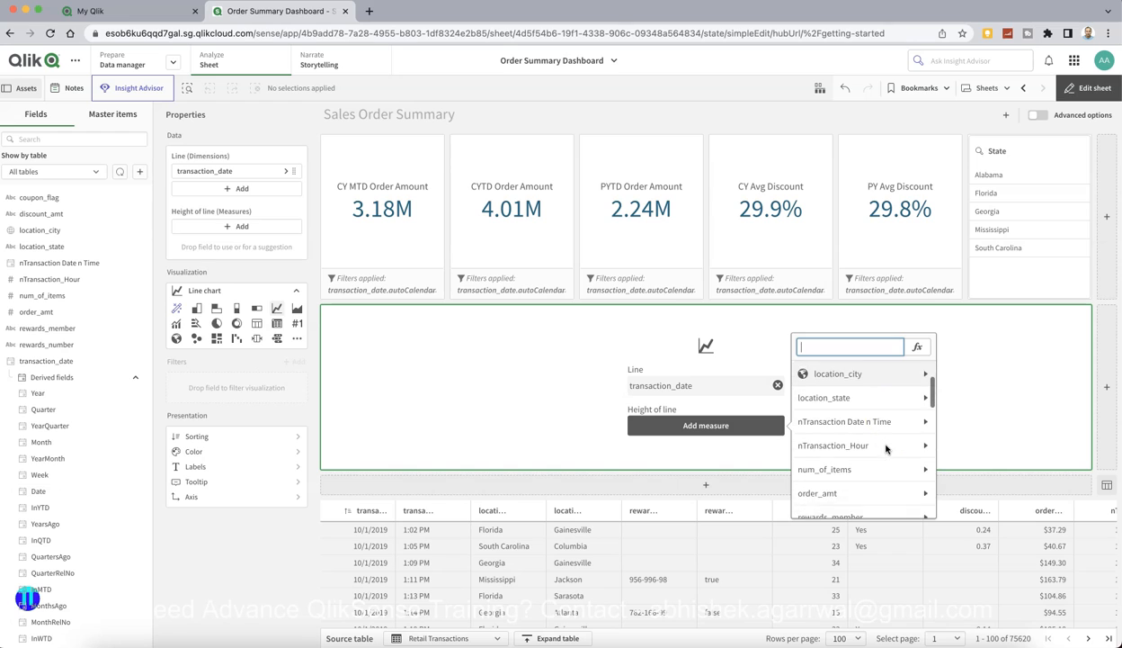
left_click(887, 471)
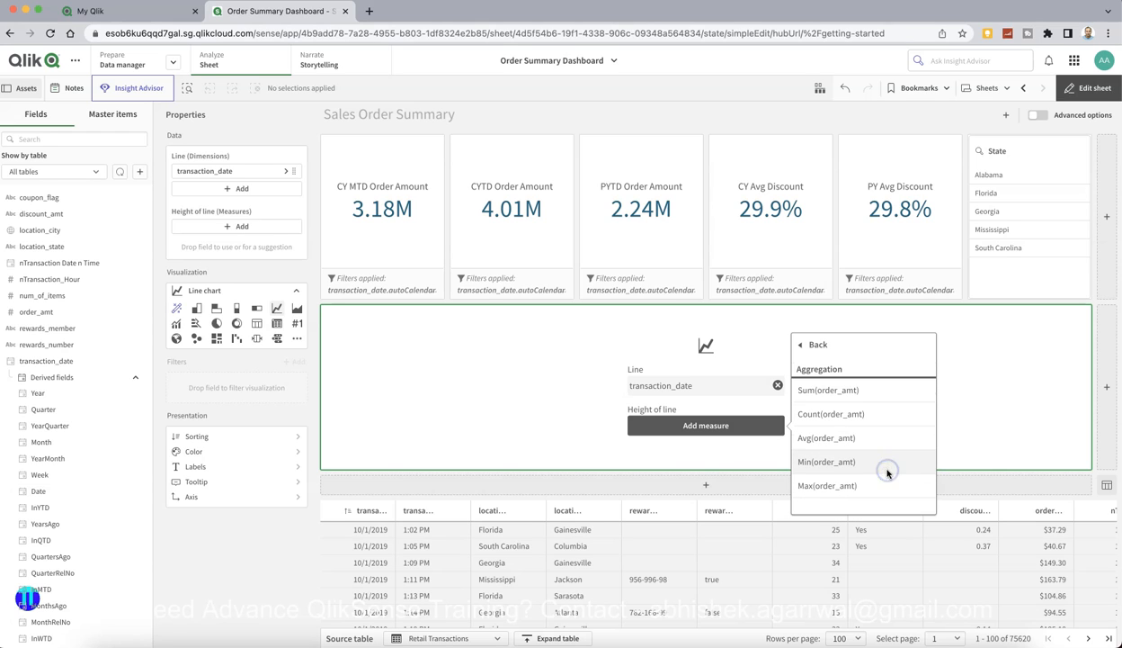
left_click(862, 393)
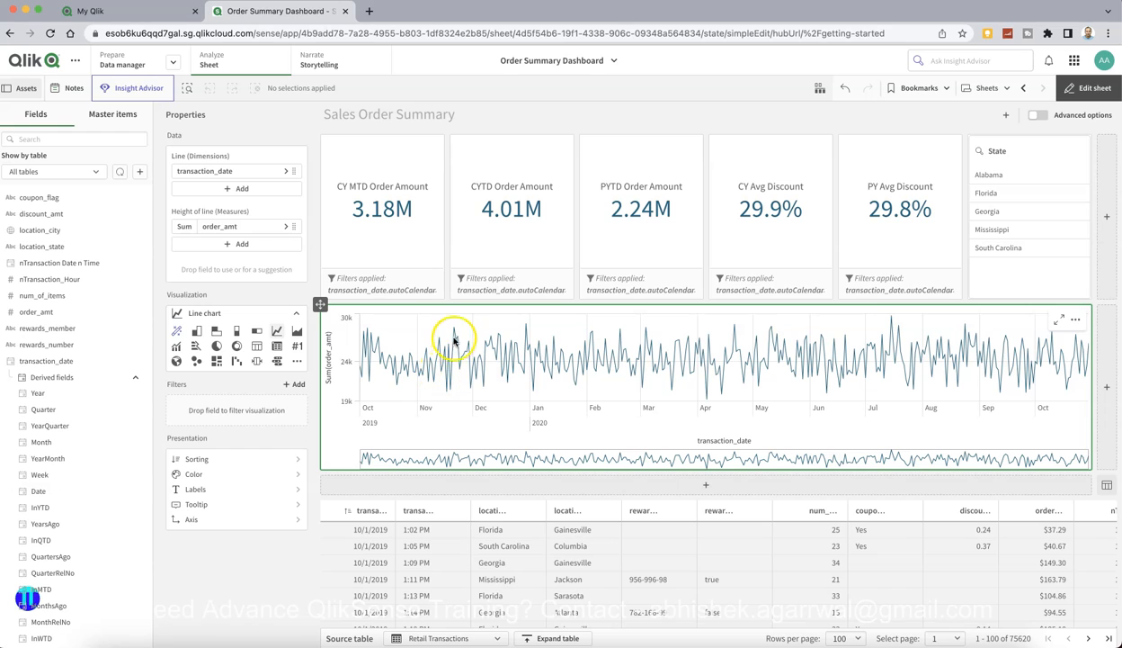
mouse_move(454, 332)
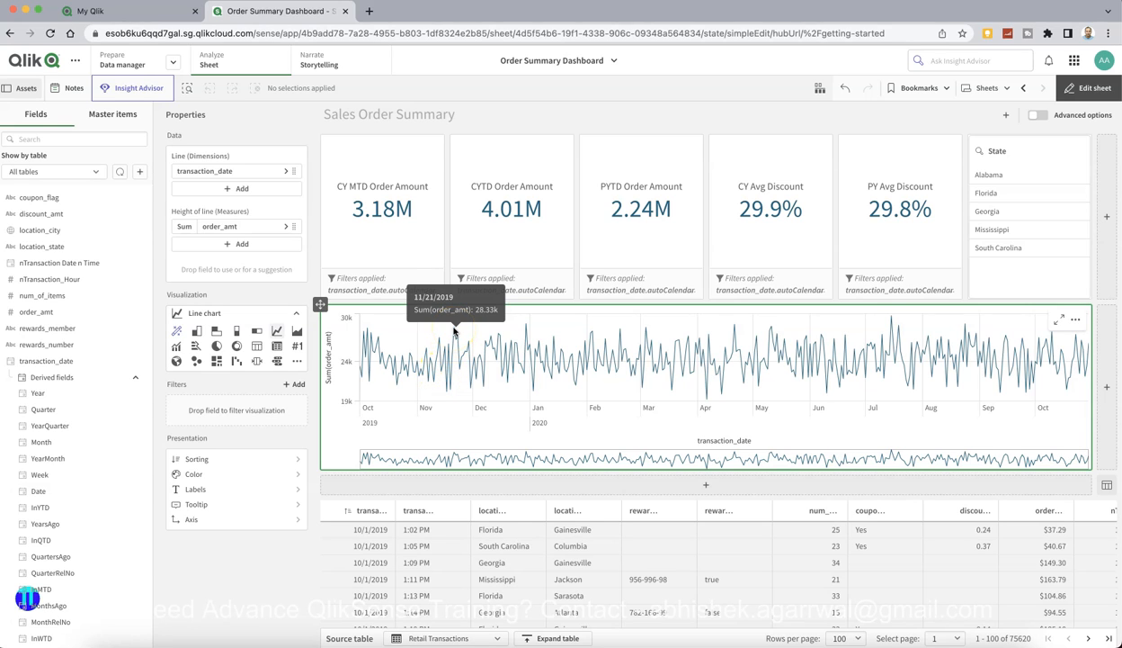
left_click(463, 371)
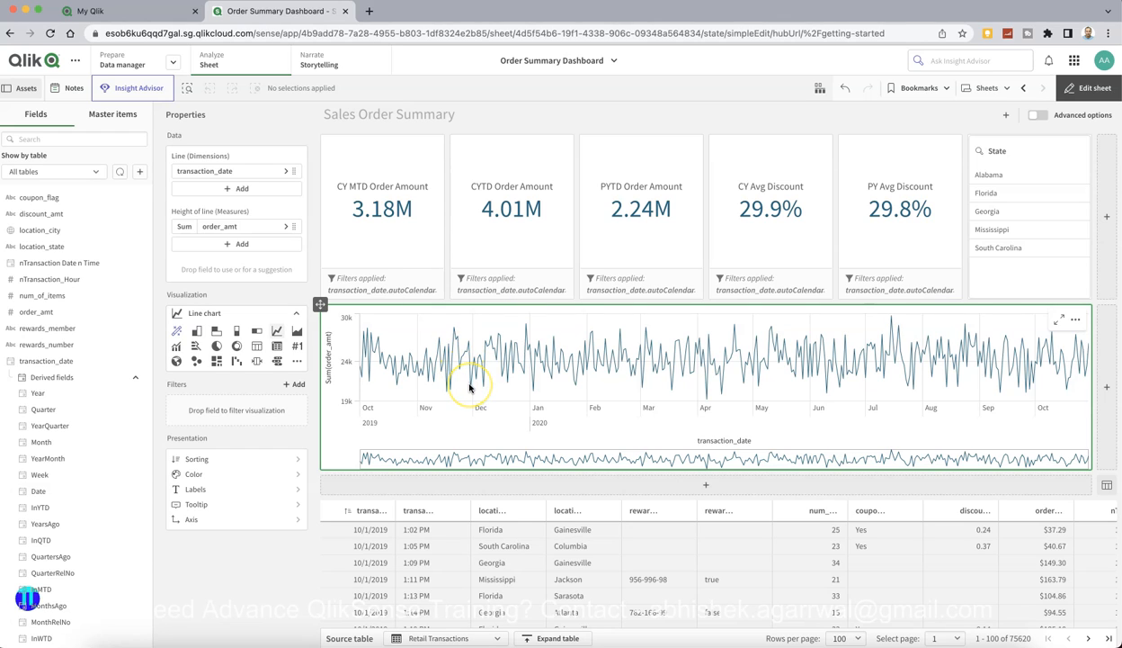
mouse_move(469, 387)
left_mouse_down()
mouse_move(514, 376)
mouse_move(704, 398)
mouse_move(899, 367)
left_mouse_up()
mouse_move(933, 382)
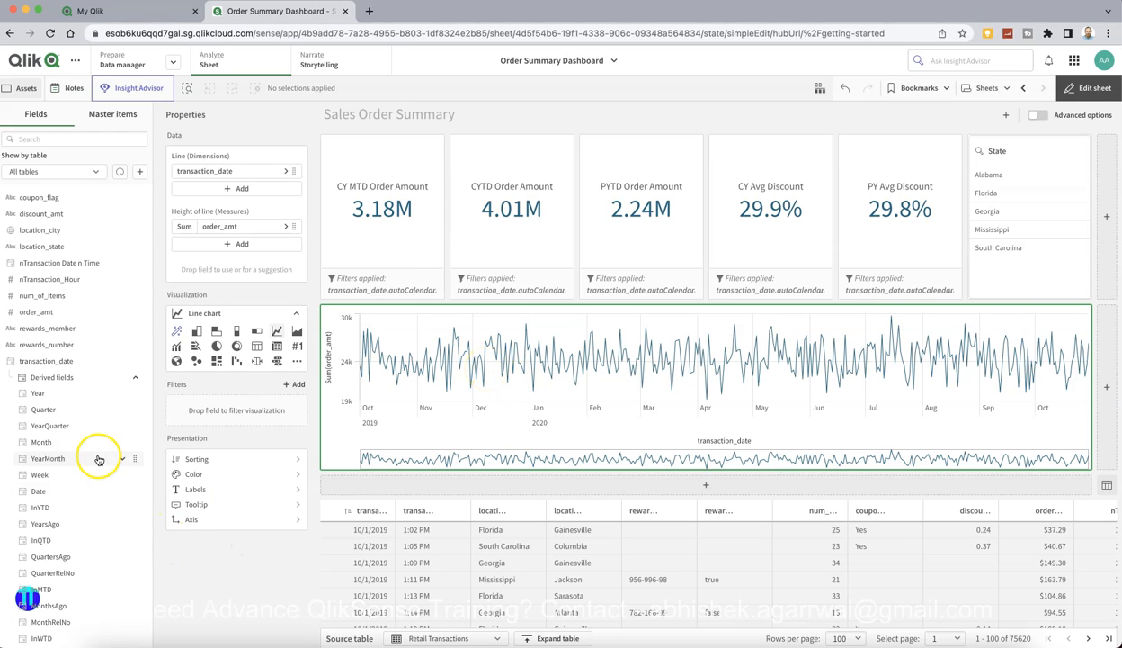
Replace the line chart's transaction_date dimension with transaction_date.YearQuarter
left_click_drag(87, 429, 242, 197)
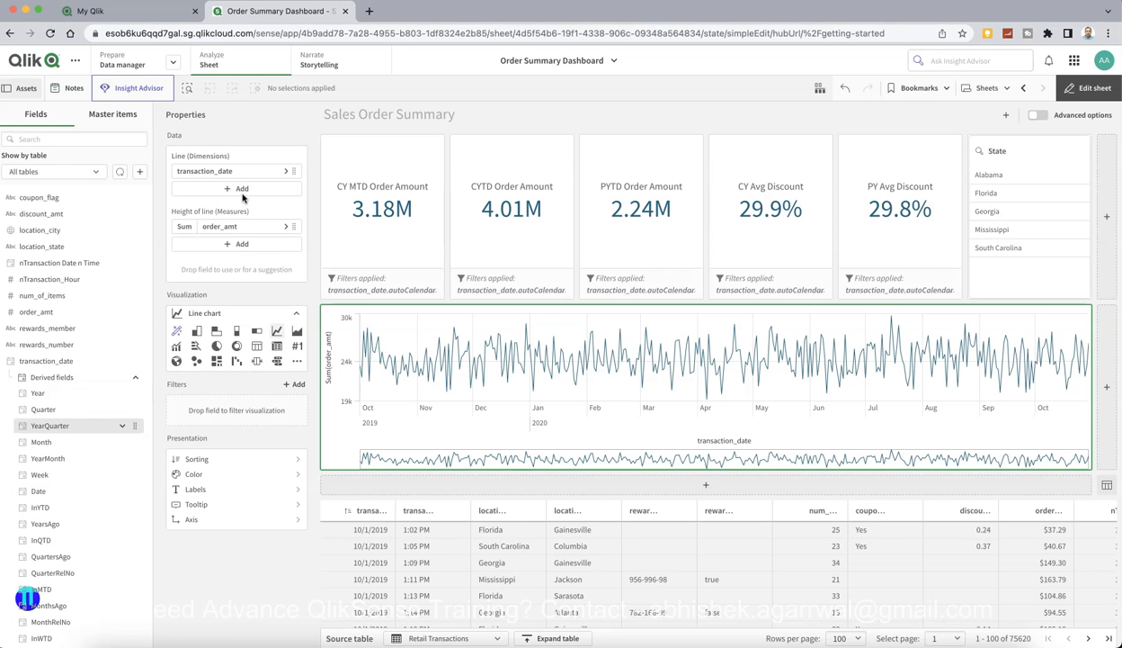
left_click(288, 171)
left_click(426, 242)
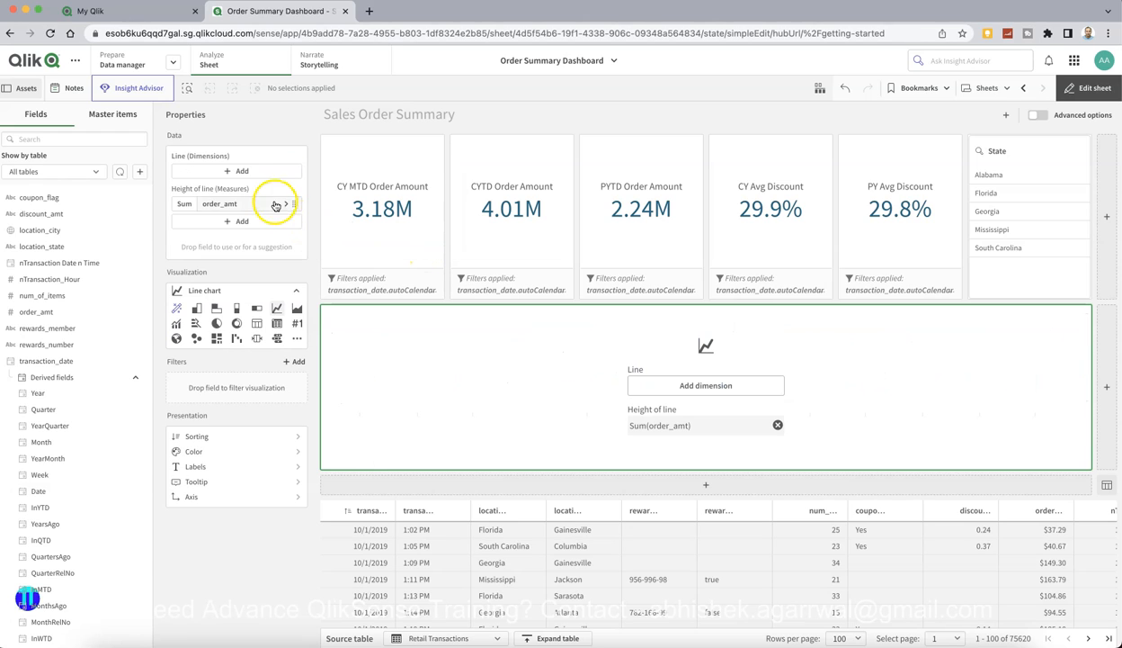
left_click(260, 172)
type("year")
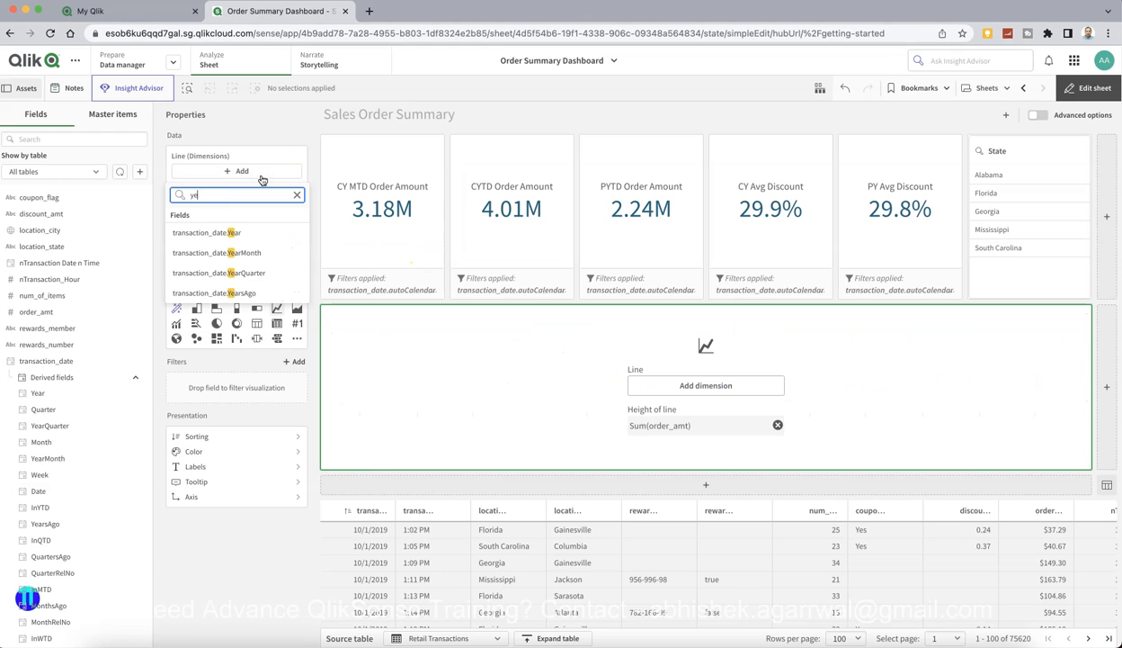
left_click(267, 275)
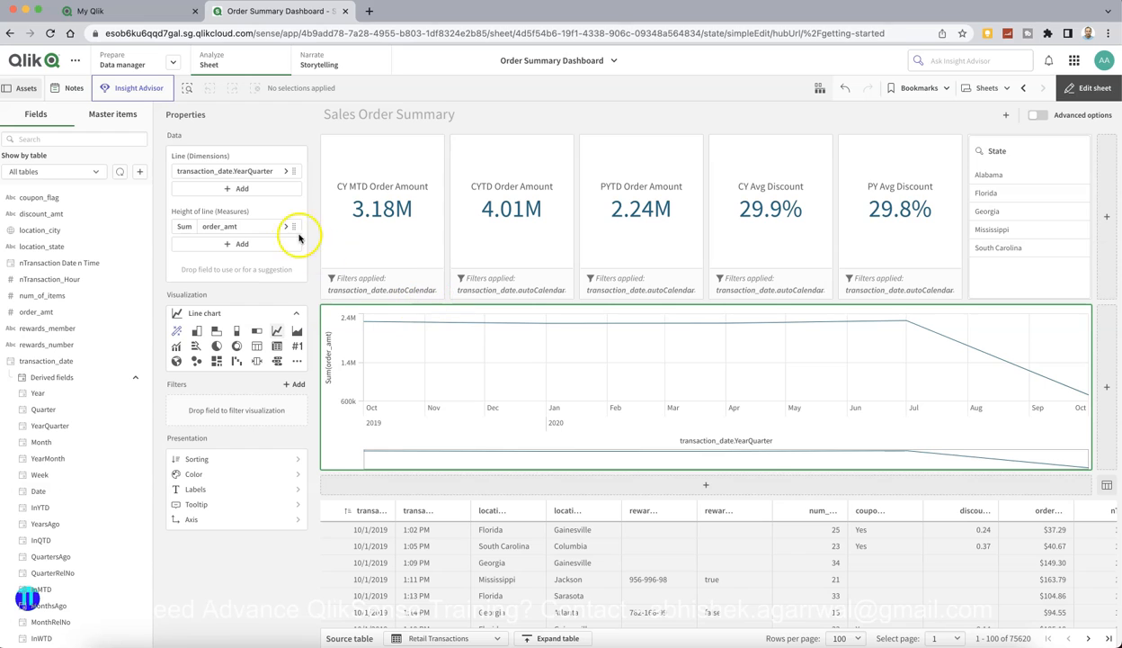
Delete the line chart's YearQuarter dimension and add transaction_date.YearMonth in its place
left_click(285, 171)
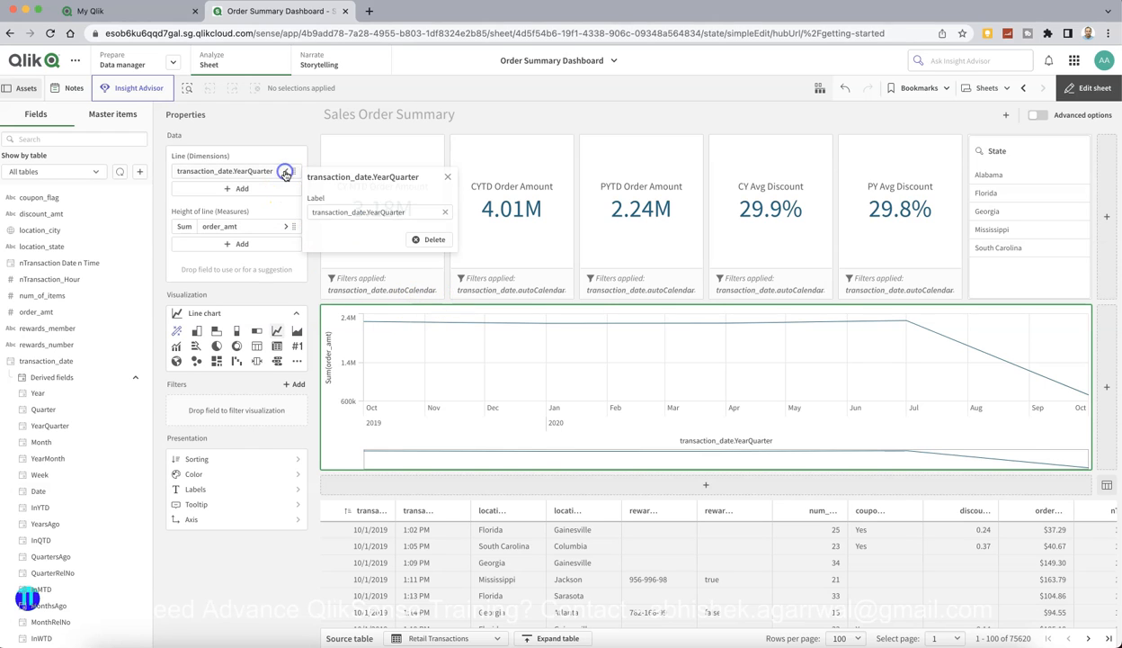
left_click(436, 240)
left_click(251, 171)
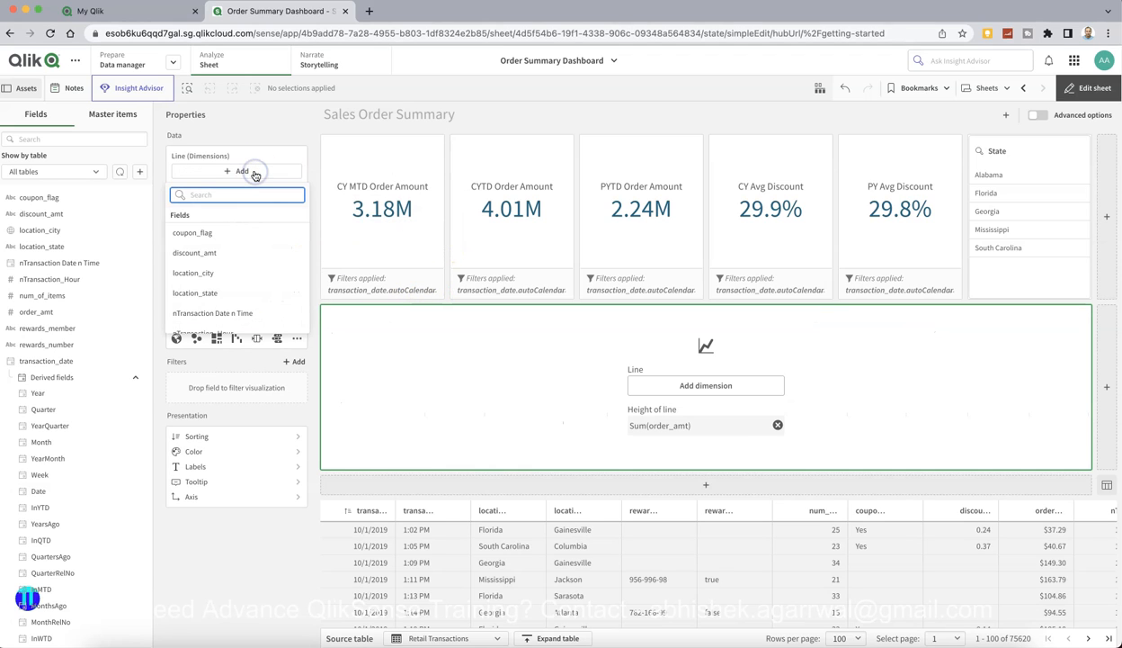
type("month")
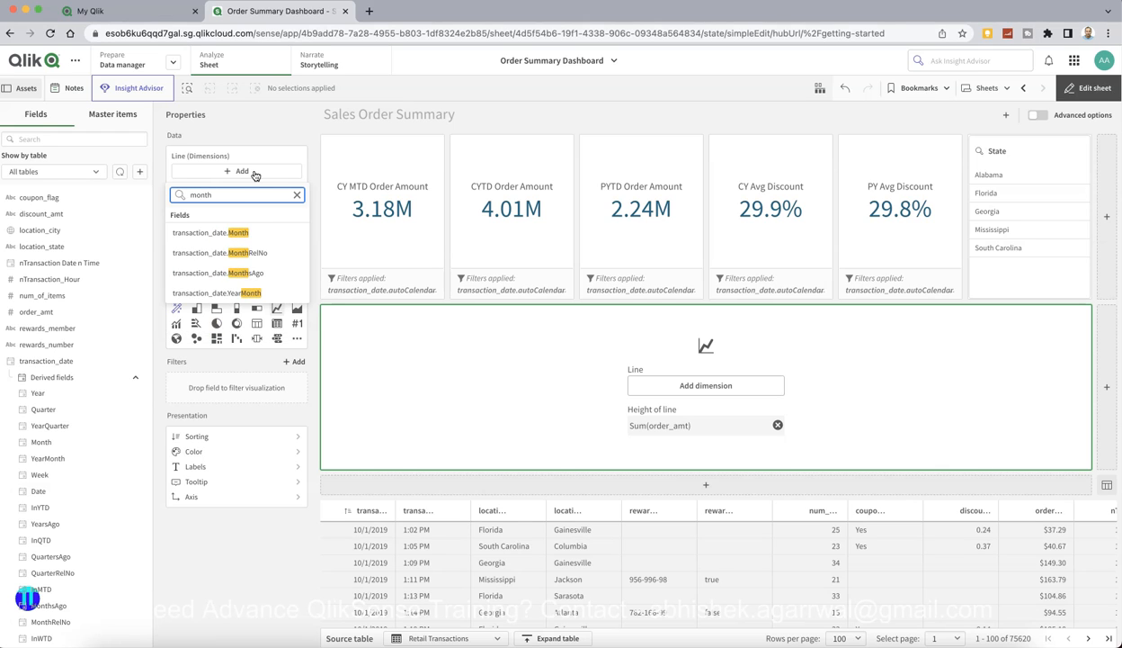
left_click(243, 292)
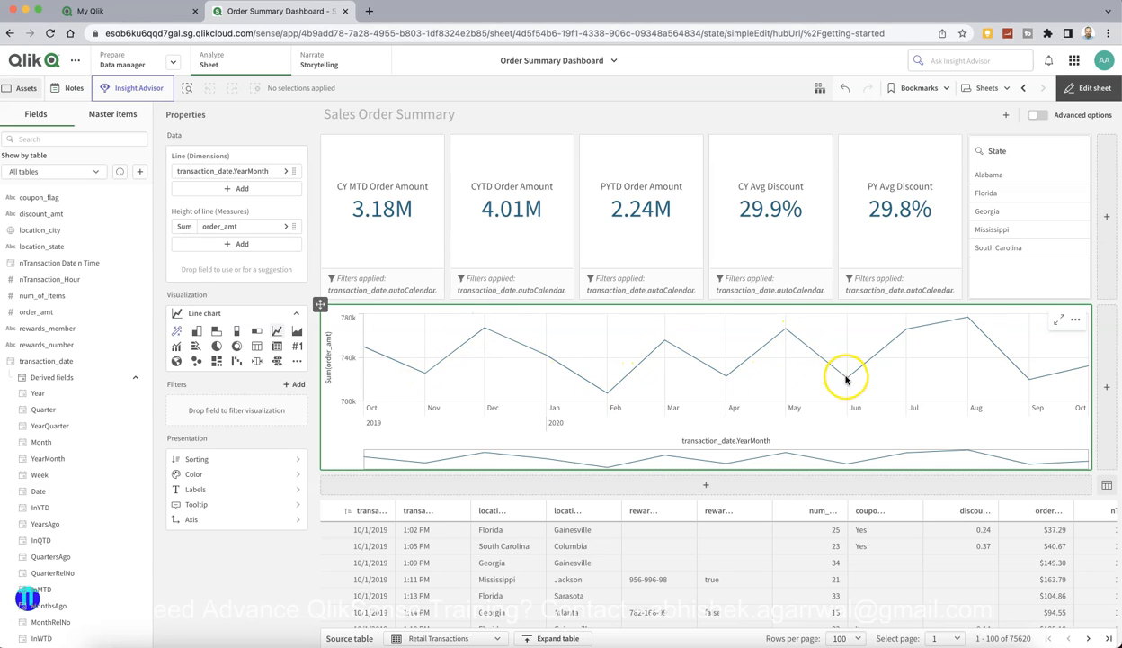
left_click(945, 371)
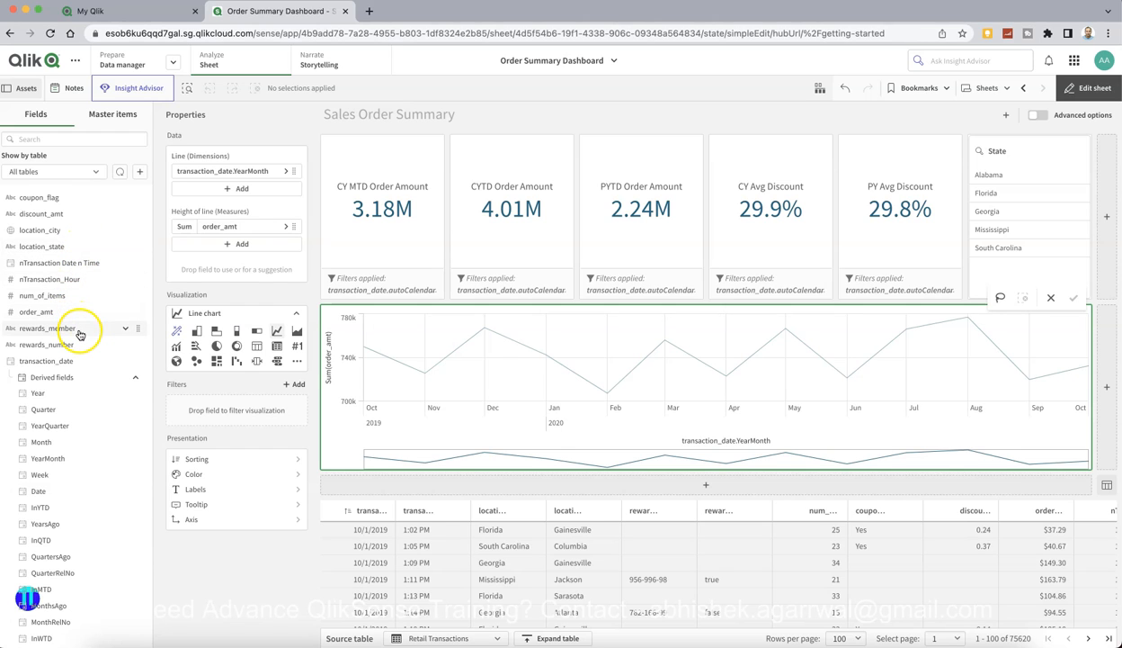
Add rewards_member as the second dimension of the line chart, giving one line per membership value
left_click(125, 329)
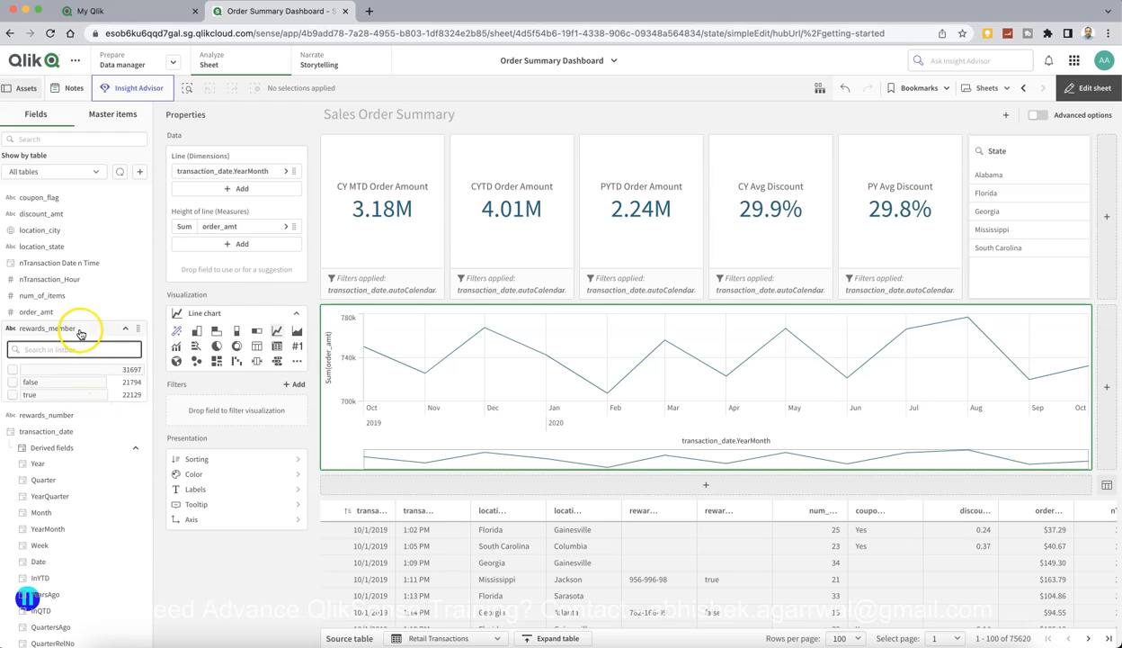
left_click_drag(71, 331, 694, 355)
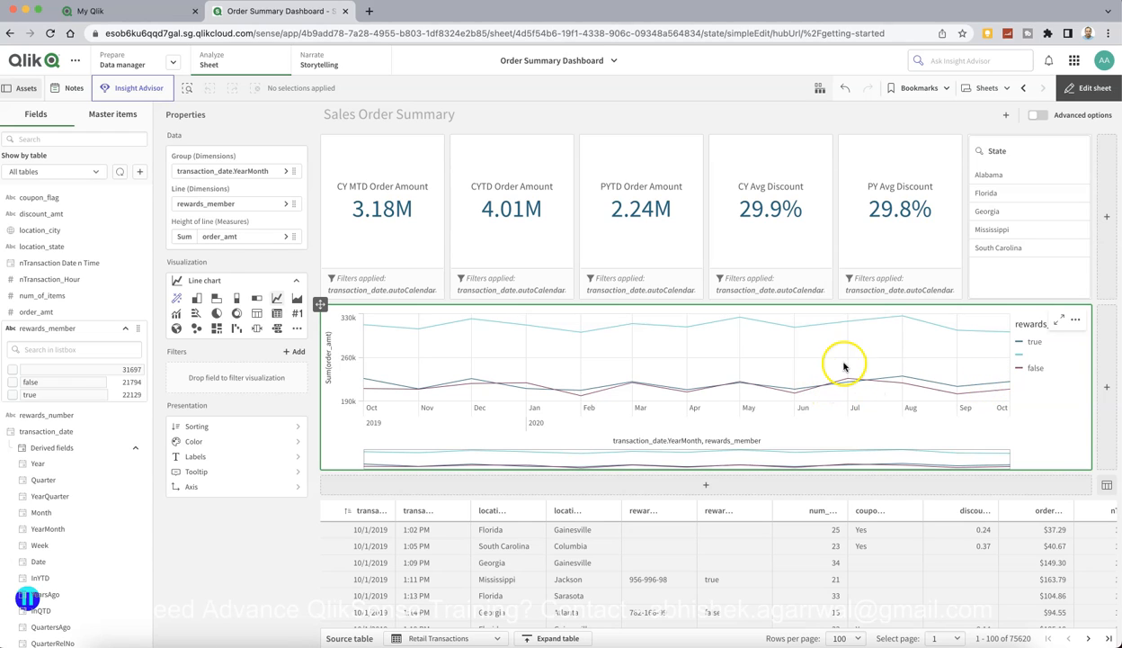
mouse_move(846, 328)
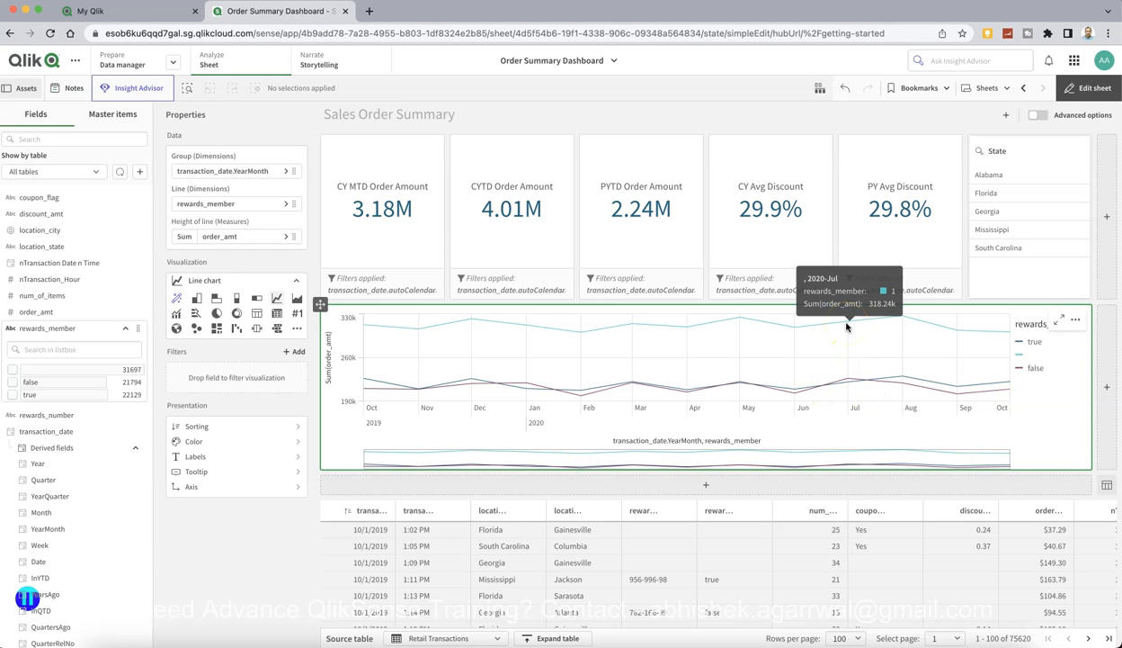
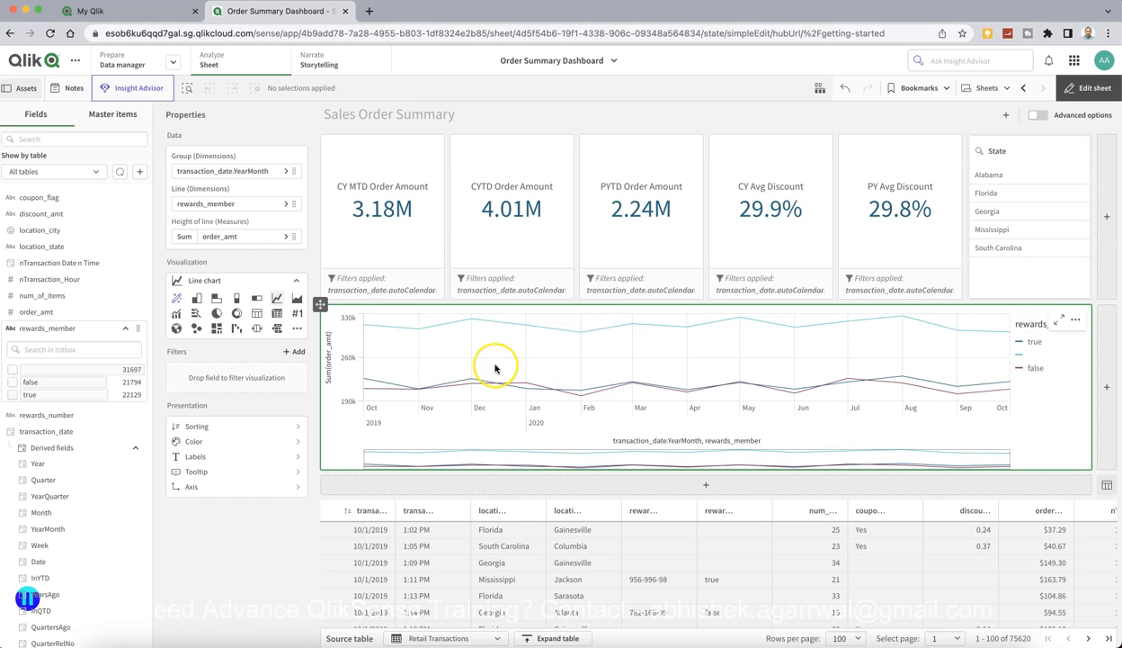
Show value labels on the line chart and hide its dimension and measure titles
left_click(293, 460)
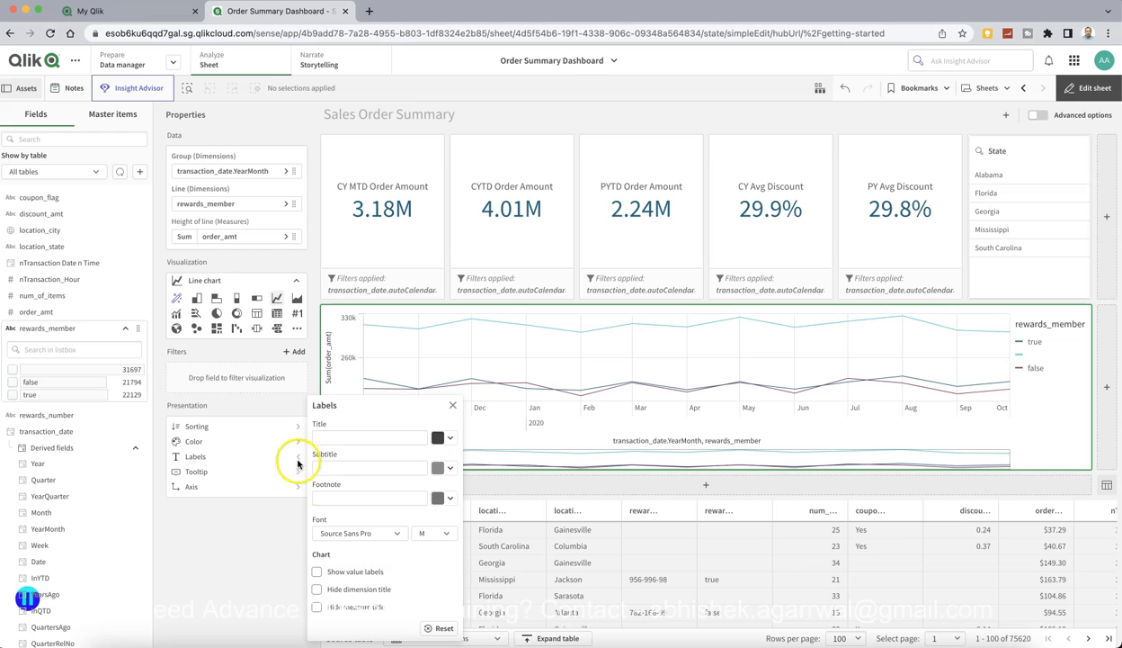
left_click(355, 572)
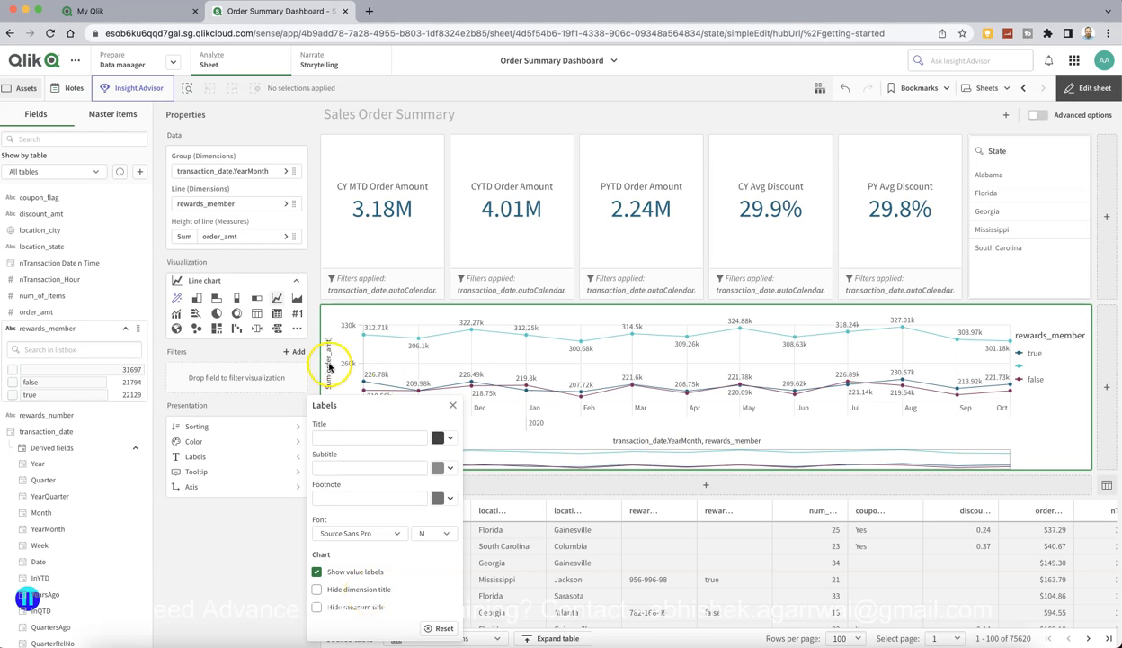
left_click(375, 593)
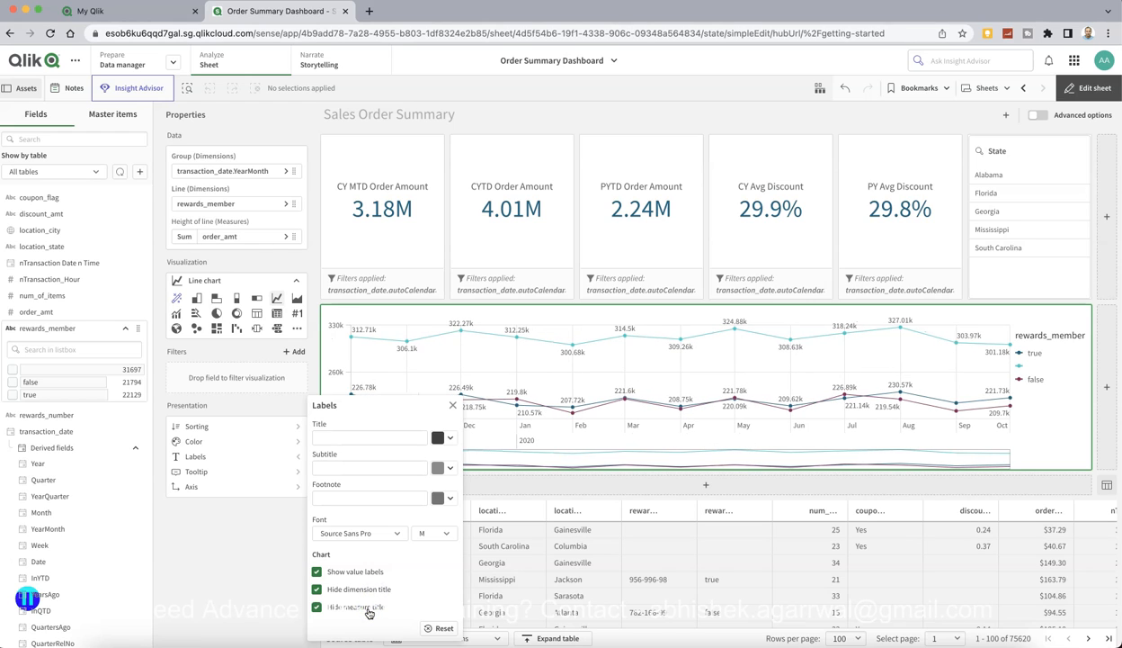
left_click(263, 580)
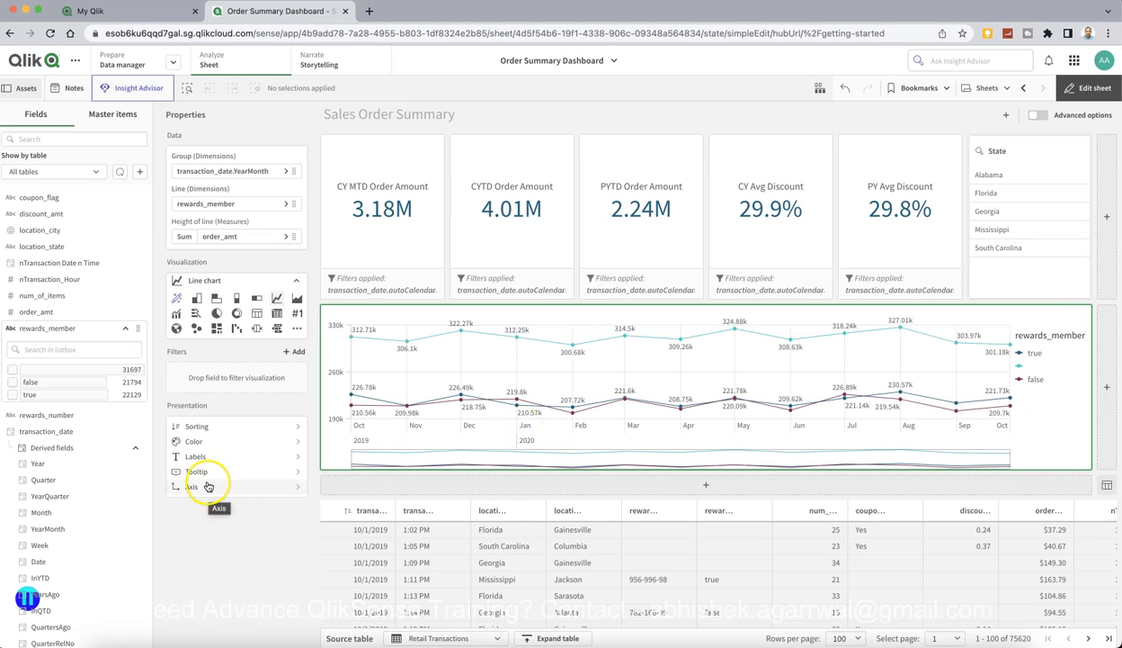
left_click(254, 429)
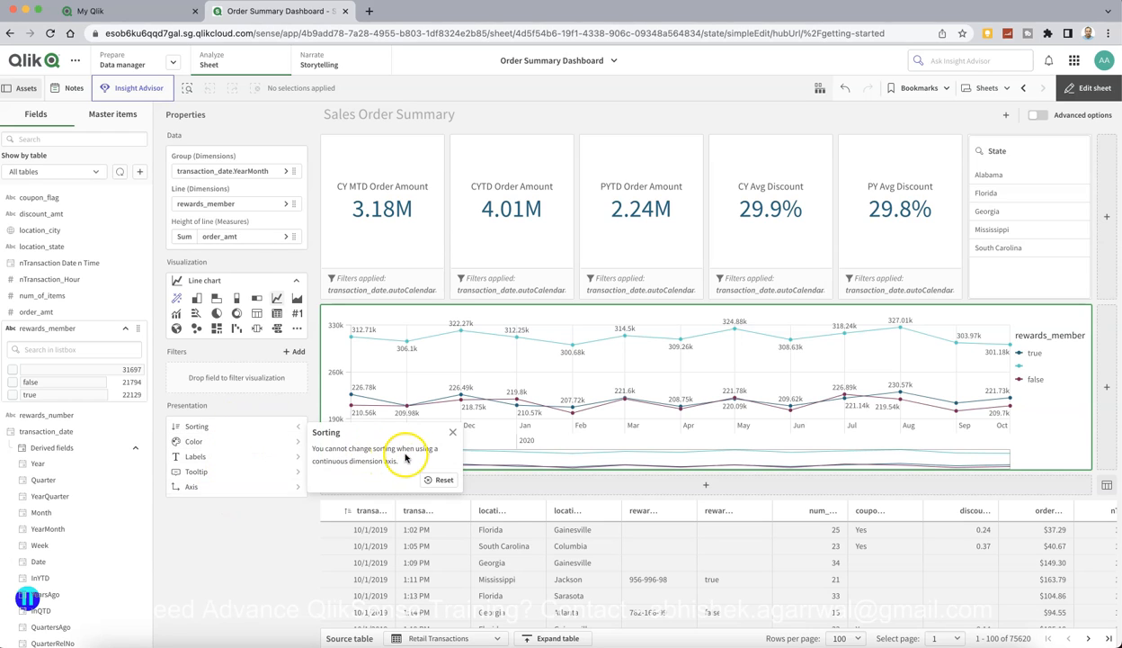
left_click(253, 447)
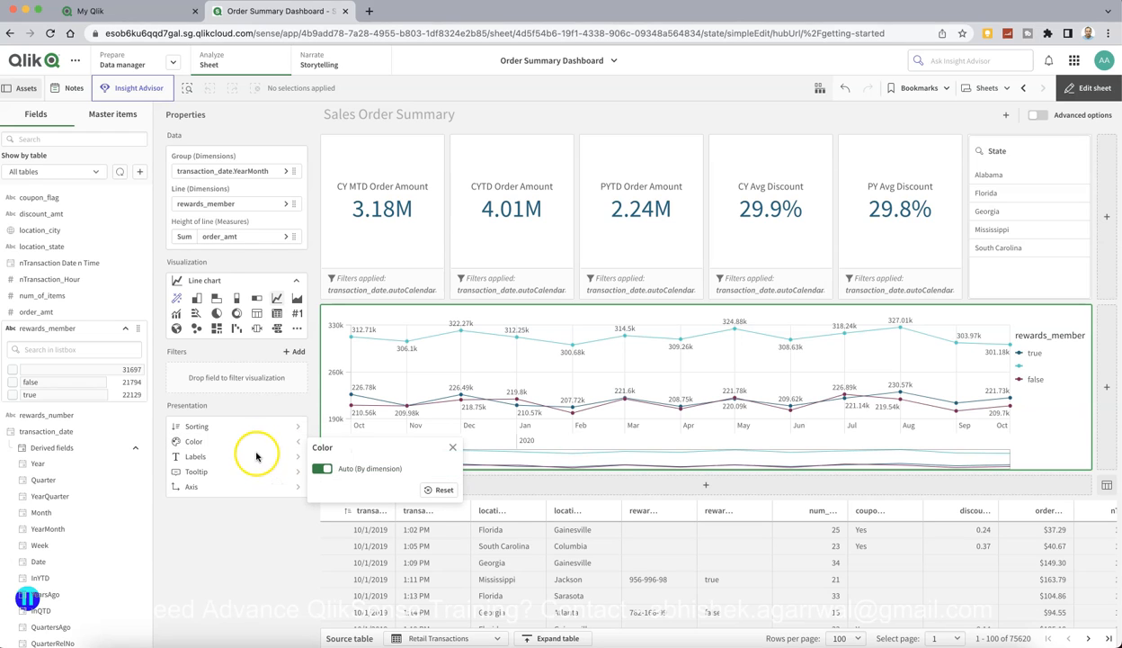
left_click(260, 483)
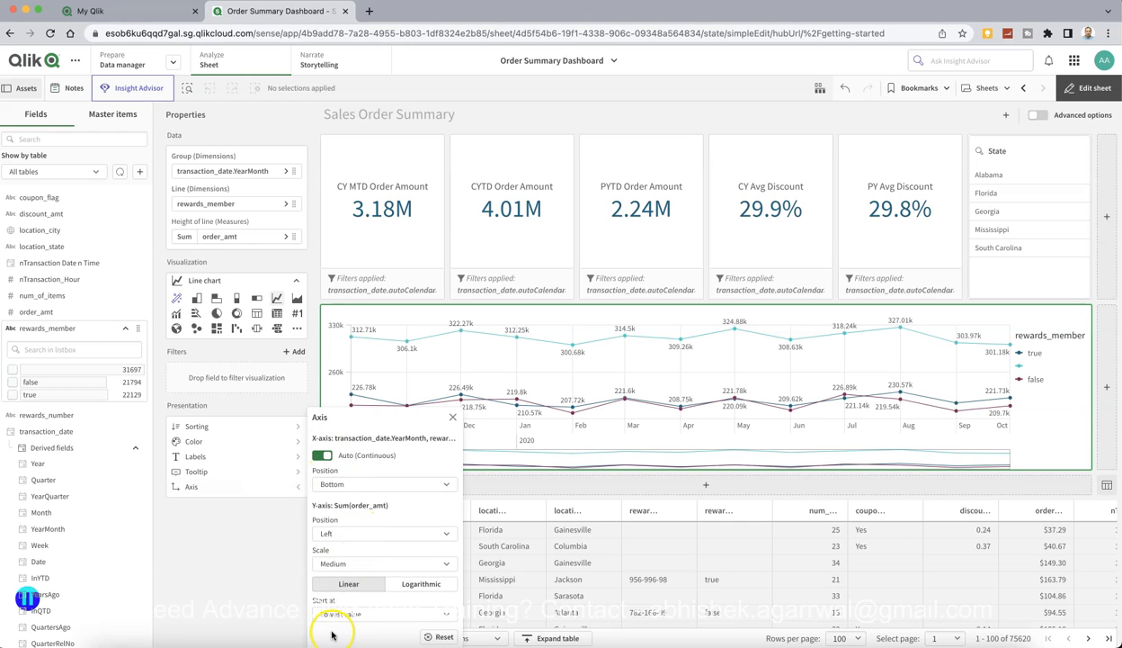
left_click(270, 617)
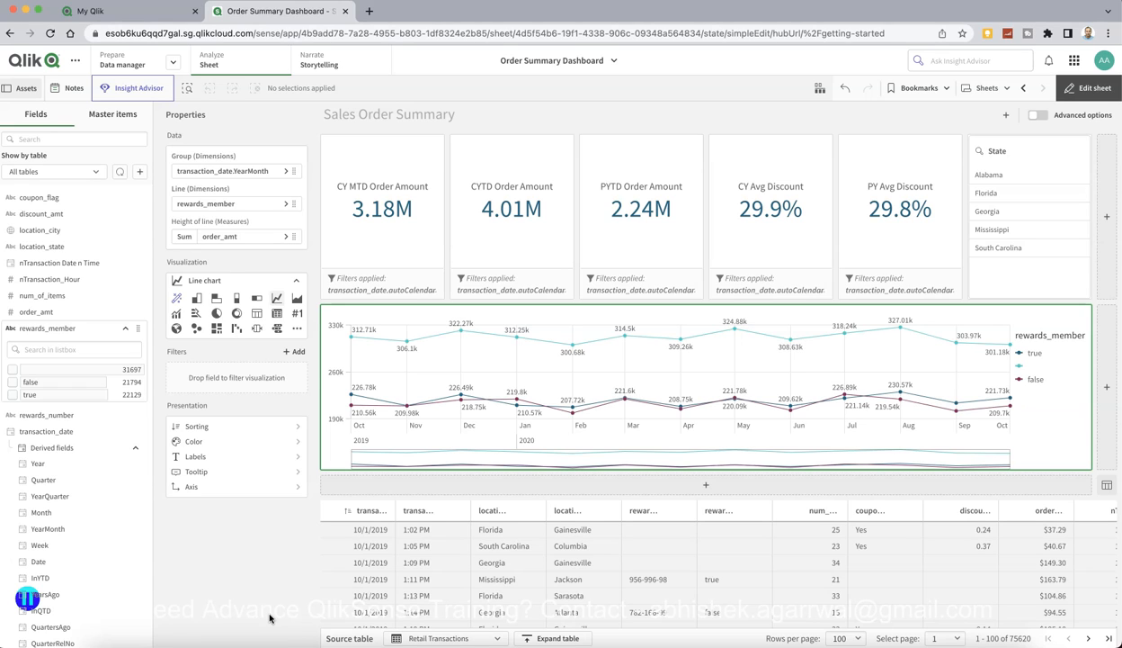
left_click(646, 477)
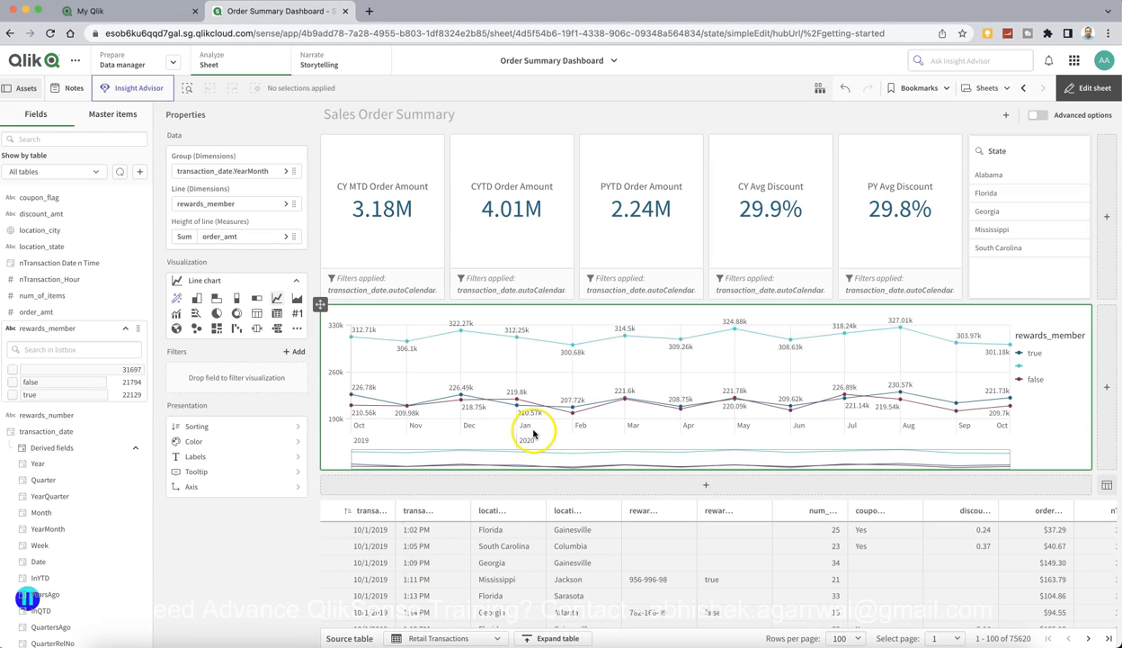
left_click(1029, 409)
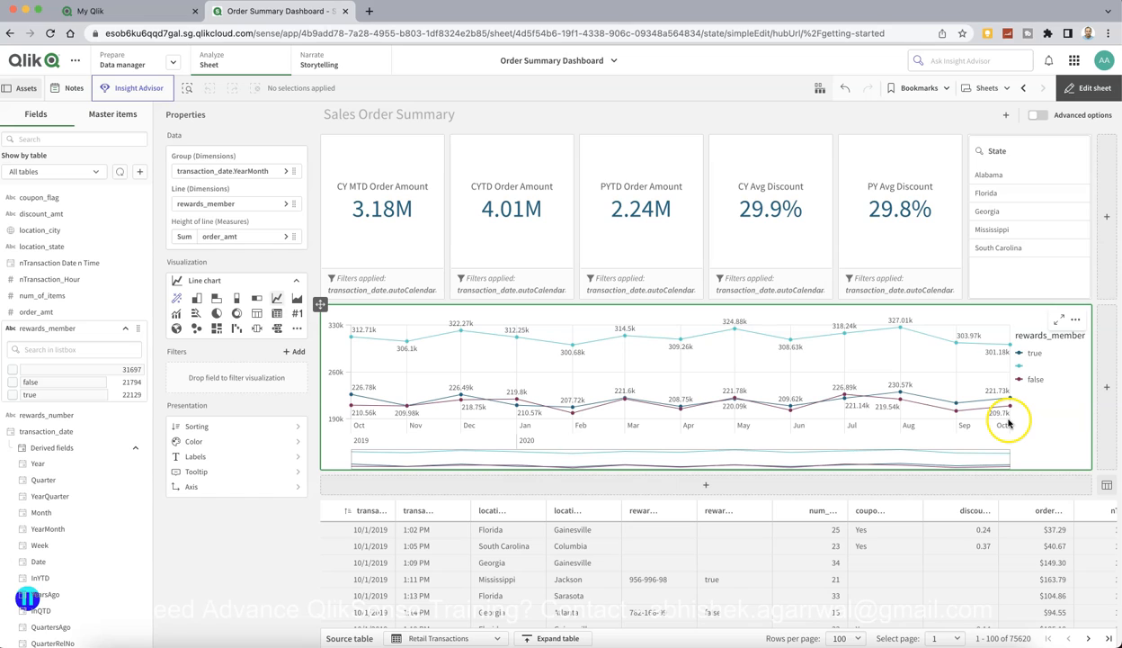
Add a second chart beside the line chart in the same row, with location_city as its dimension
left_click(1106, 386)
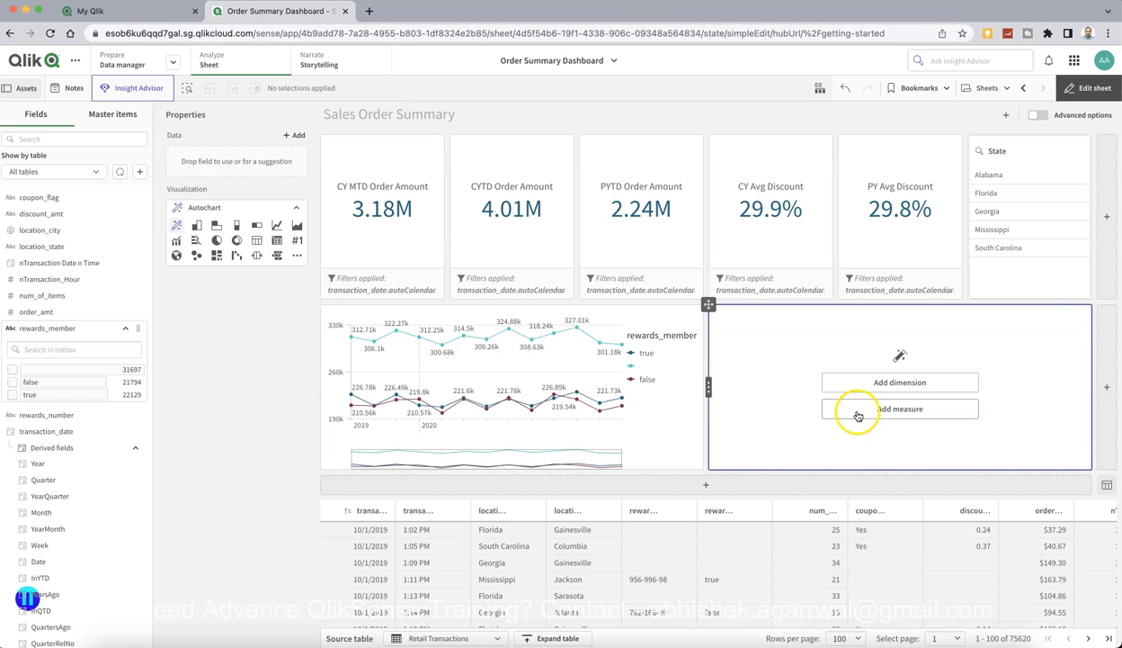
left_click(856, 381)
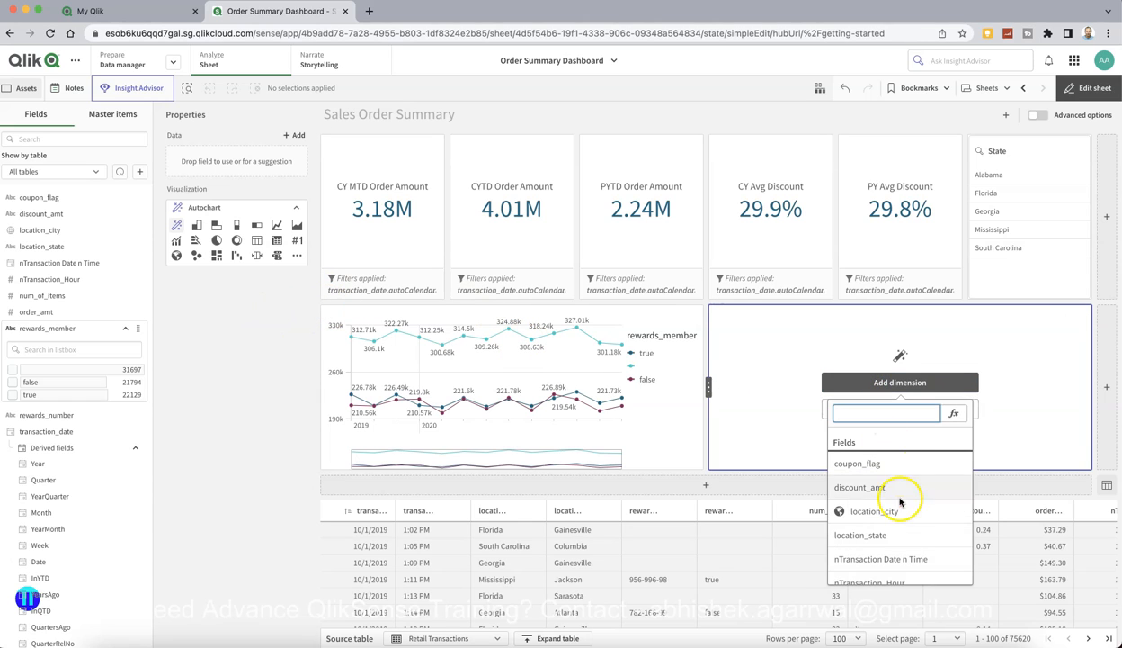
left_click(864, 511)
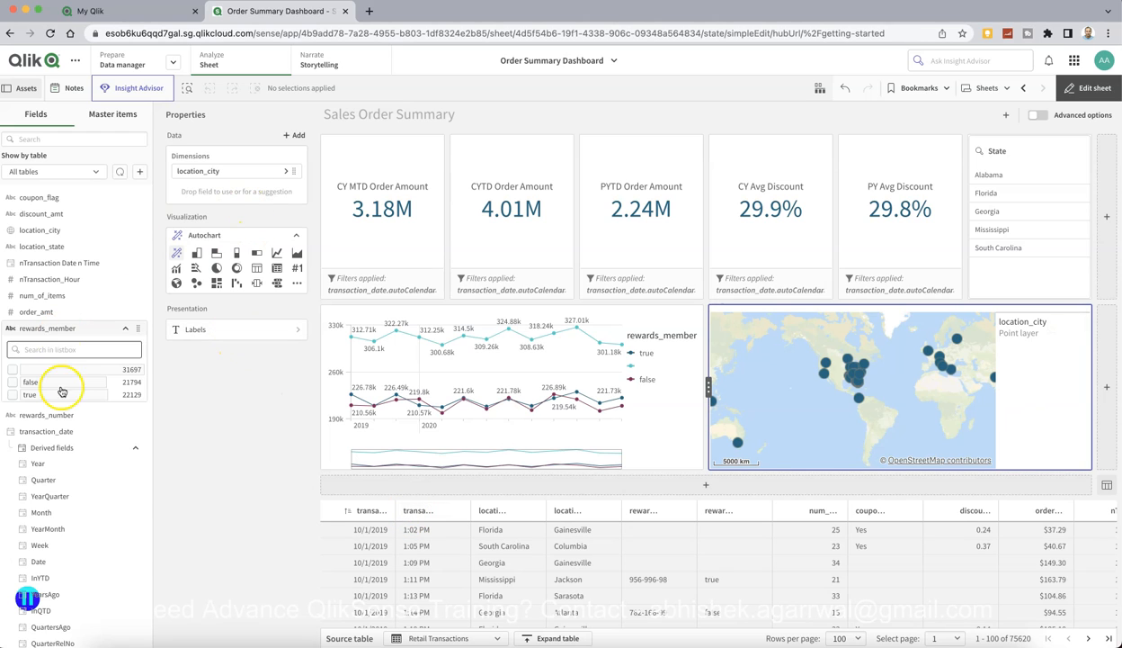
Add the sum of order_amt as the city map's measure and shift the map view to show the city points
left_click(125, 312)
left_click_drag(90, 318, 245, 225)
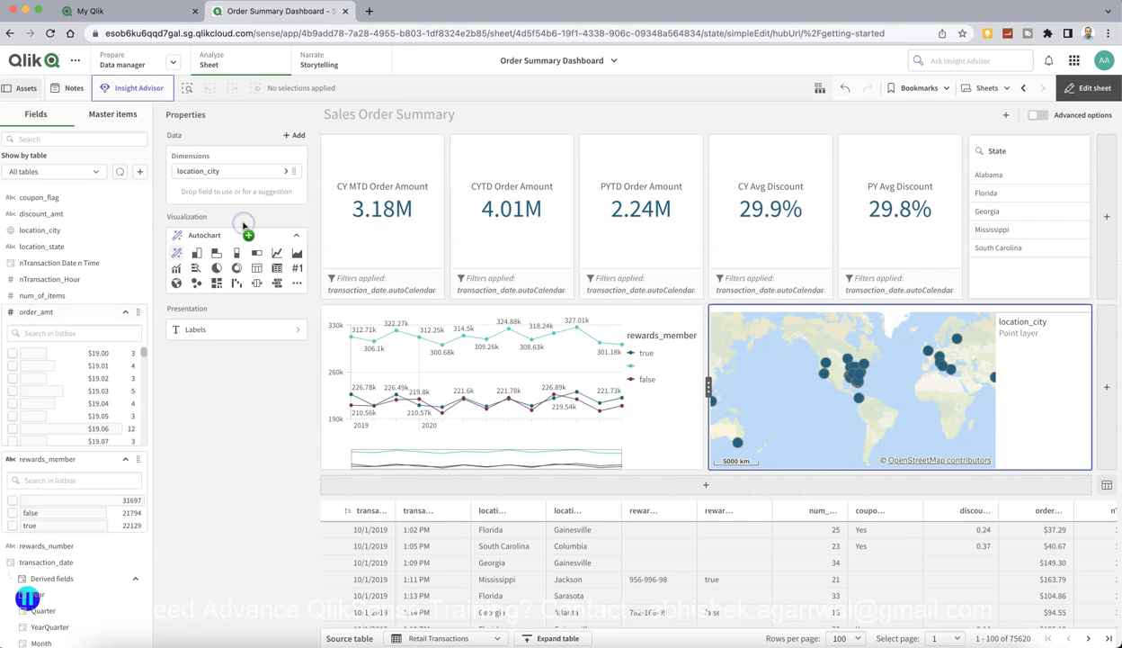
left_click(859, 390)
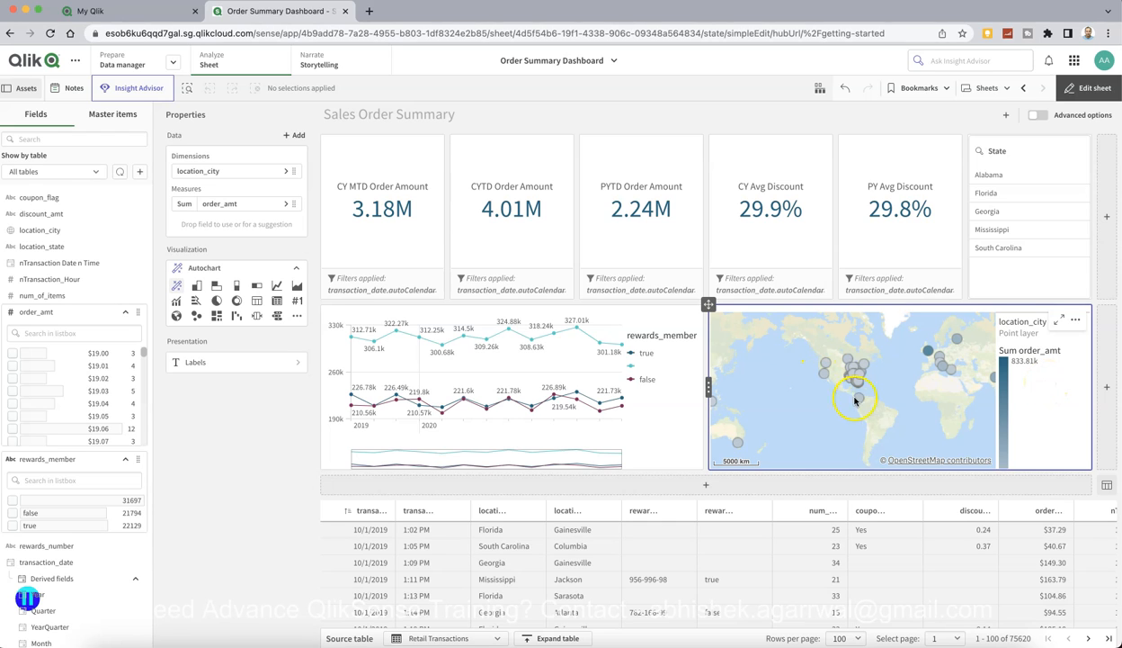
left_click_drag(861, 409, 833, 412)
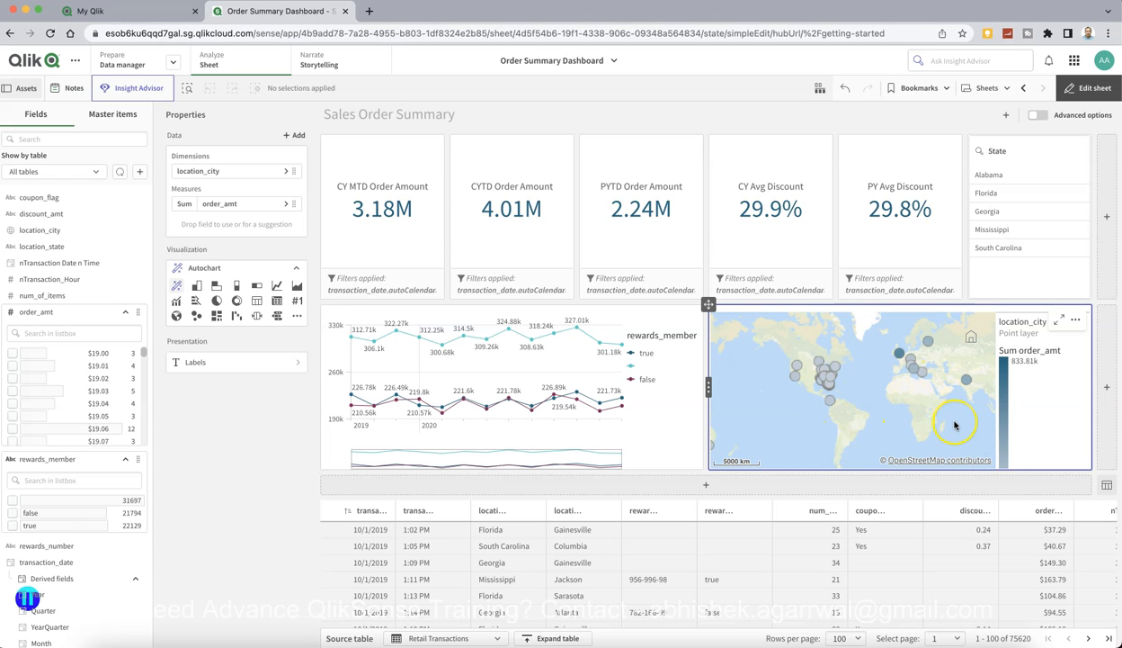
left_click_drag(921, 413, 932, 410)
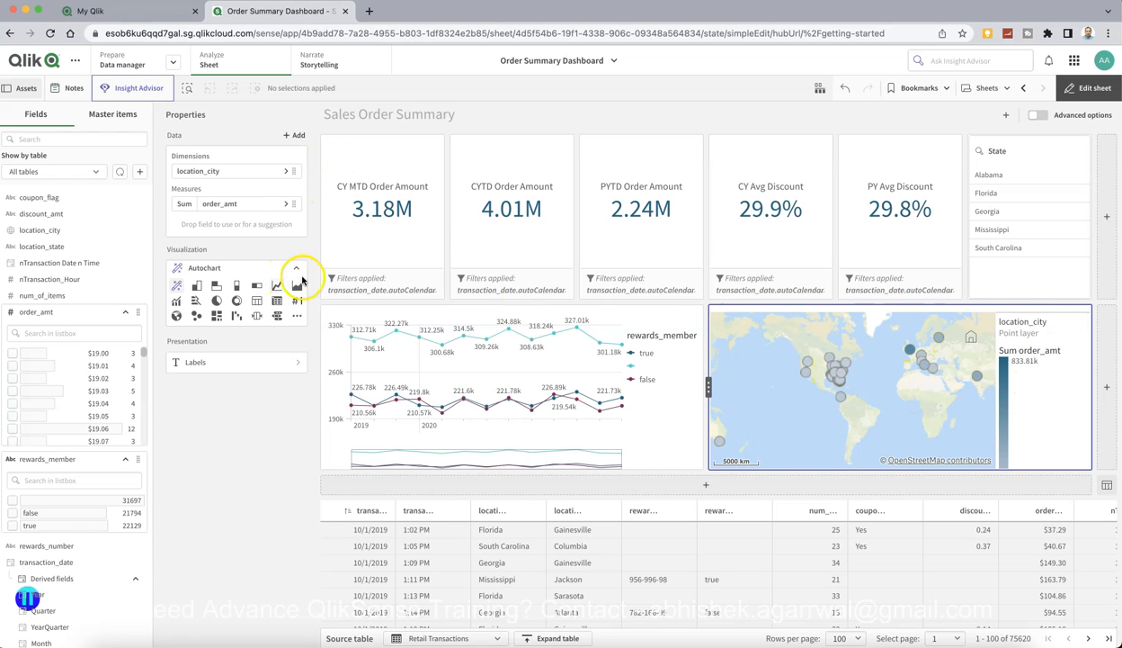
Give the city map the title "Sales By City"
left_click(290, 363)
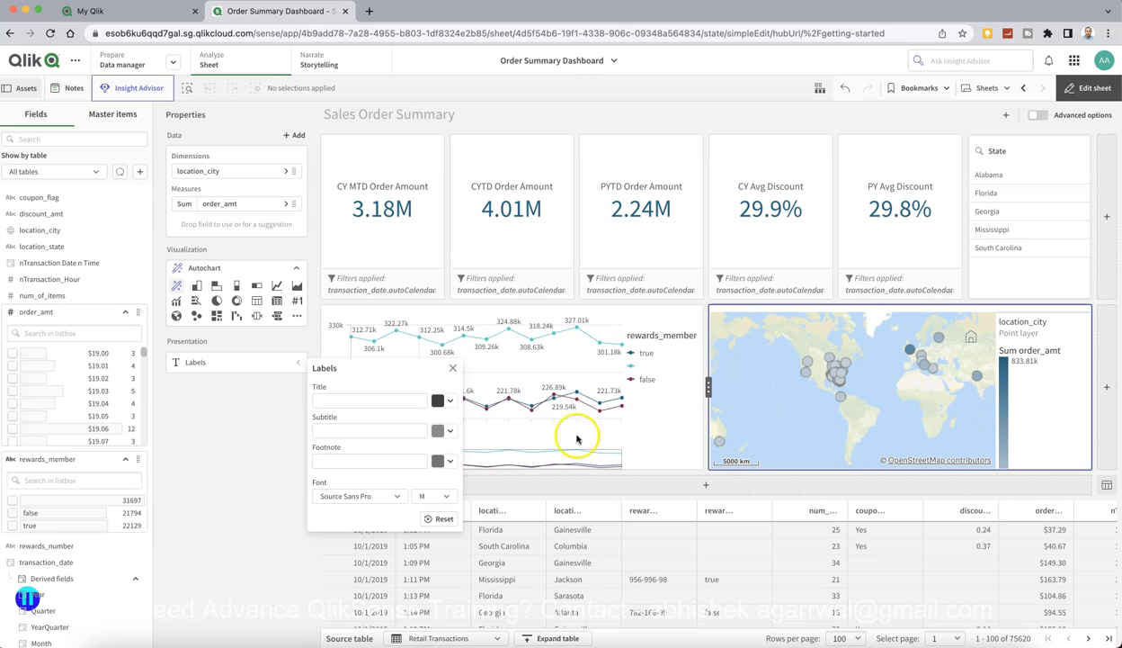
left_click(291, 508)
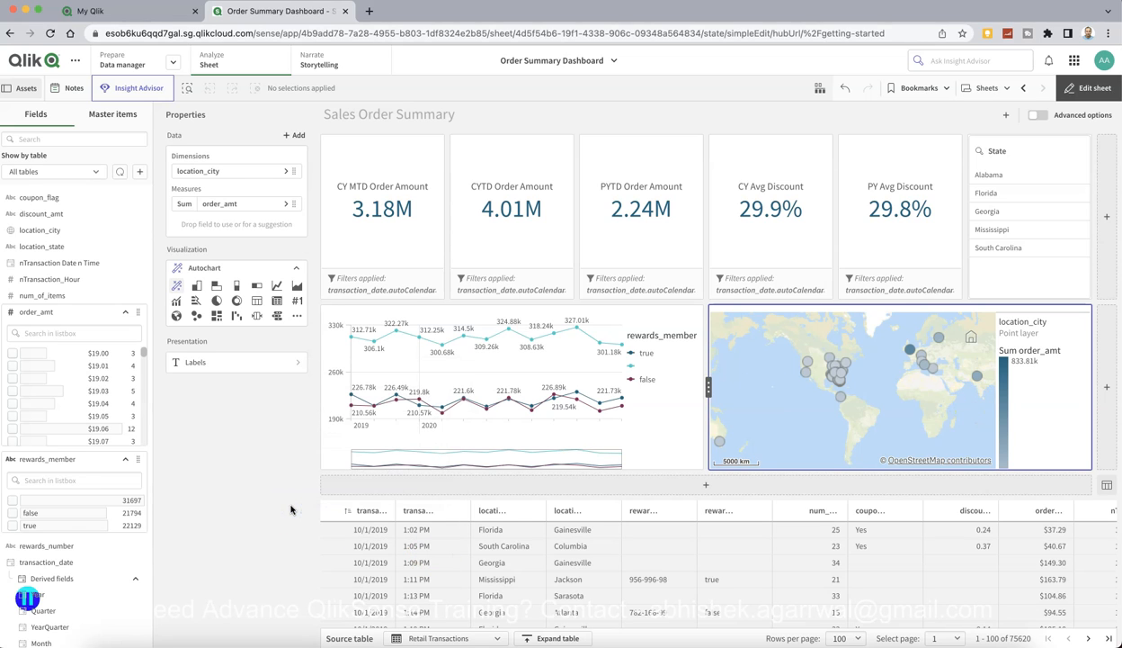
left_click(252, 361)
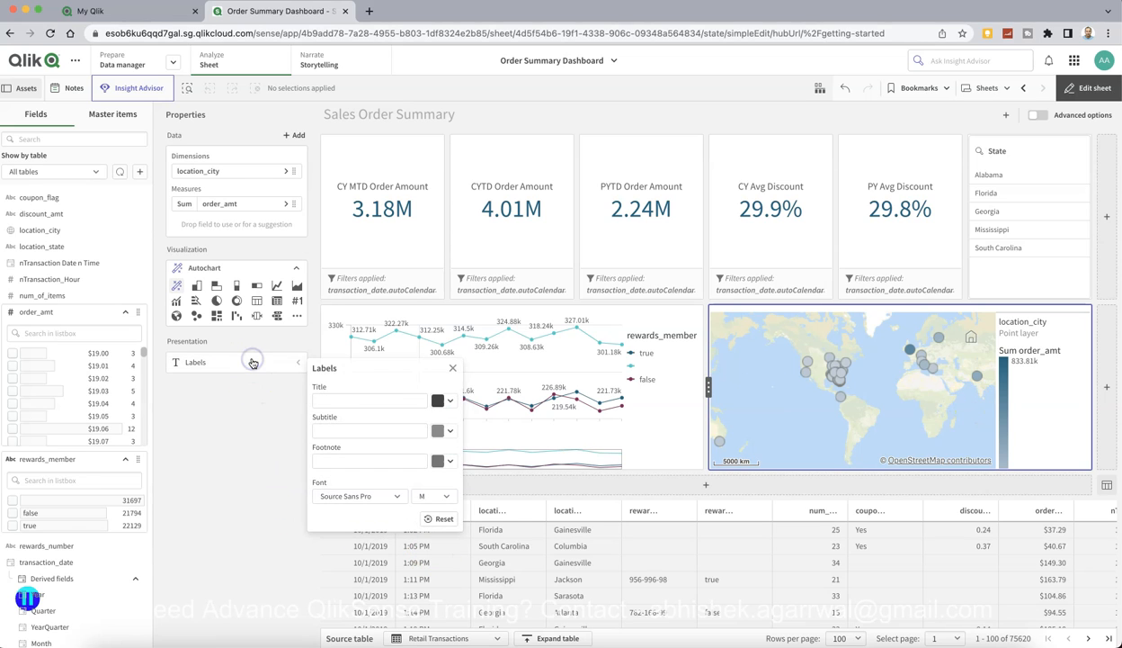
left_click(383, 398)
left_click(386, 429)
left_click(387, 460)
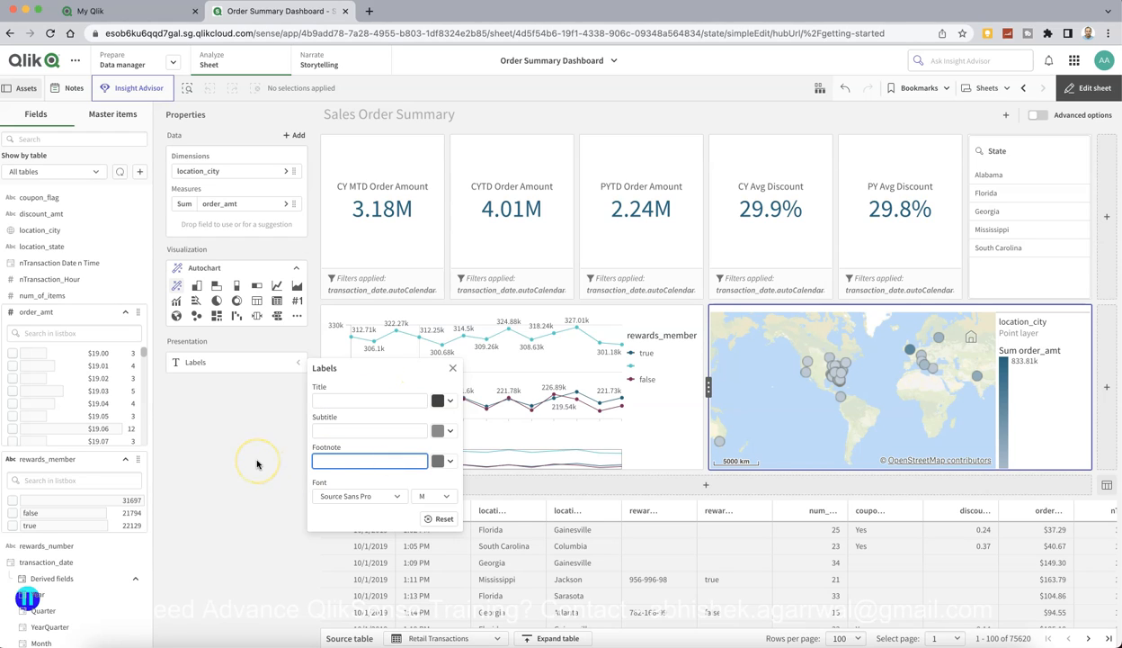
left_click(339, 401)
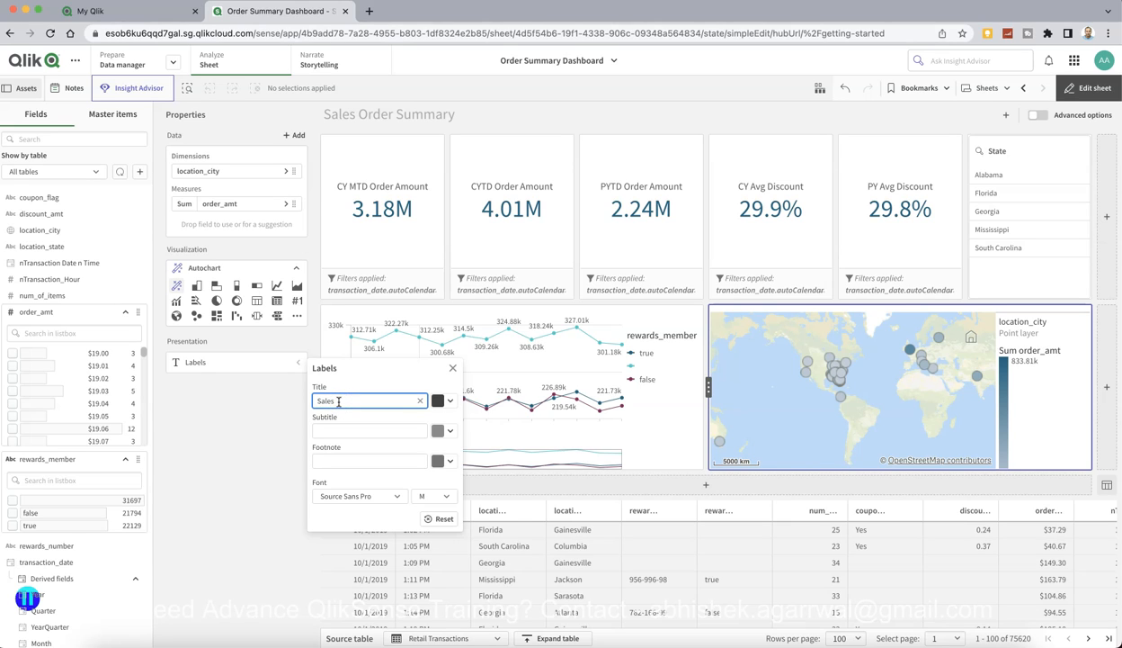
type("Sales By City")
key("Tab")
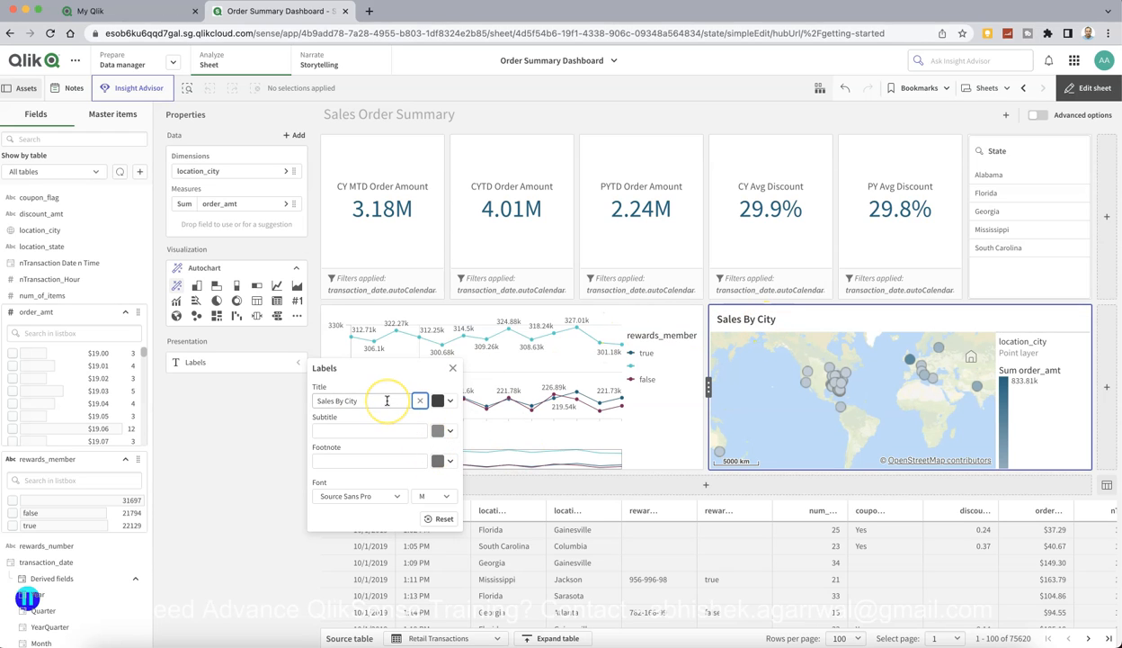
Lighten the font colour of the city map's title to grey #616161
left_click(454, 402)
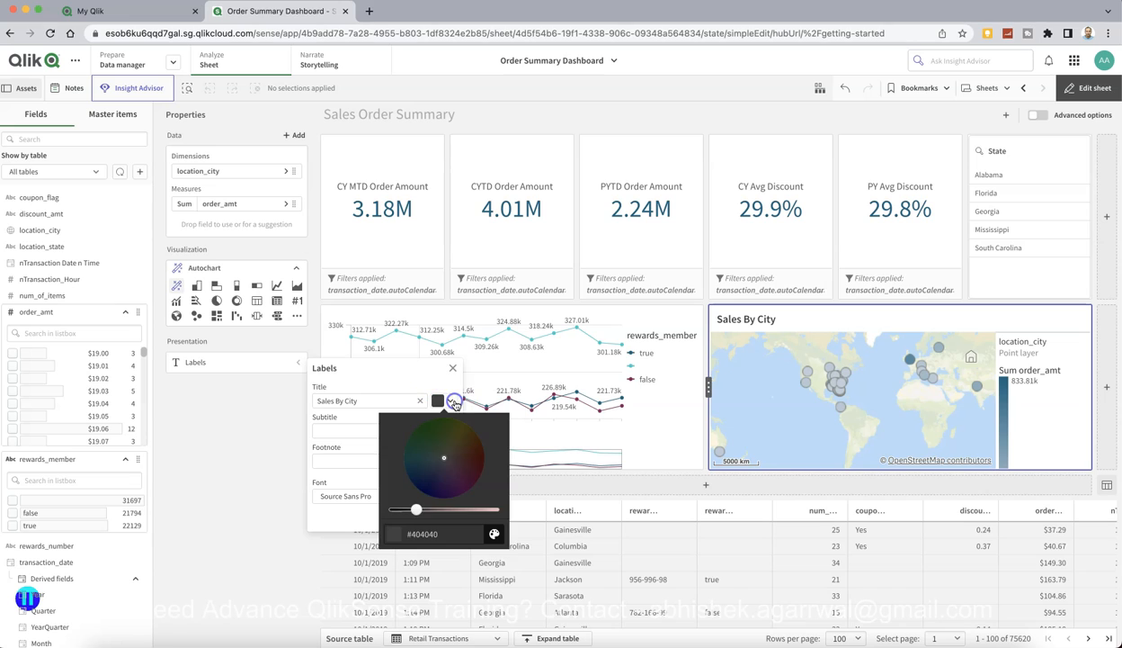
left_click(454, 402)
left_click(383, 400)
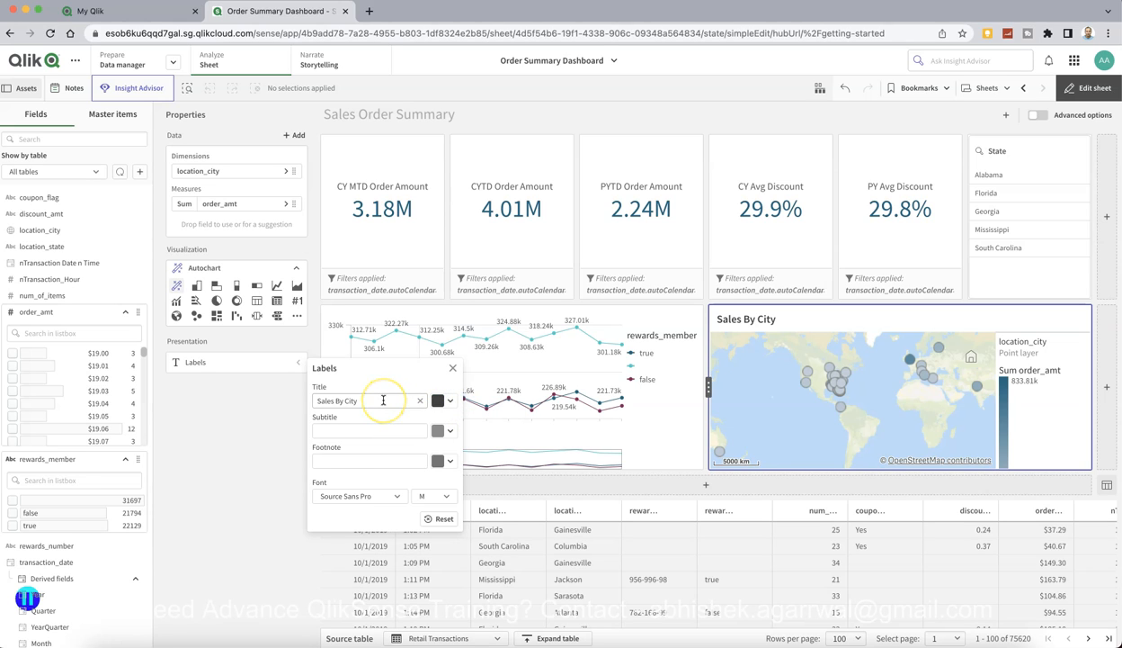
left_click(756, 323)
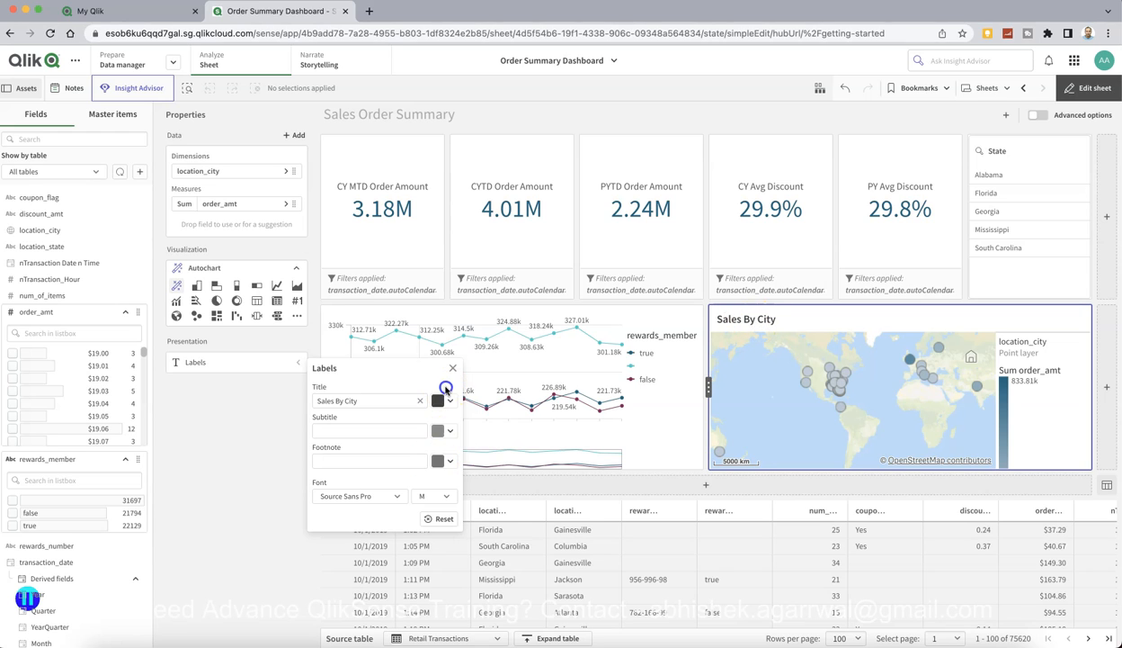
left_click(449, 404)
left_click(420, 511)
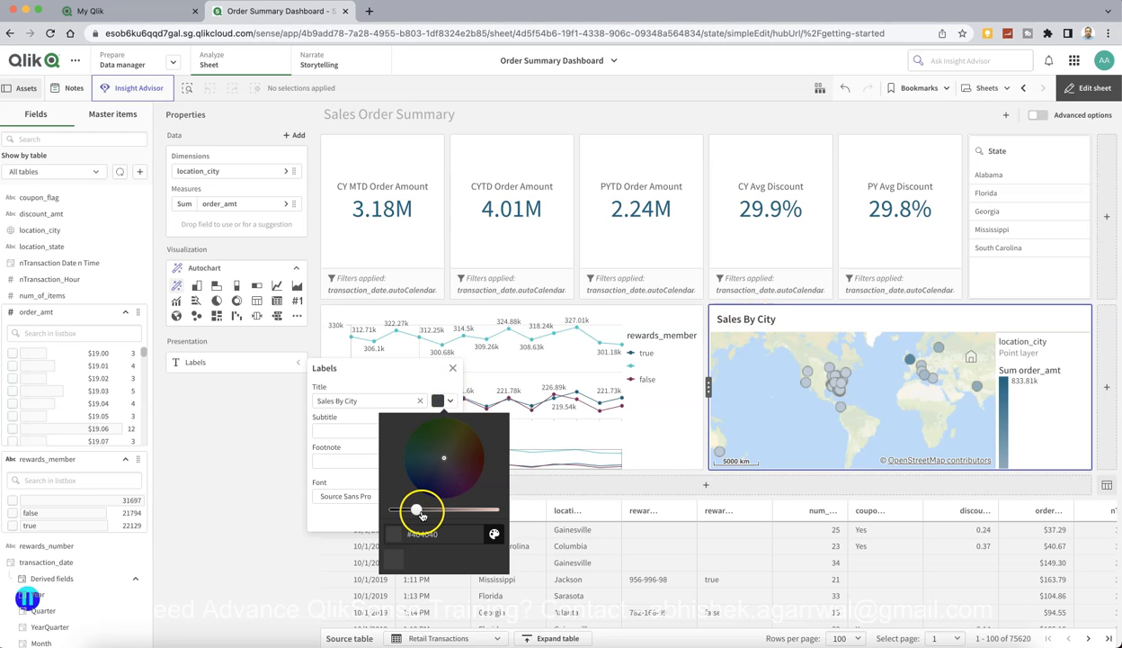
left_click_drag(420, 513, 424, 512)
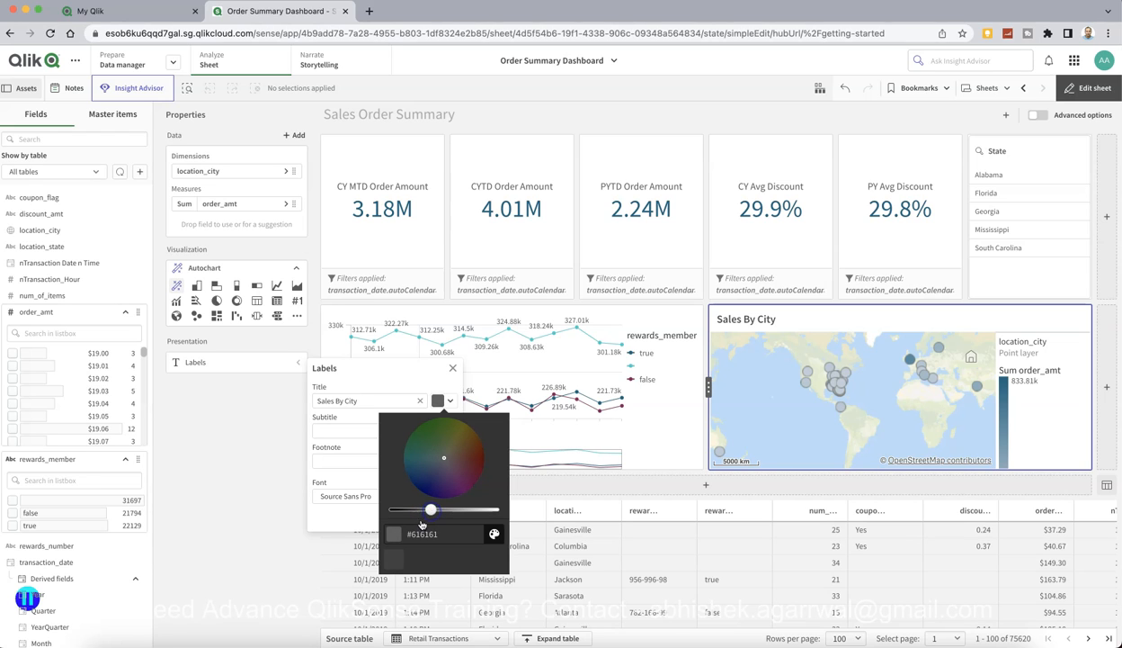
left_click(256, 507)
left_click(256, 505)
left_click(358, 442)
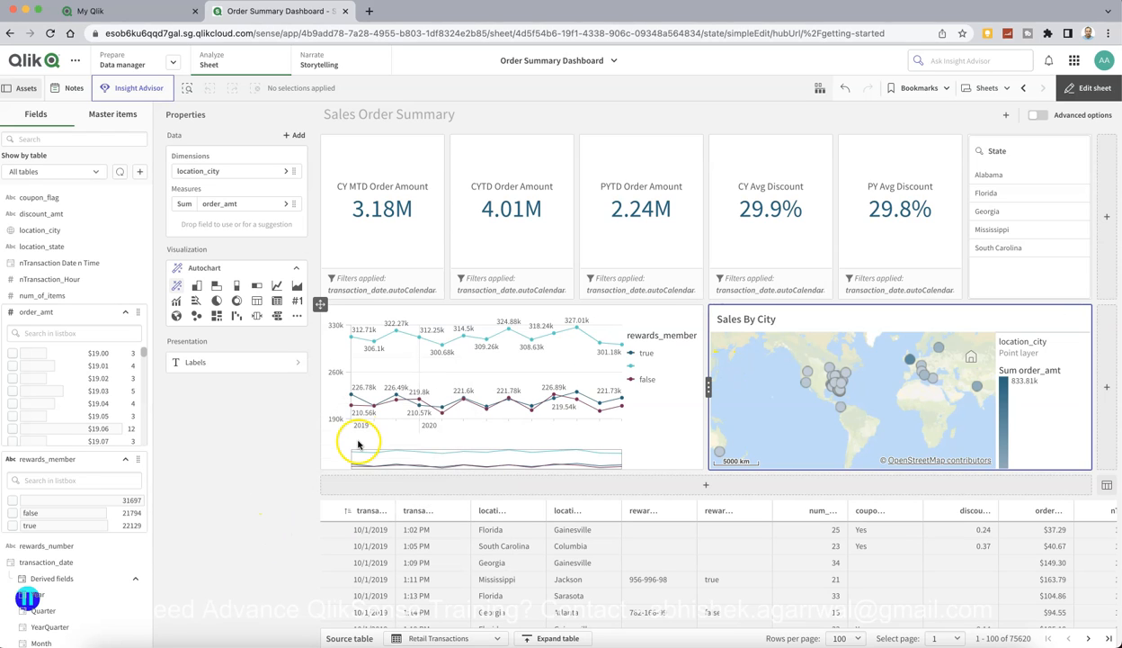
left_click(792, 322)
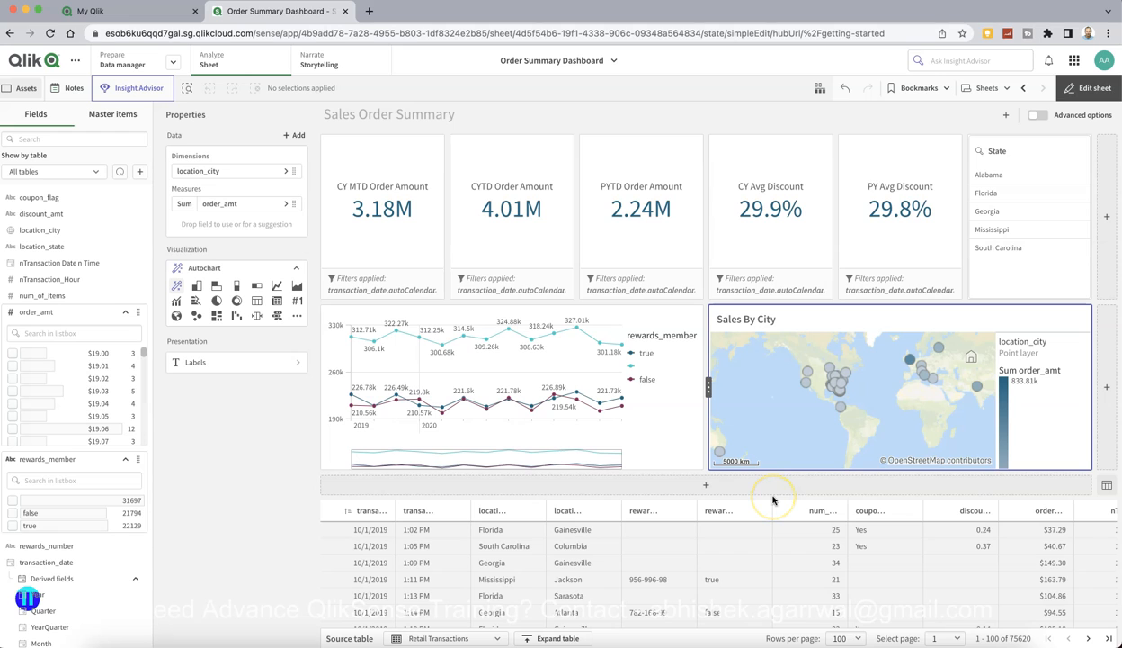
Add a new chart in a row below the line chart and map, and make it a donut chart
left_click(704, 486)
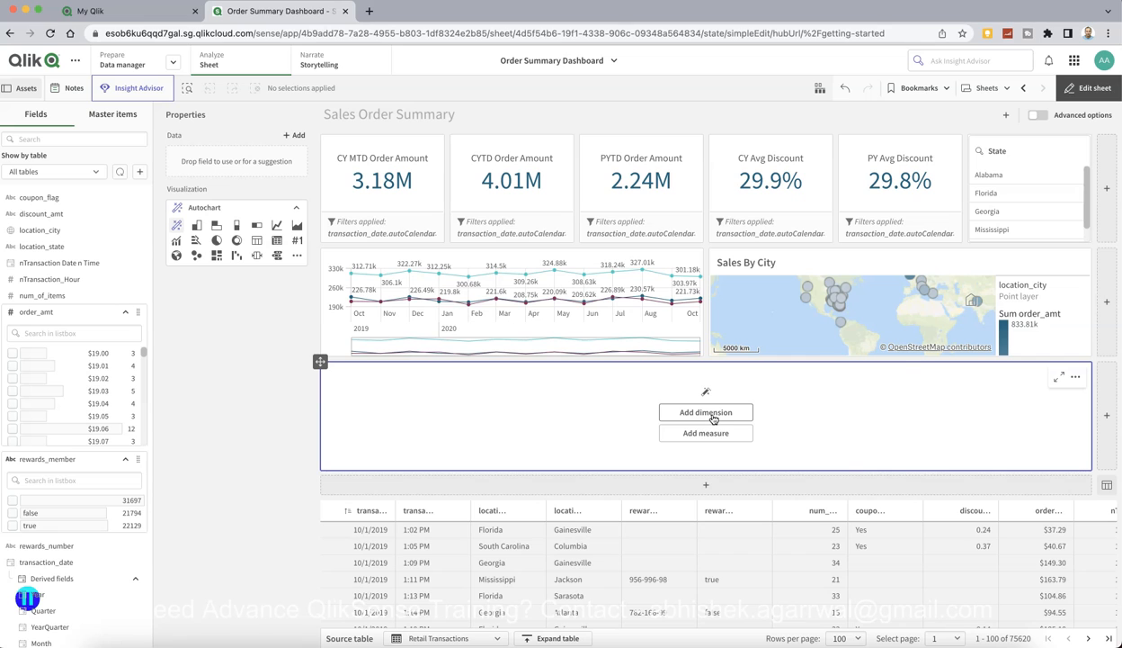
left_click(713, 415)
scroll(814, 436, "down", 2)
scroll(814, 442, "down", 3)
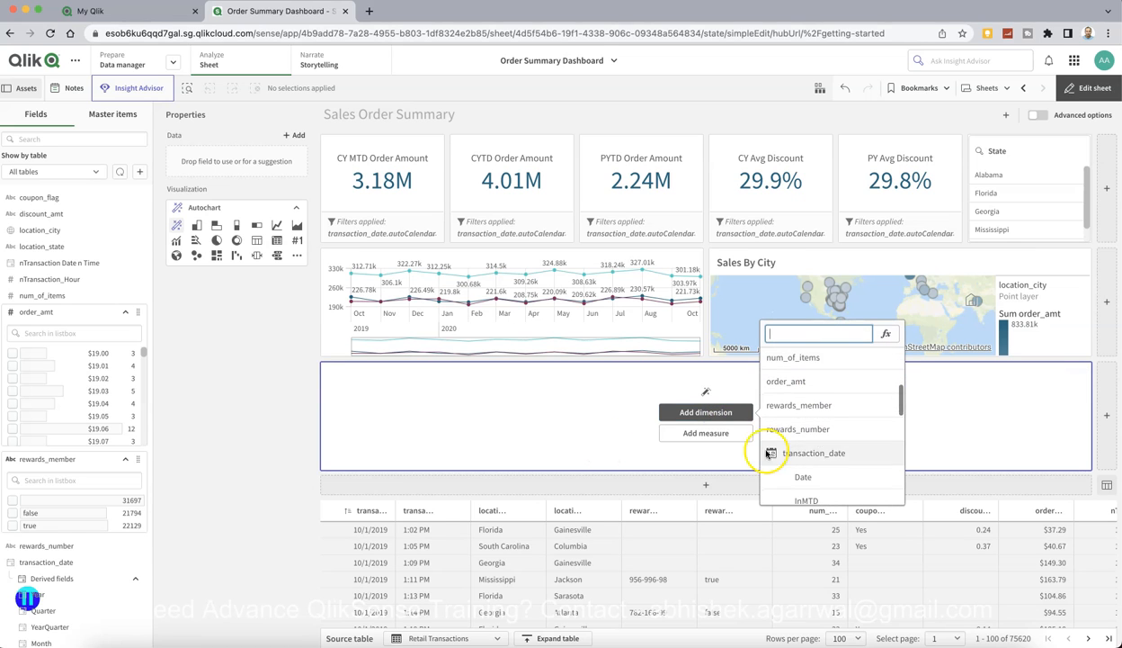
left_click(768, 453)
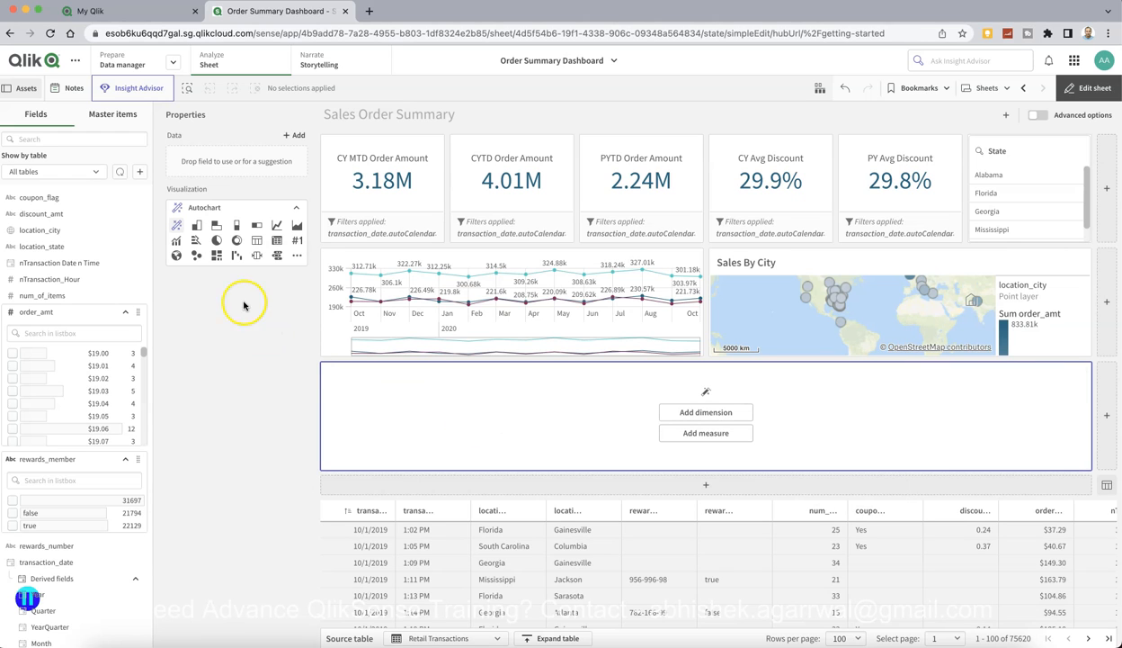
left_click(238, 241)
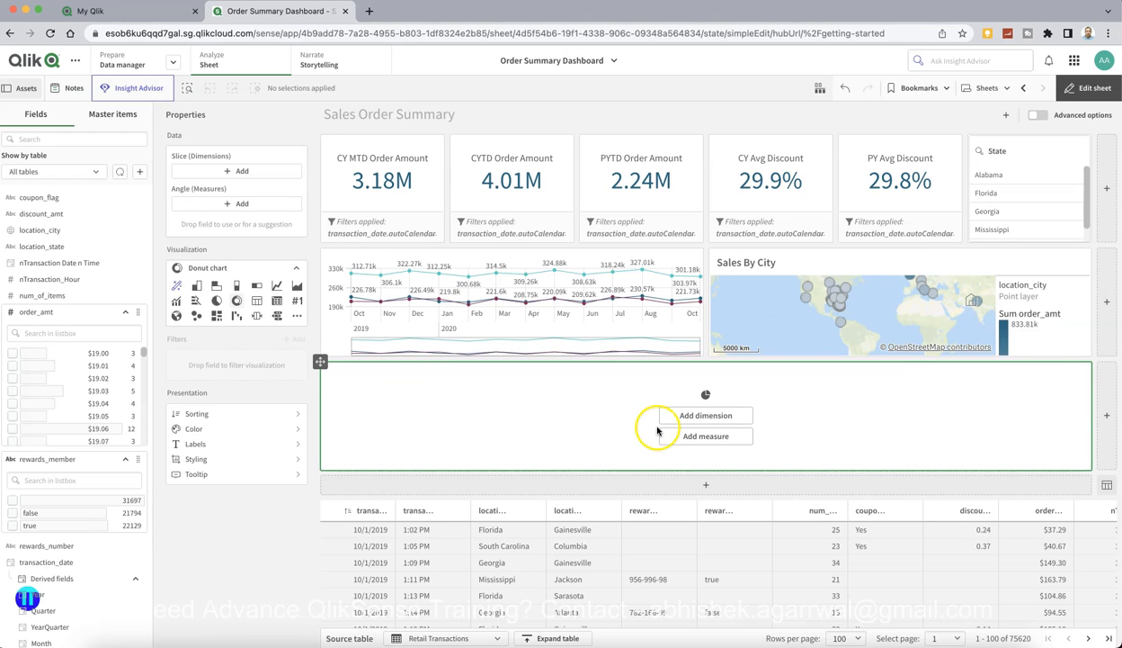
Set location_state as the donut chart's dimension and Sum(order_amt) as its measure
left_click(688, 415)
left_click(831, 439)
left_click(732, 439)
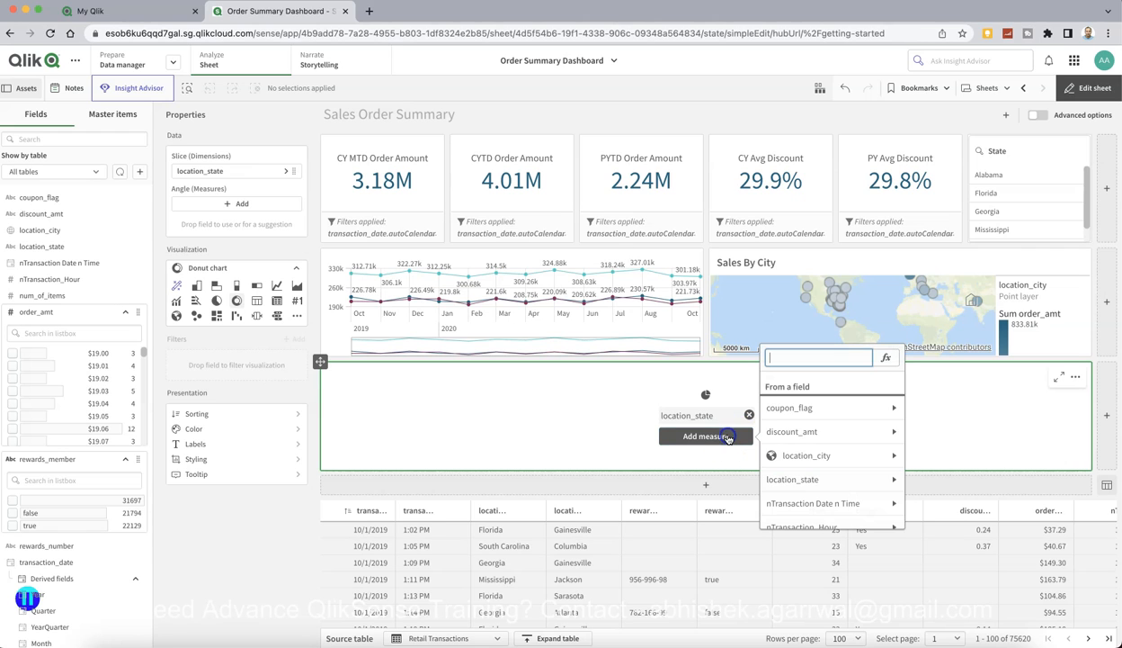
scroll(831, 468, "up", 1)
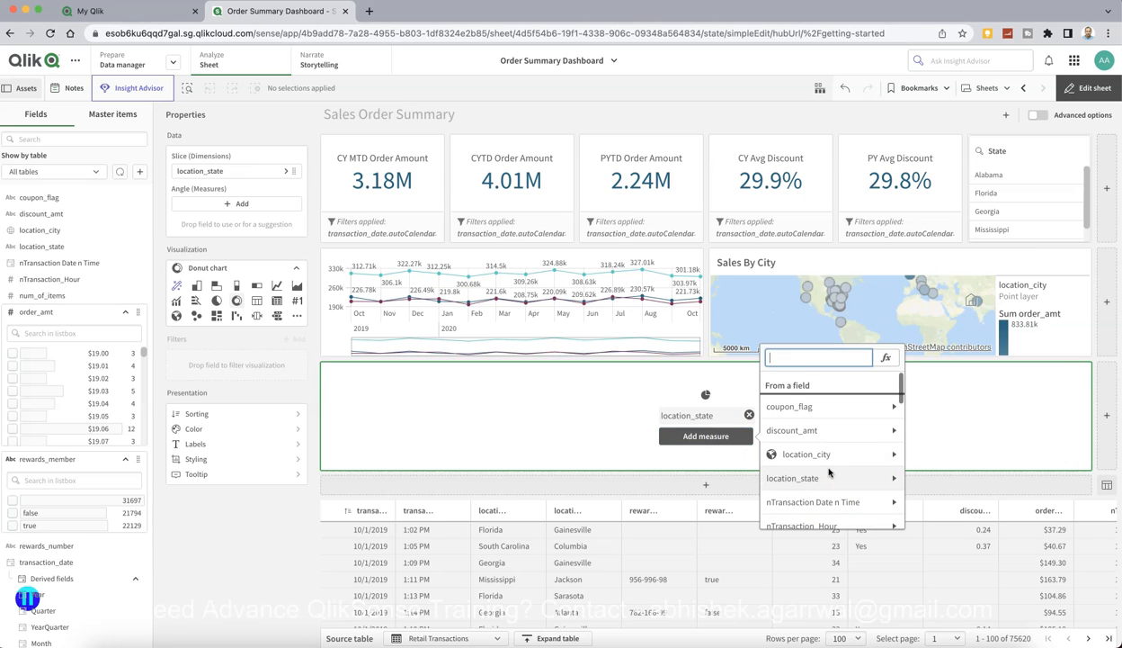
scroll(848, 464, "down", 4)
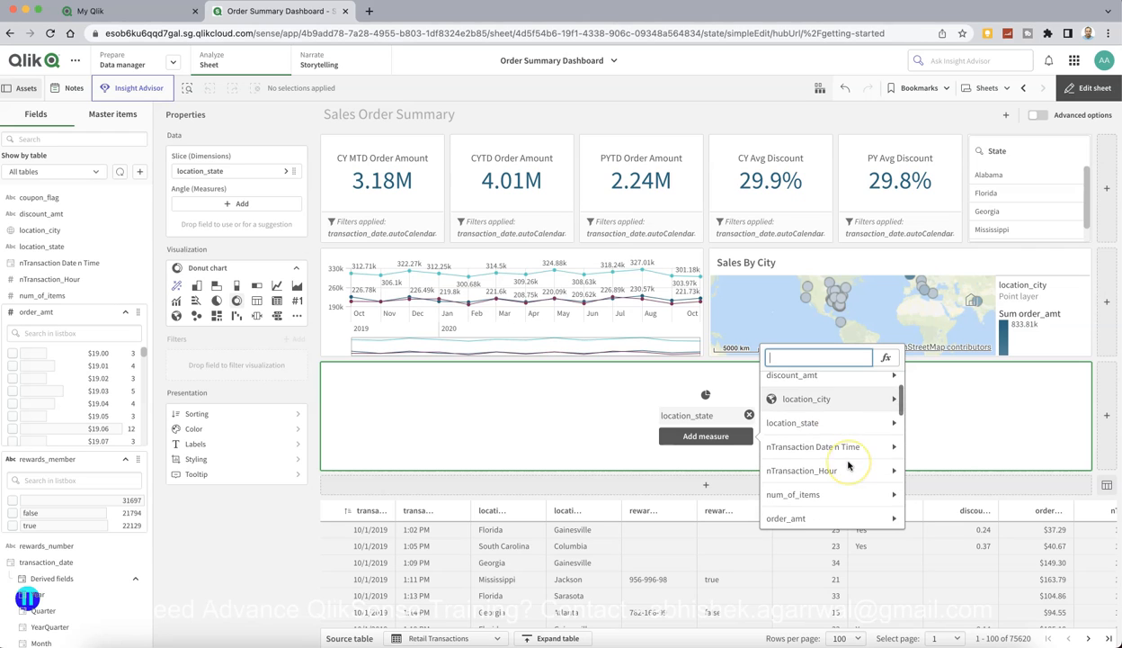
left_click(850, 464)
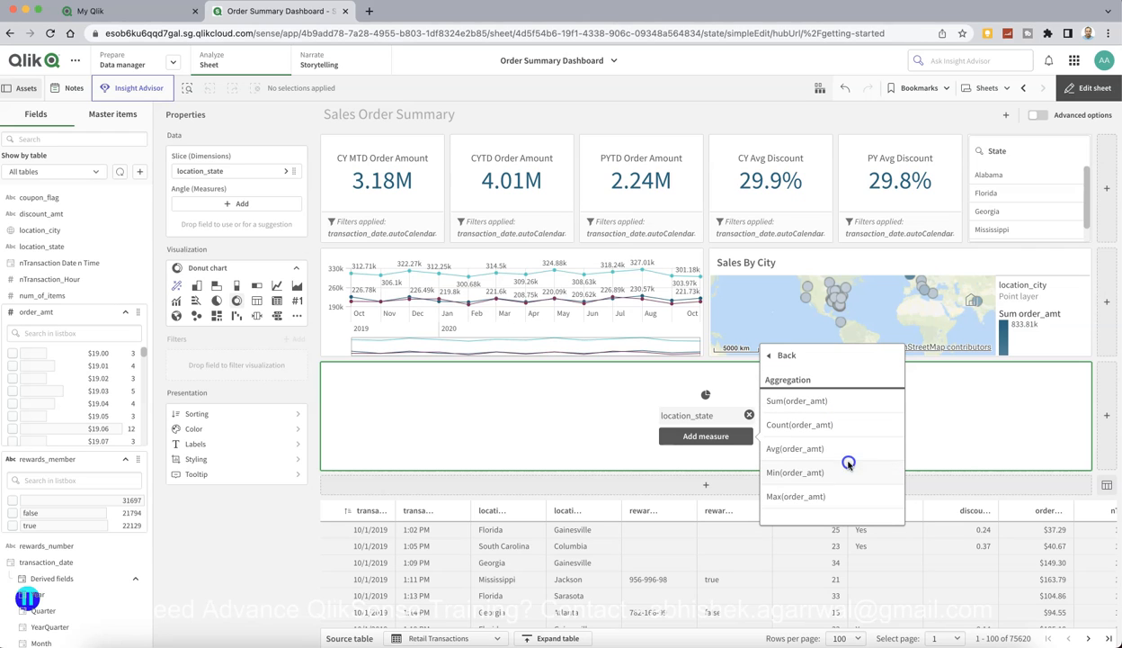
left_click(837, 401)
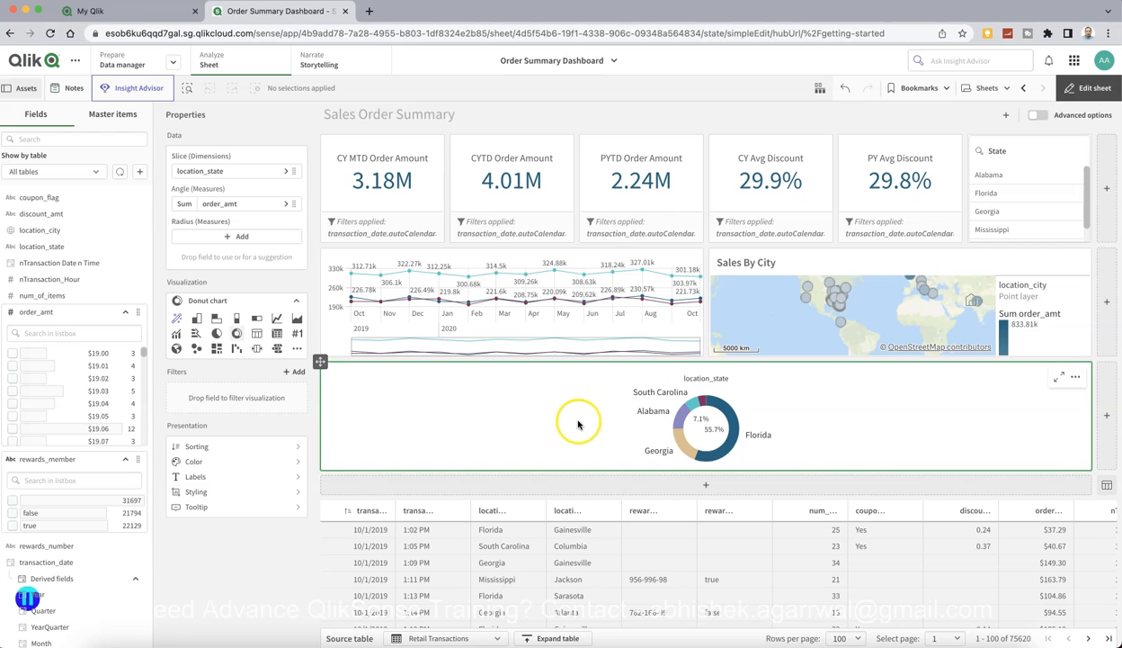
Give the donut chart the title "Order Amount by State"
left_click(267, 480)
left_click(365, 453)
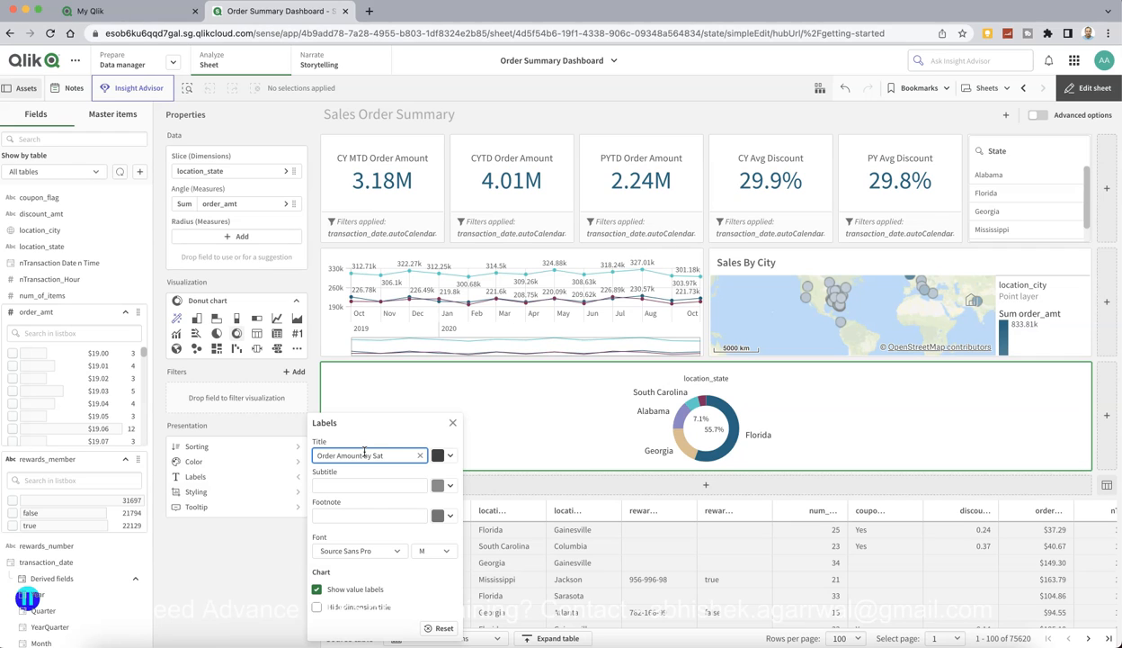
type("te")
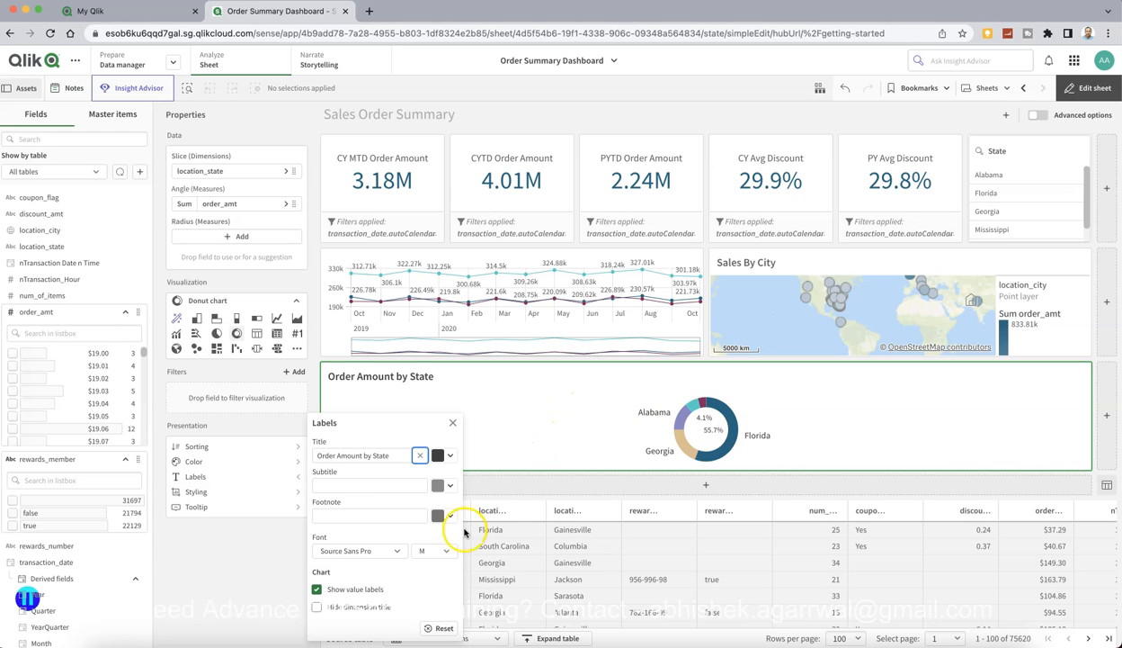
Set the donut chart's label font size to XS and its title colour to grey #666666
left_click(448, 559)
left_click(438, 590)
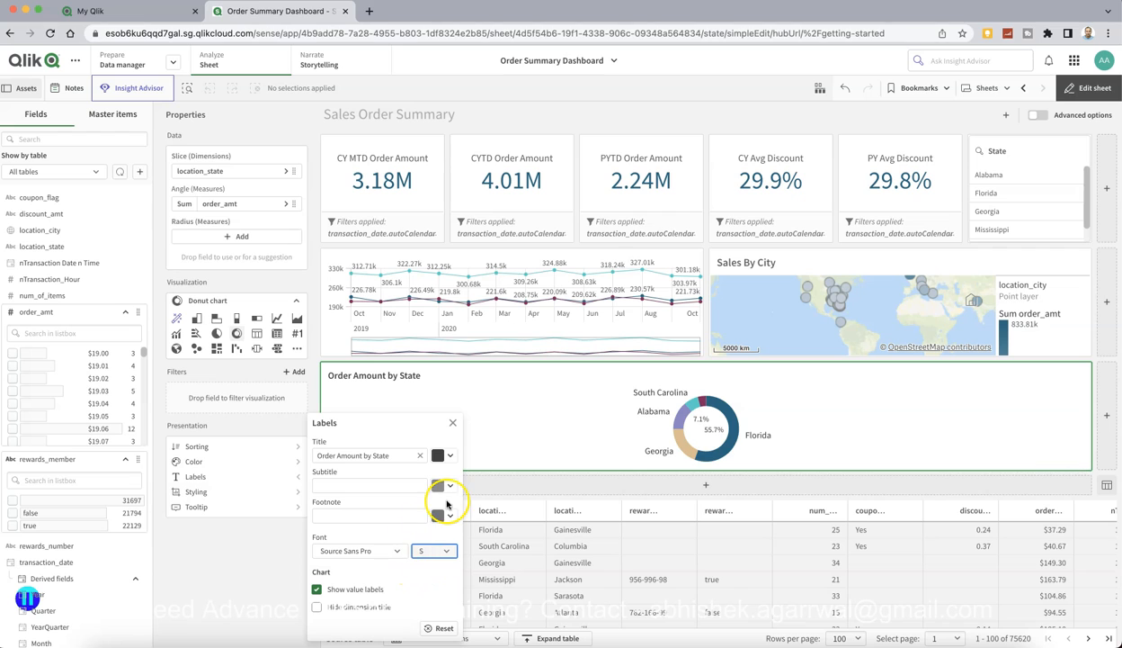
left_click(448, 551)
left_click(445, 571)
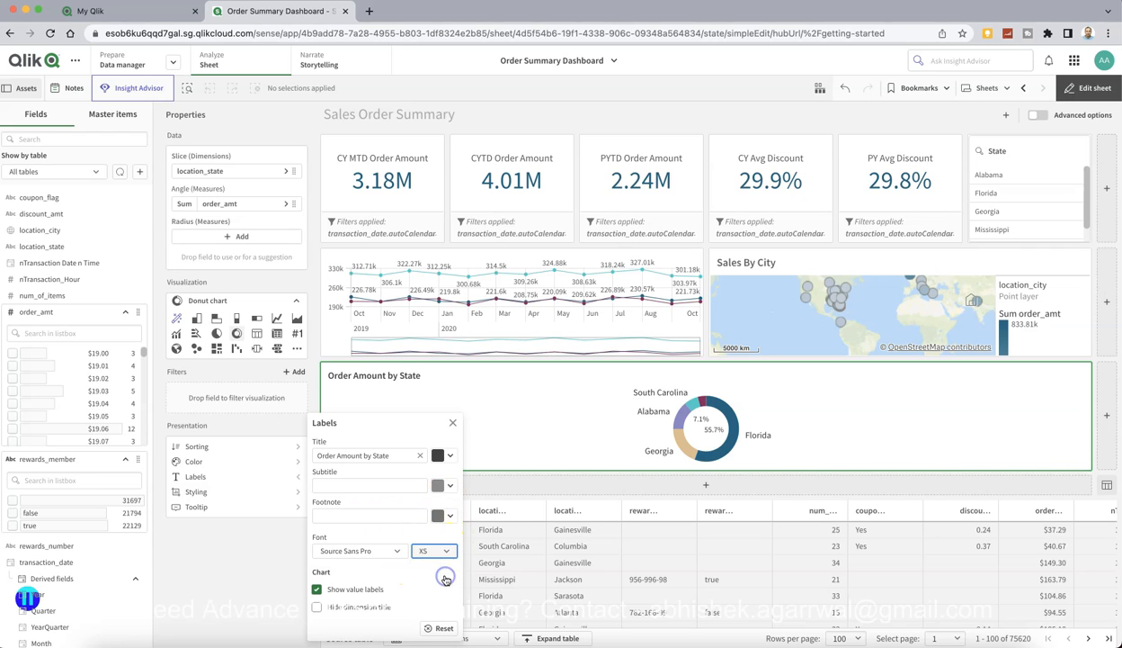
left_click(449, 460)
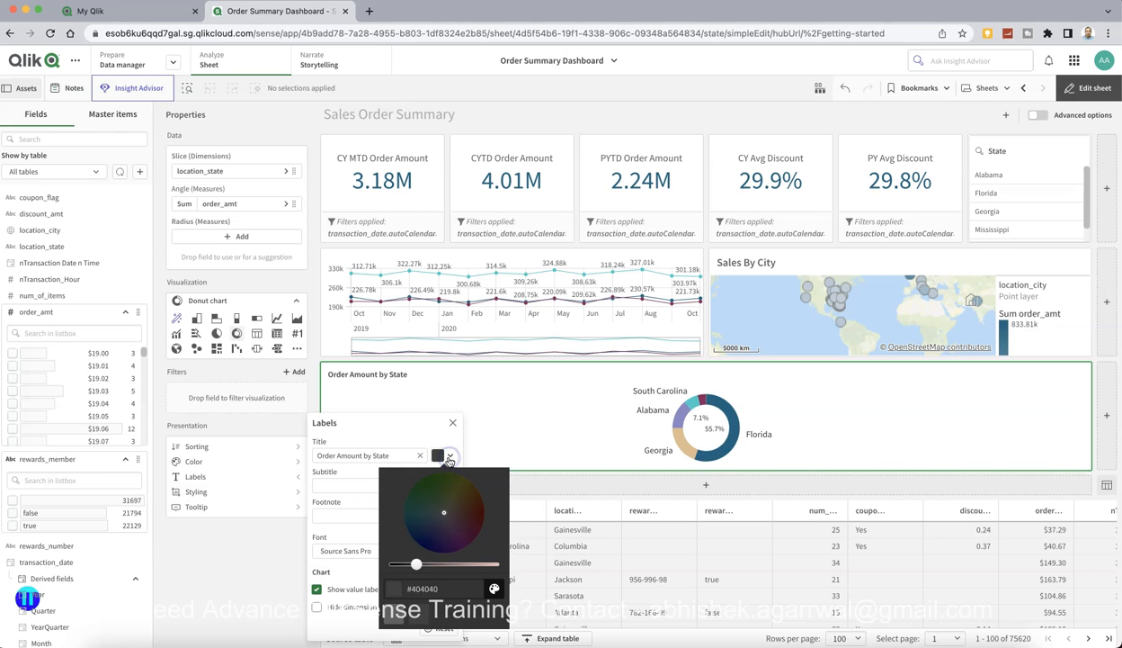
left_click_drag(414, 565, 433, 567)
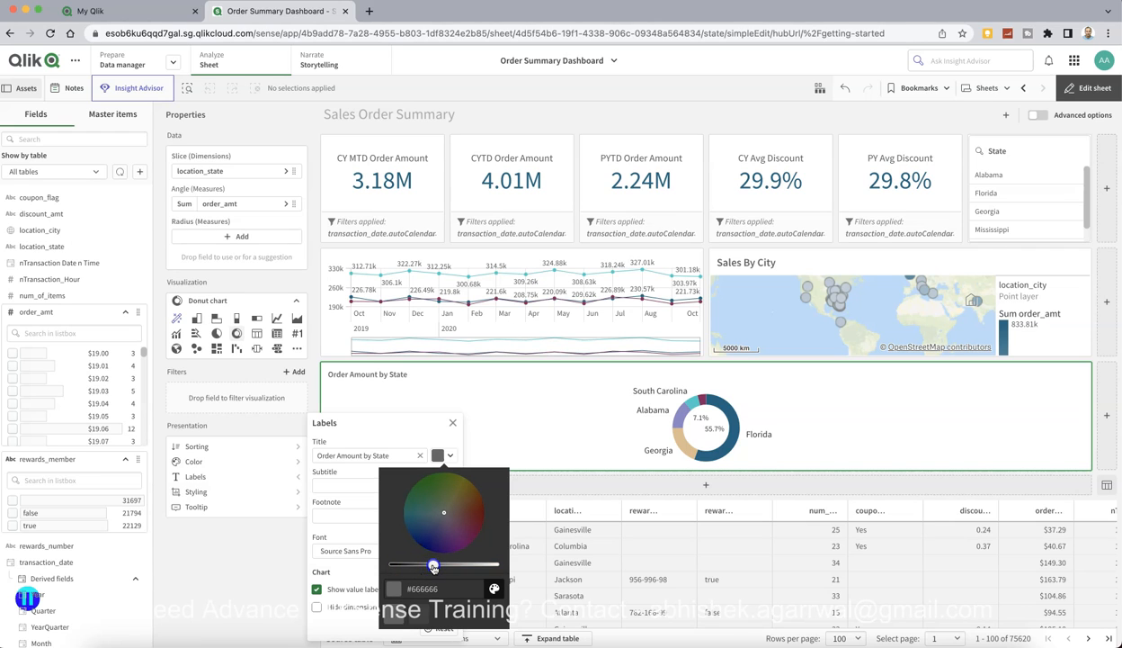
left_click(350, 502)
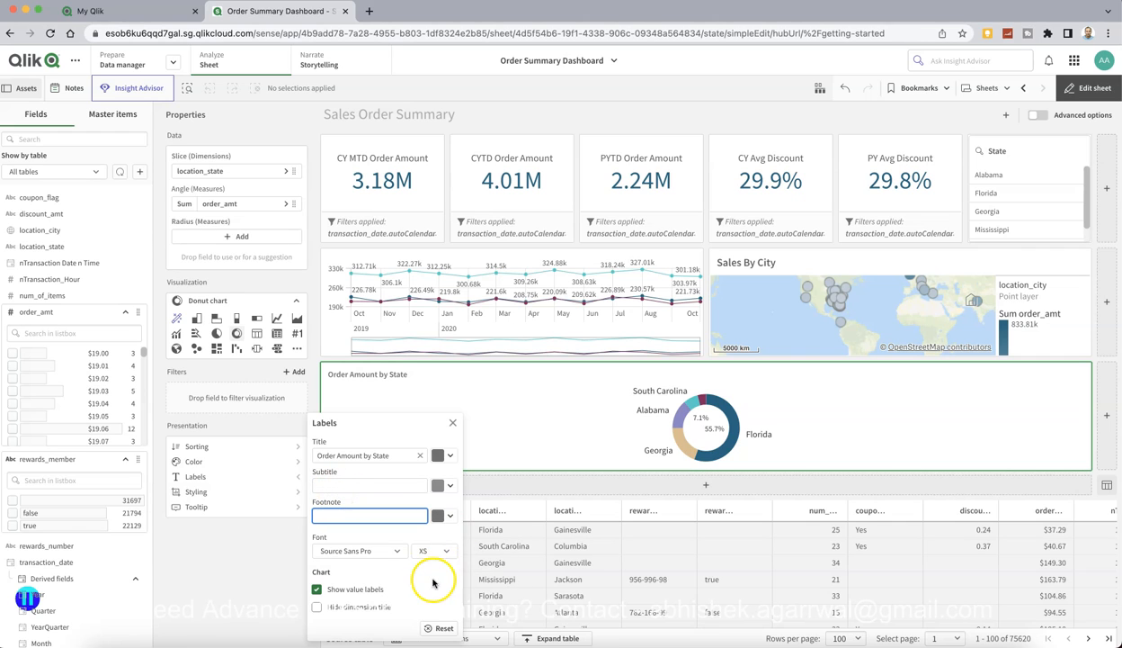
left_click(244, 584)
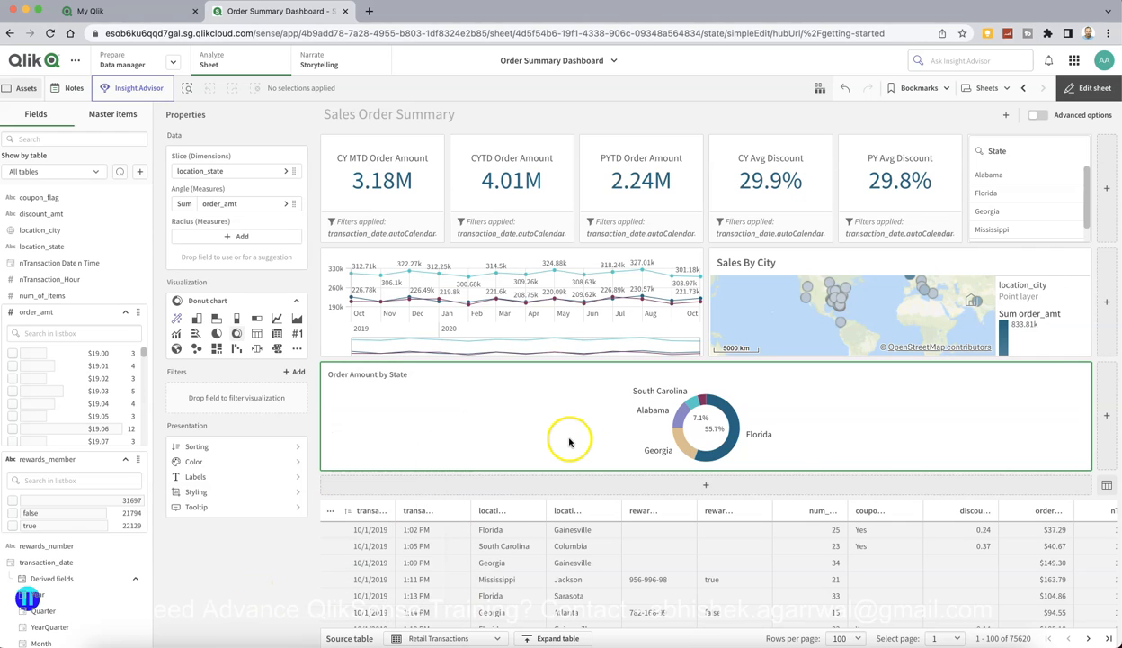
Add a second donut chart beside Order Amount by State and set location_state as its dimension
left_click(1107, 415)
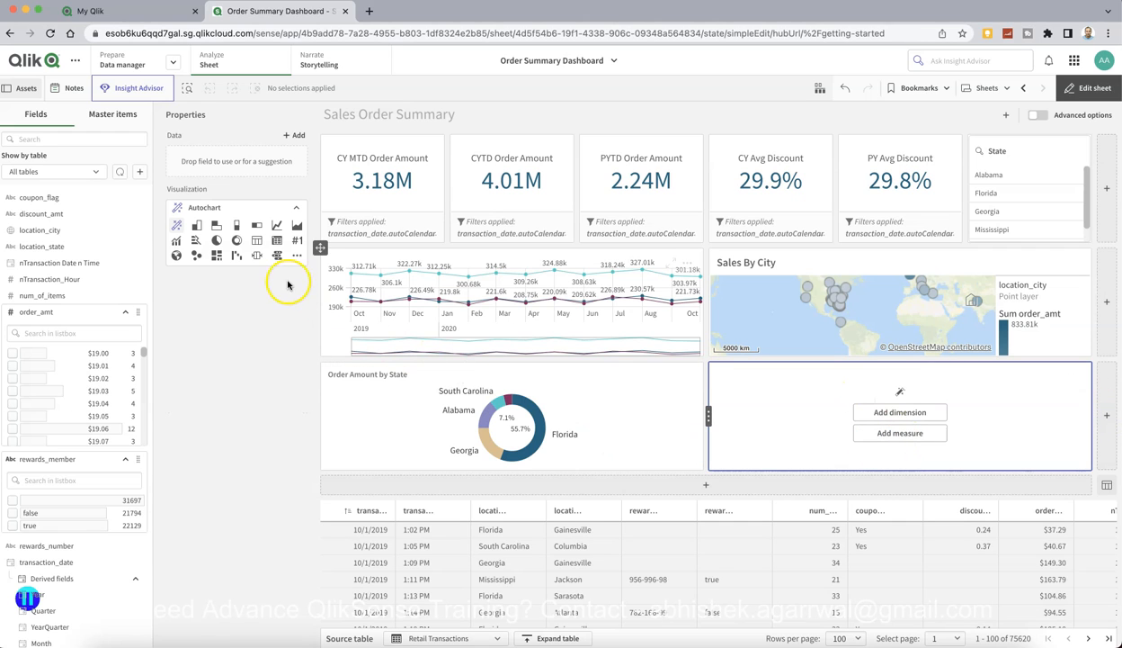
left_click(238, 242)
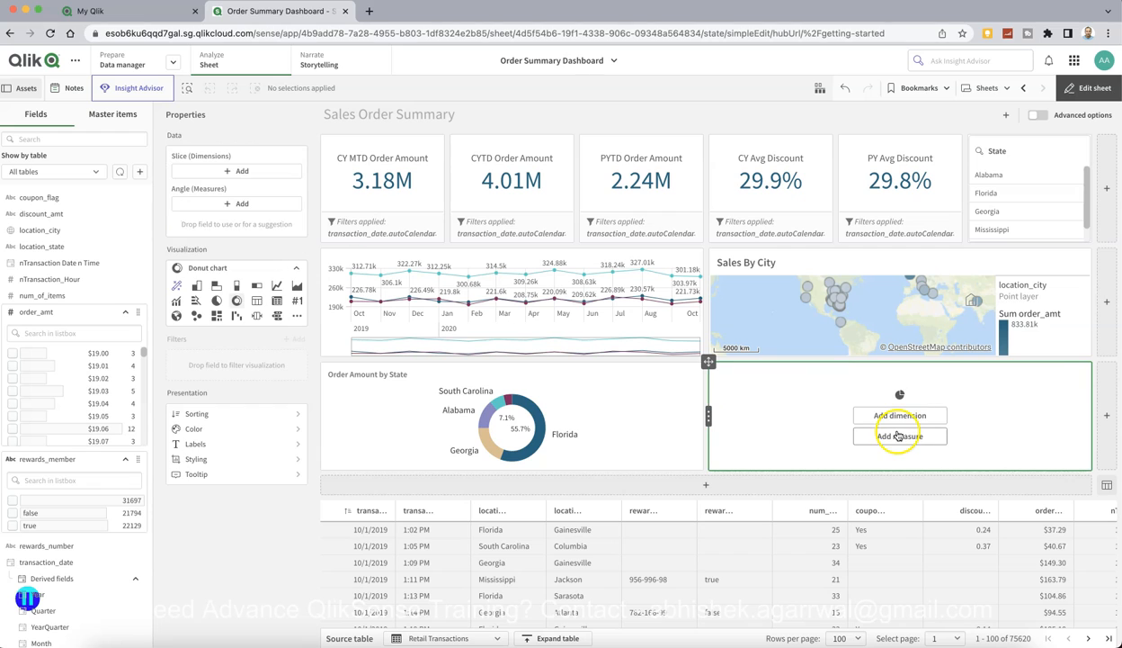
left_click(899, 416)
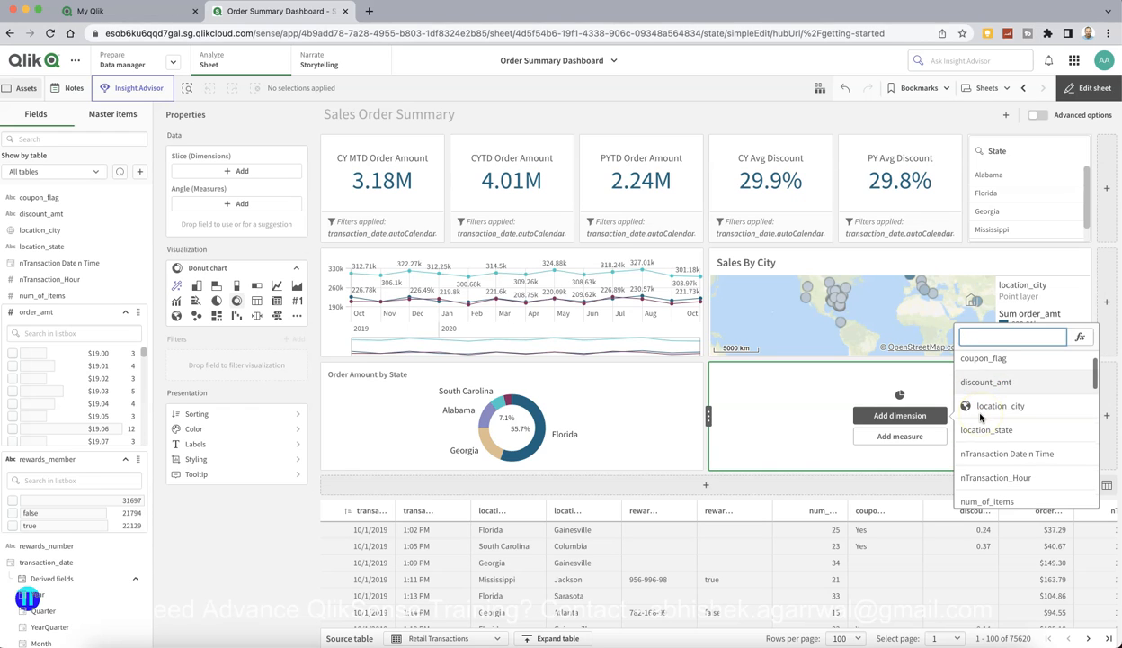
left_click(984, 433)
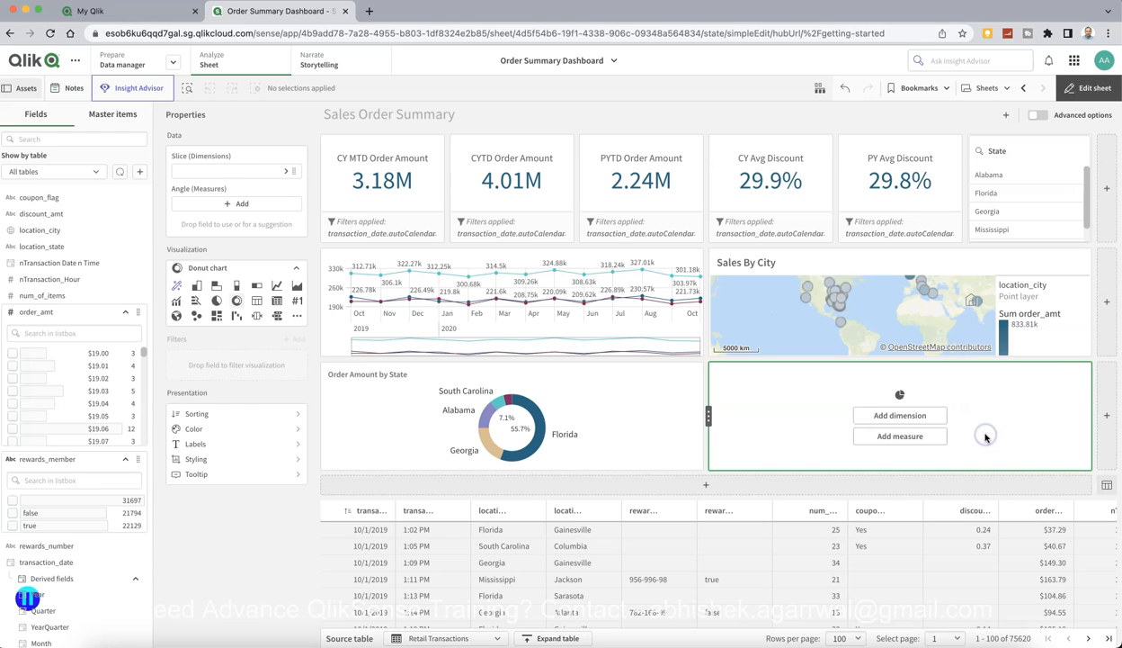
Set Avg(order_amt) as the measure of the new donut chart
left_click(895, 435)
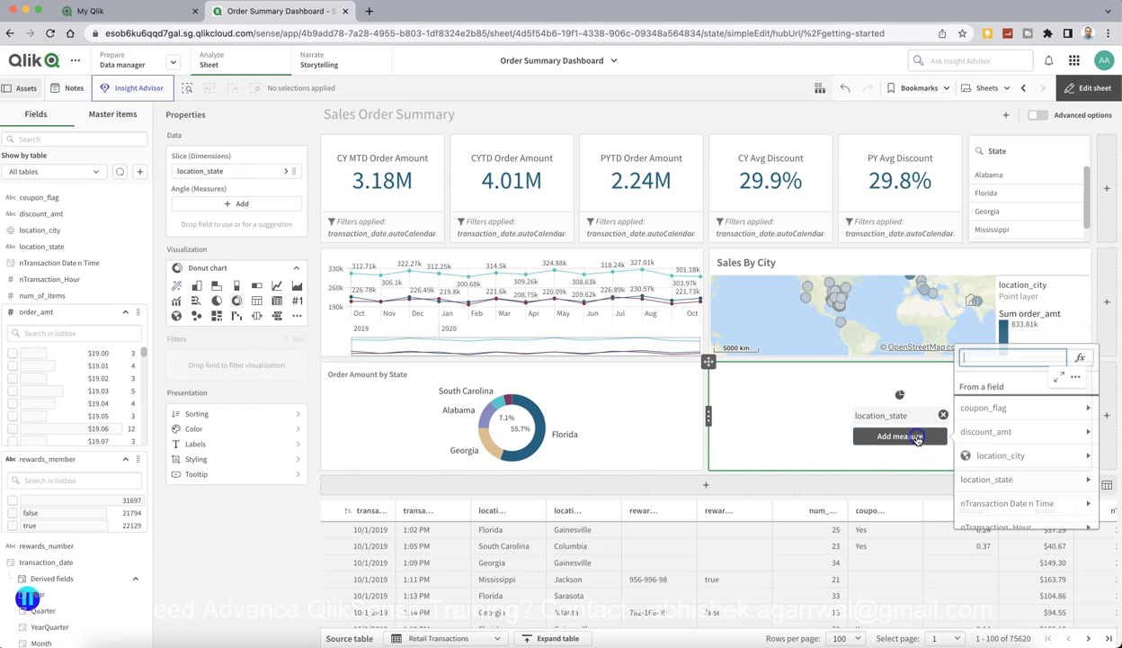
left_click(1014, 431)
left_click(978, 355)
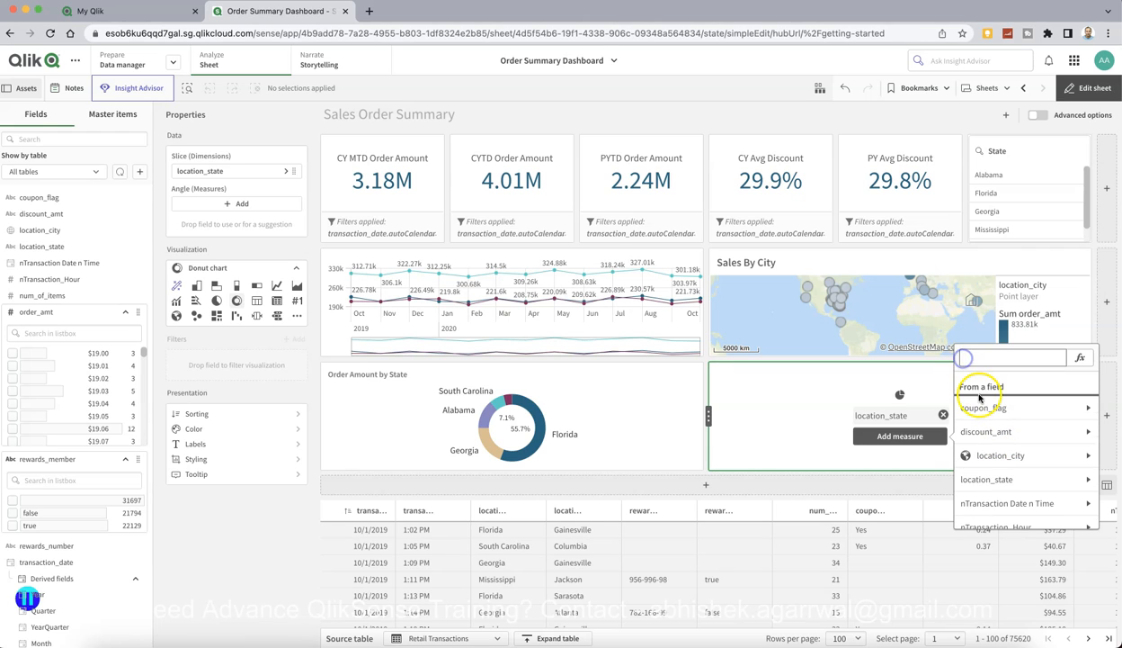
scroll(1012, 476, "down", 2)
scroll(1004, 483, "down", 1)
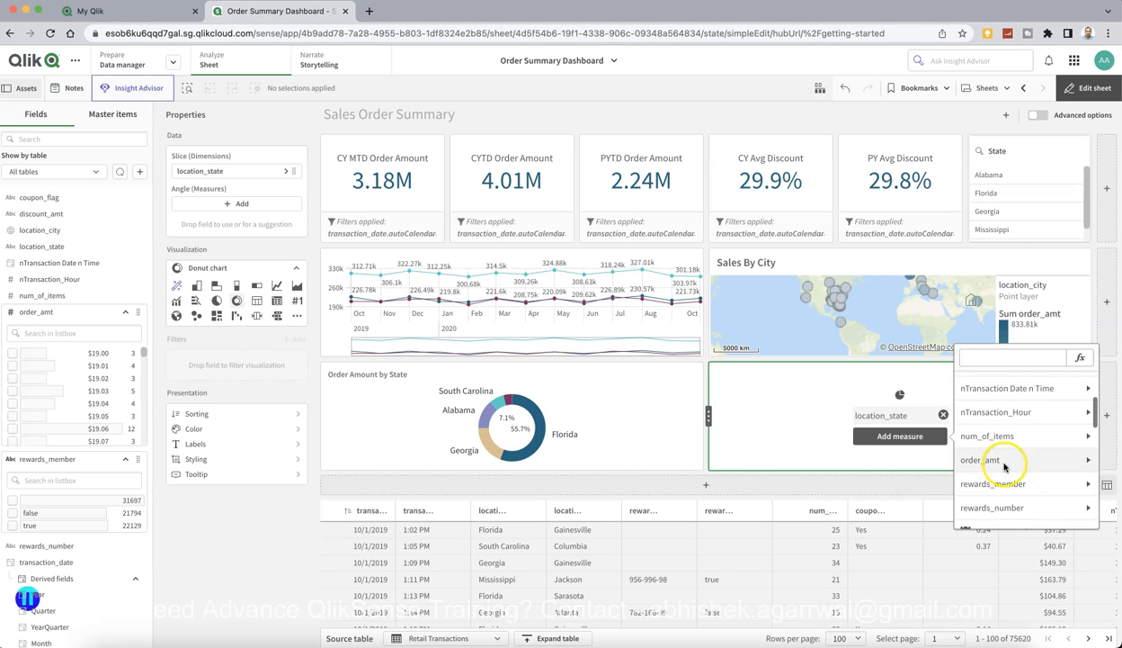
left_click(1002, 464)
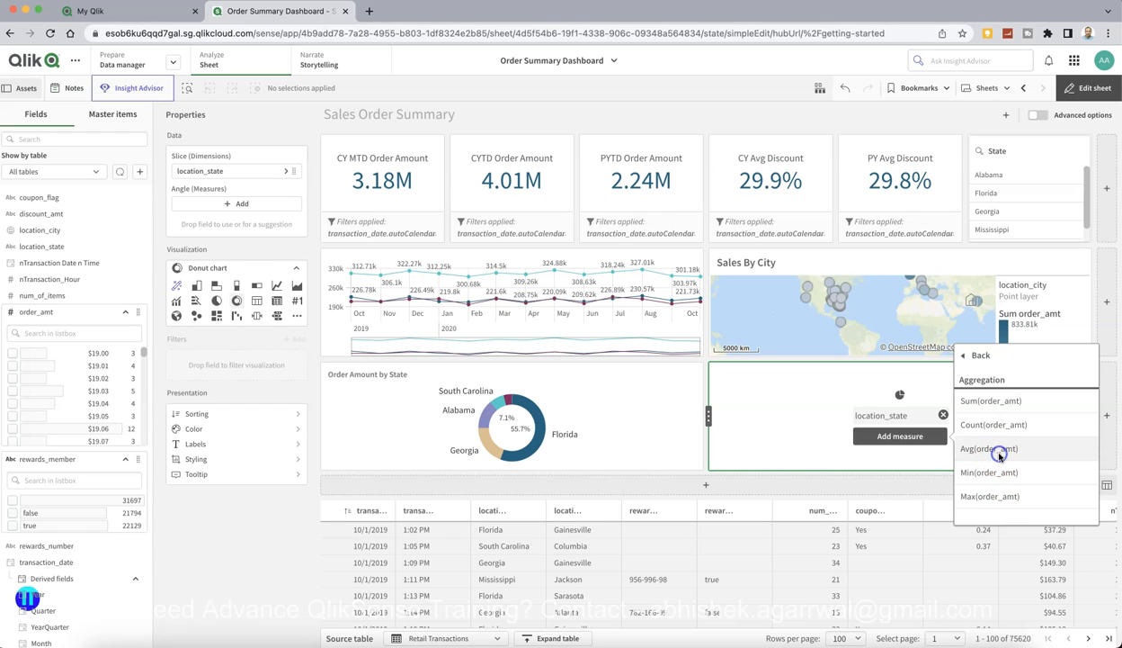
left_click(999, 456)
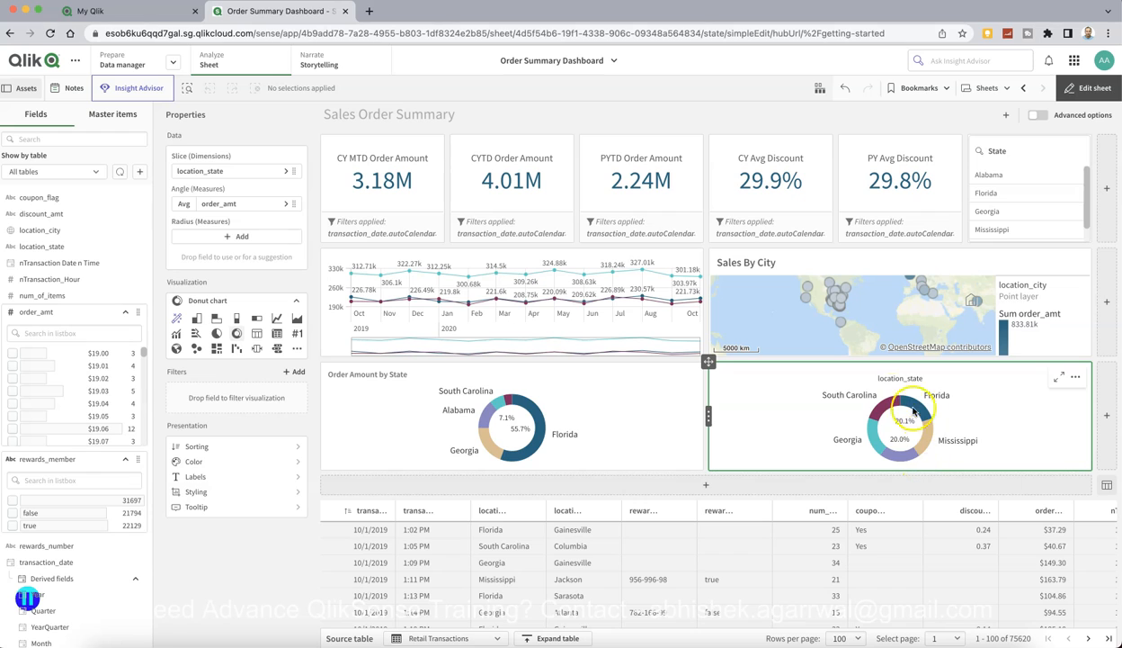
Hide the dimension title on the average order amount donut chart
left_click(956, 442)
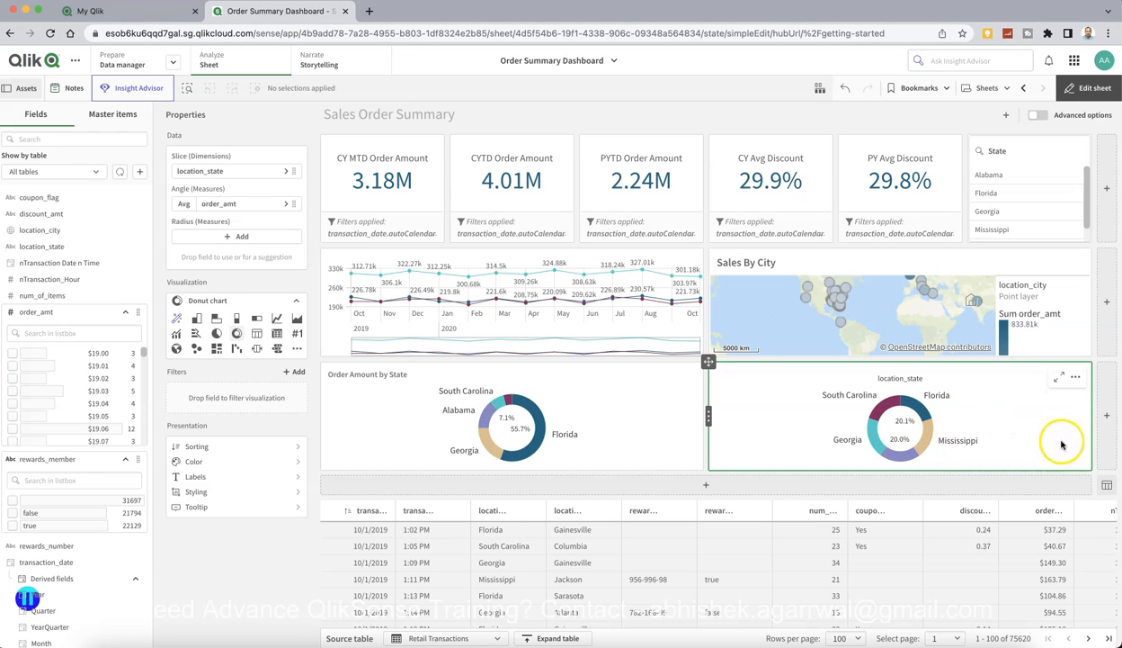
left_click(1027, 429)
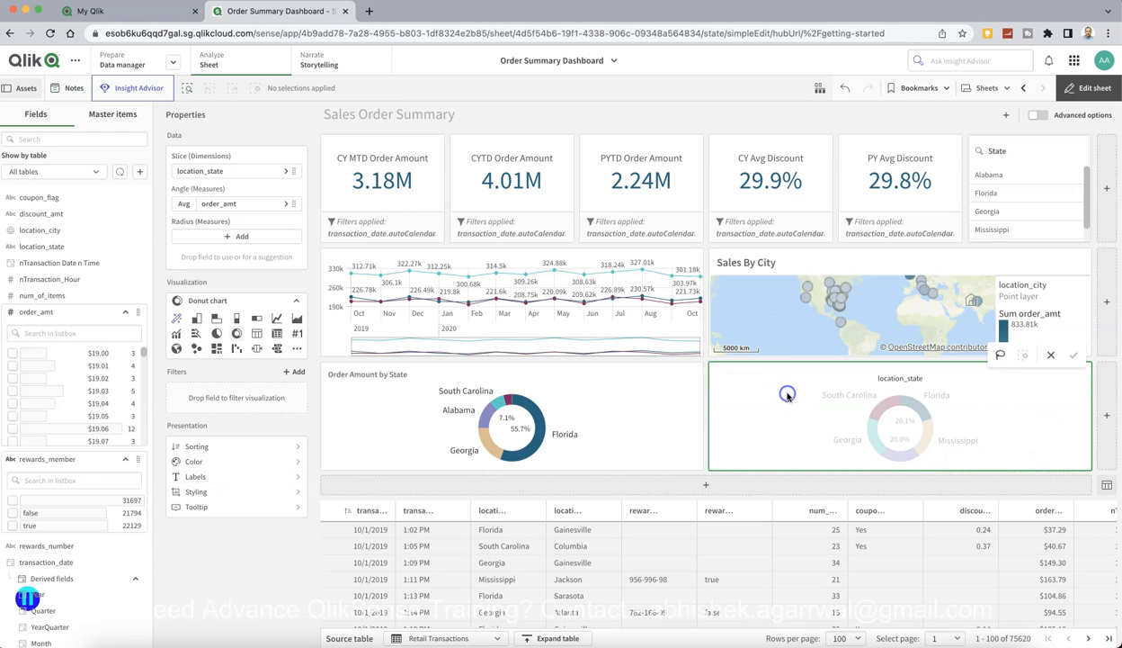
left_click(614, 405)
left_click(807, 406)
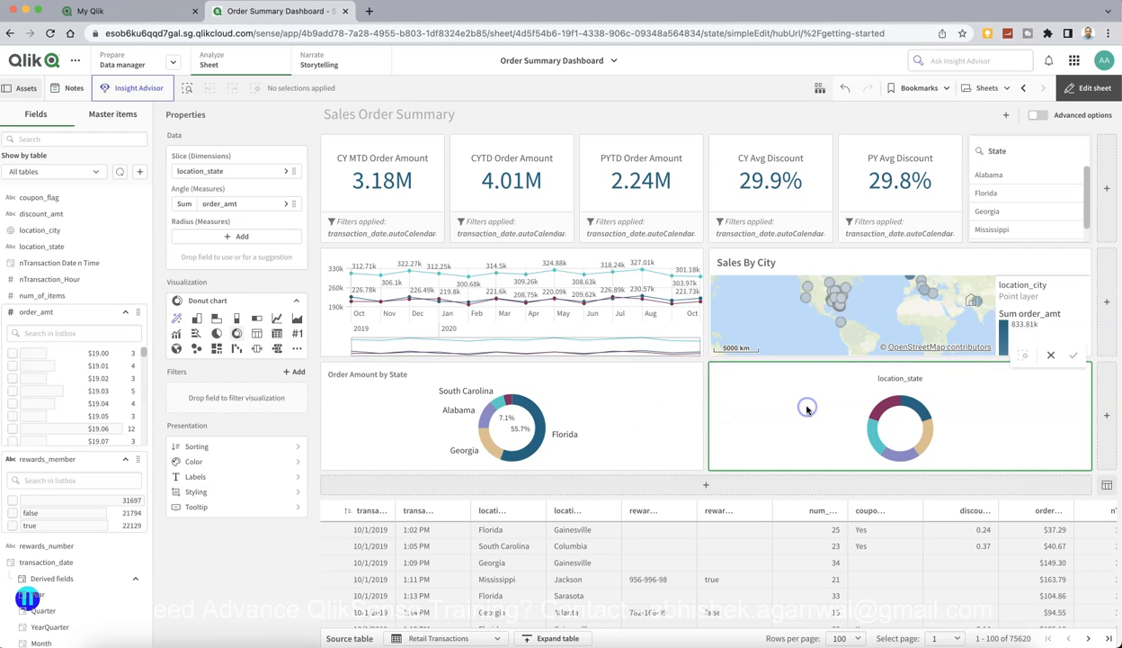
left_click(288, 477)
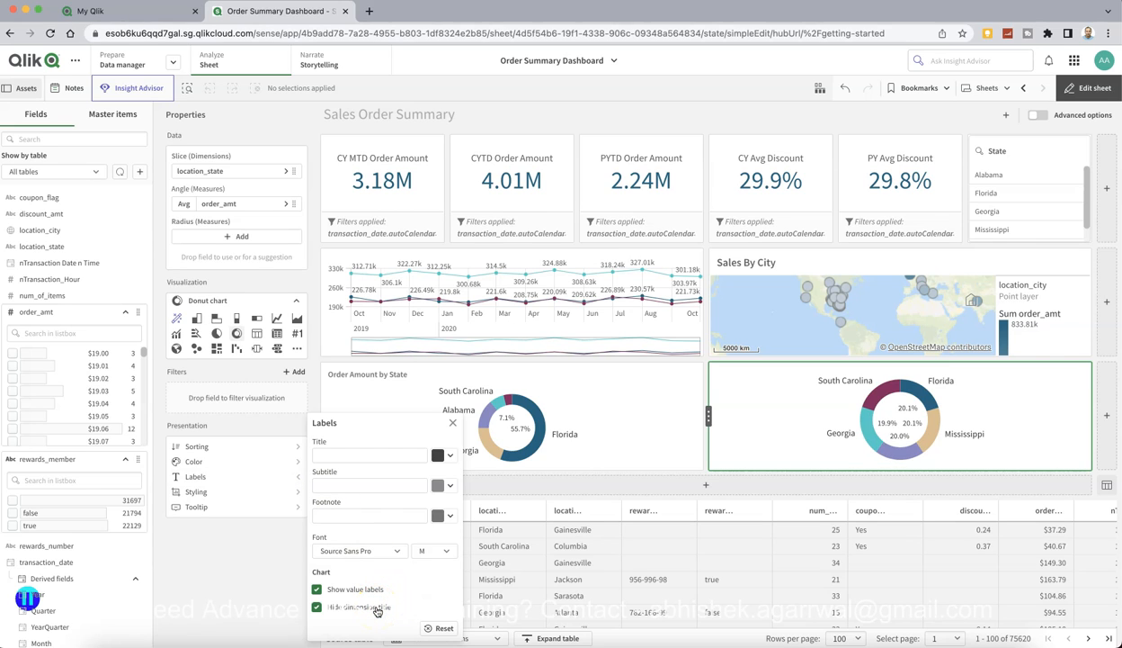
Hide the dimension title on the Order Amount by State donut chart
left_click(576, 394)
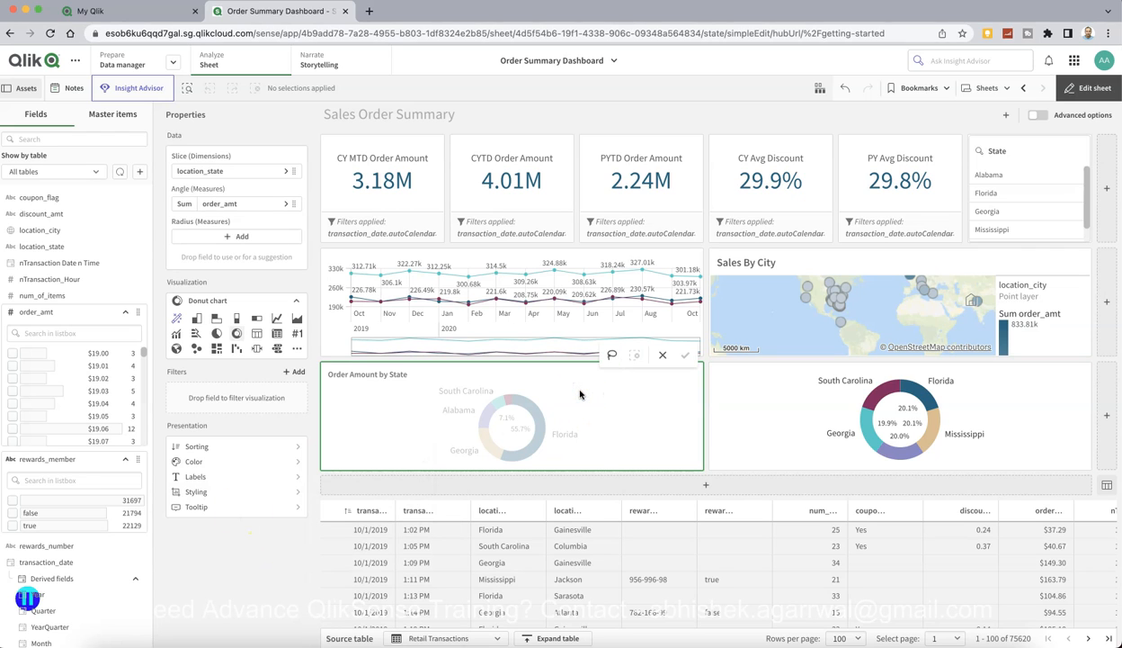
left_click(261, 476)
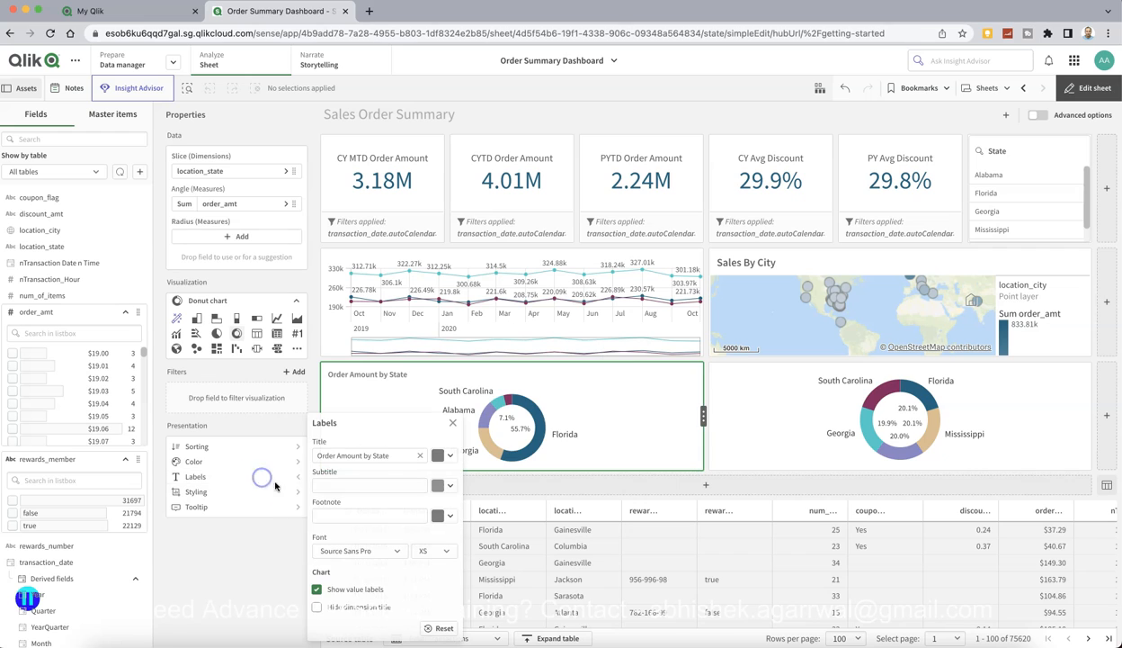
left_click(355, 608)
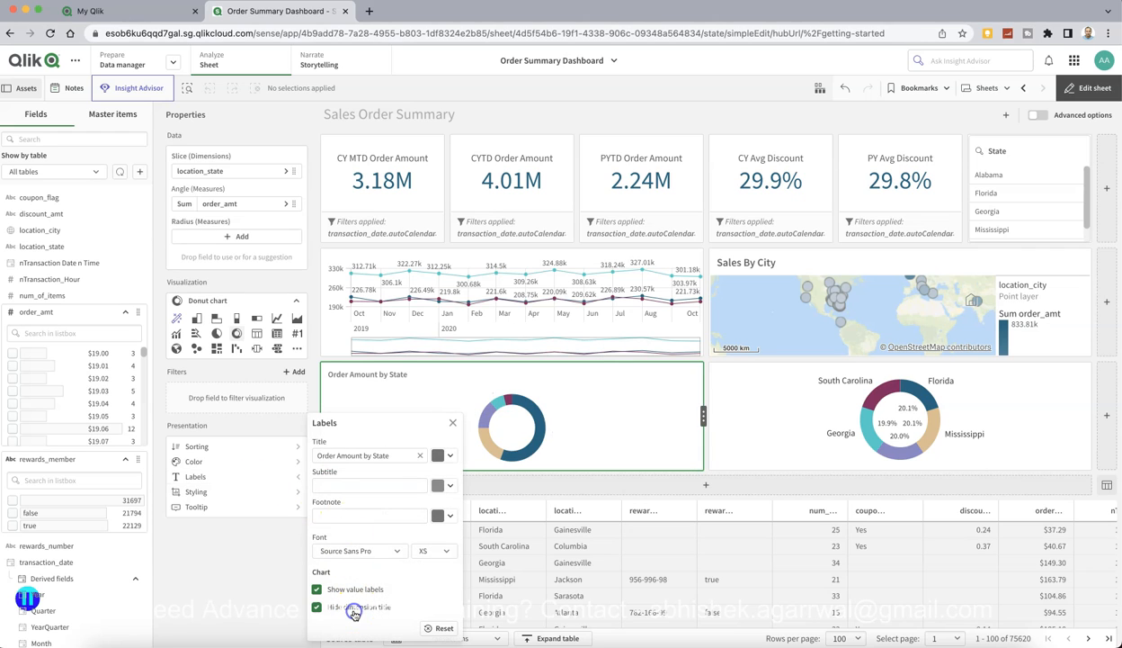
left_click(255, 613)
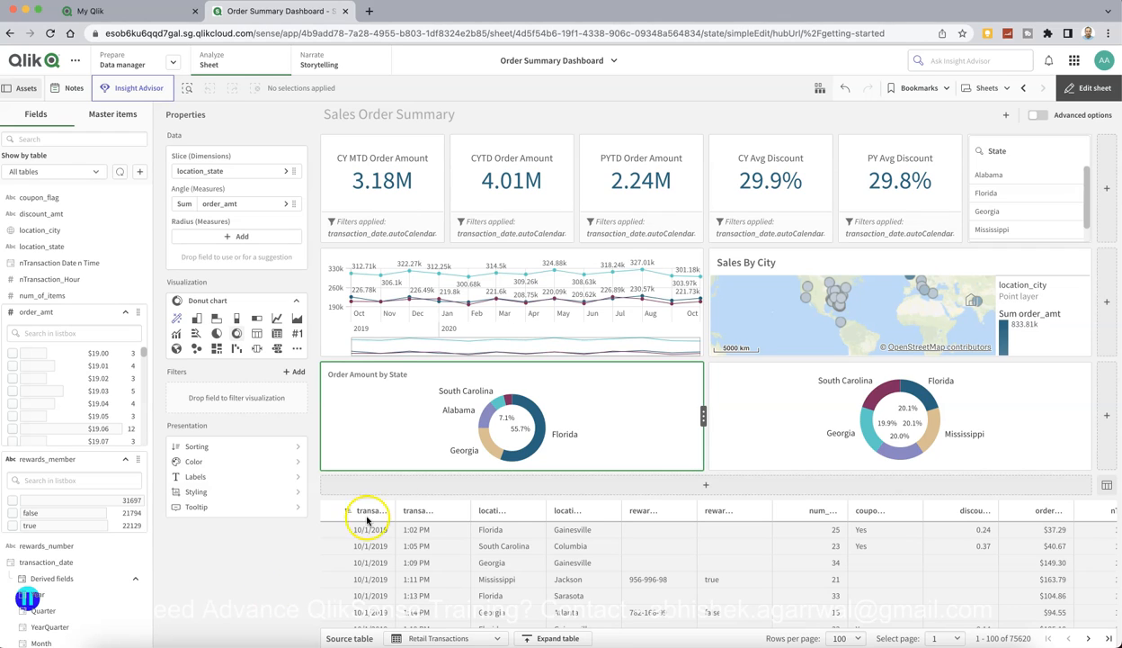
left_click(294, 462)
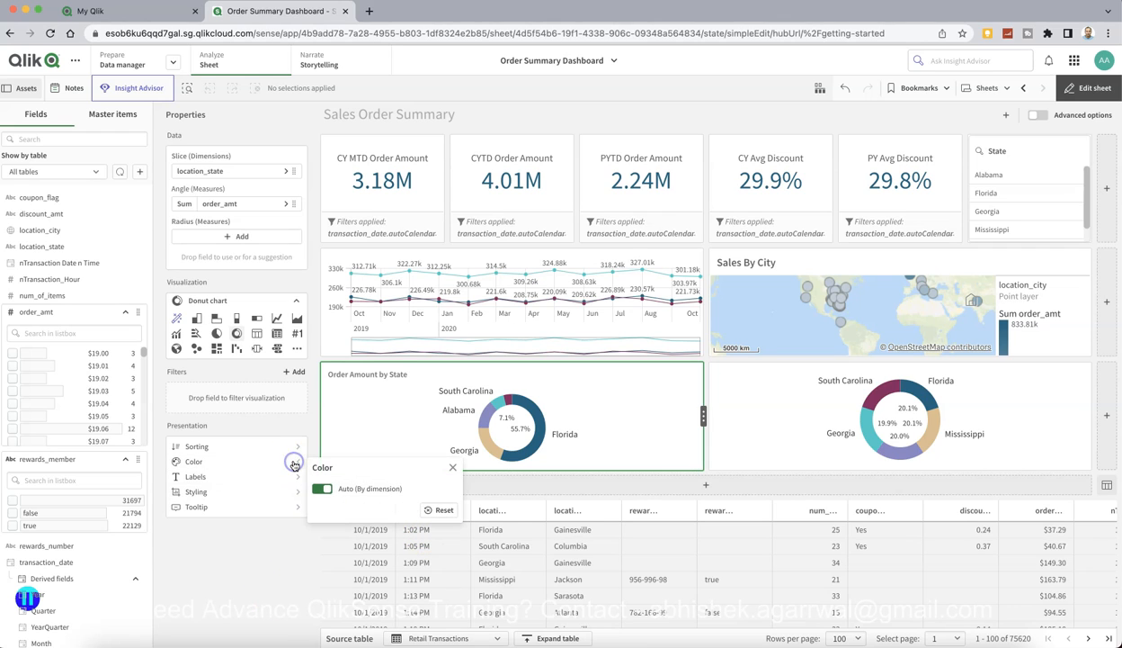
left_click(302, 573)
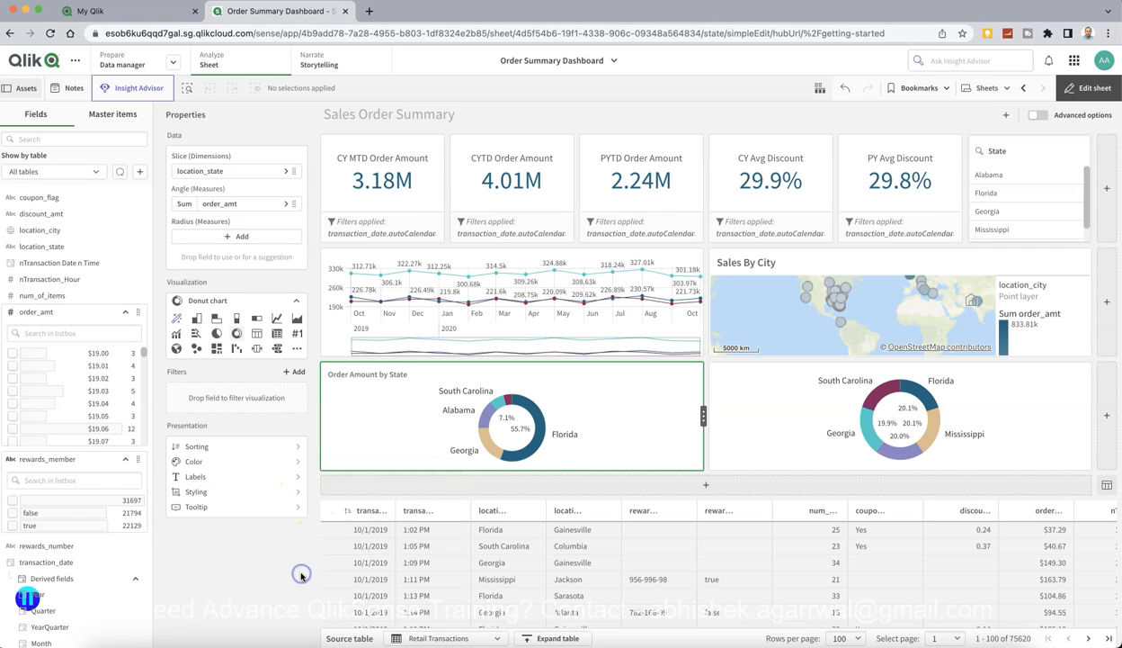
left_click(295, 493)
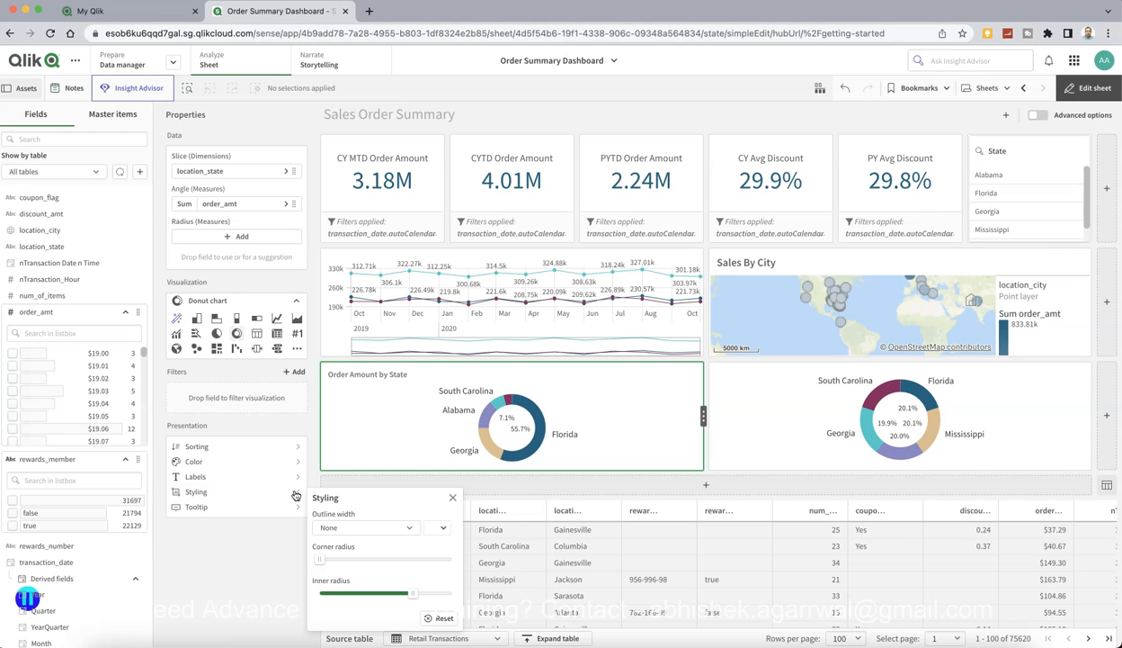
left_click(263, 549)
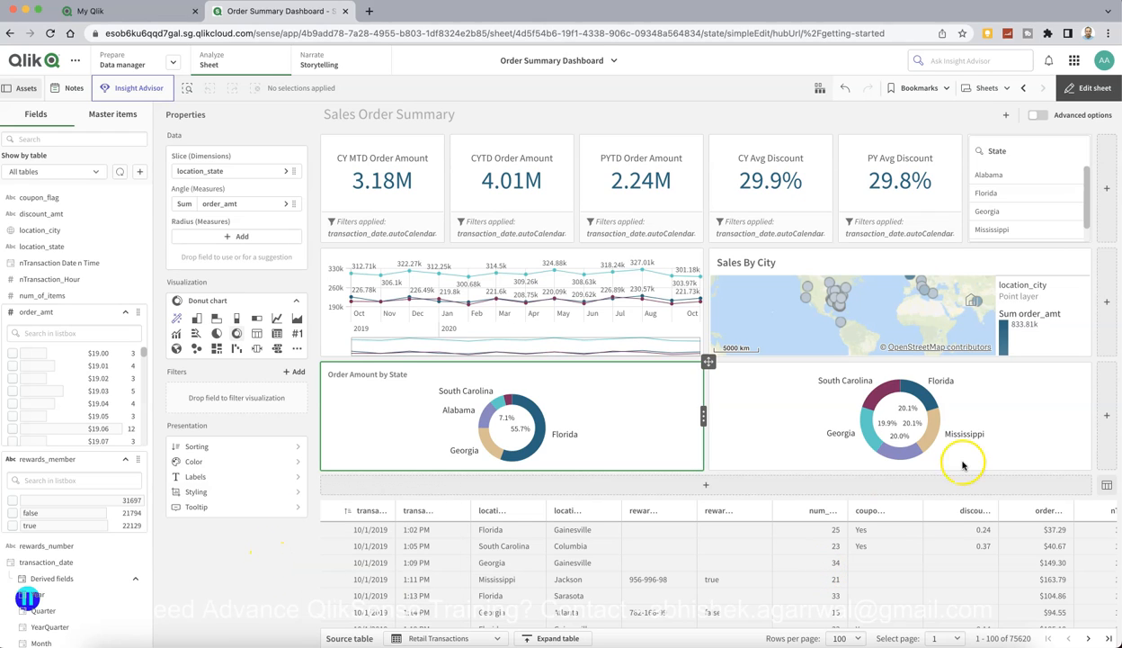
Add a third donut chart to the same row with location_state as its dimension and Avg(discount_amt) as its measure
left_click(1108, 415)
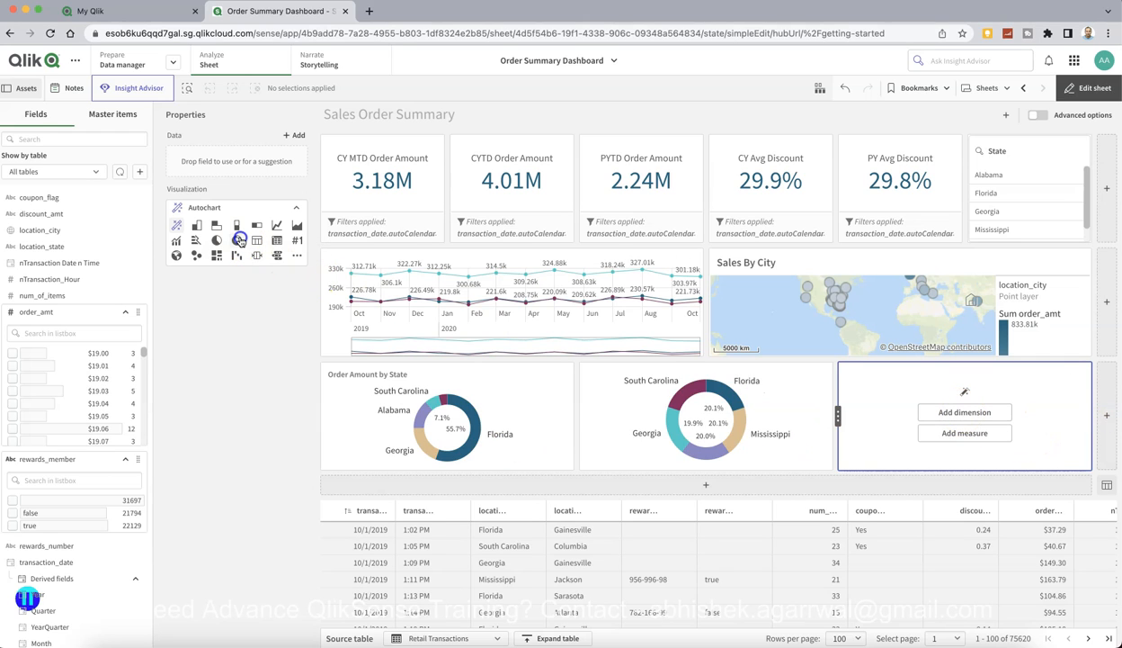
left_click(965, 413)
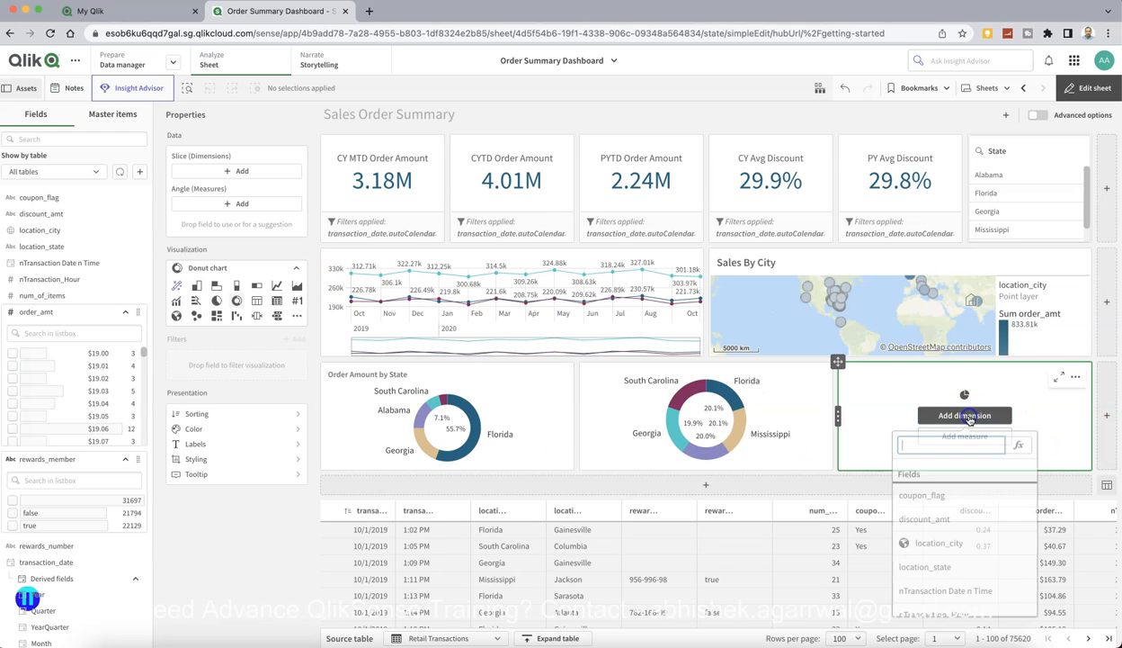
left_click(956, 564)
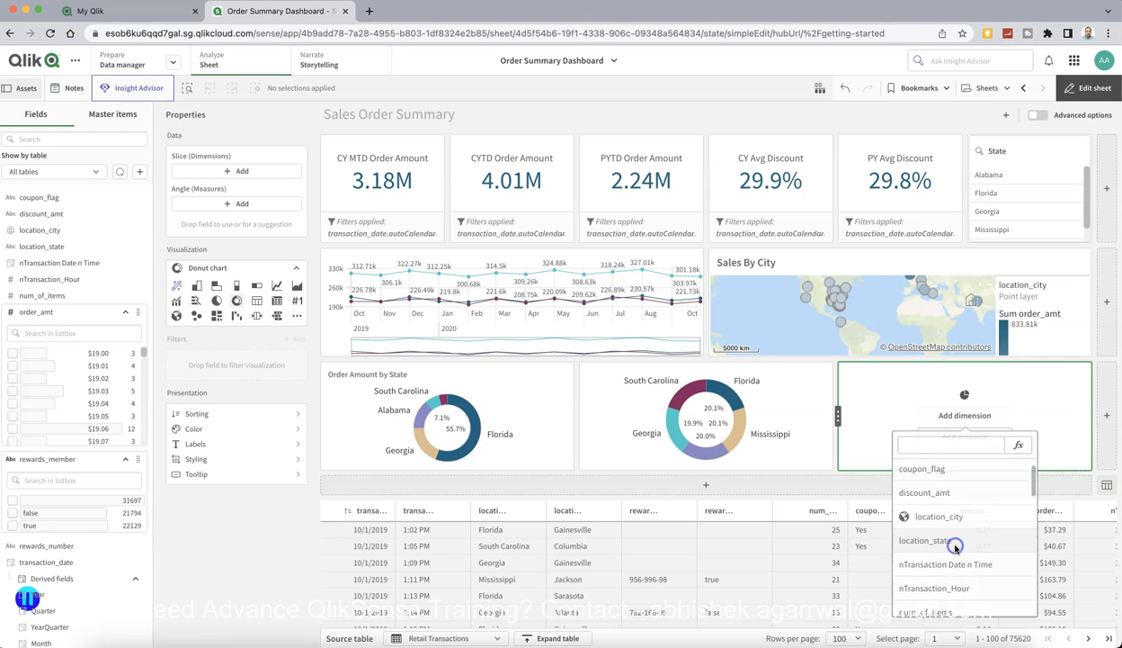
left_click(961, 442)
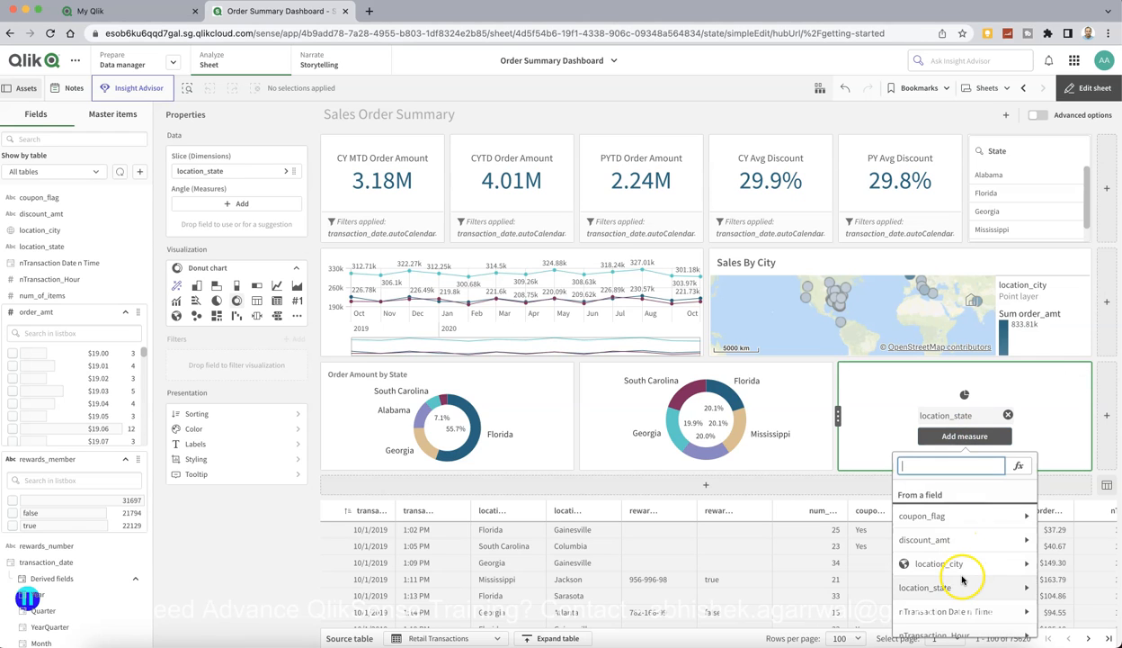
left_click(967, 539)
left_click(937, 556)
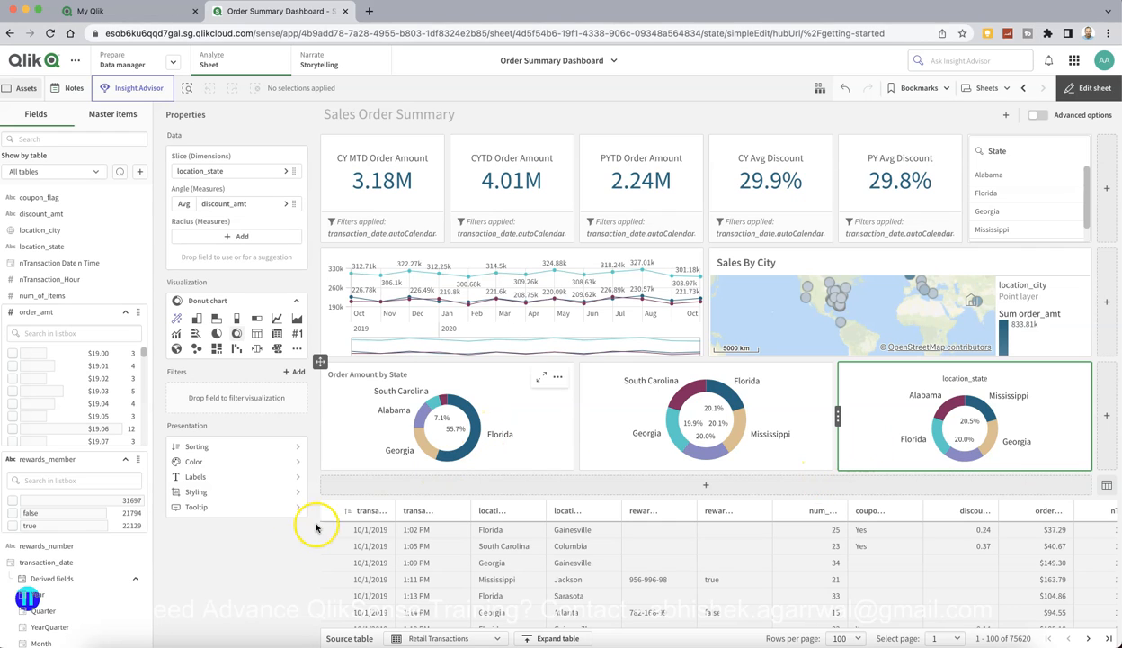
Hide the third donut chart's dimension title and give the chart the title "Avg Discount by State"
left_click(274, 479)
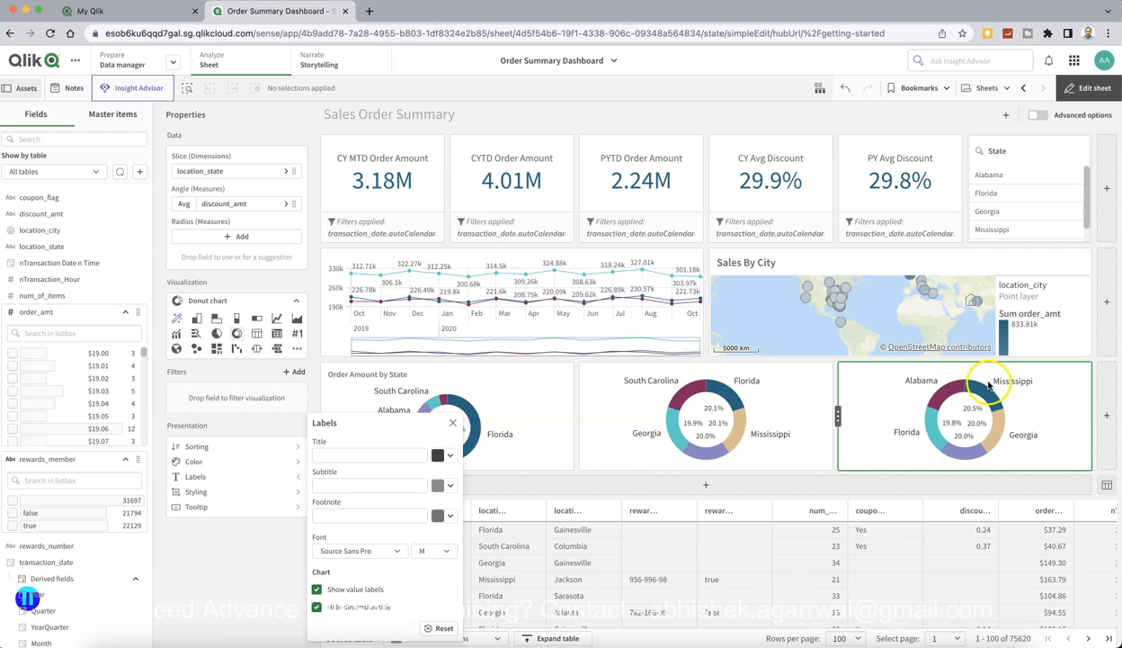
left_click(870, 376)
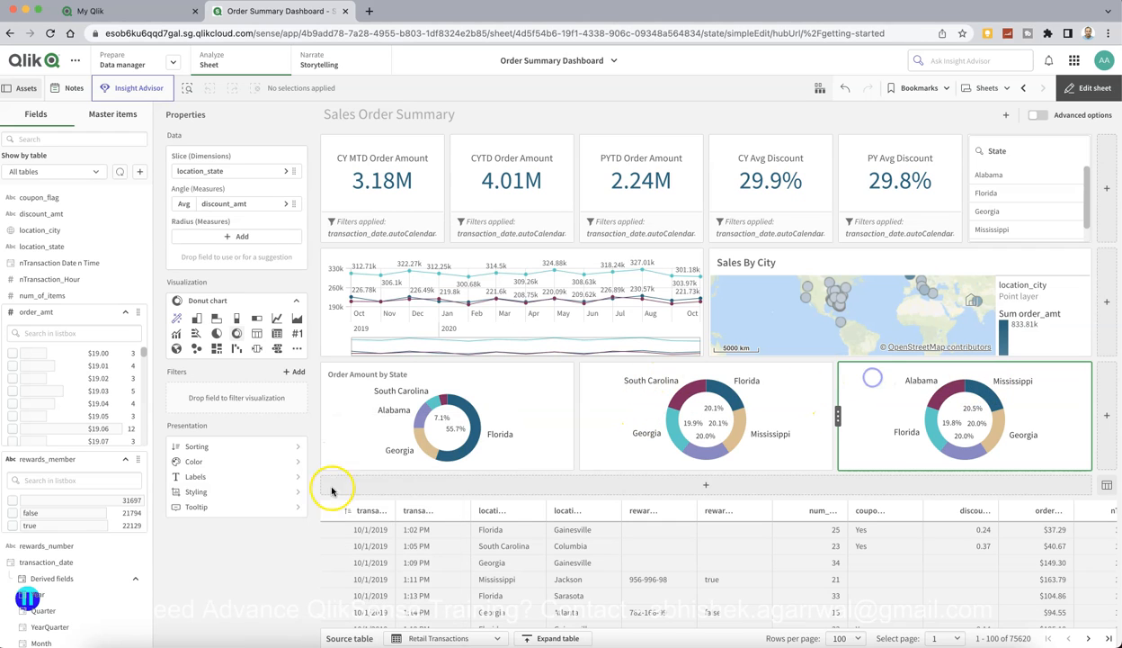
left_click(275, 476)
left_click(368, 452)
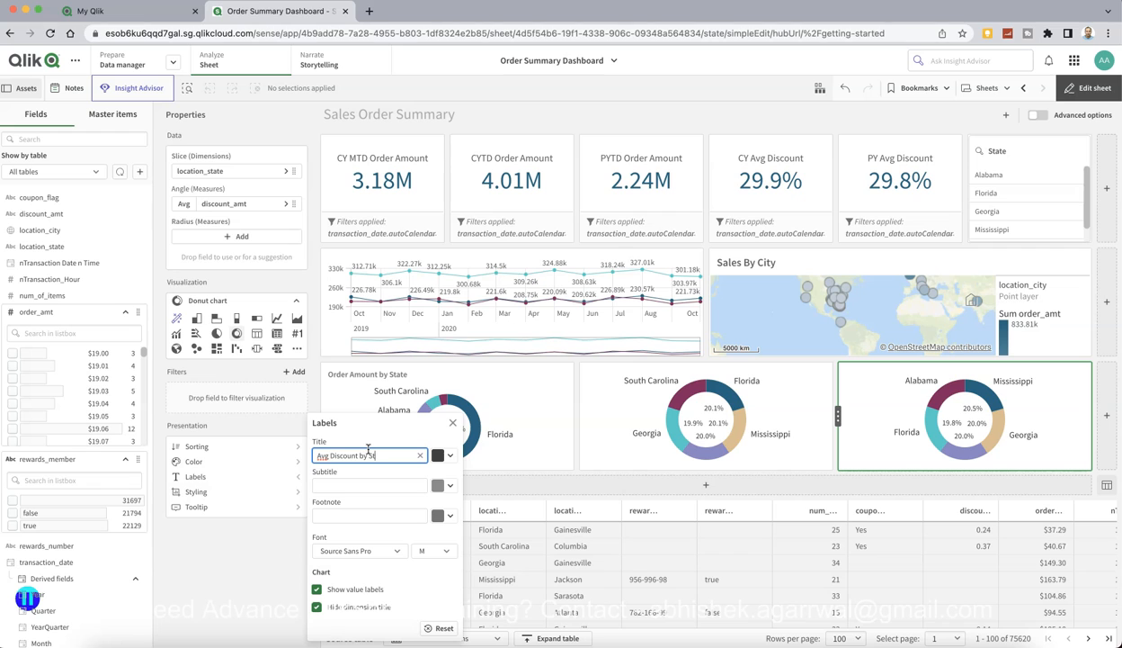
Set the Avg Discount by State chart's title colour to grey #6b6b6b and its label font size to XS
left_click(452, 456)
left_click_drag(416, 564, 436, 565)
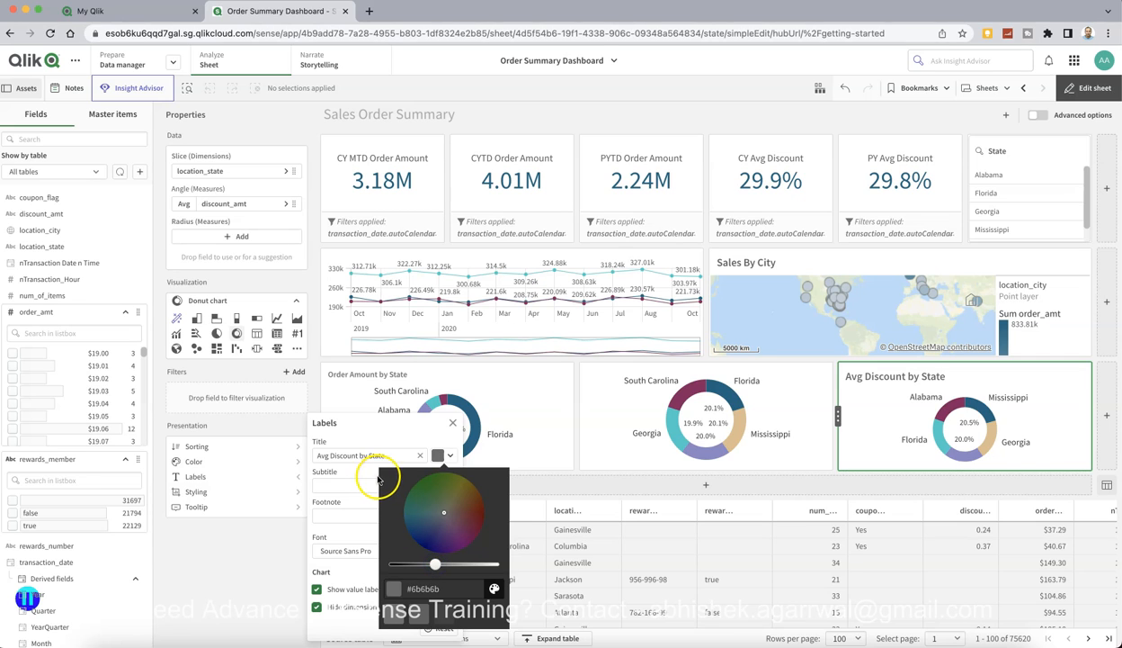
left_click(366, 440)
left_click(444, 556)
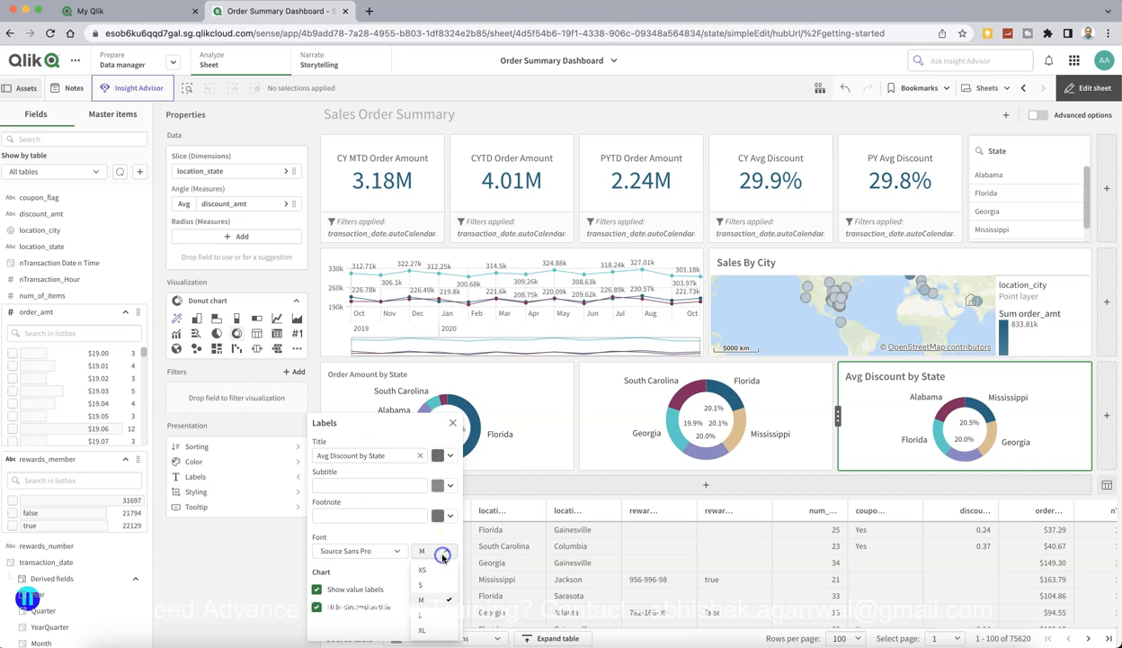
left_click(438, 570)
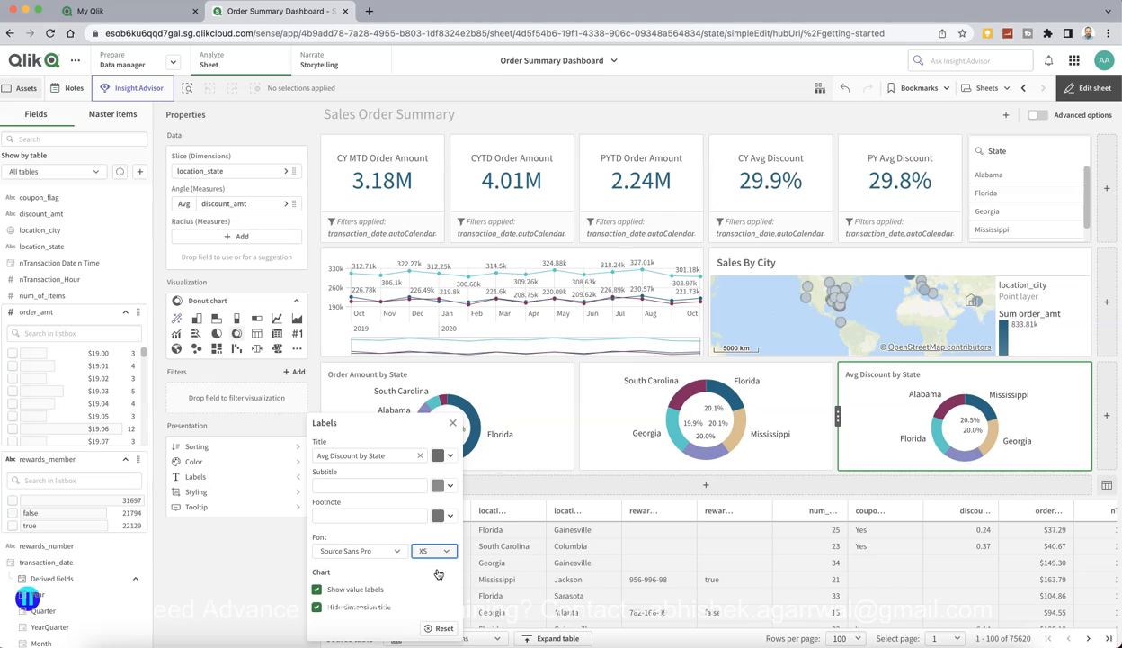
Give the middle donut chart the title "Avg Order Amount by State"
left_click(622, 387)
left_click(621, 388)
left_click(611, 411)
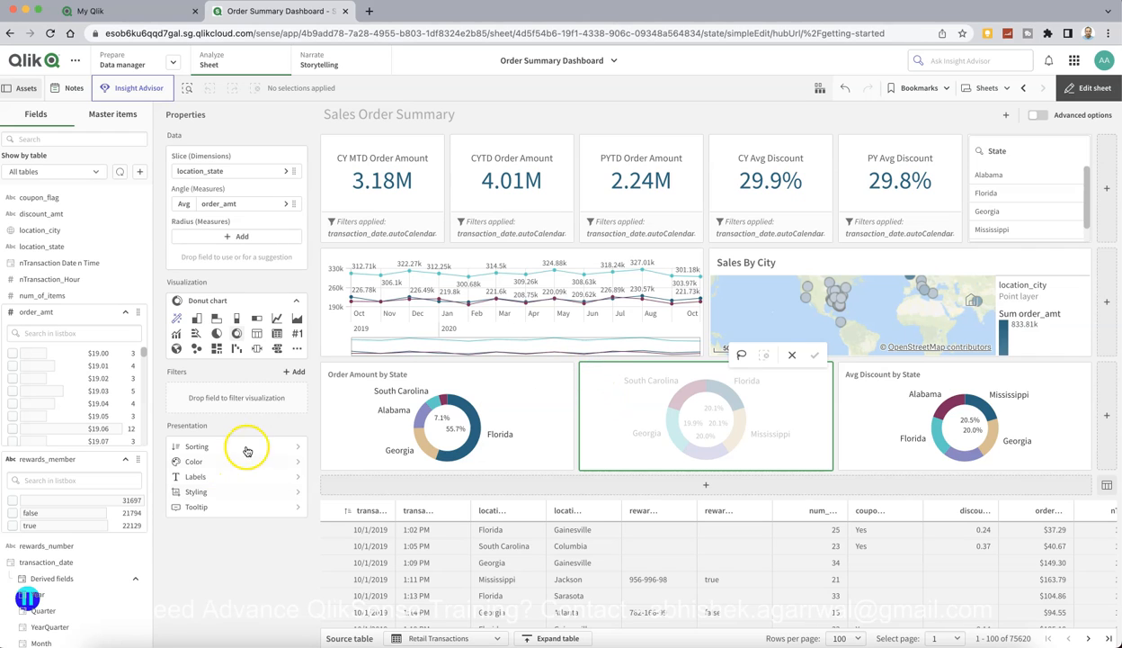
left_click(293, 476)
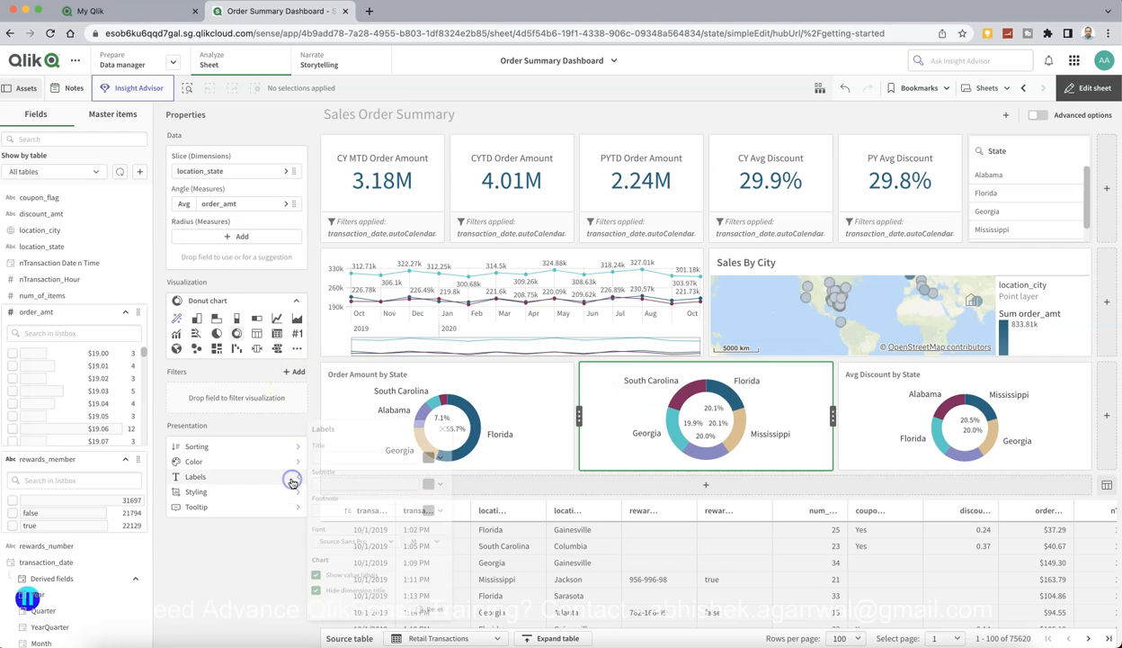
left_click(380, 457)
type("Avg Order Amount by State")
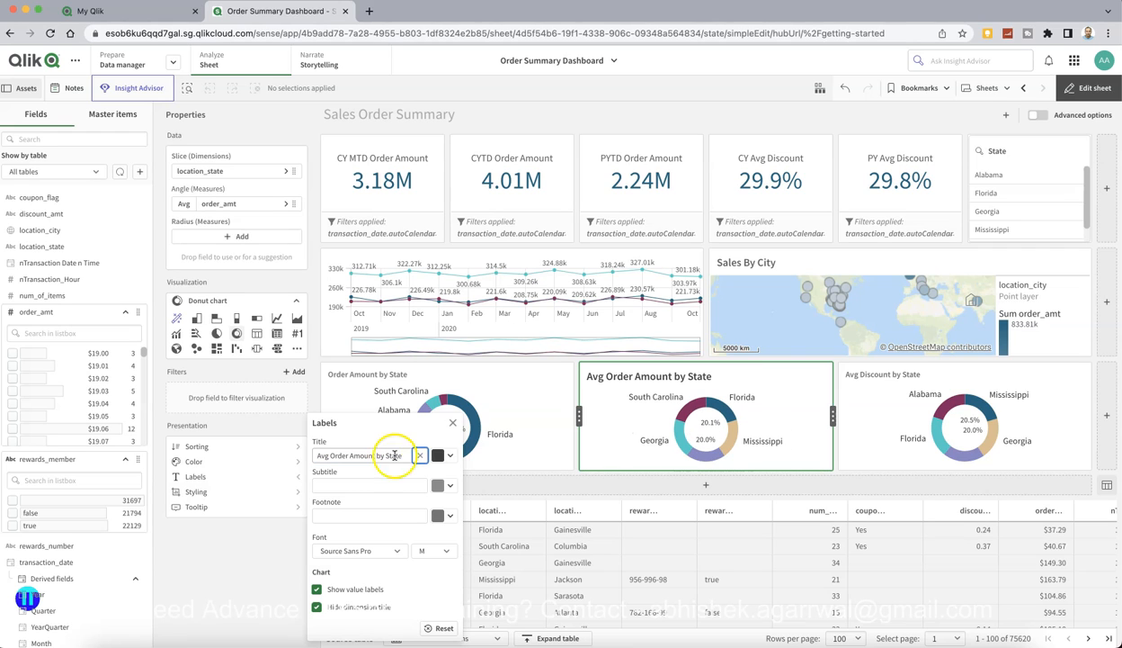
Set the Avg Order Amount by State chart's title colour to grey #636363 and its label font size to XS
left_click(450, 455)
left_click_drag(416, 564, 432, 565)
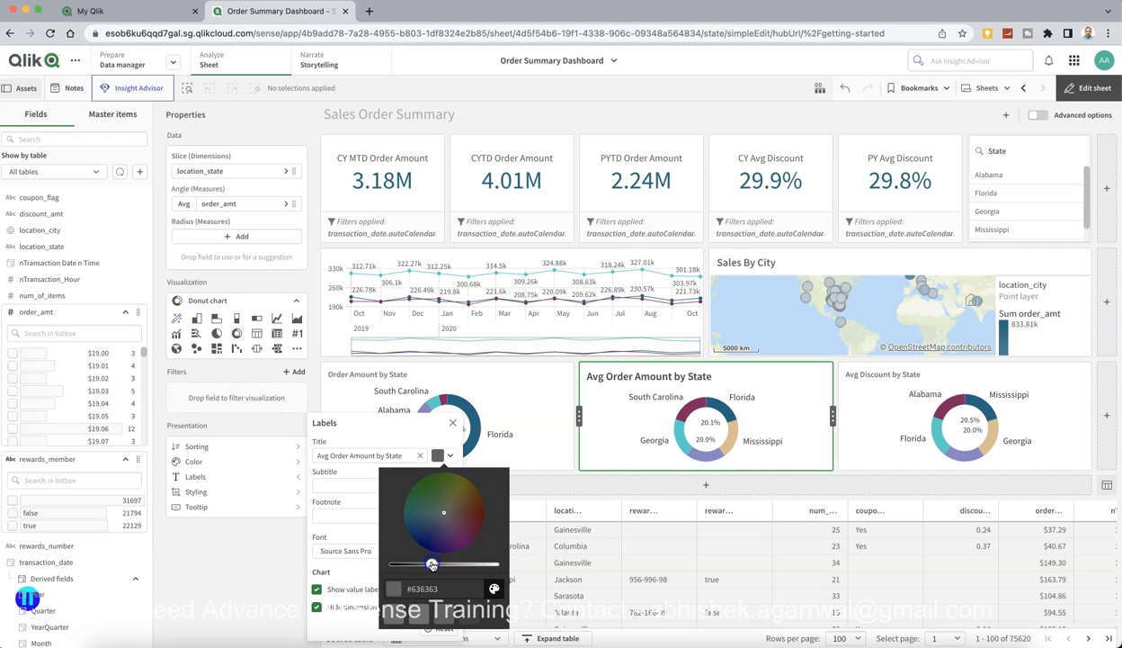
left_click(430, 426)
left_click(439, 551)
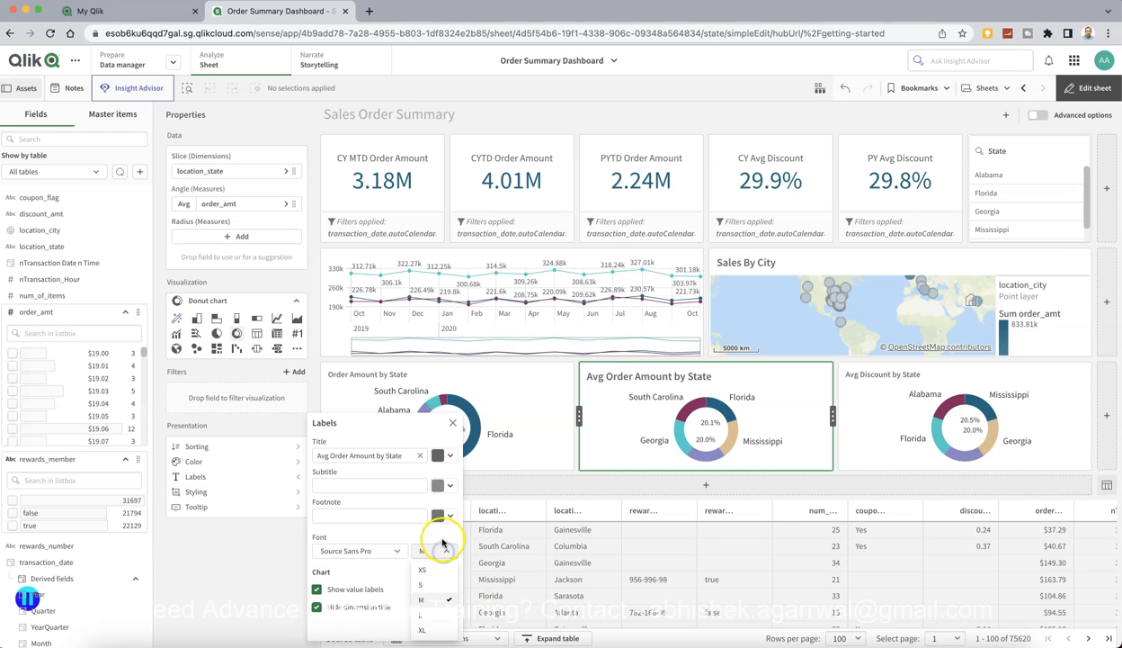
left_click(440, 574)
left_click(239, 561)
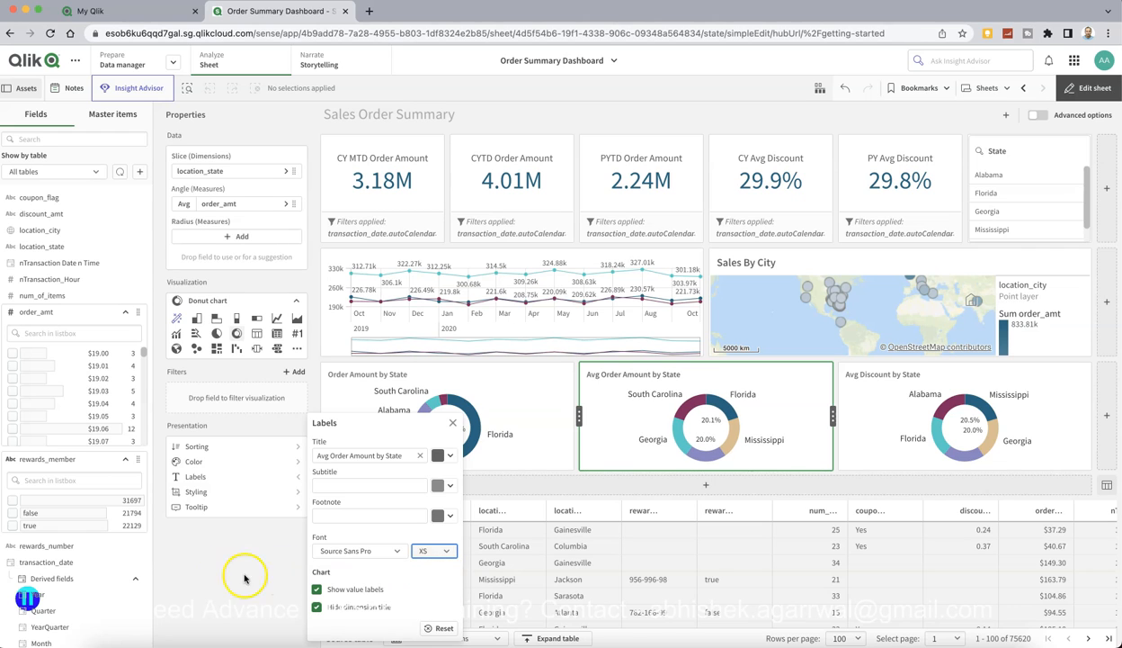
left_click(600, 429)
Select the South Carolina slice in the Avg Order Amount by State chart and clear that selection
mouse_move(690, 412)
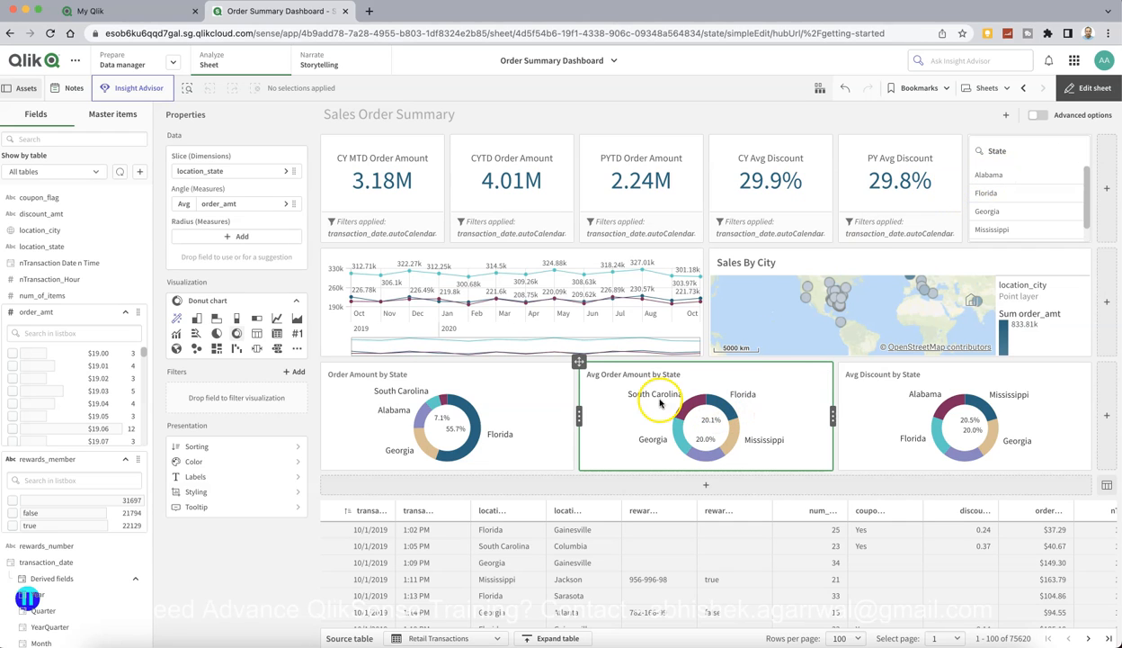
left_click(692, 410)
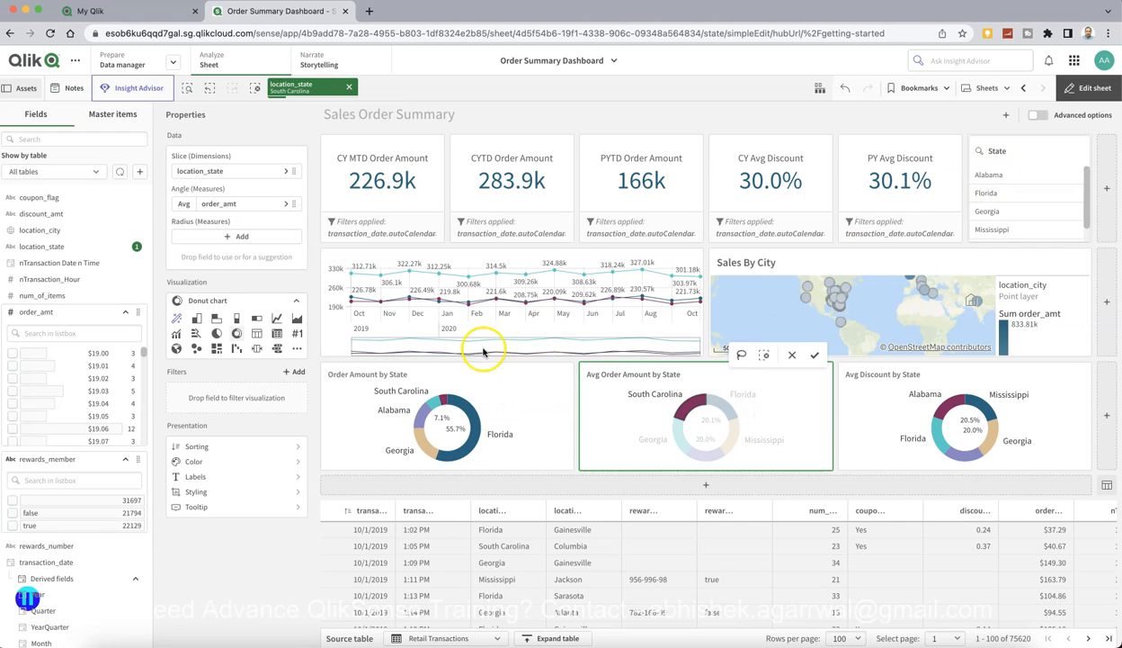
left_click(692, 410)
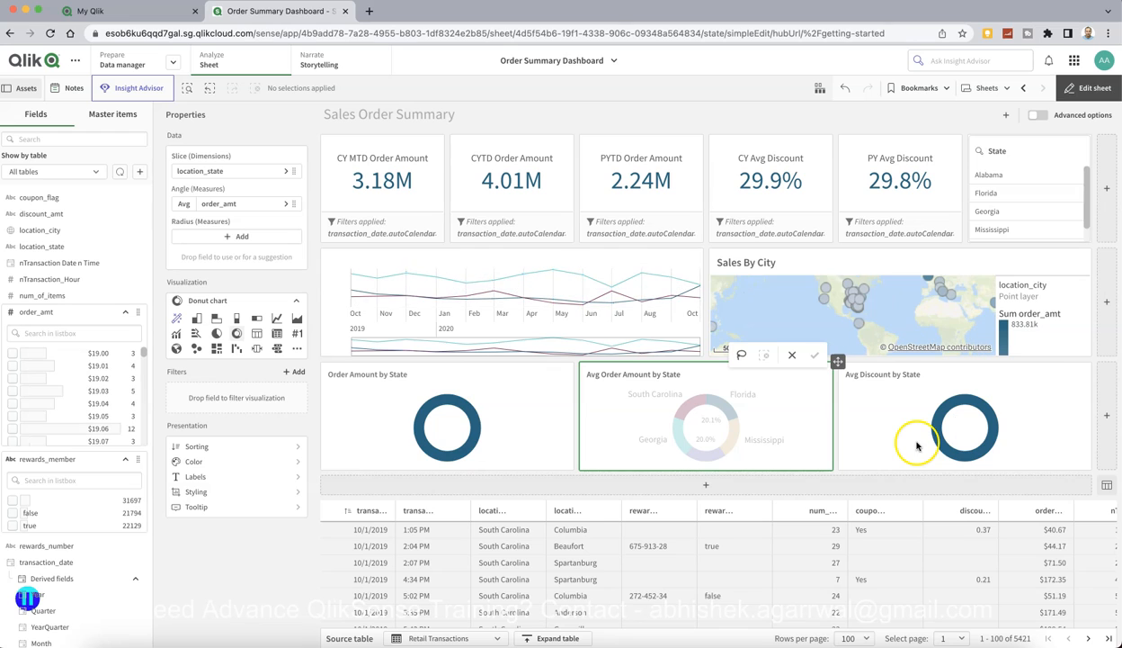
Add a fourth visualization to the donut chart row with location_state as its dimension and make it a Table
left_click(1108, 419)
left_click(972, 431)
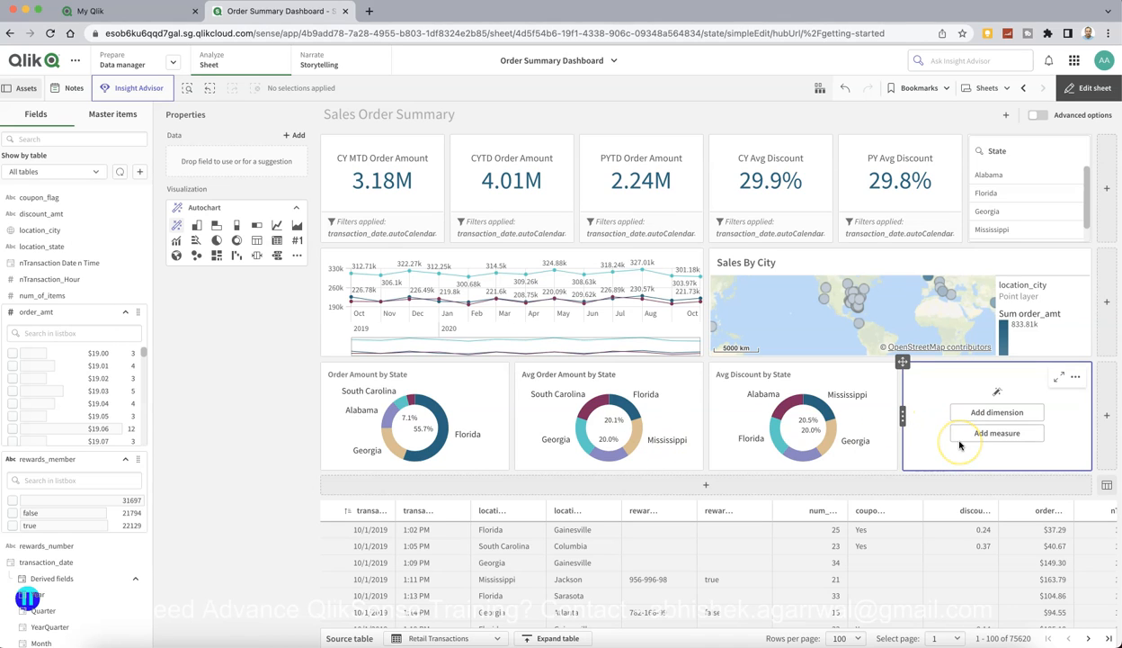
left_click(996, 412)
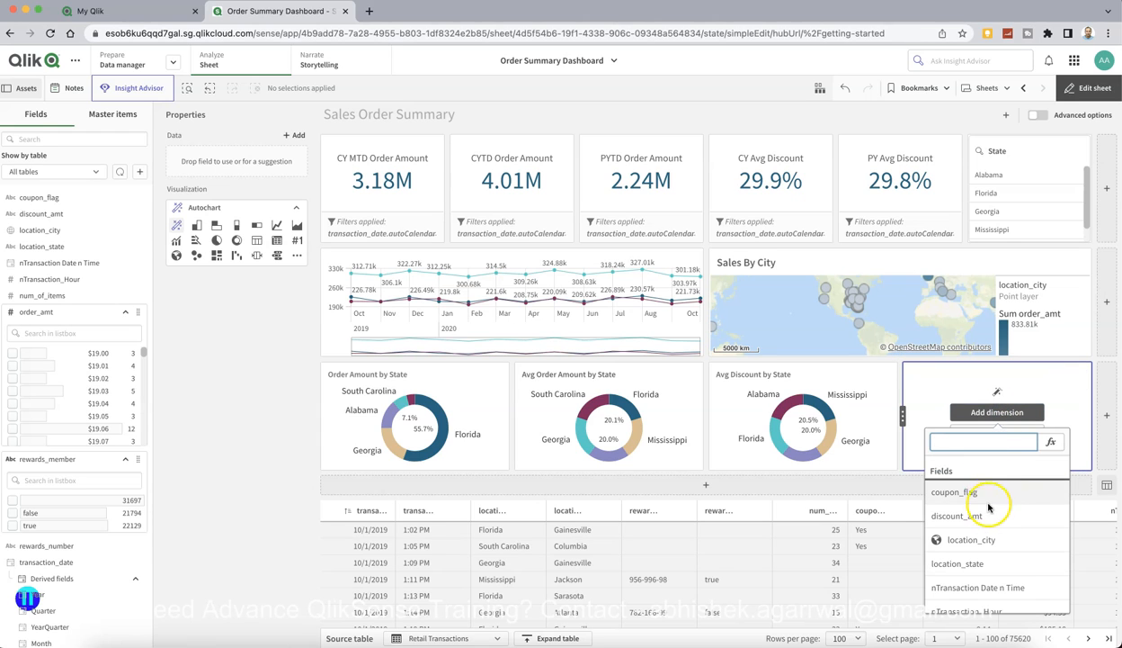
left_click(985, 543)
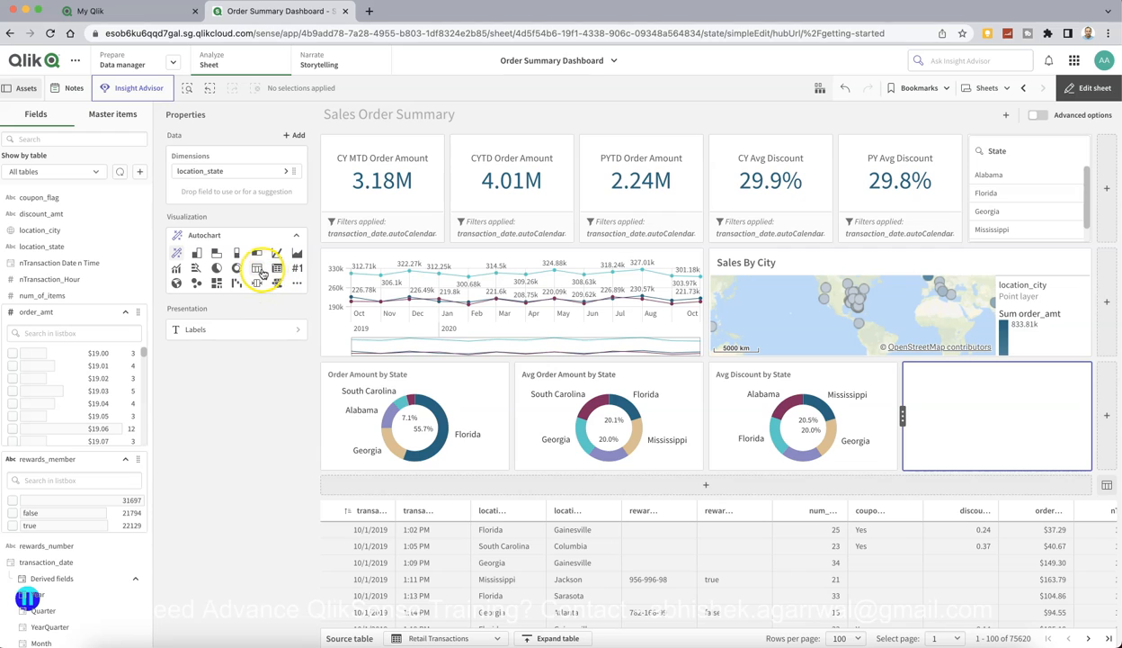
left_click(260, 270)
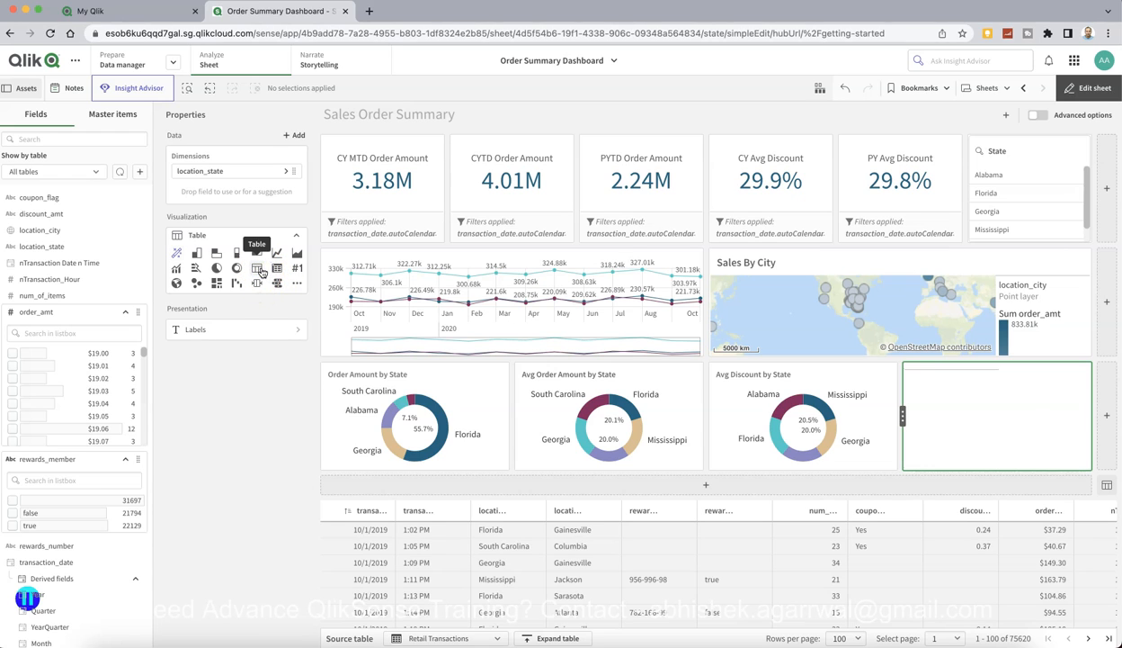
left_click(934, 409)
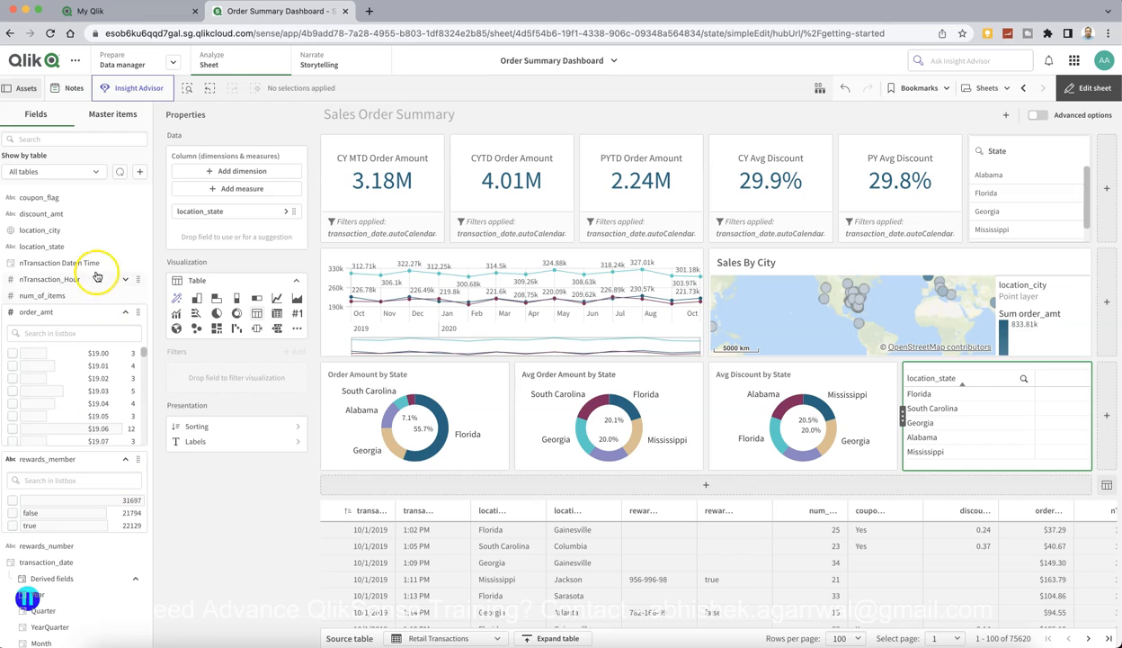
Collapse the expanded order_amt, rewards_member and transaction_date derived-field entries in the field list
left_click(125, 318)
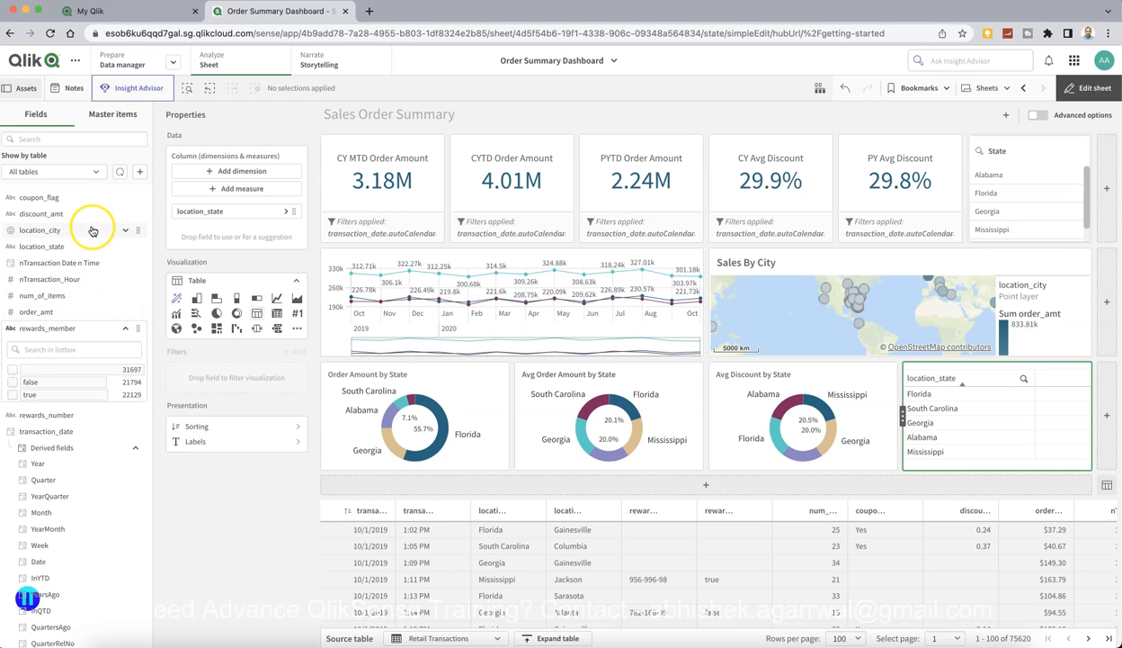
scroll(87, 274, "down", 2)
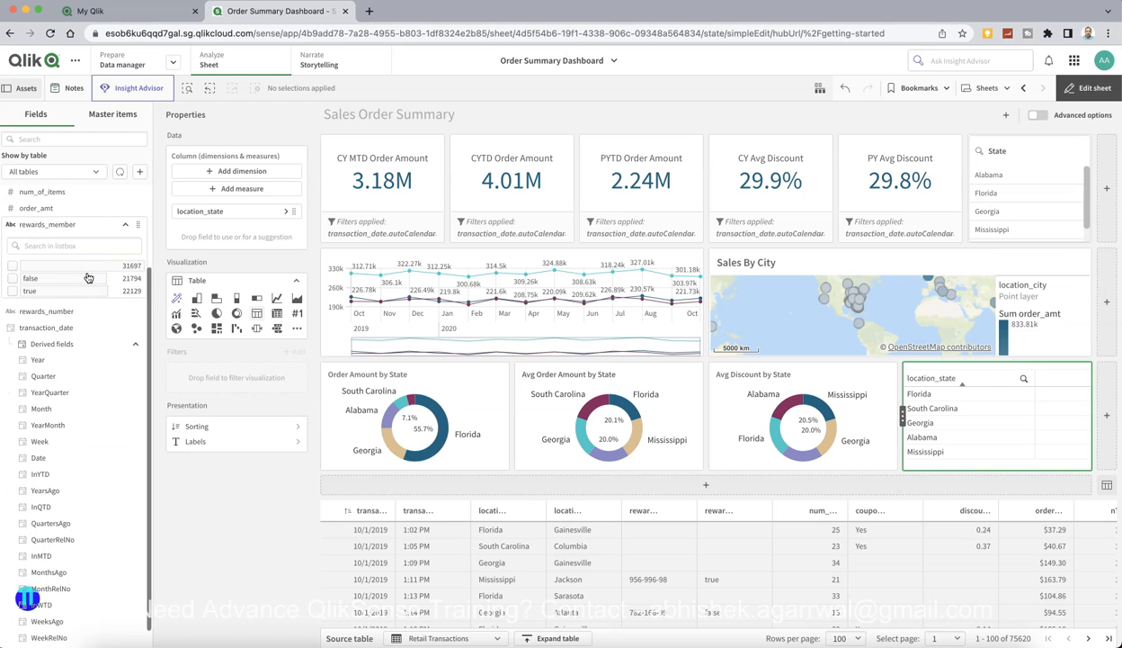
left_click(127, 224)
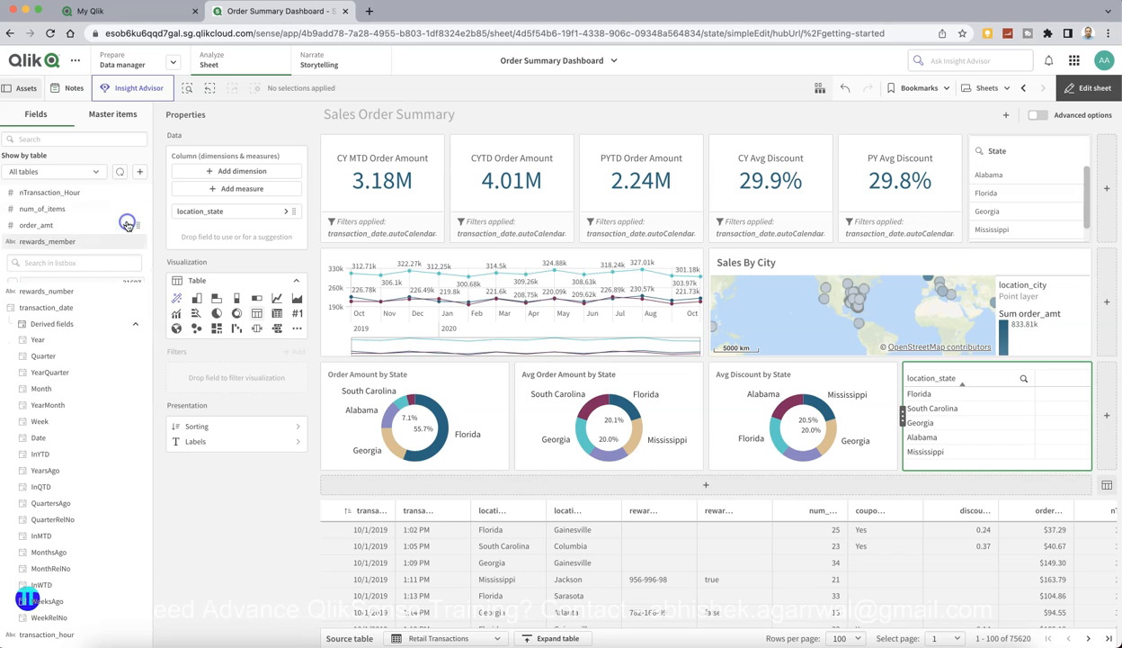
left_click(130, 322)
Add transaction_date as a dimension of the new table and place its column ahead of location_state
left_click_drag(80, 366, 239, 172)
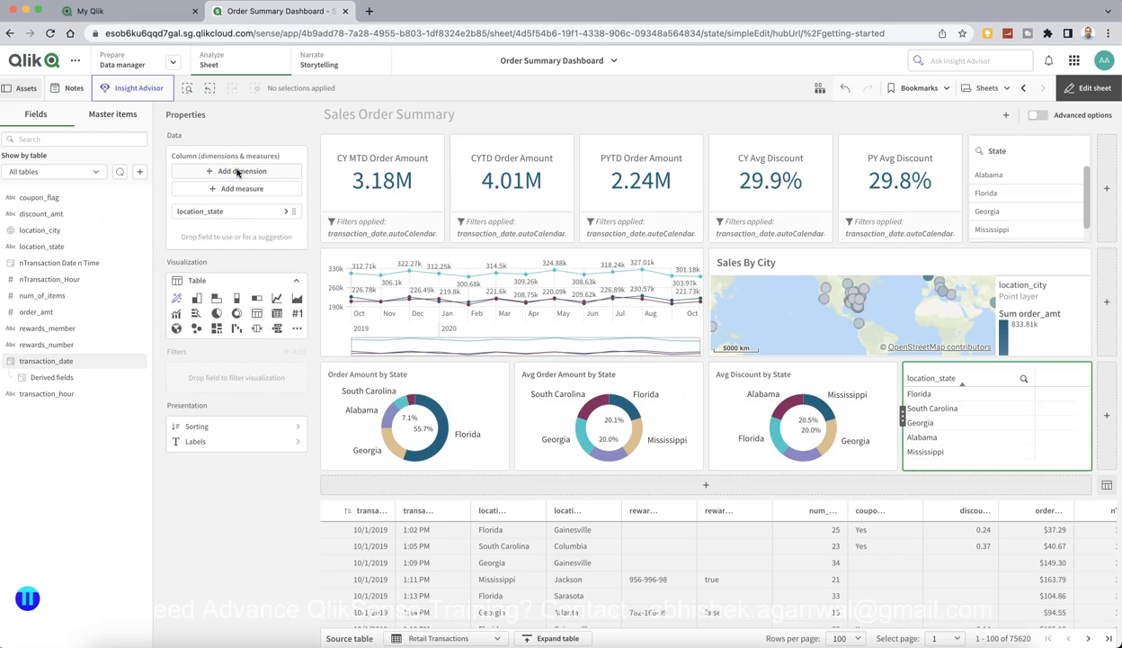
left_click(238, 172)
type("trans")
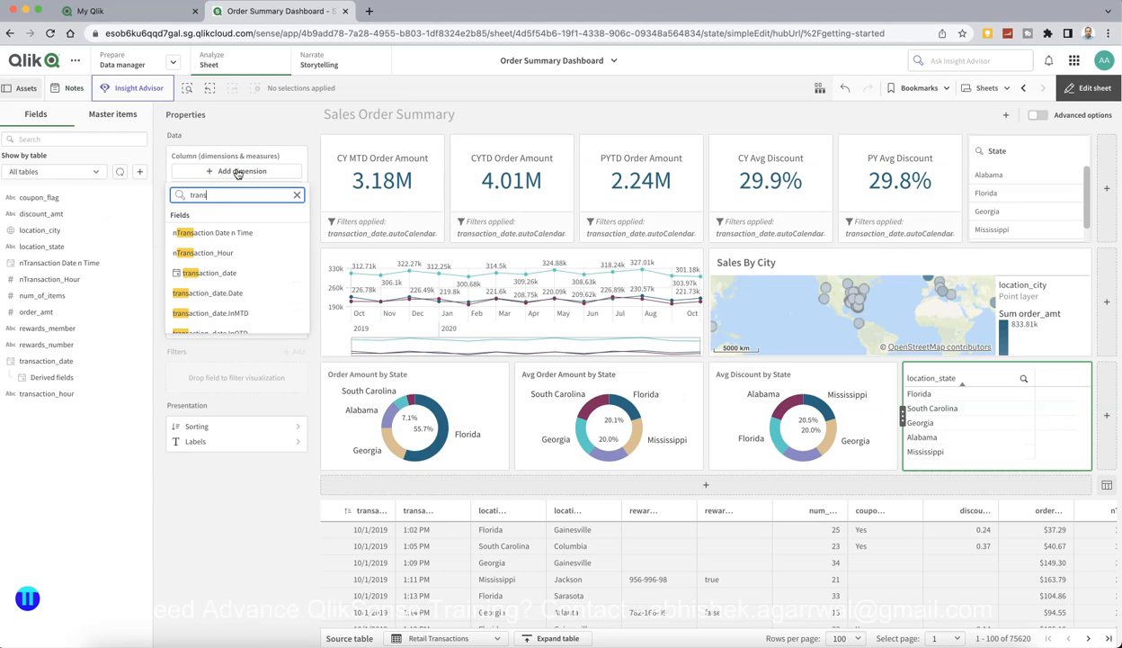
left_click(245, 274)
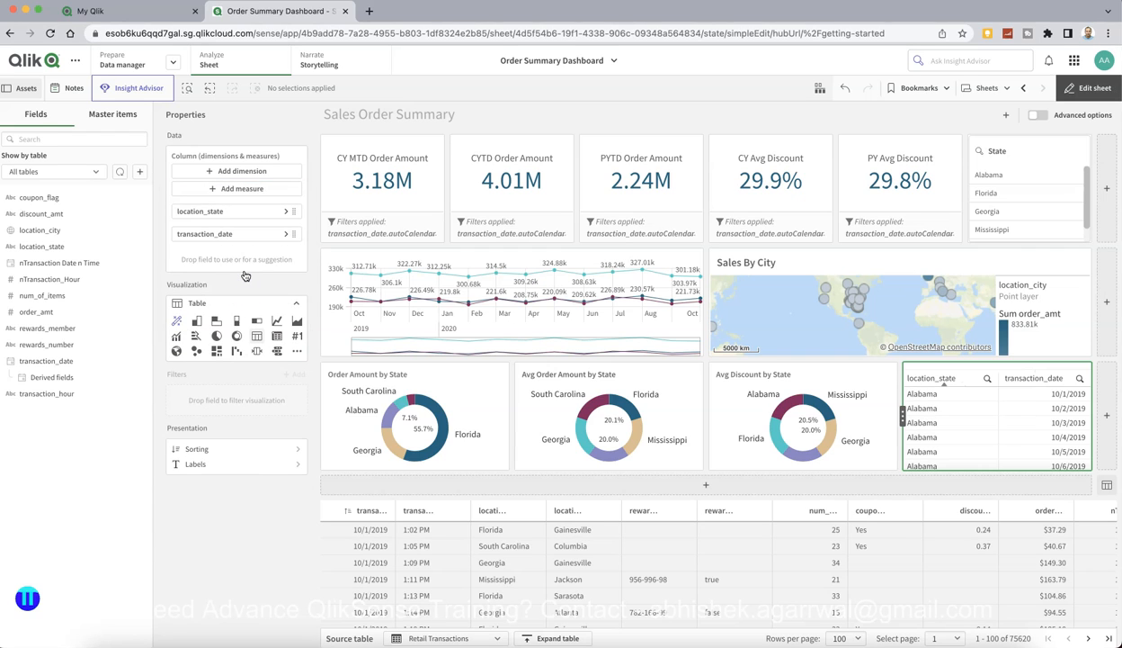
left_click_drag(244, 213, 242, 284)
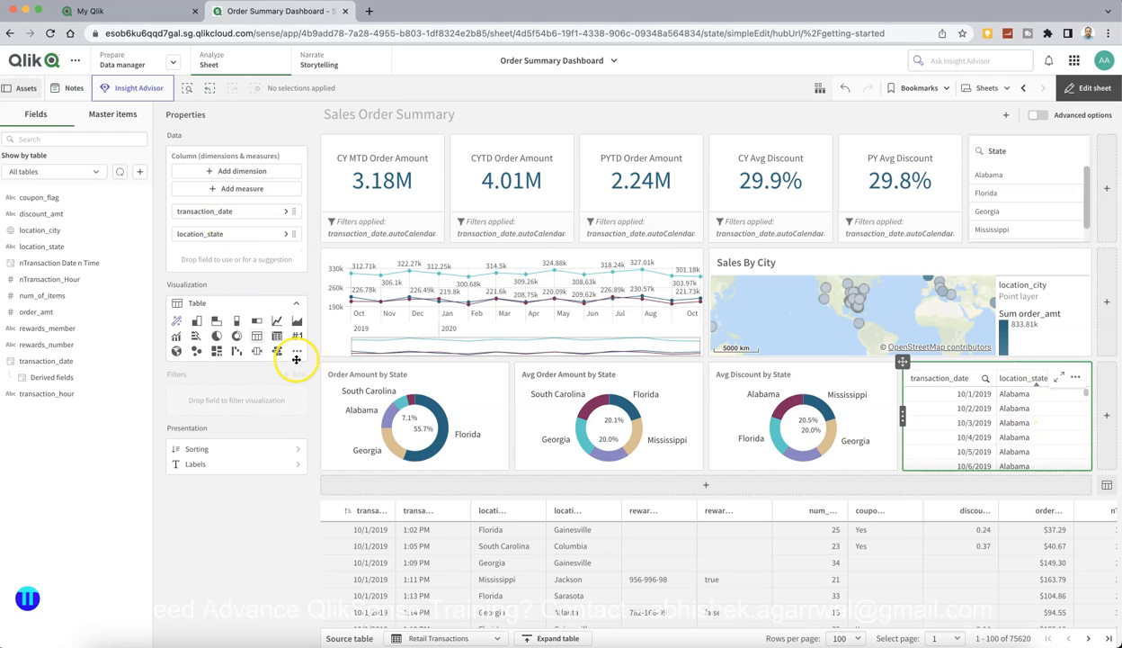
Add Sum(order_amt) as the measure of the new table
left_click(243, 190)
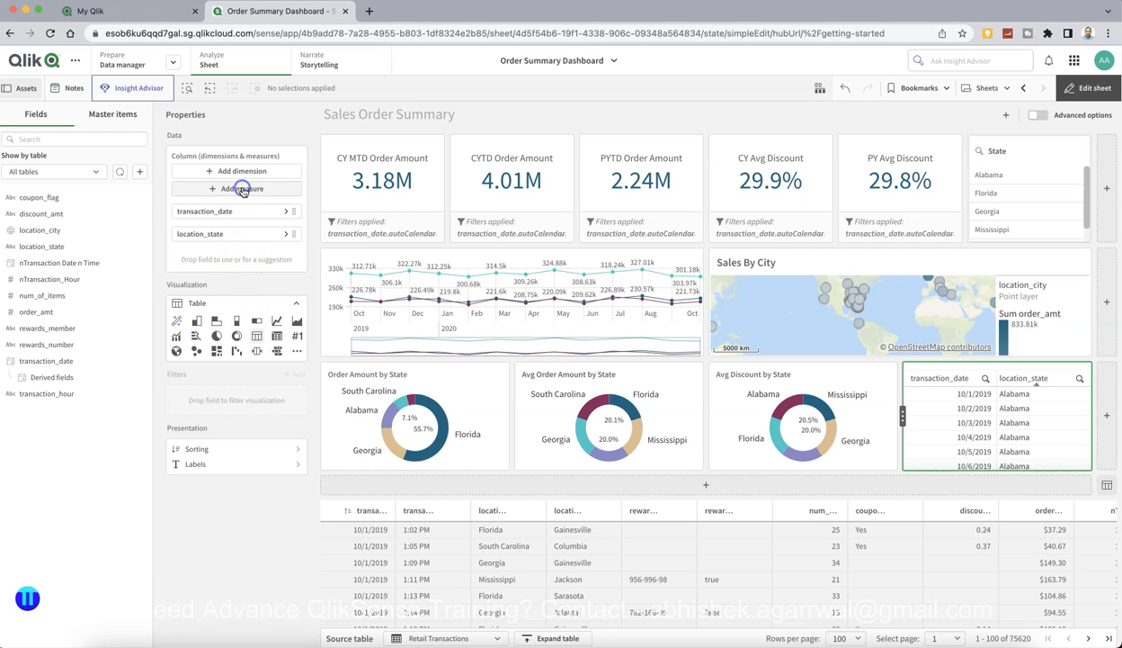
scroll(256, 300, "down", 1)
left_click(256, 297)
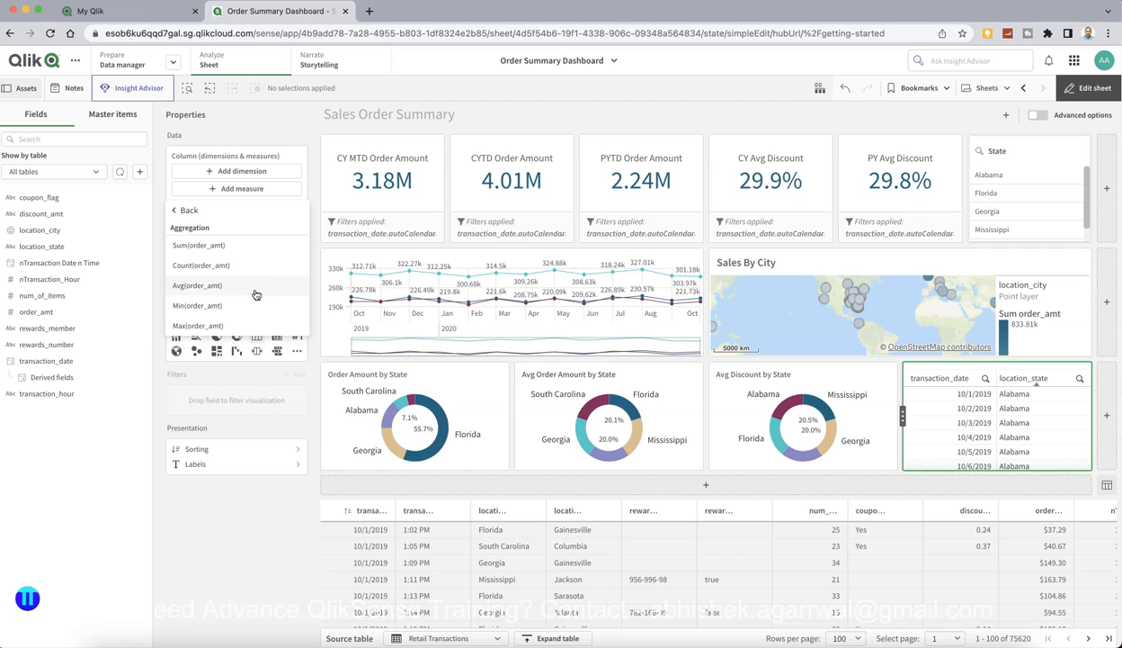
left_click(247, 244)
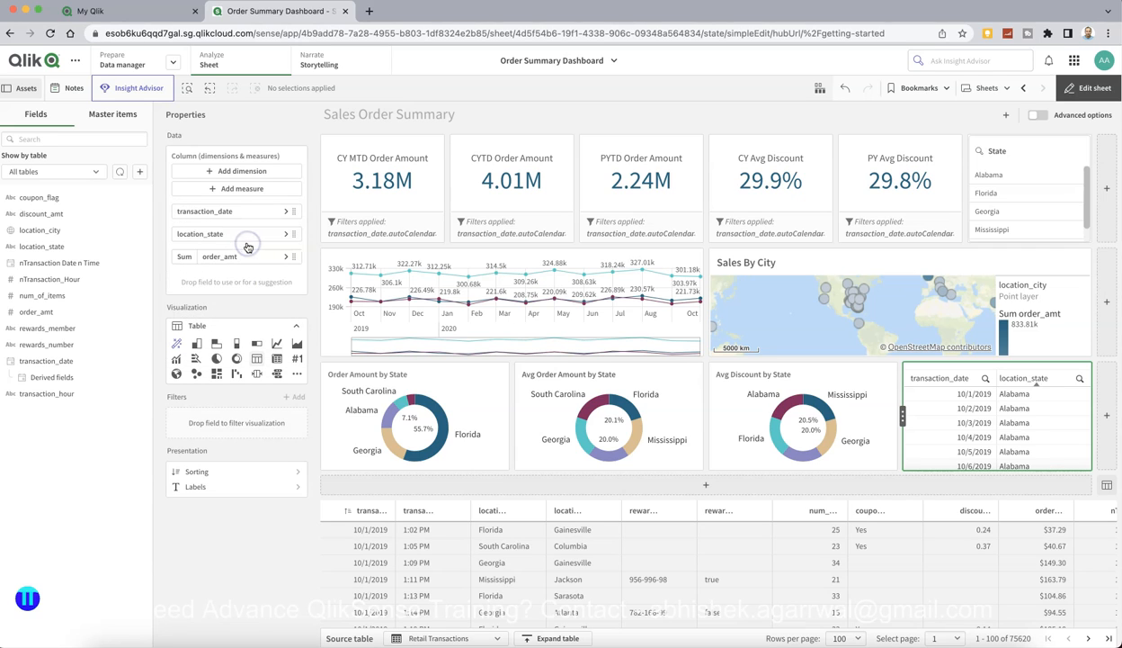
left_click(752, 415)
left_click(1014, 389)
left_click(1020, 432)
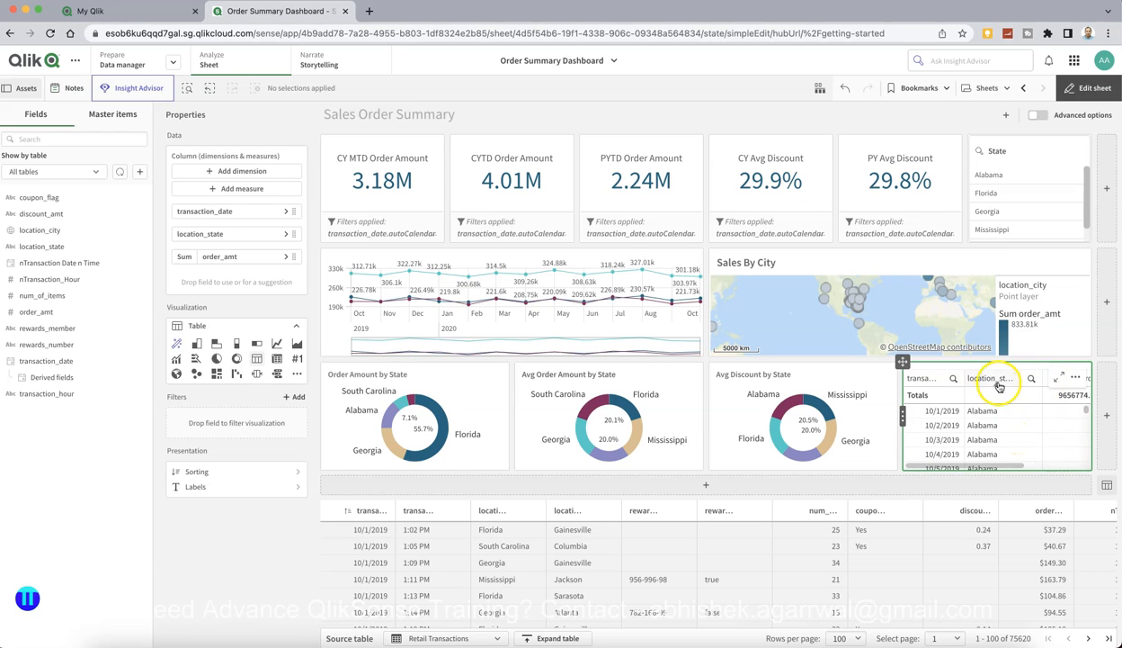
Leave sheet editing and view the complete Sales Order Summary dashboard
left_click(1086, 89)
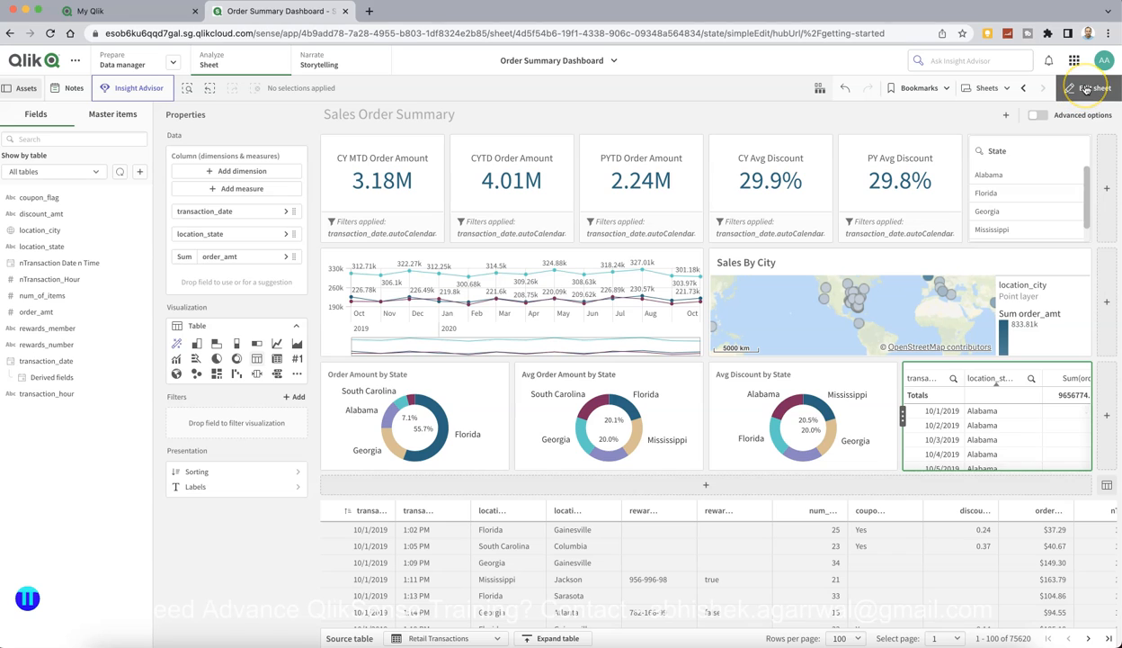
left_click(1086, 88)
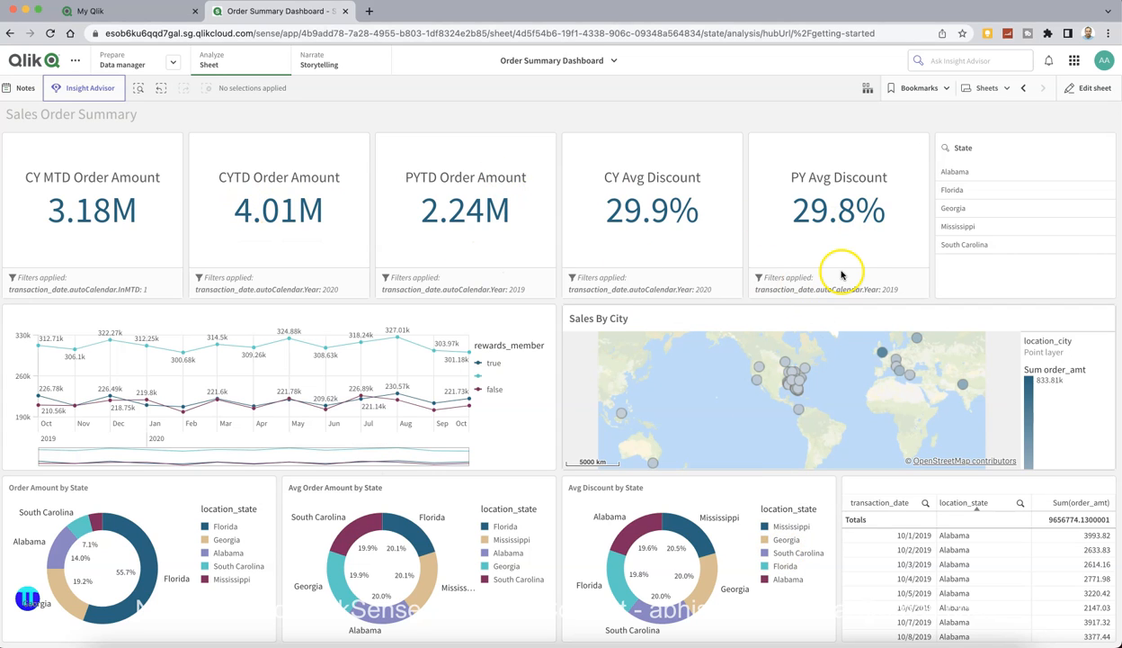
Reopen the sheet for editing with advanced options turned on and title the table "Top 5 Transactions by State"
left_click(1086, 90)
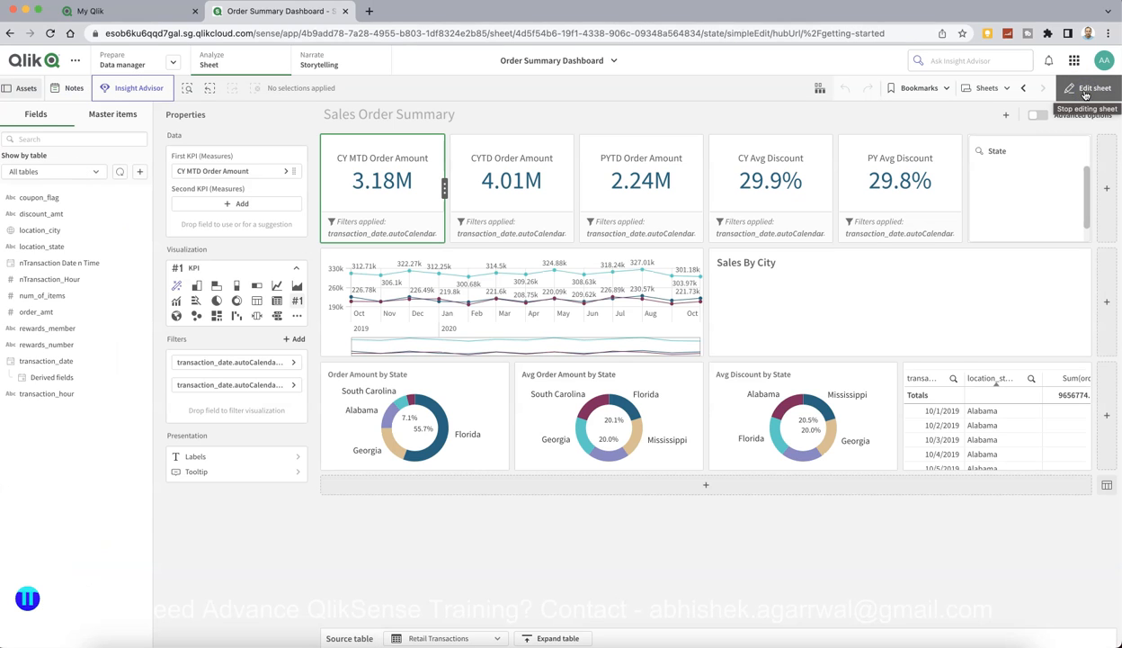
left_click(1041, 117)
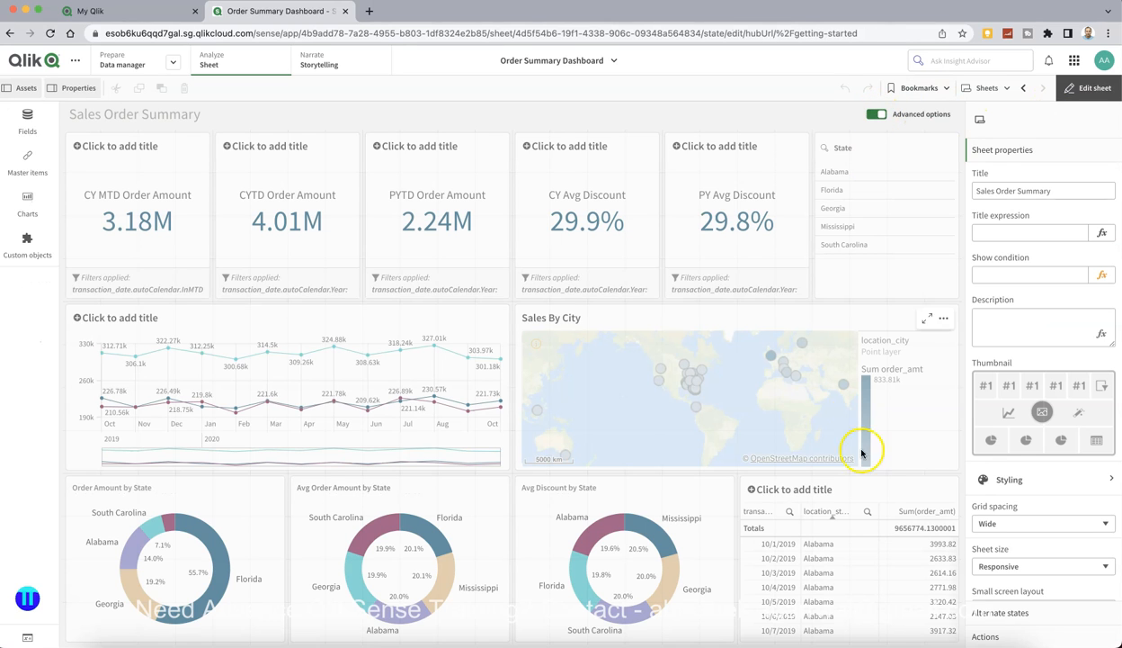
left_click(874, 491)
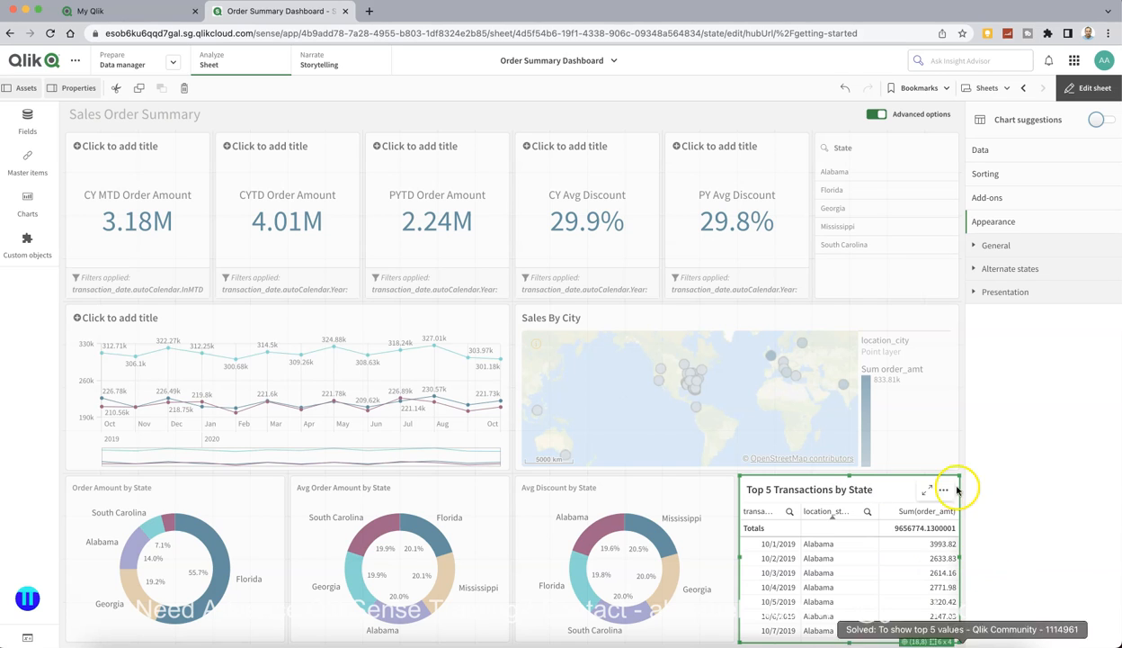
Limit the table's transaction_date column to a fixed number of the top 5, with Include null values and Show others turned off
left_click(989, 149)
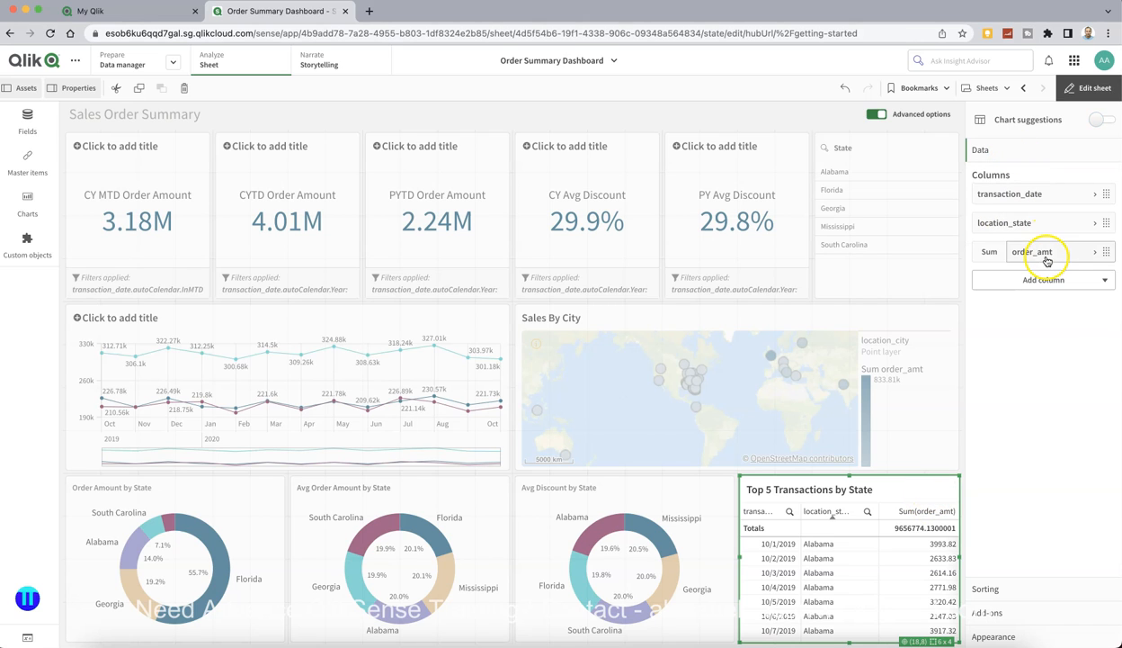
left_click(1096, 251)
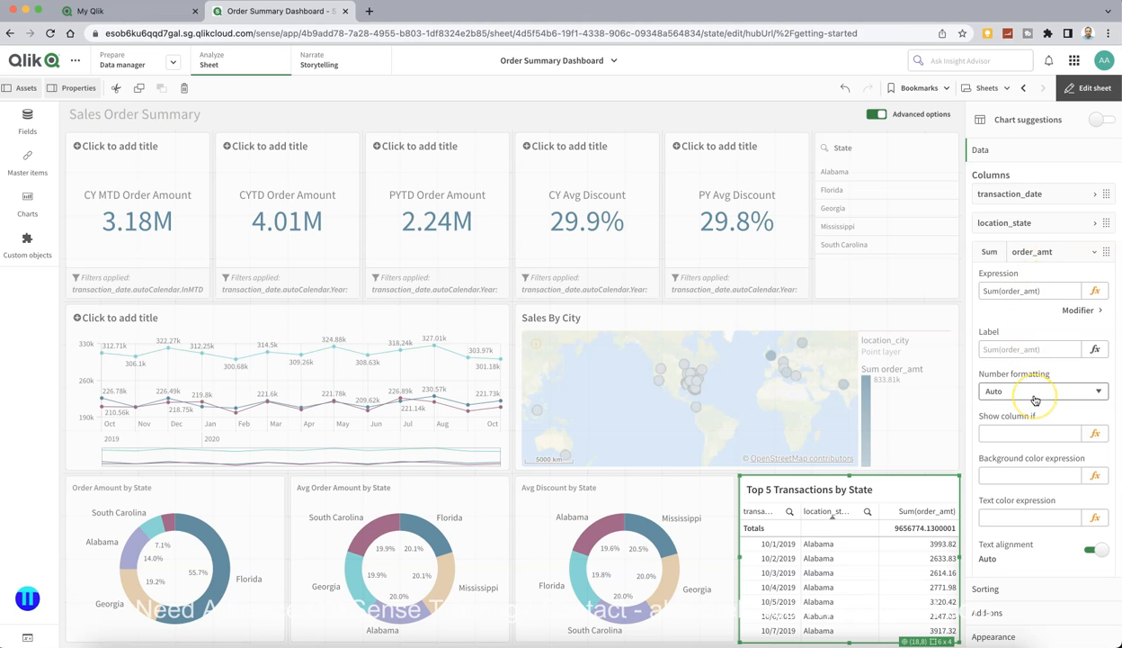
scroll(1035, 400, "down", 1)
scroll(1037, 400, "up", 1)
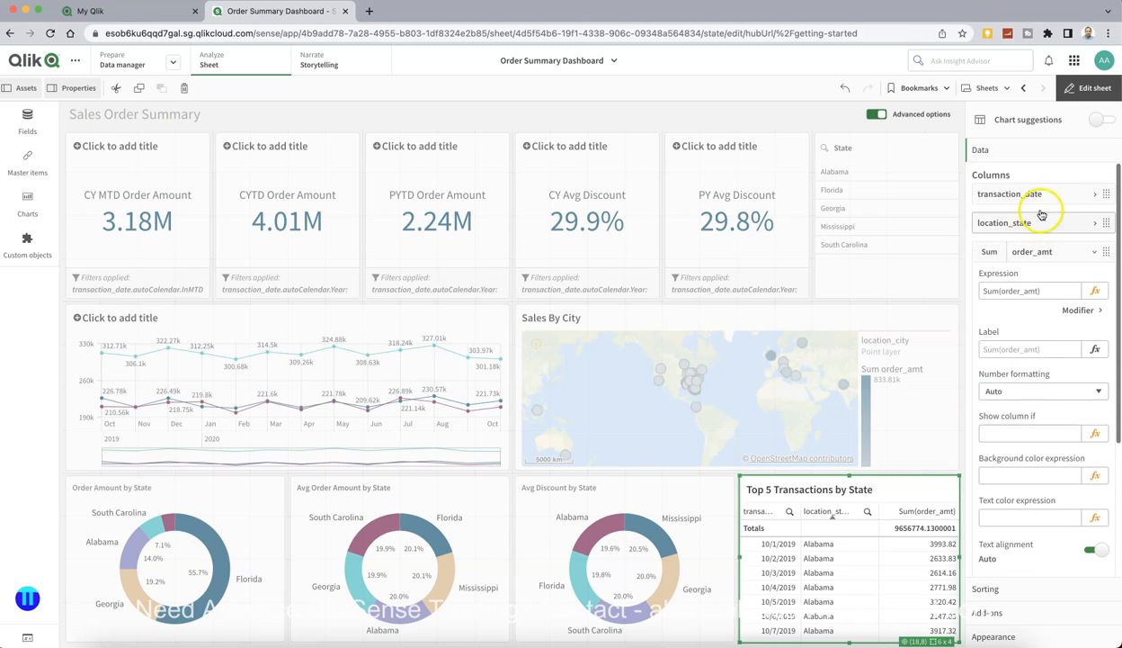
left_click(1089, 195)
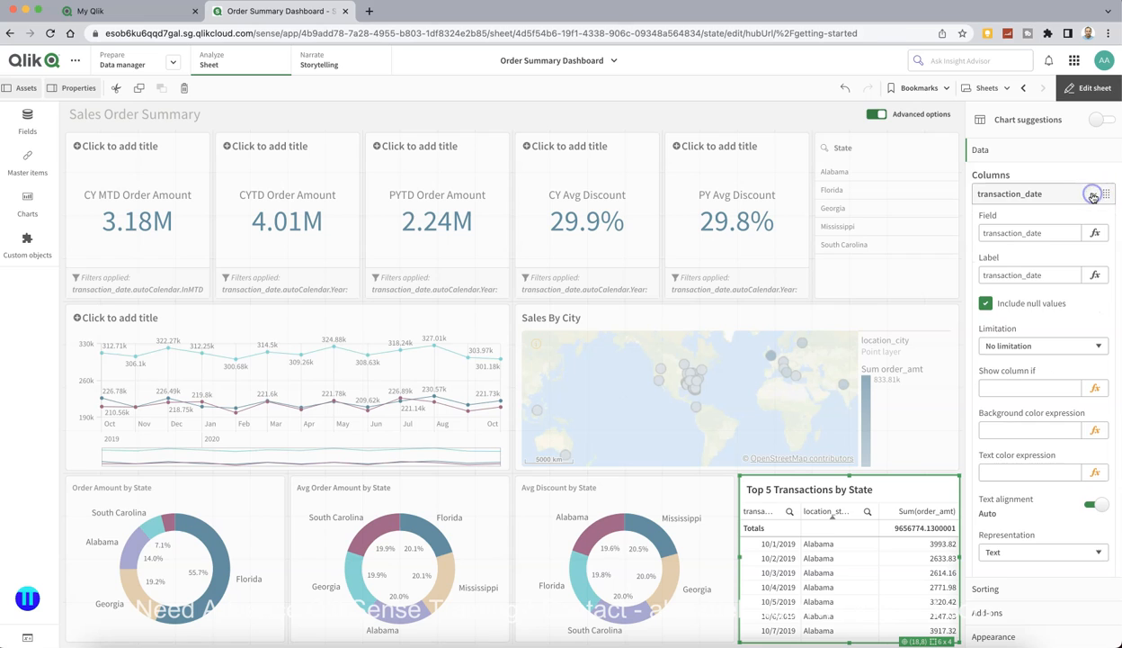
left_click(1030, 345)
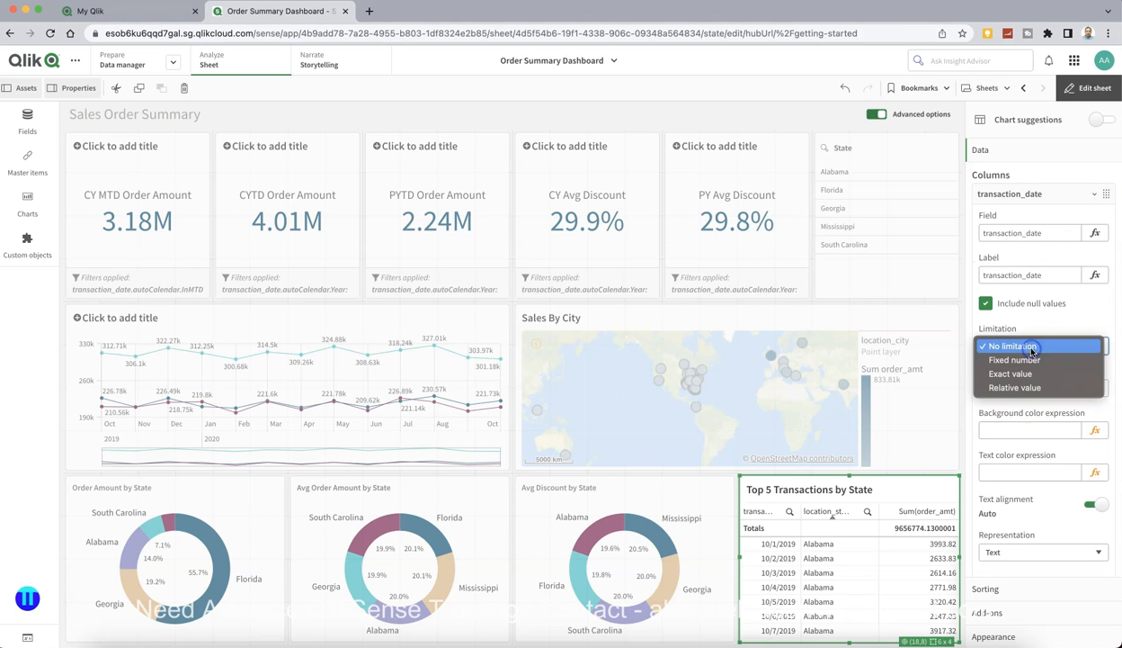
left_click(1031, 360)
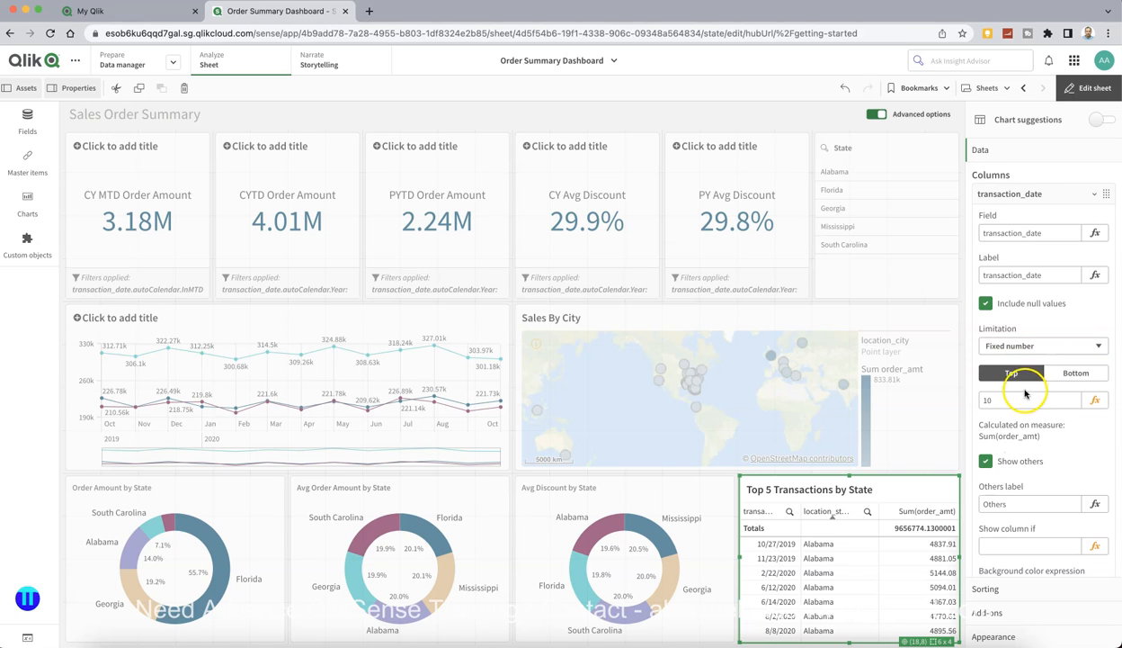
double_click(1012, 399)
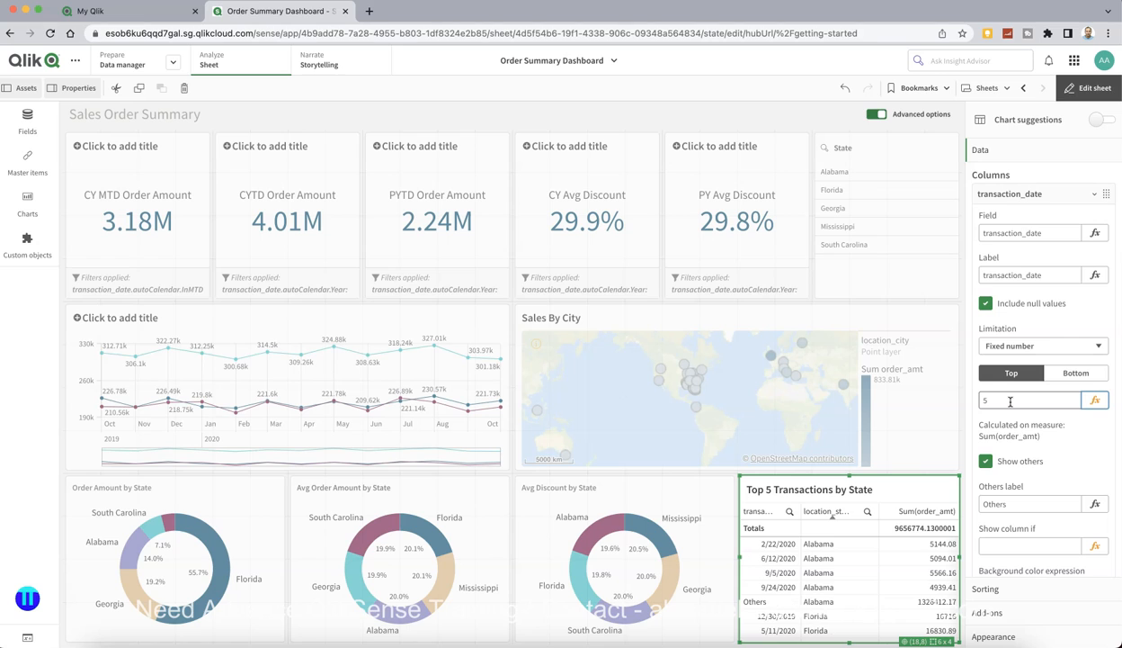
left_click(855, 572)
left_click(985, 462)
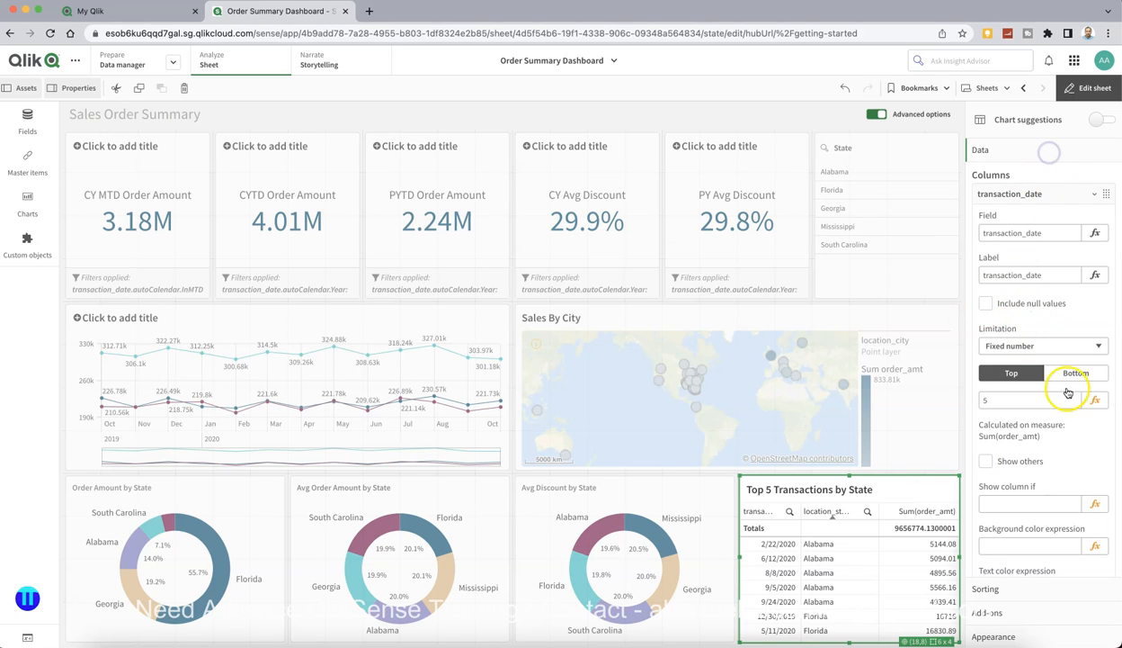
Turn off automatic totals for the Top 5 Transactions by State table and set the totals position to None
scroll(1069, 536, "down", 3)
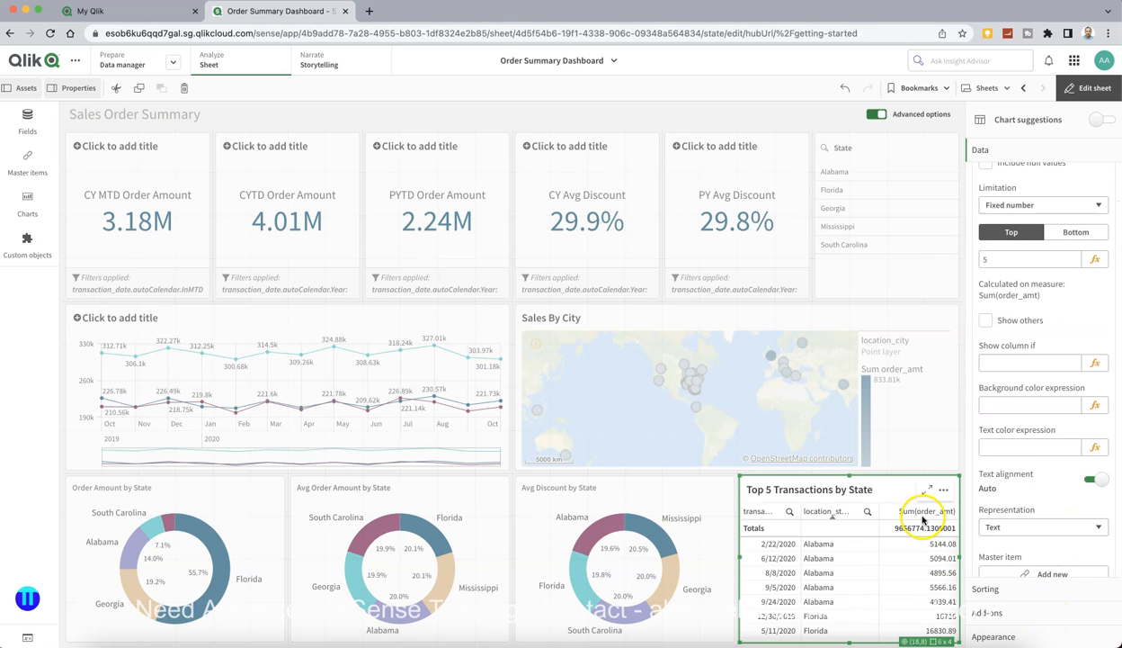
scroll(1025, 425, "up", 3)
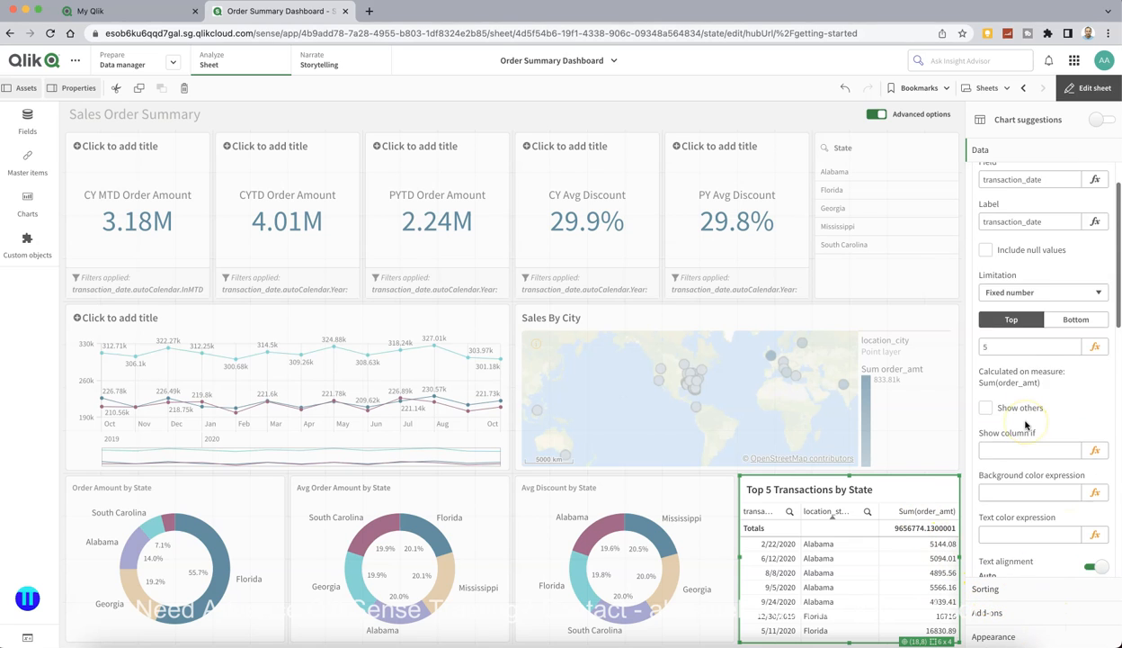
left_click(1093, 196)
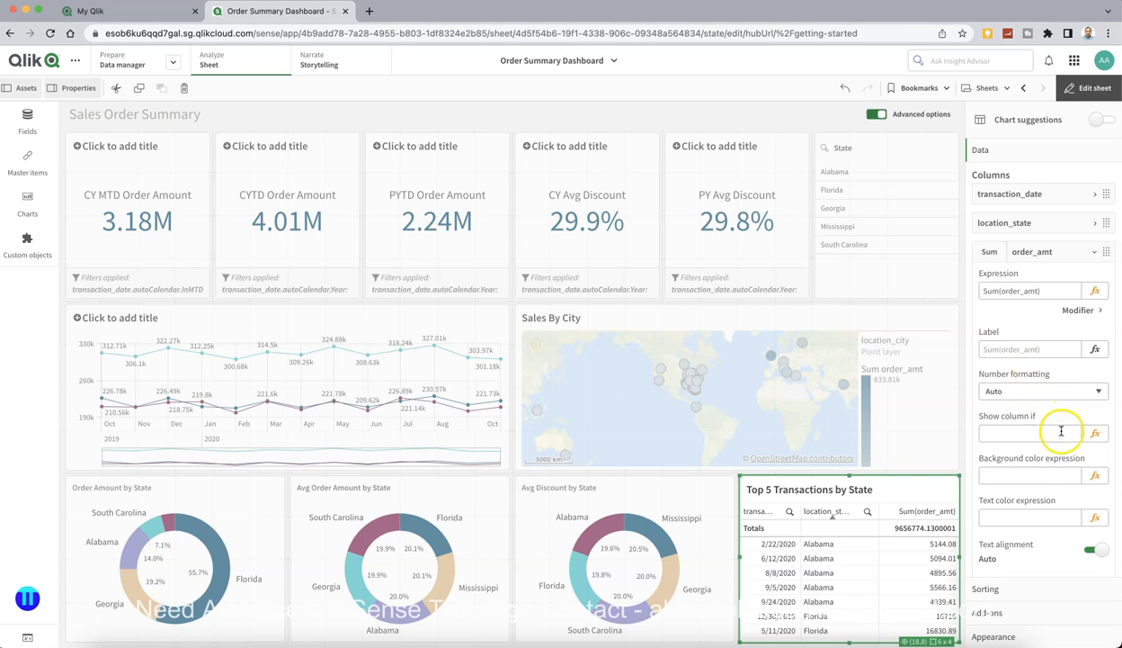
scroll(1062, 545, "down", 5)
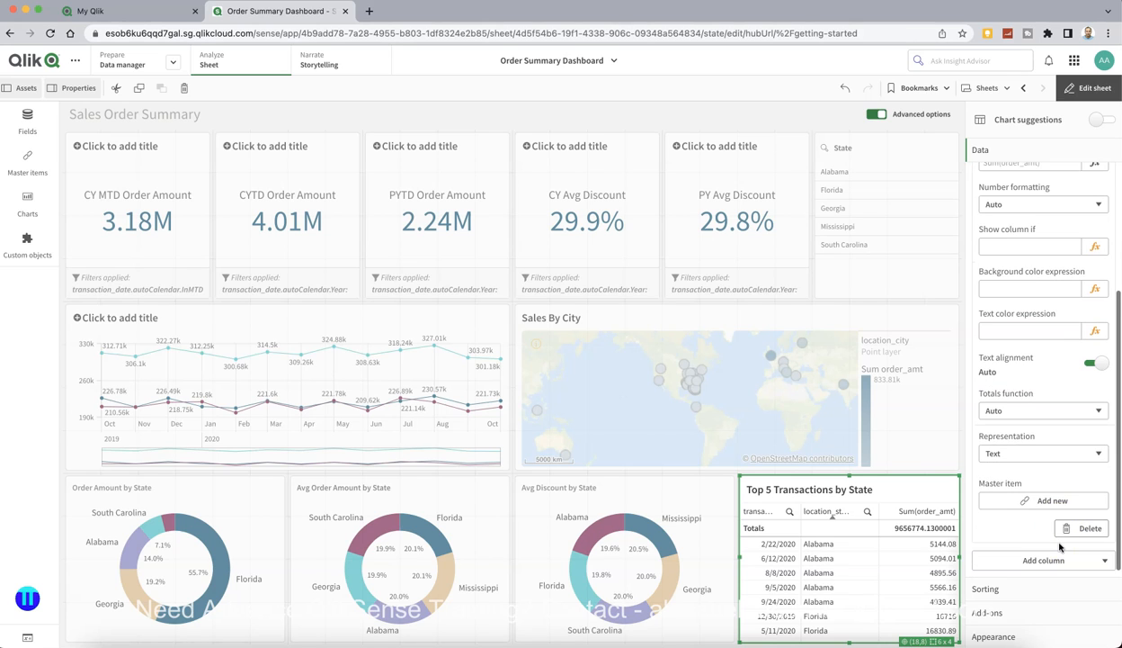
left_click(1036, 403)
left_click(1034, 384)
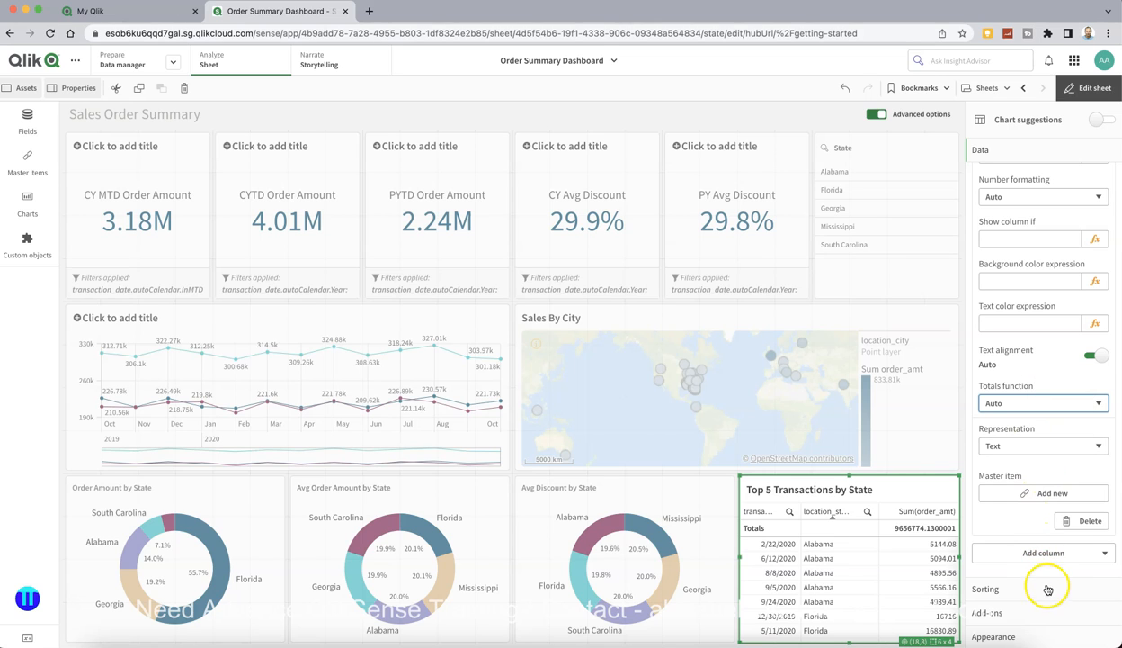
left_click(1031, 635)
left_click(1014, 244)
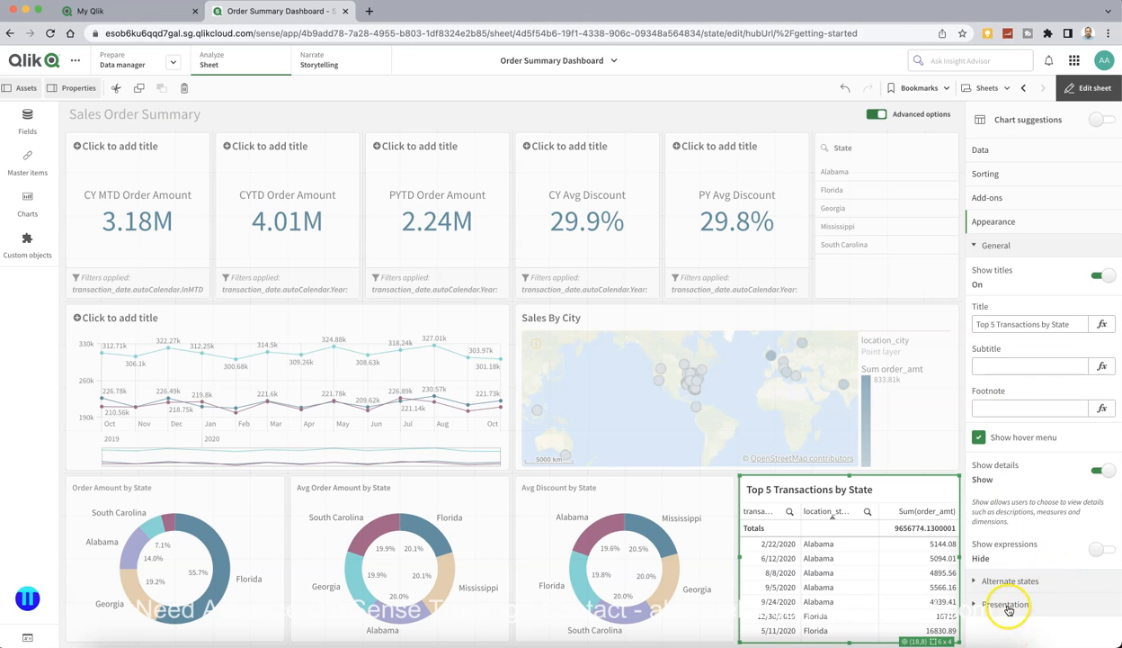
scroll(1008, 609, "down", 3)
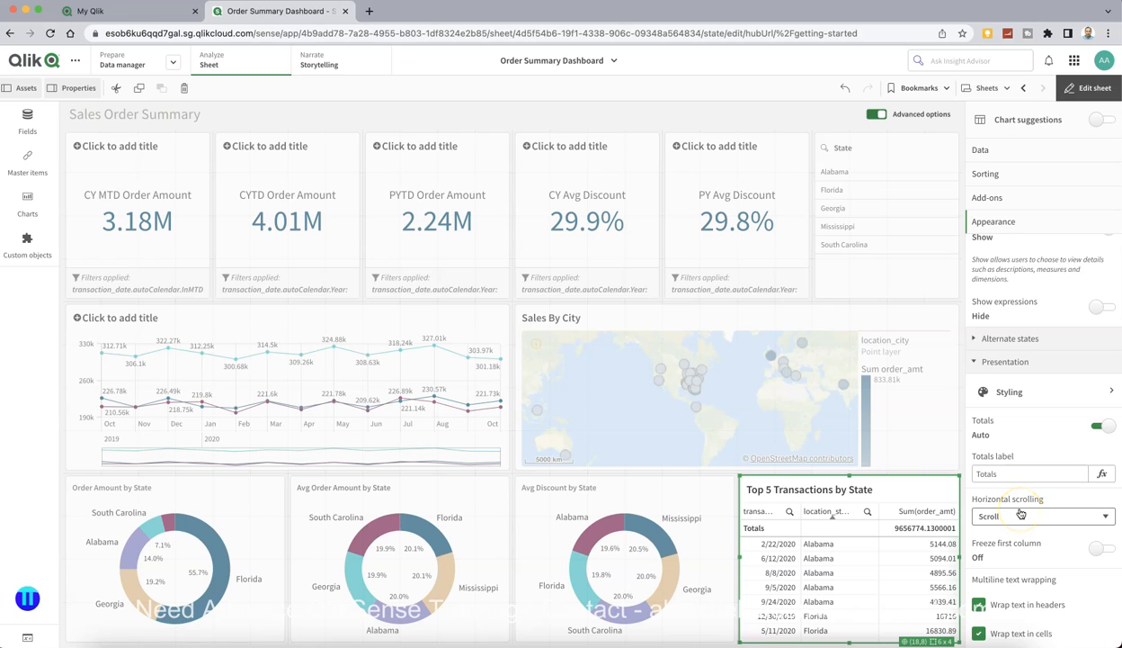
scroll(1020, 514, "up", 1)
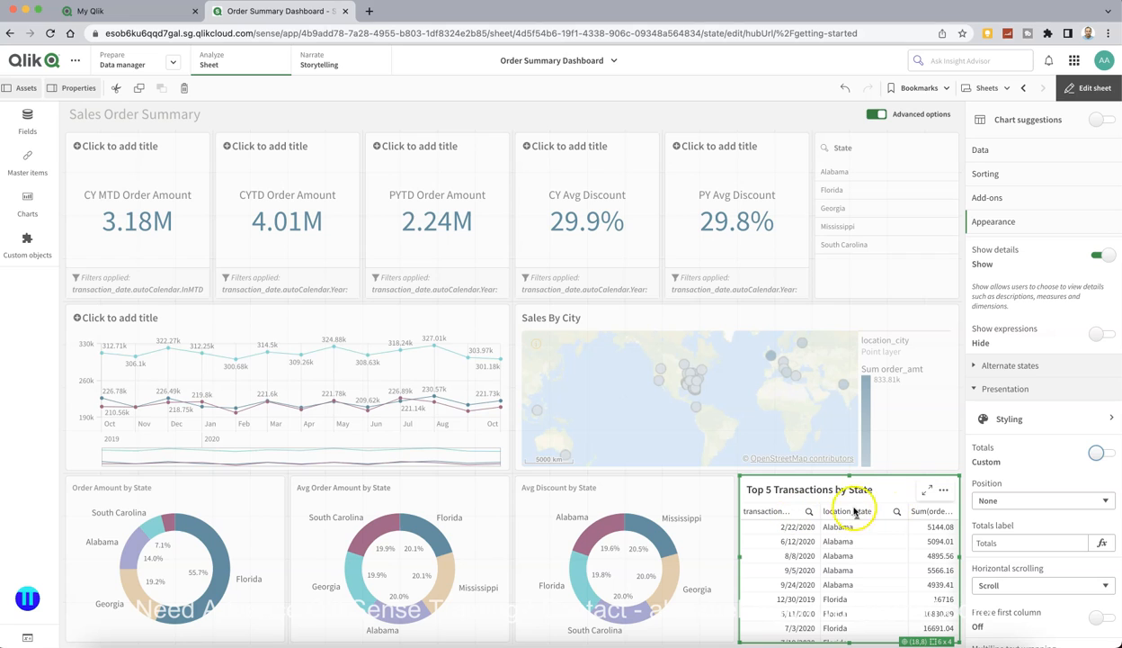
Label the table's transaction_date column "Transaction Date"
scroll(1056, 347, "up", 3)
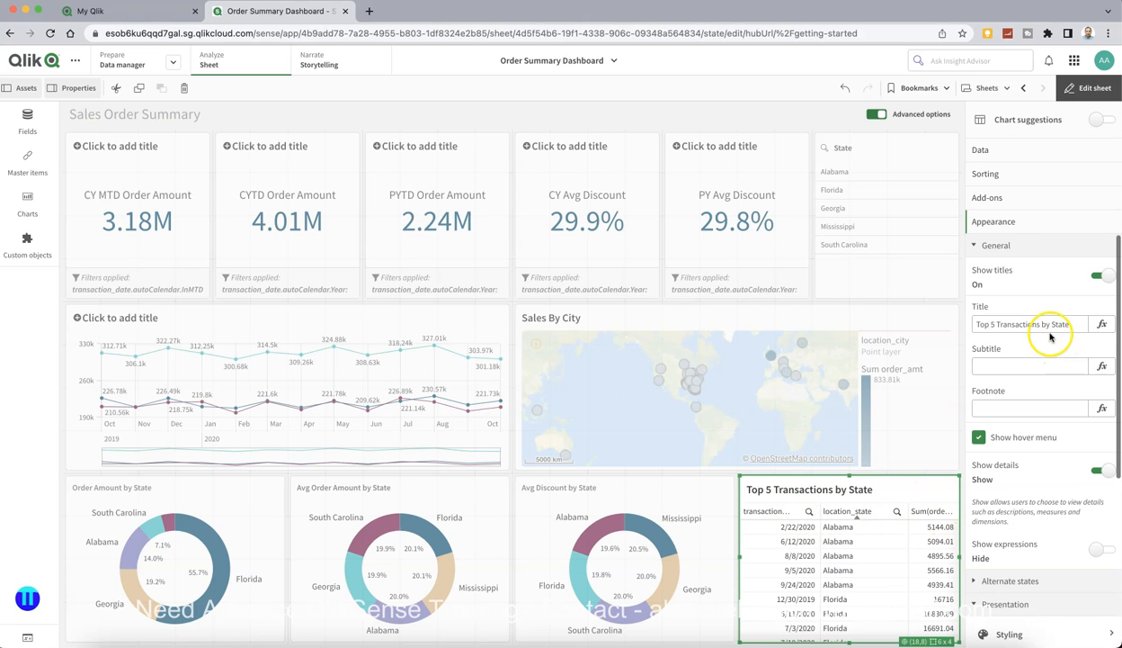
left_click(1009, 152)
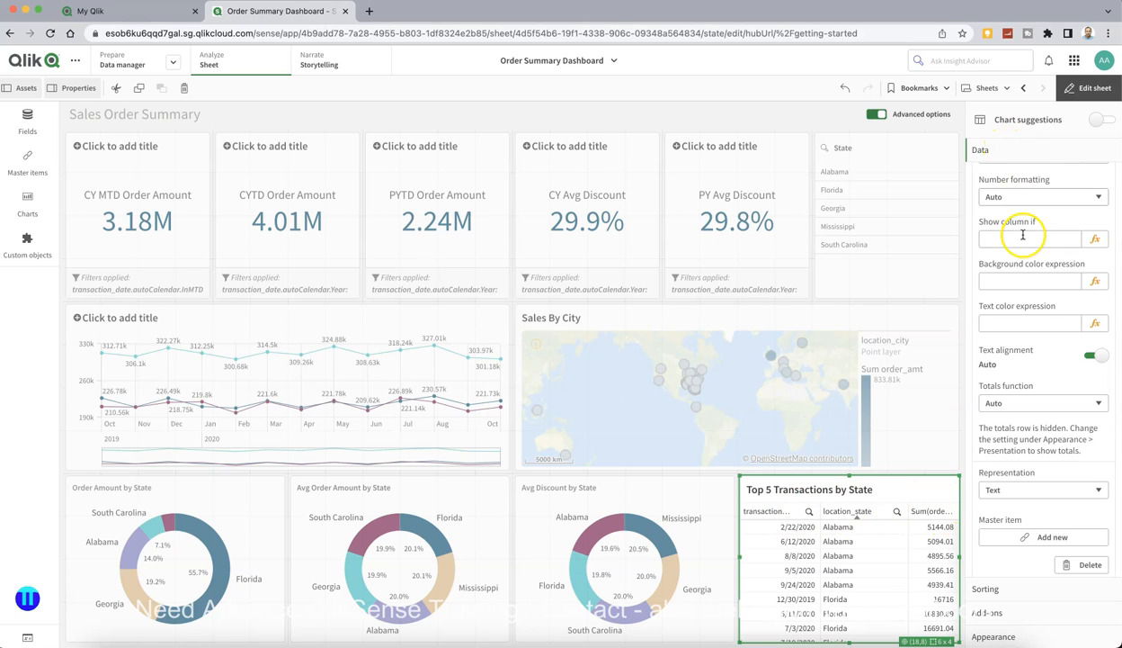
left_click(1082, 197)
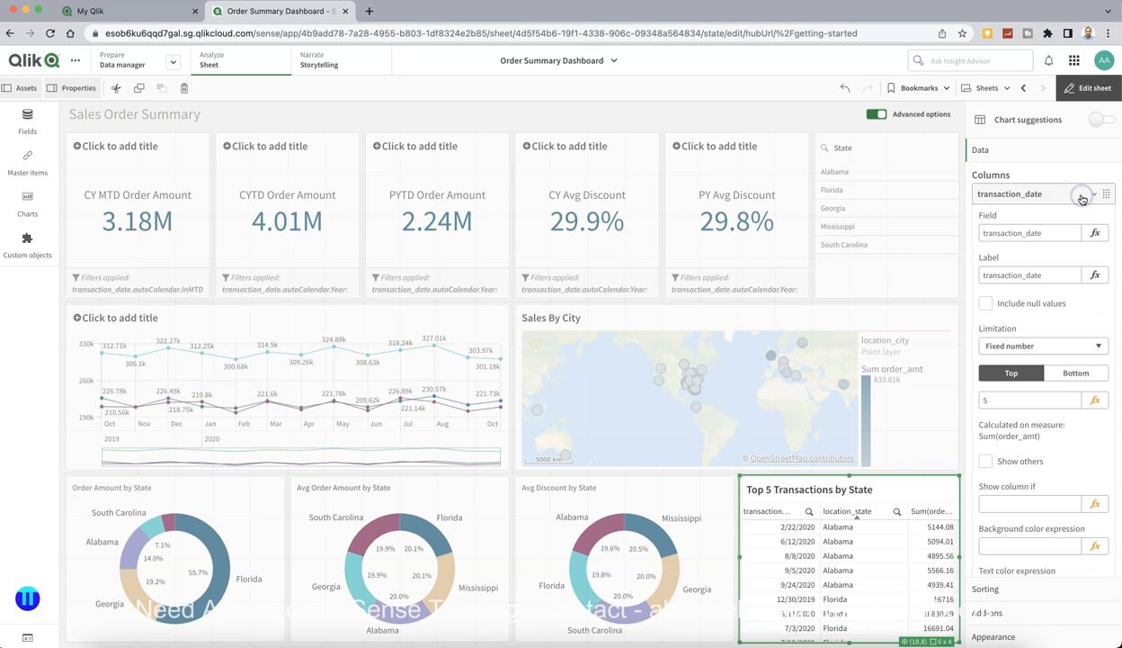
left_click(1035, 275)
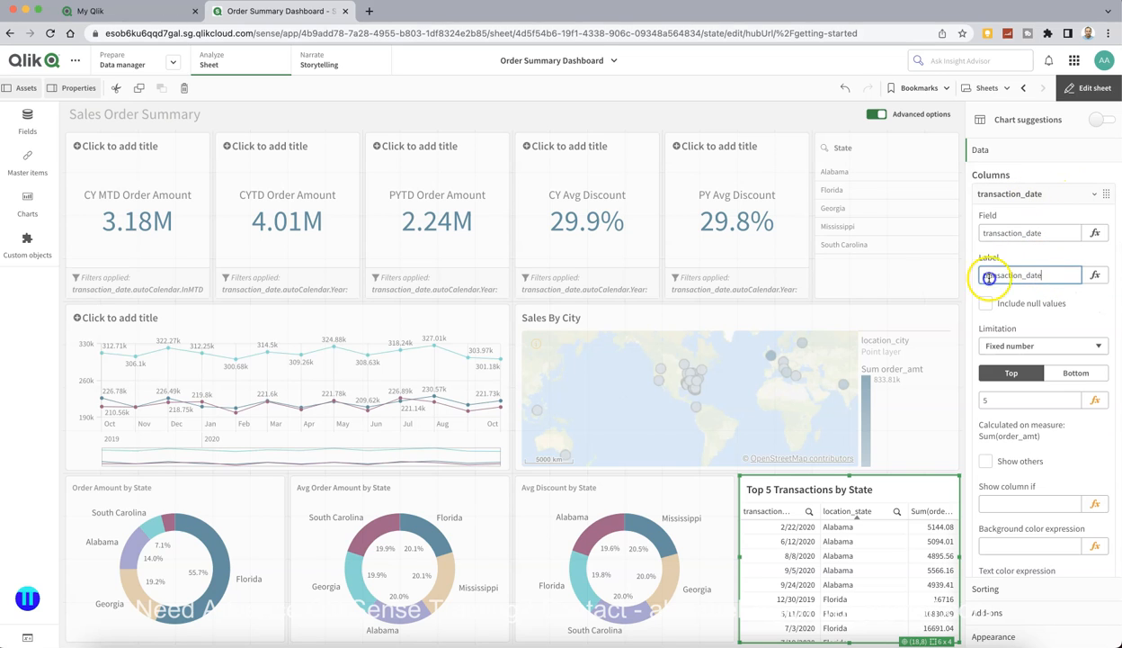
double_click(1024, 277)
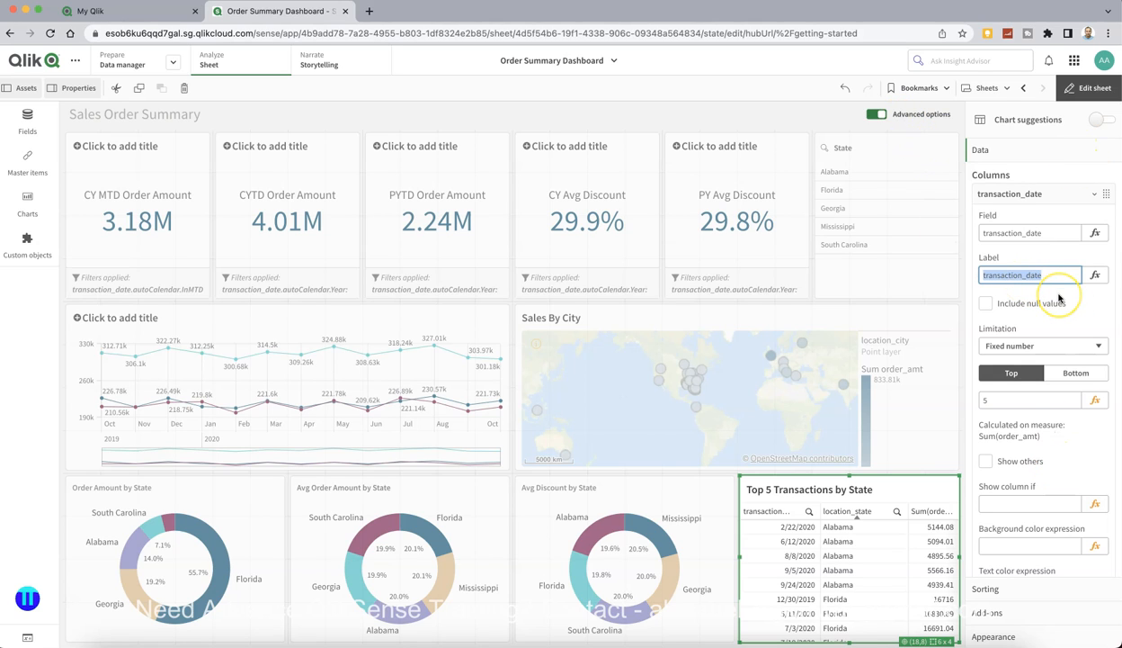
type("Tran")
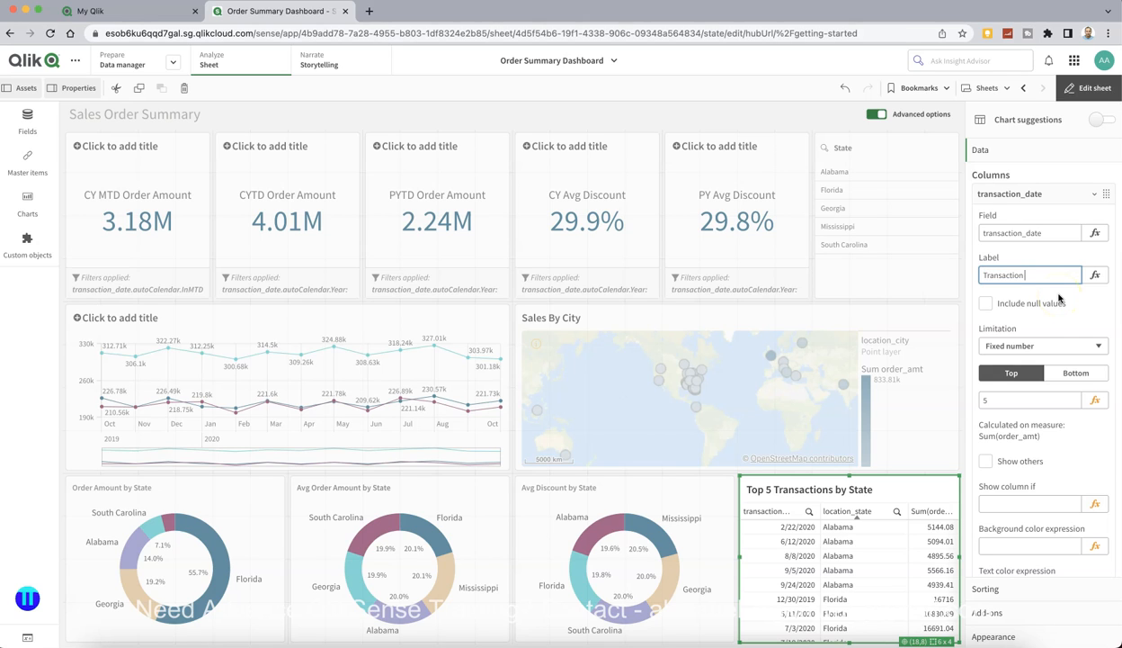
left_click(1092, 194)
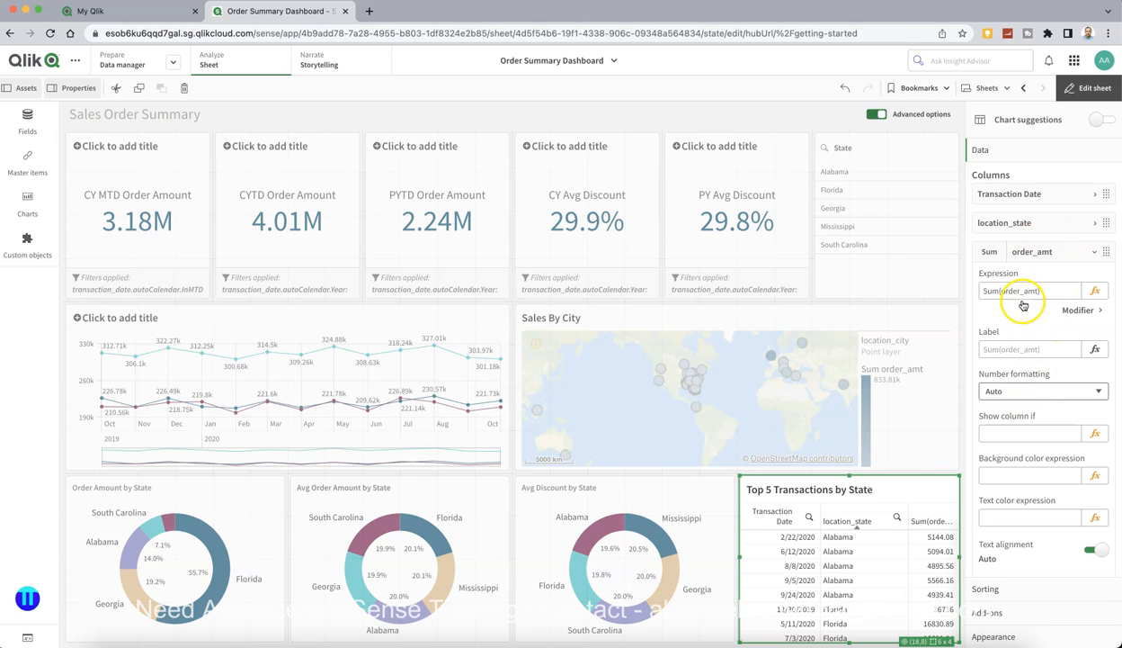
Label the Sum(order_amt) column "Order Amount" and the location_state column "State"
left_click(1020, 347)
type("S")
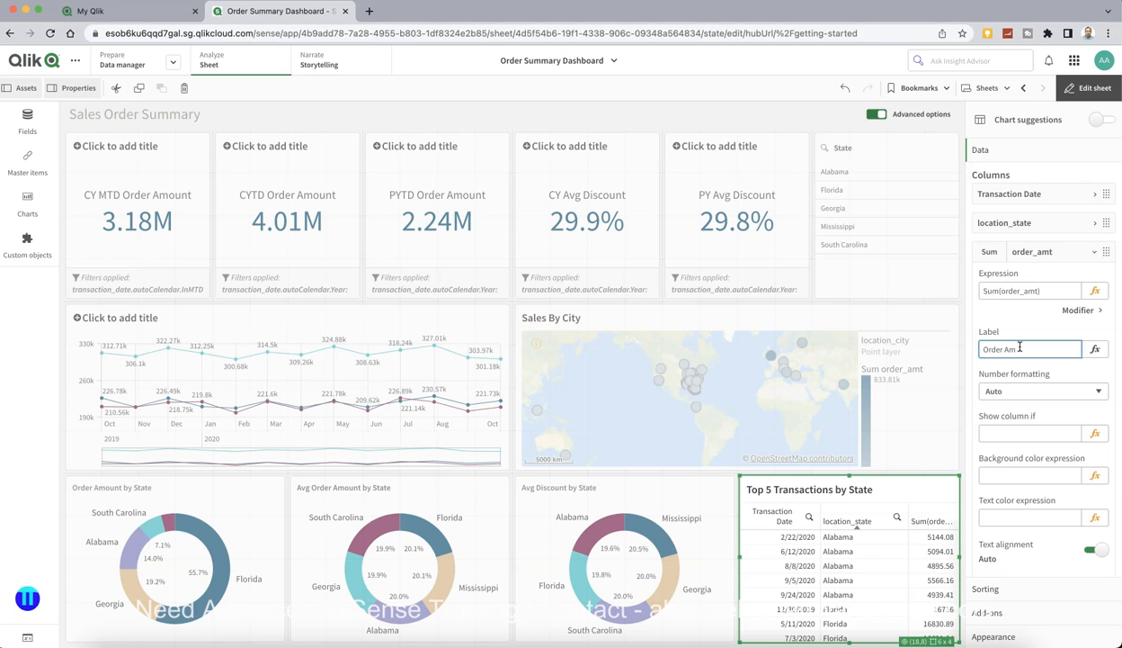
left_click(1094, 225)
left_click(1024, 304)
type("Stat")
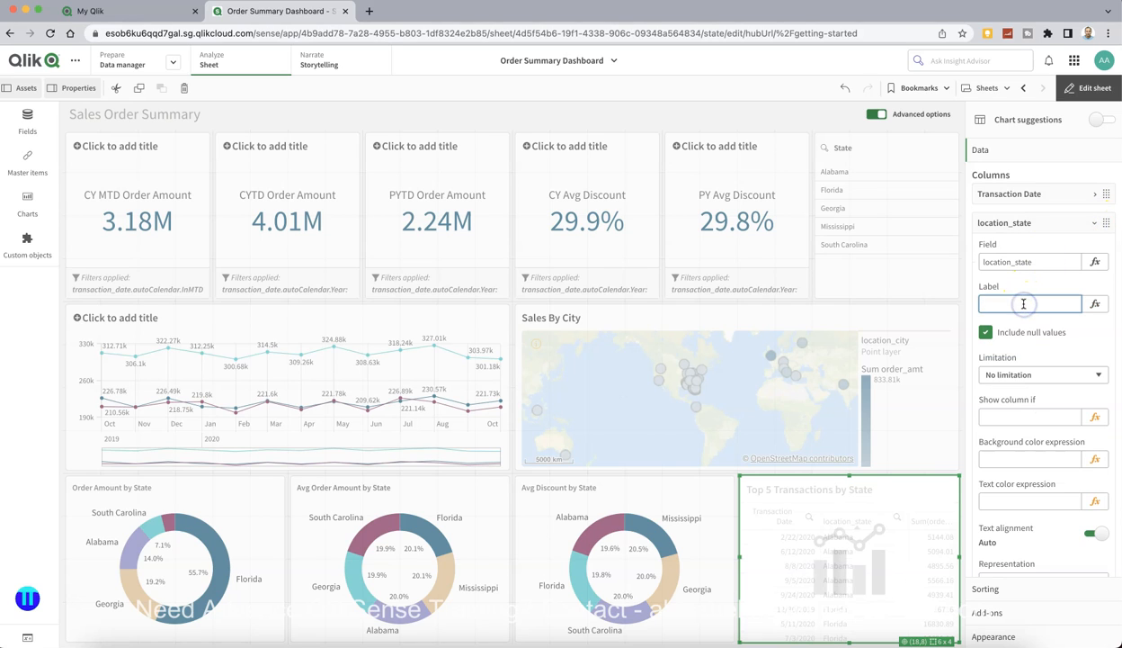
type("e")
key("Return")
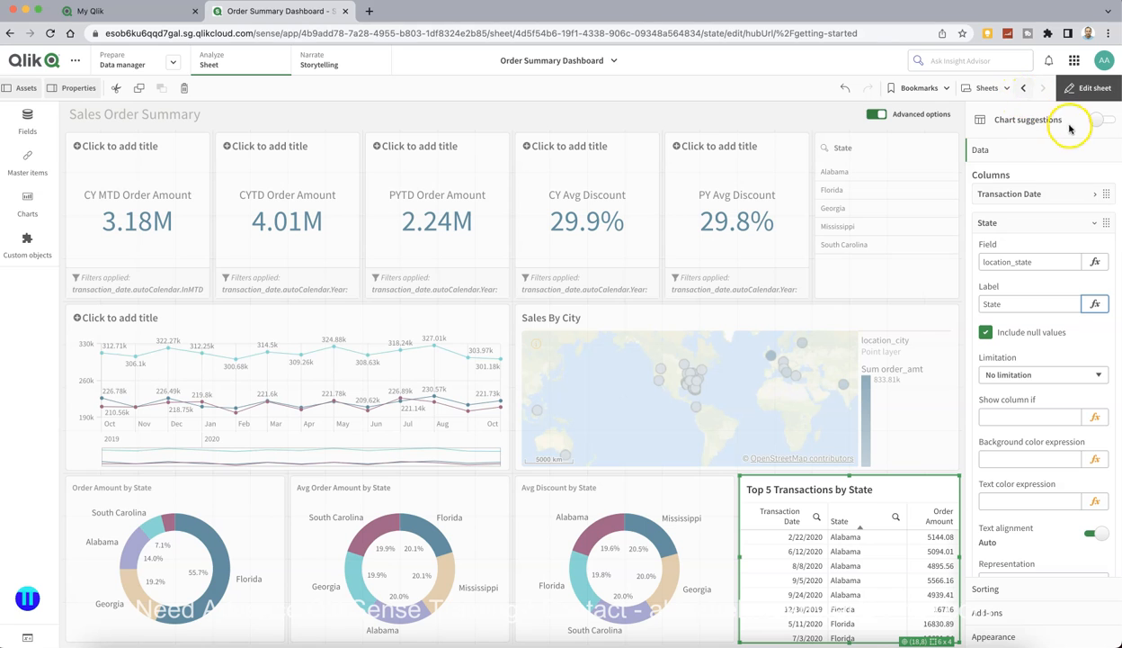
Leave sheet editing and review all rows of the Top 5 Transactions by State table
left_click(1087, 87)
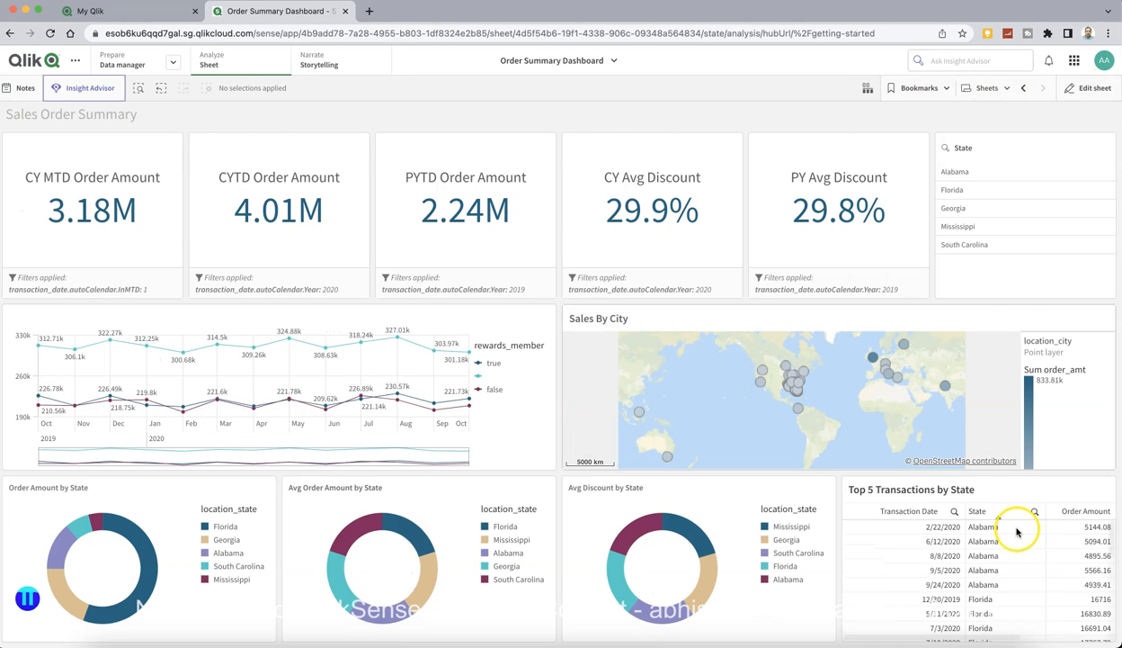
scroll(1023, 625, "down", 5)
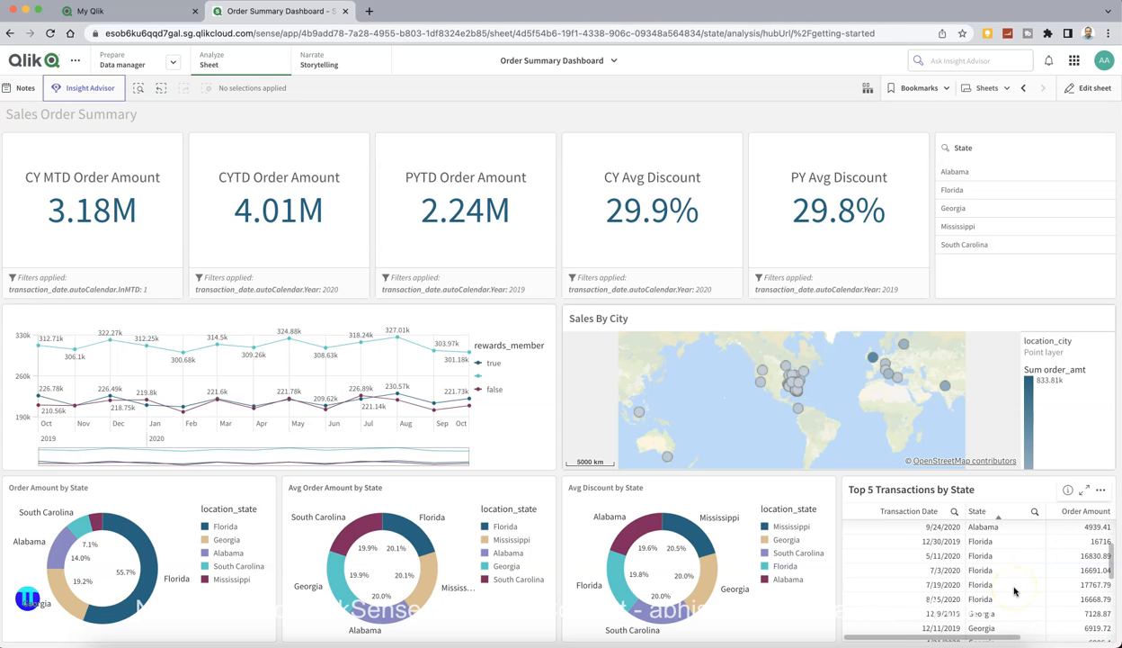
scroll(1015, 591, "down", 5)
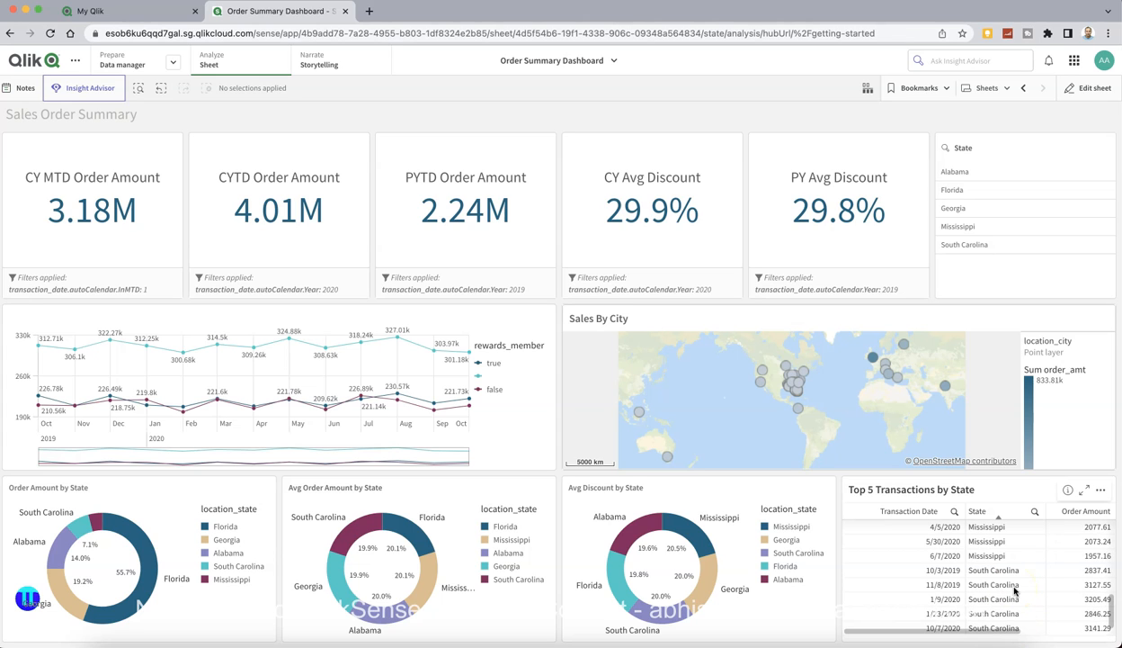
scroll(1015, 591, "up", 10)
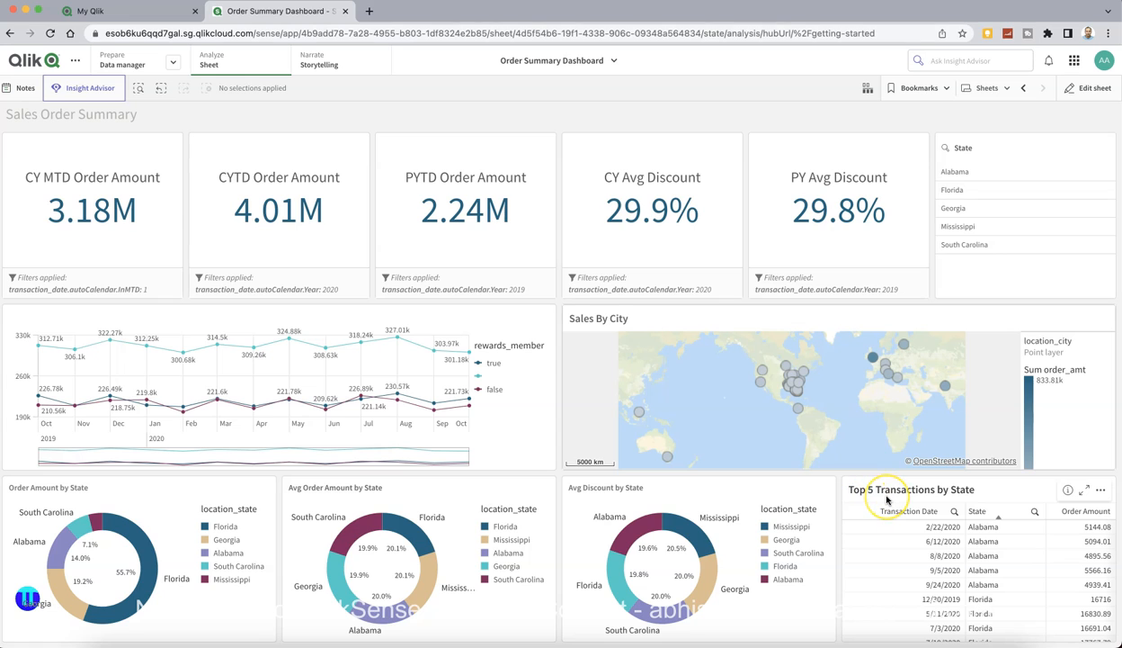
Try State filter combinations of Alabama, Florida, Georgia and Mississippi, leaving only Georgia and Mississippi selected
left_click(957, 173)
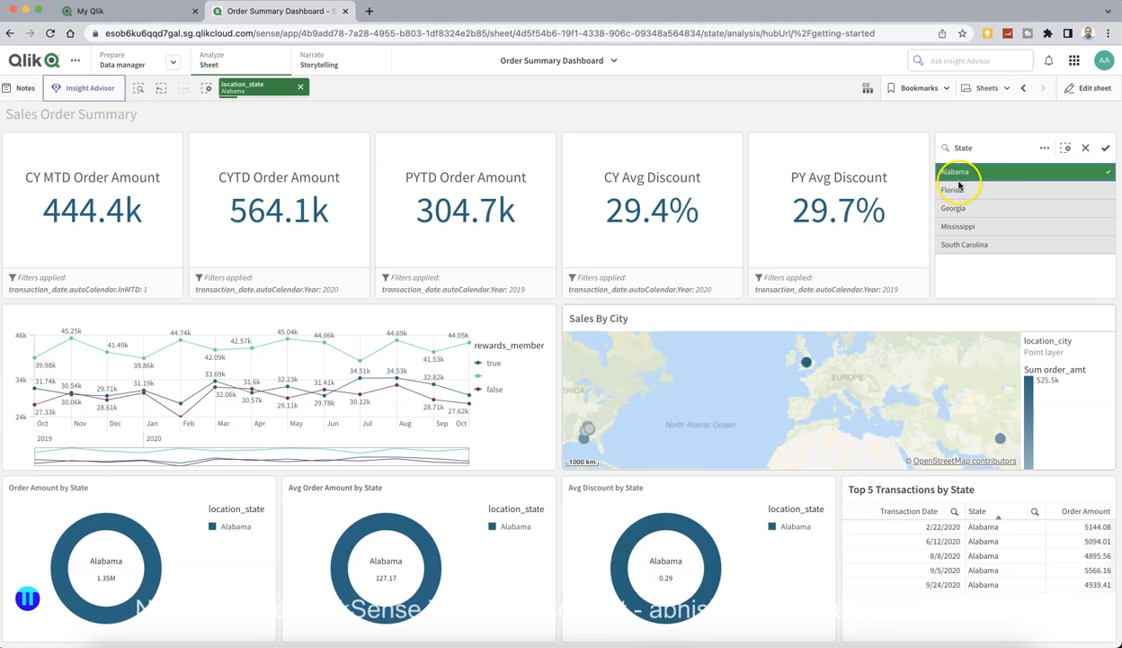
left_click(959, 191)
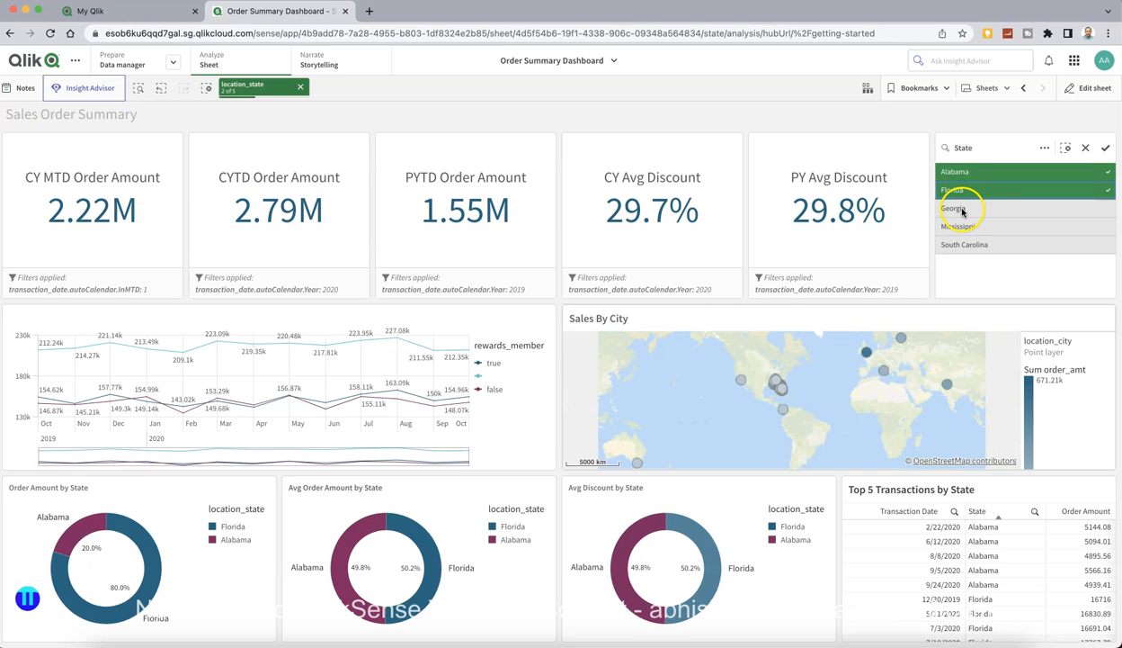
left_click(960, 209)
left_click(962, 227)
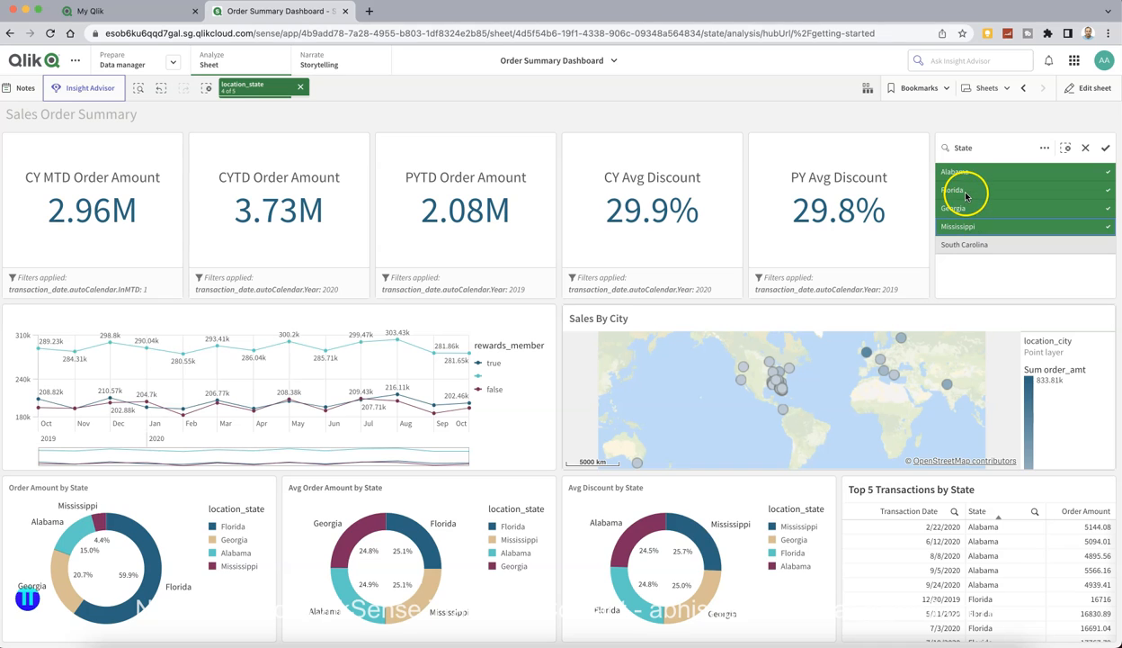
left_click(965, 193)
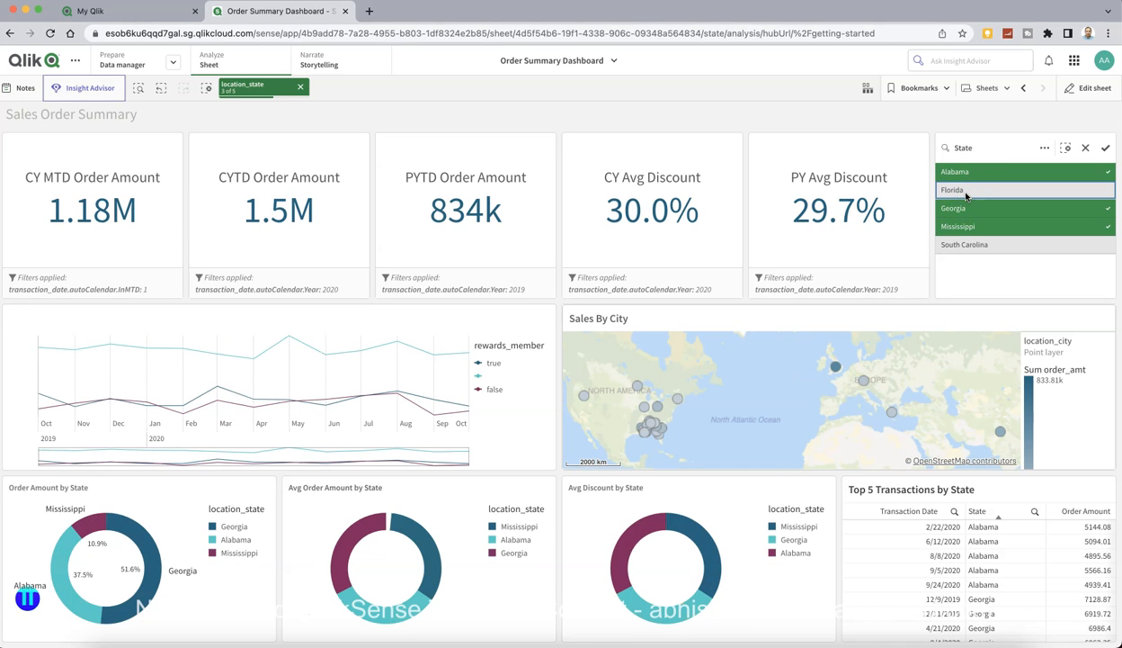
left_click(967, 177)
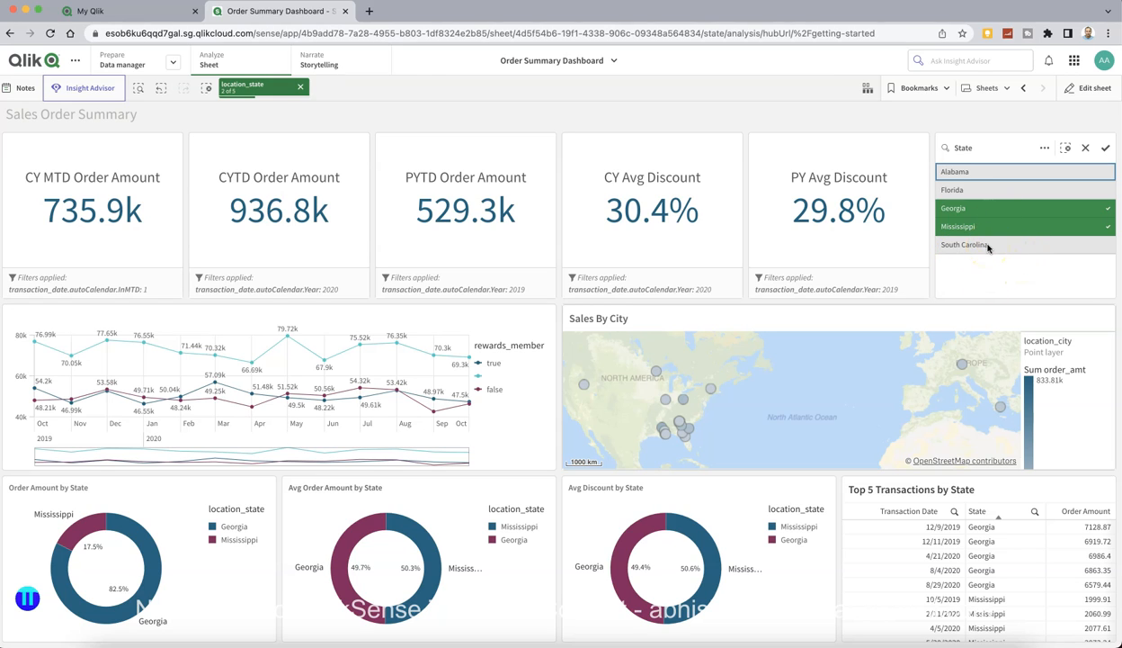
Create a bookmark of the current selections titled "Georgia & Mississippi" with the description "Order Analysis of Georgia and Mississippi"
left_click(940, 93)
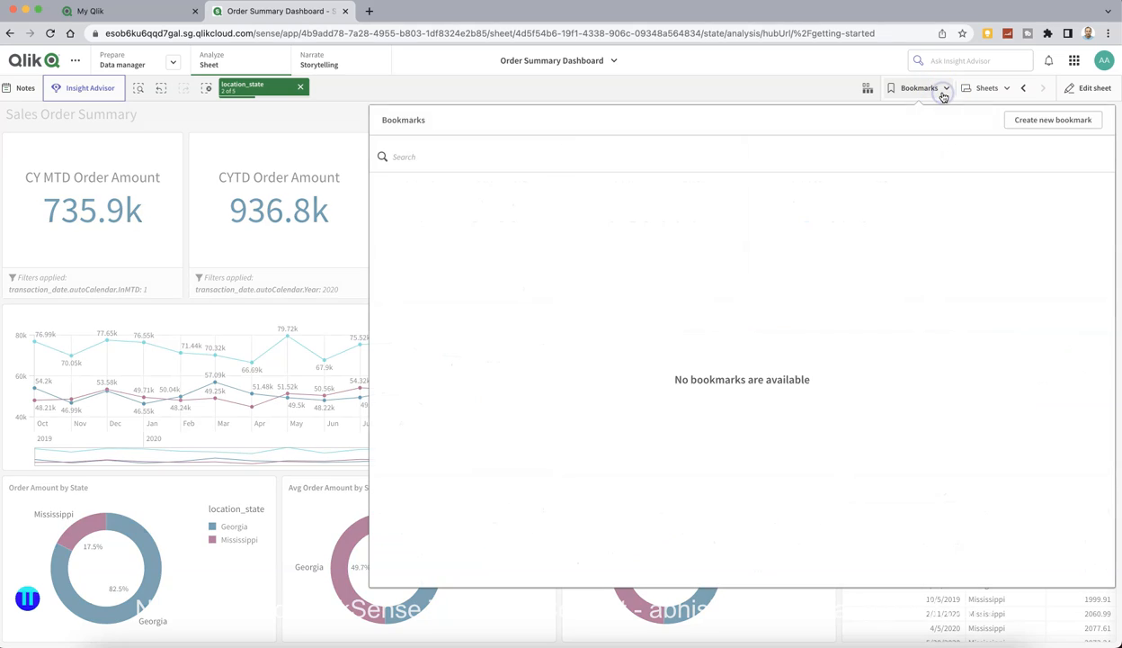
left_click(1057, 123)
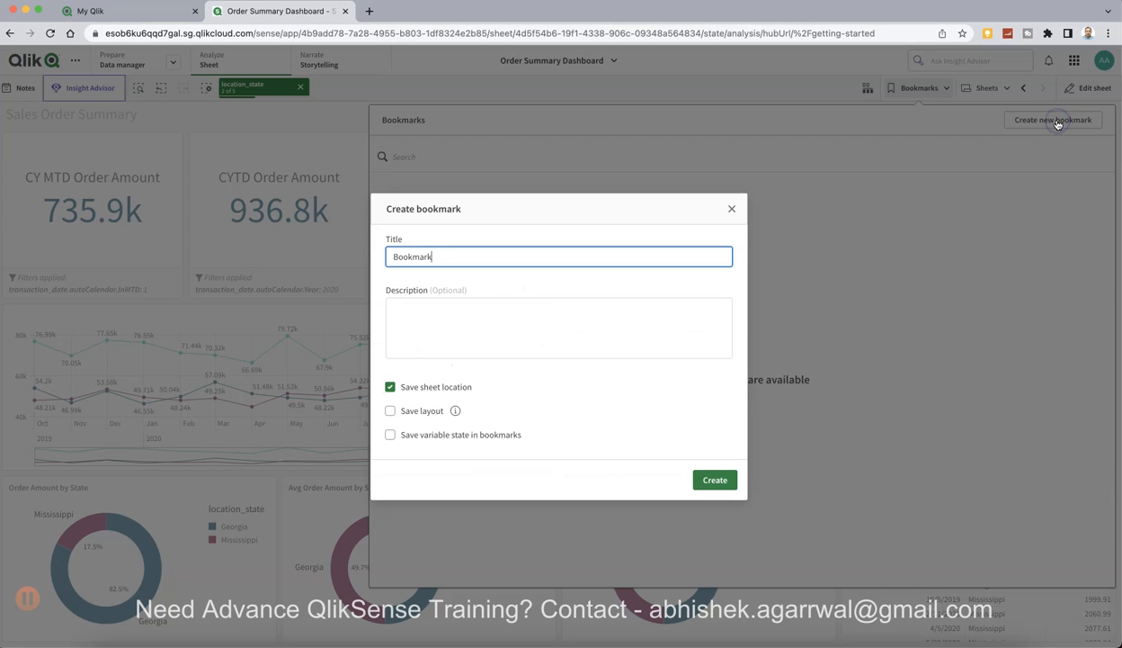
key("super+a")
type("G")
type("s")
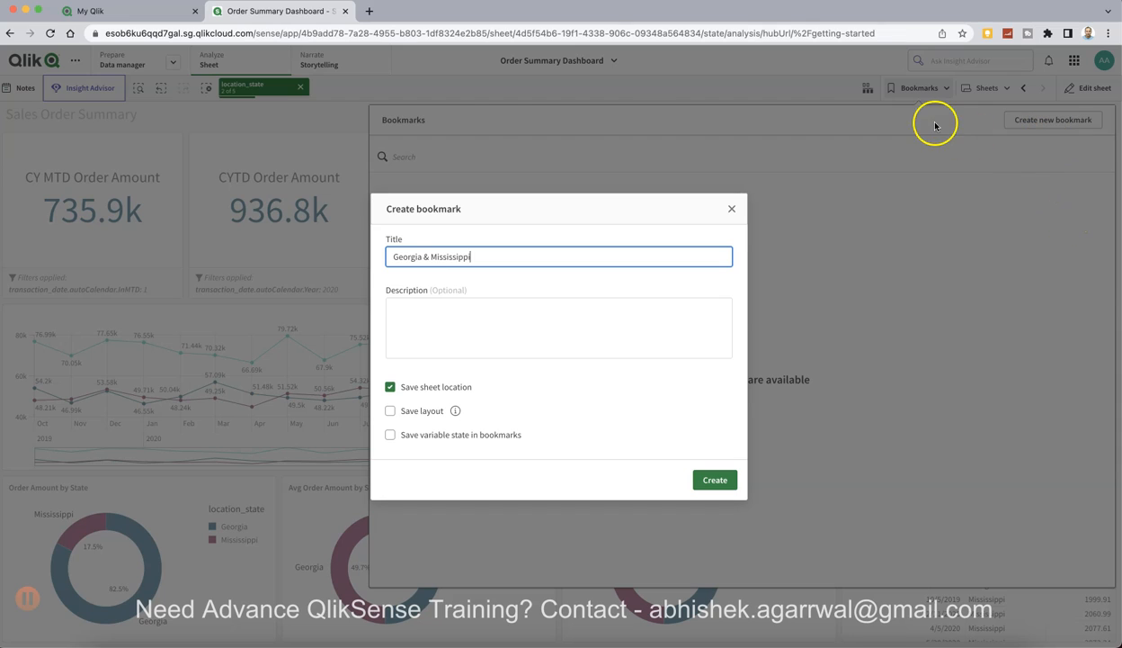
left_click(559, 315)
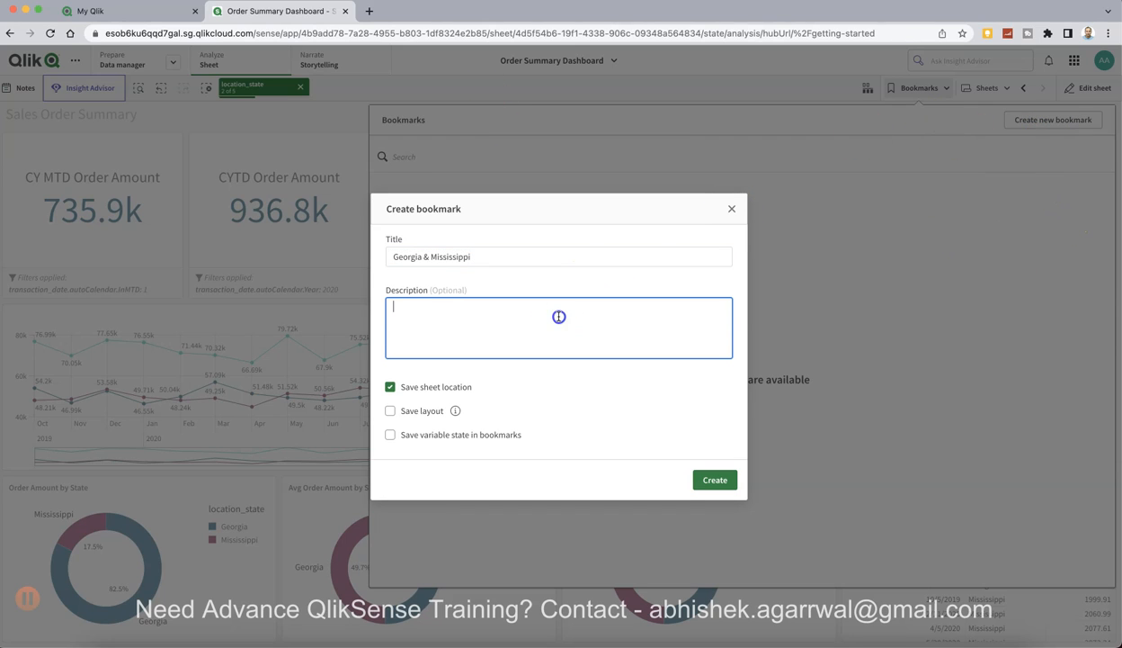
type("Order Analysis of Georgia and Missis")
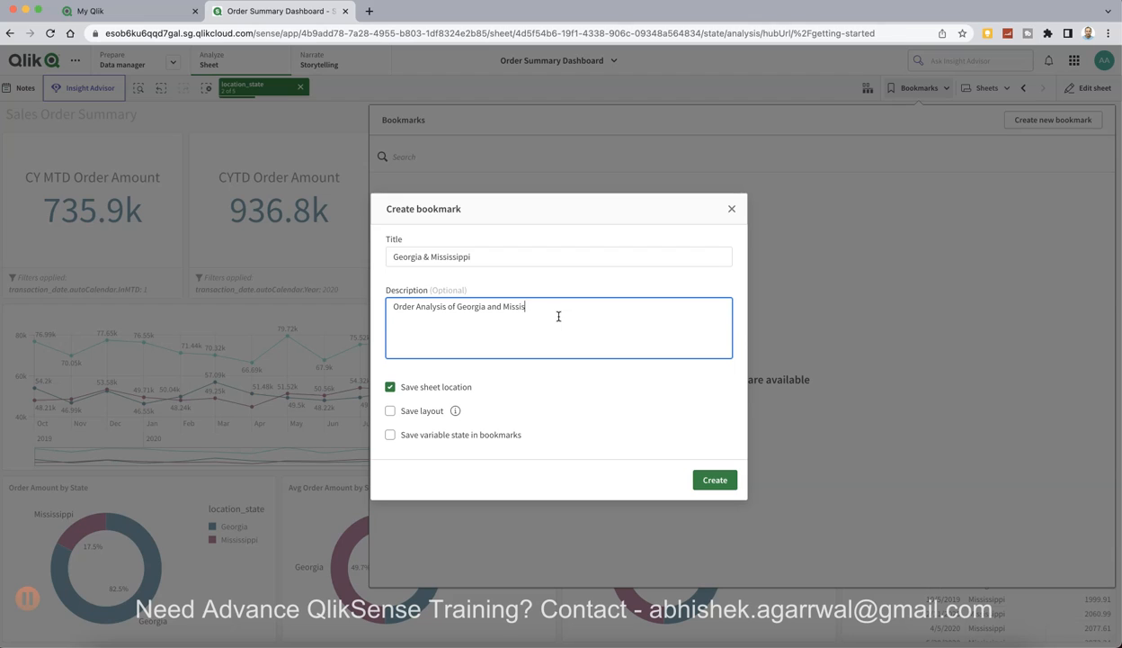
type("sippi")
left_click(715, 490)
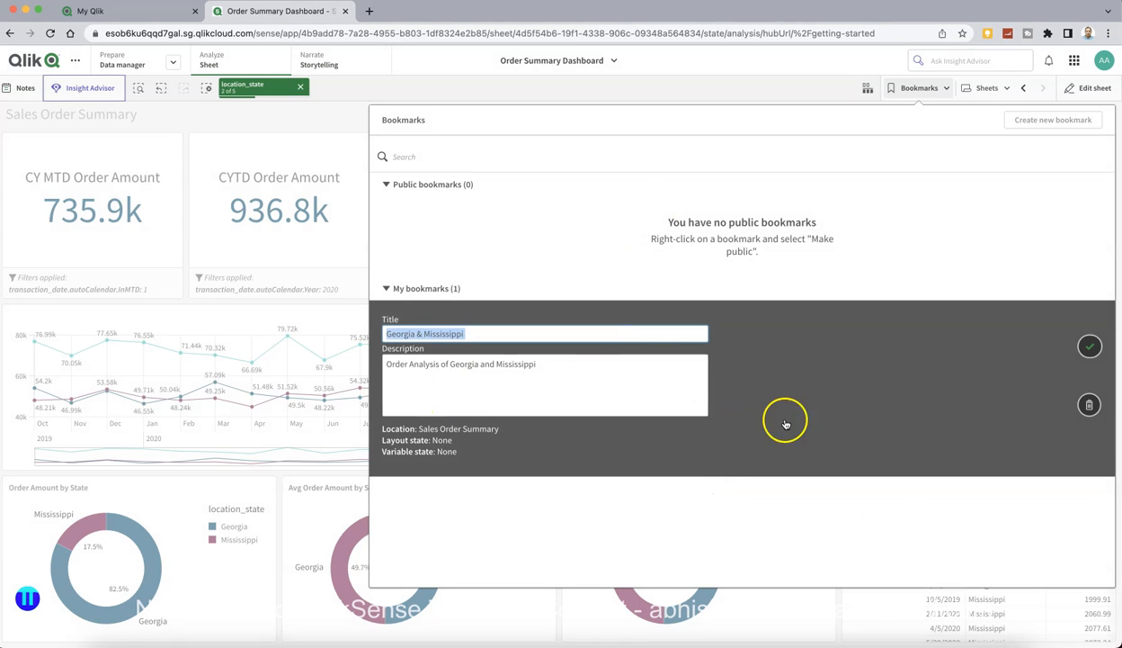
left_click(850, 520)
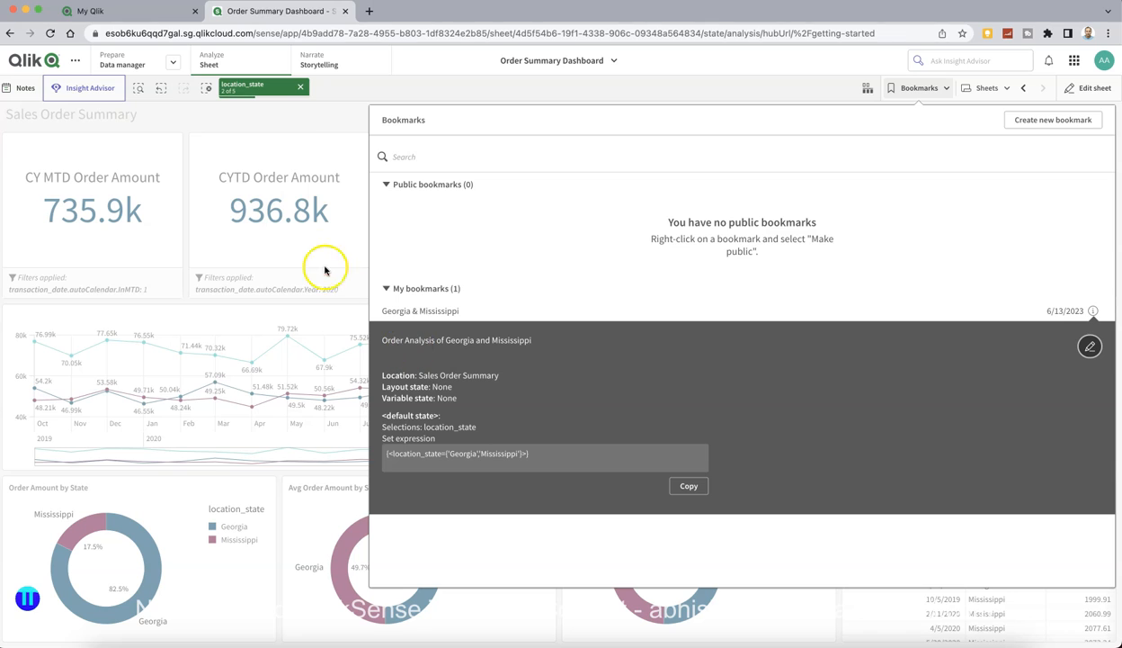
left_click(310, 123)
Clear Georgia and Mississippi from the State filter and apply the "Georgia & Mississippi" bookmark
left_click(980, 171)
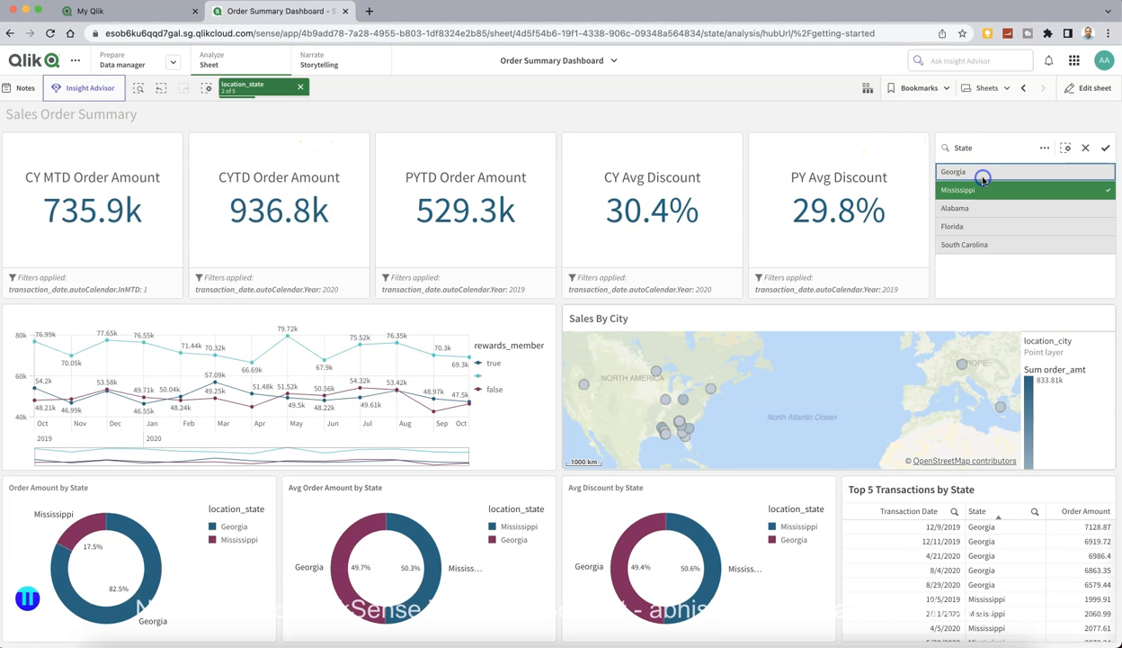
left_click(988, 190)
left_click(860, 114)
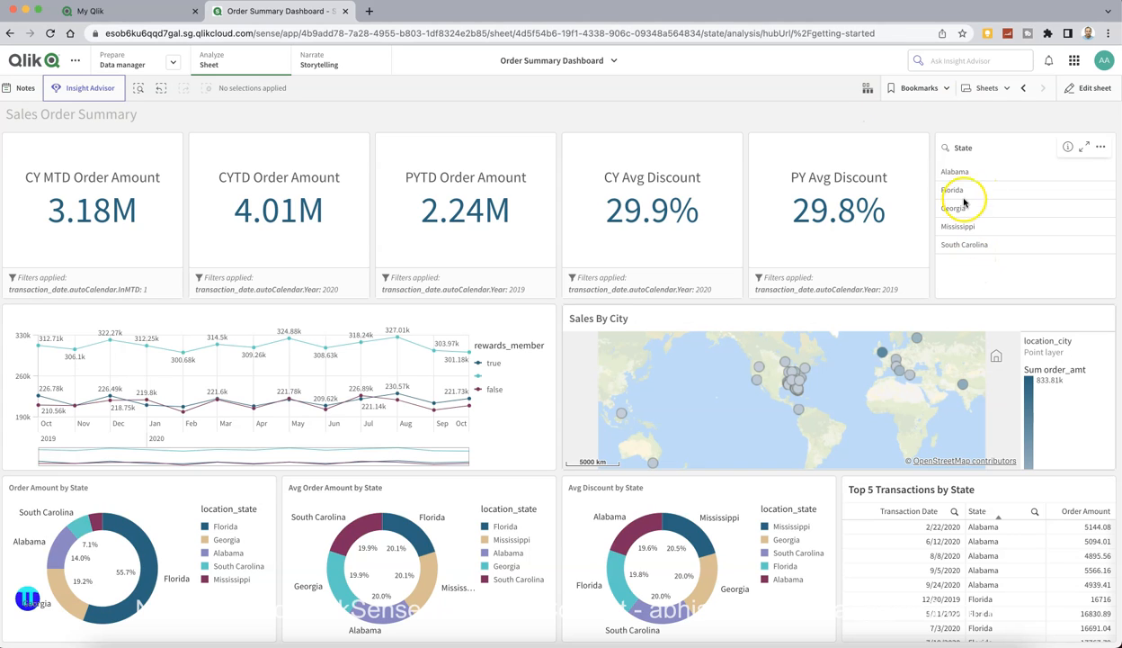
left_click(948, 92)
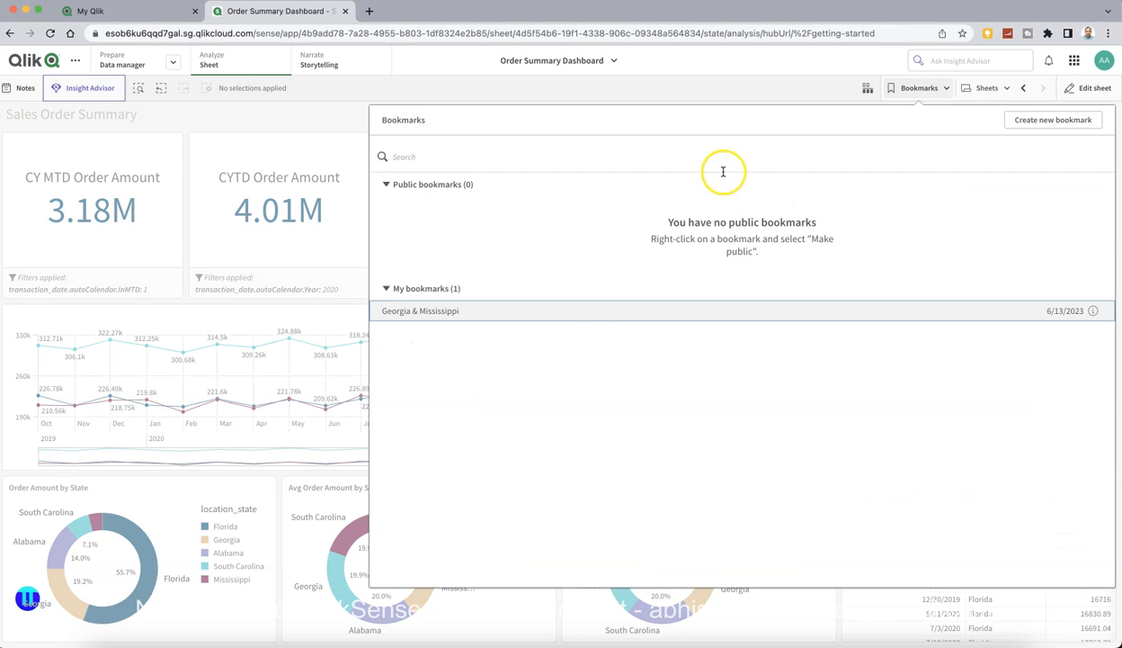
left_click(584, 310)
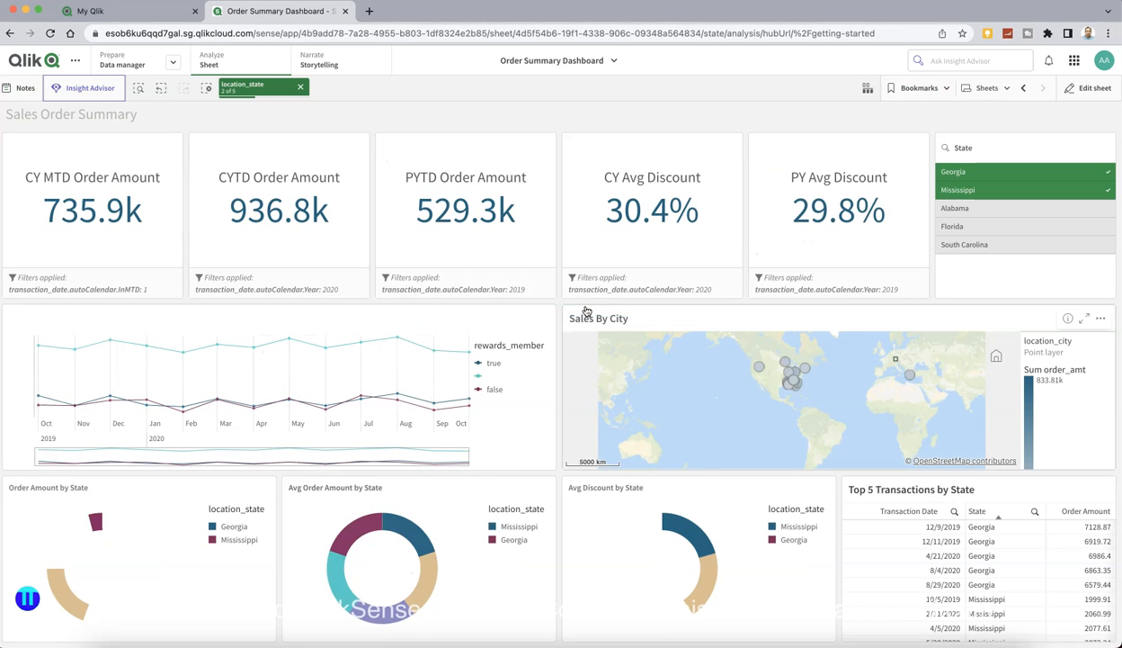